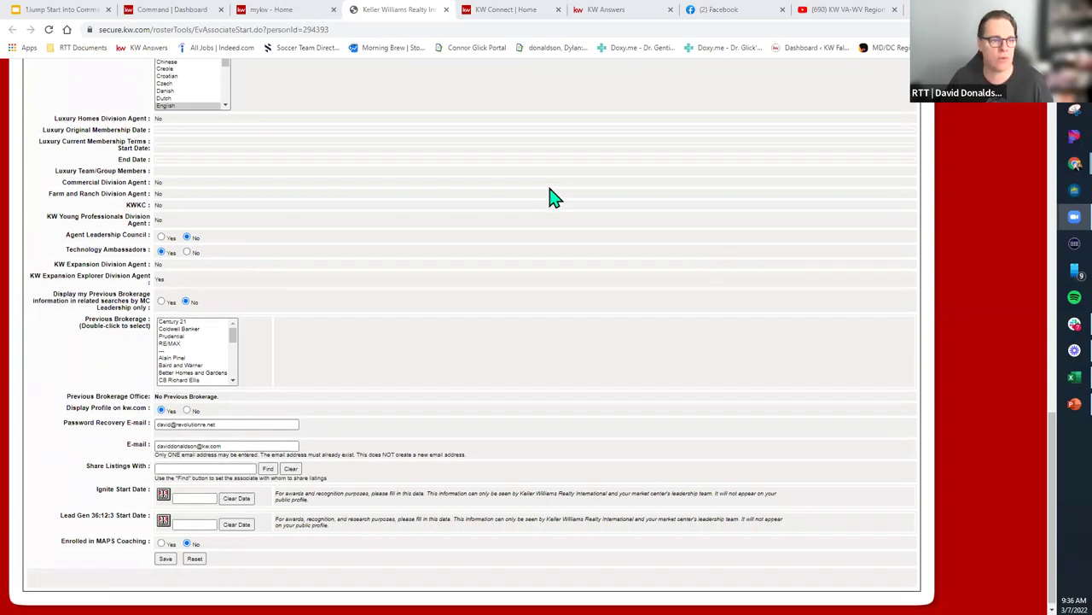
Step: Scroll the KW White Pages associate record back up to the header and agent photo
scroll(549, 196, up, 20)
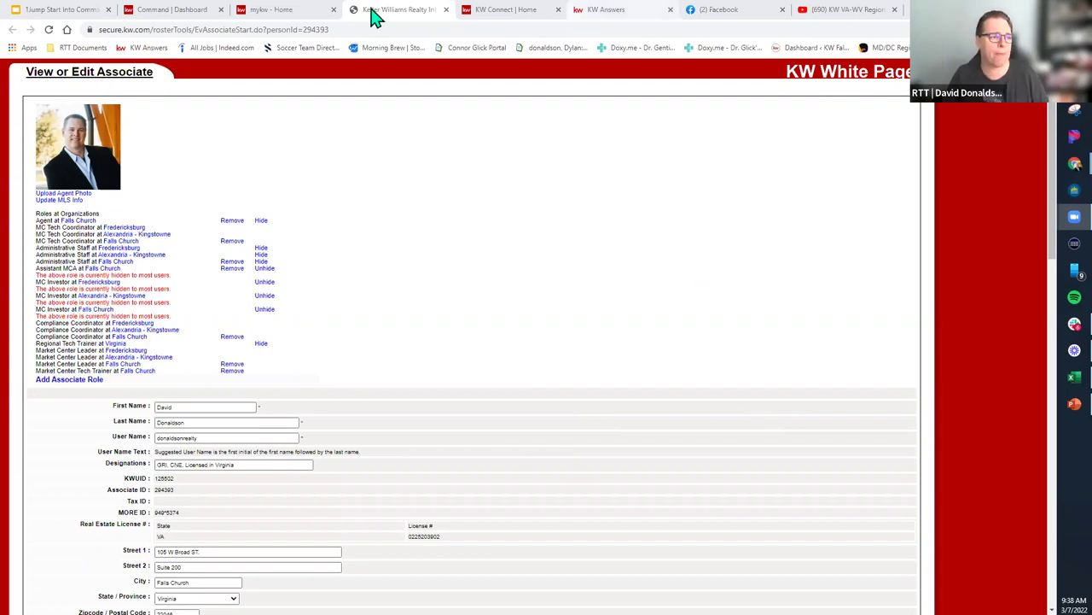
Step: Close the White Pages tab and open Manage Your KW Email from myKW's Technology menu
click(445, 10)
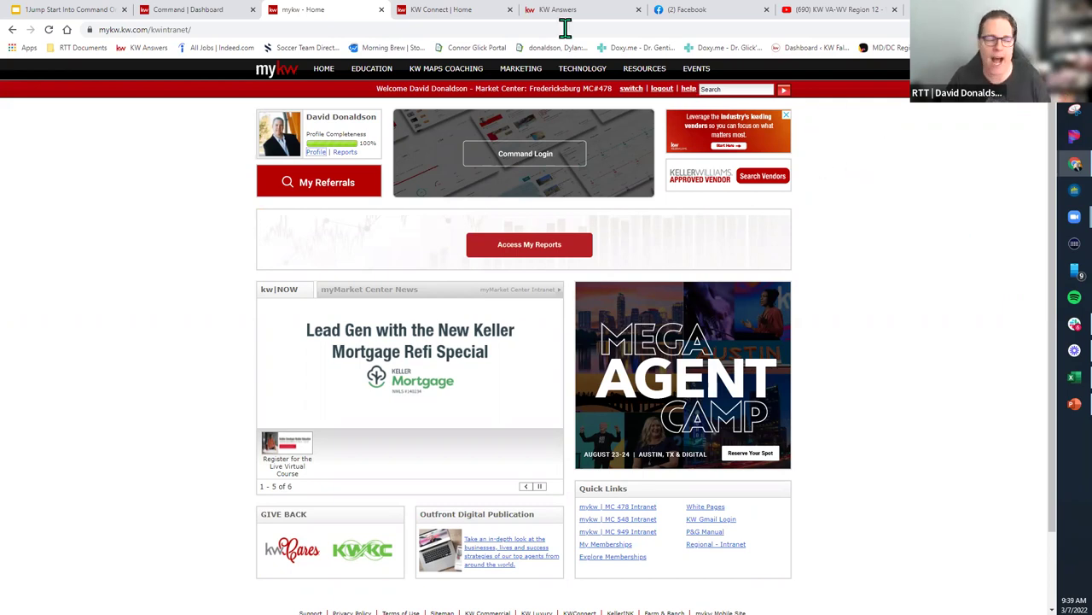
mouse_move(590, 83)
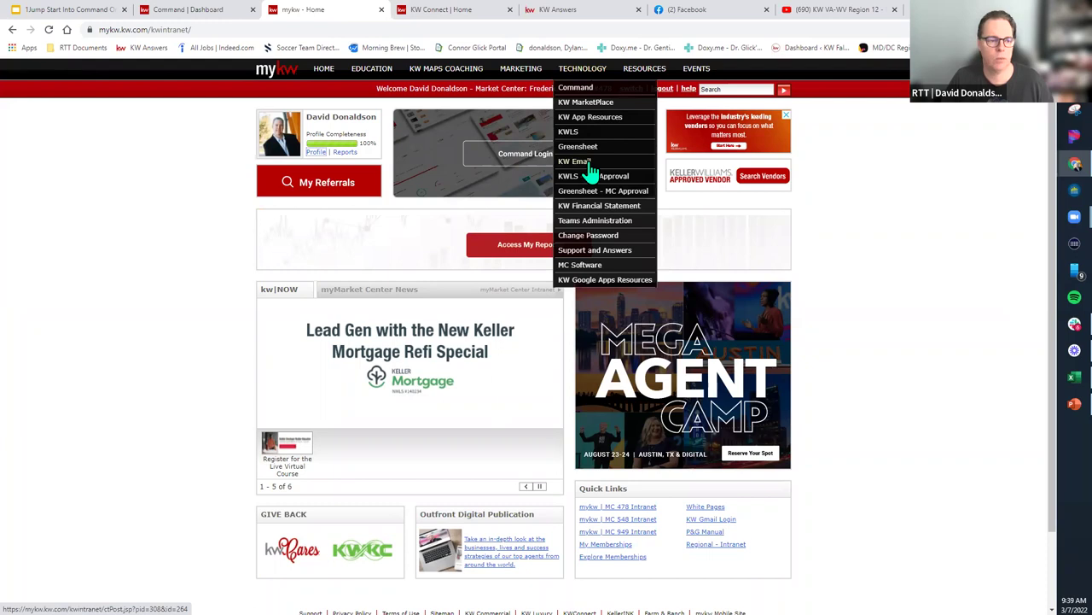
click(588, 168)
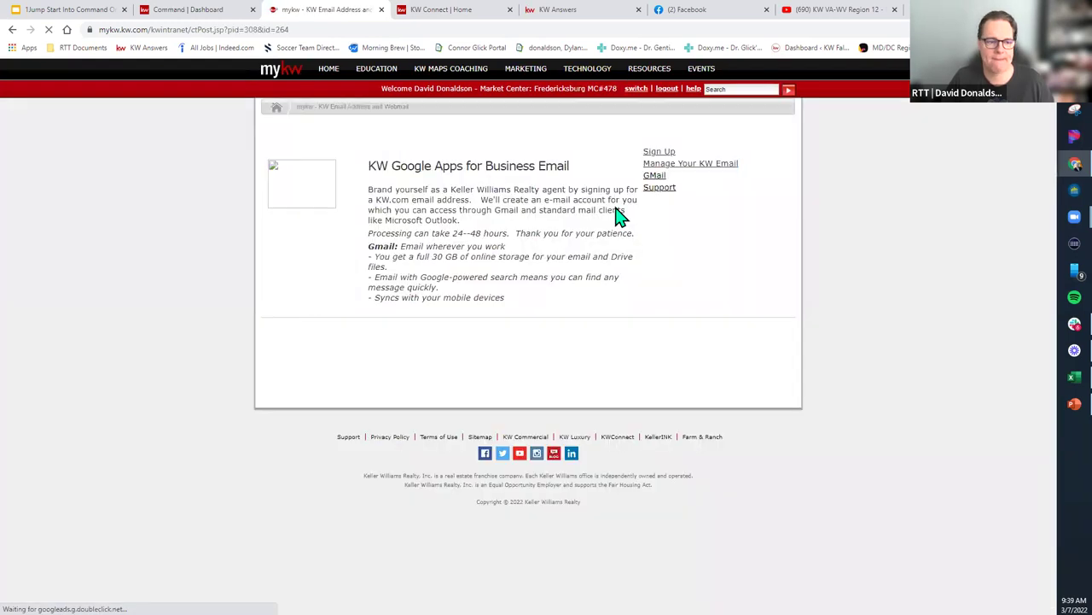
click(656, 164)
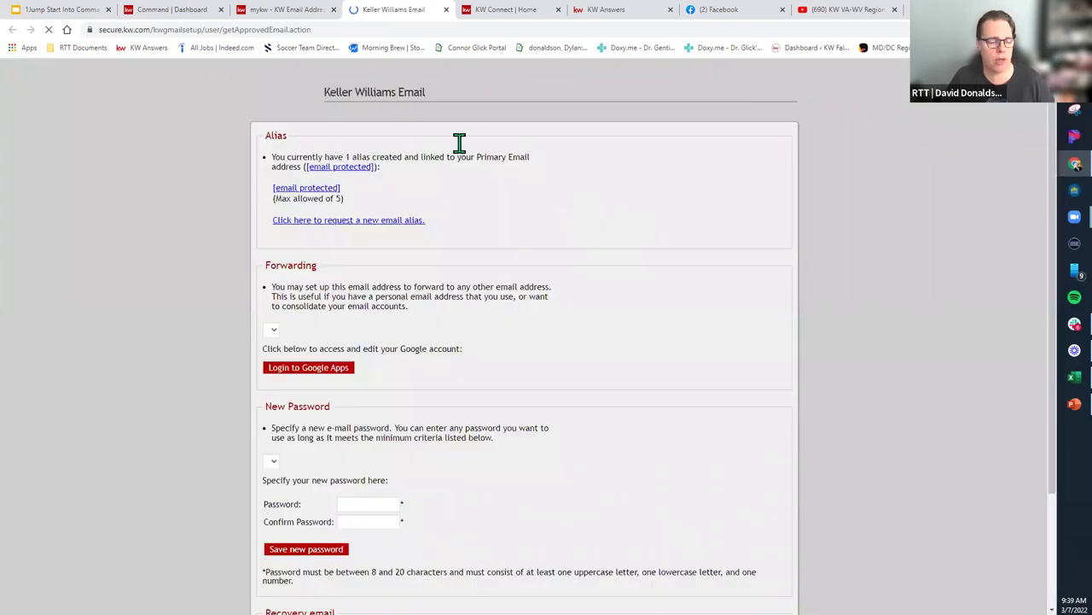
Step: Review the KW Email forwarding, confirm-password and recovery email settings without changing them
click(311, 334)
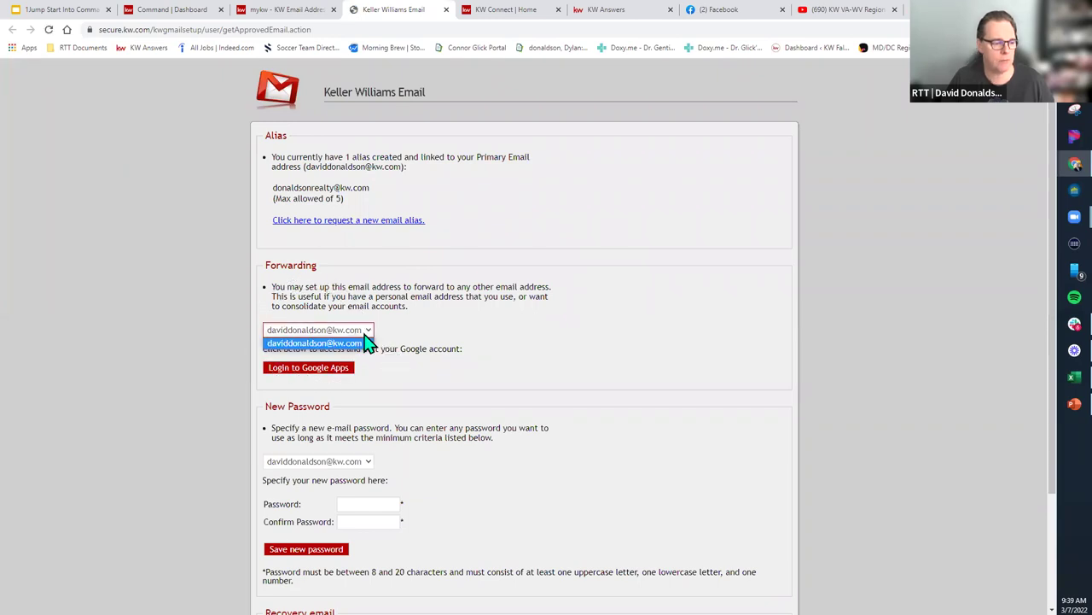
click(364, 342)
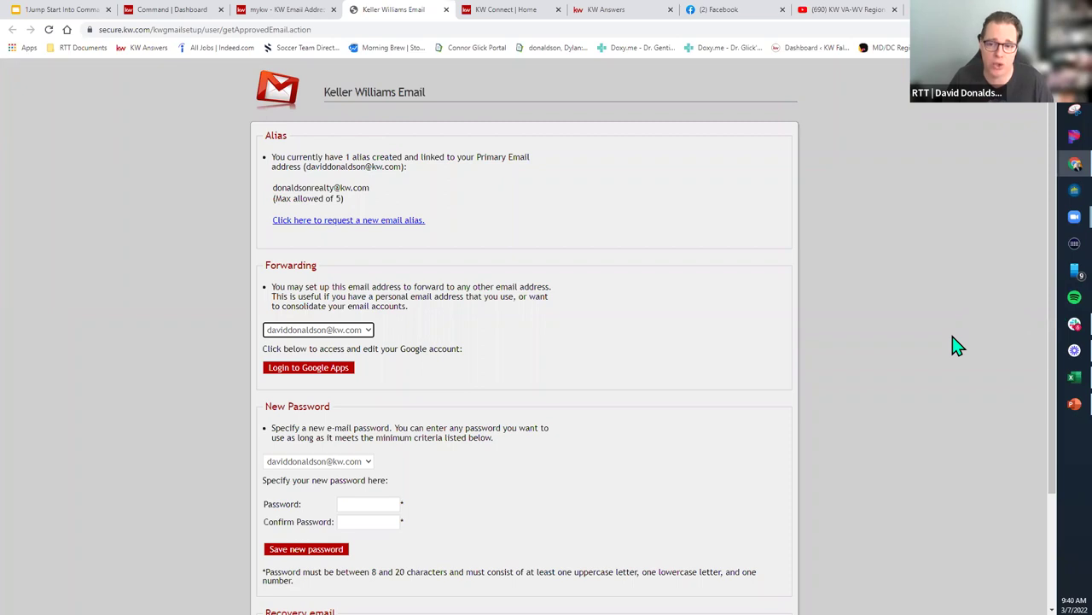
click(407, 461)
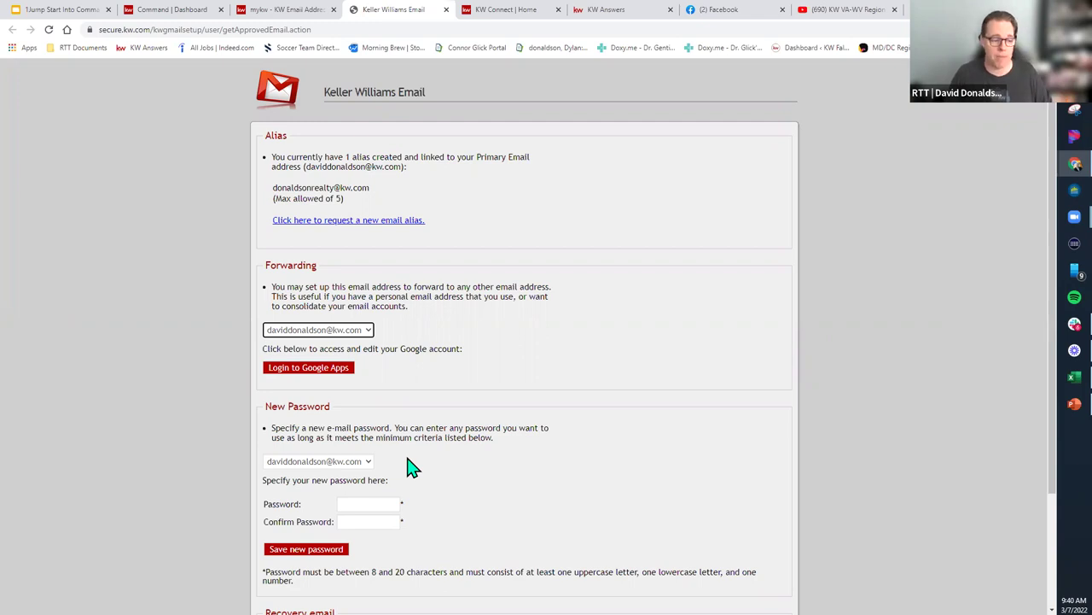
click(385, 521)
click(388, 522)
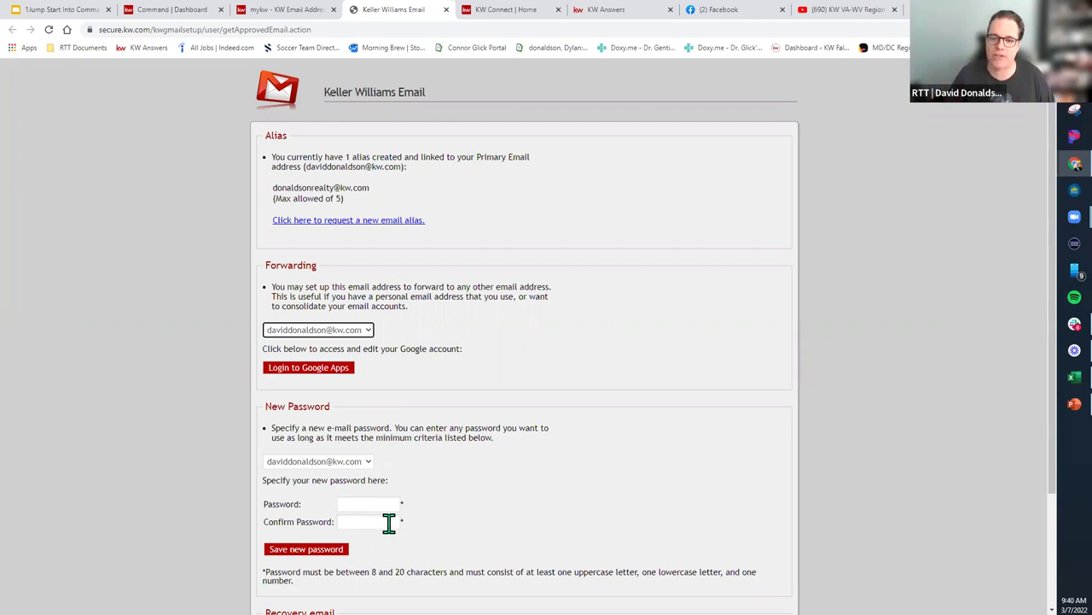
scroll(458, 468, down, 3)
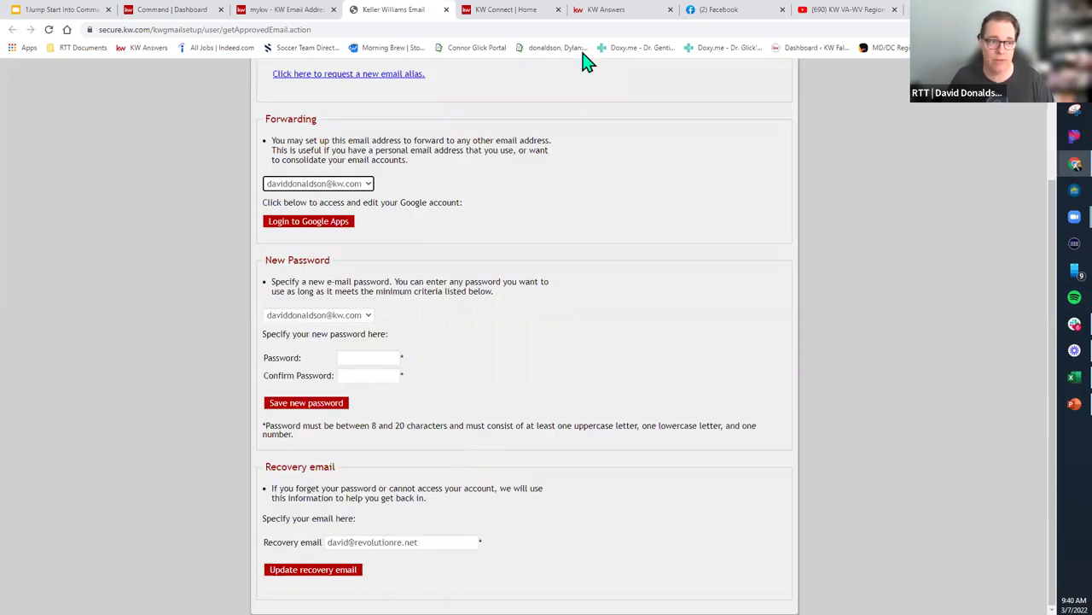
Step: Load Gmail in a new browser tab
key(ctrl+t)
text(gm)
key(Return)
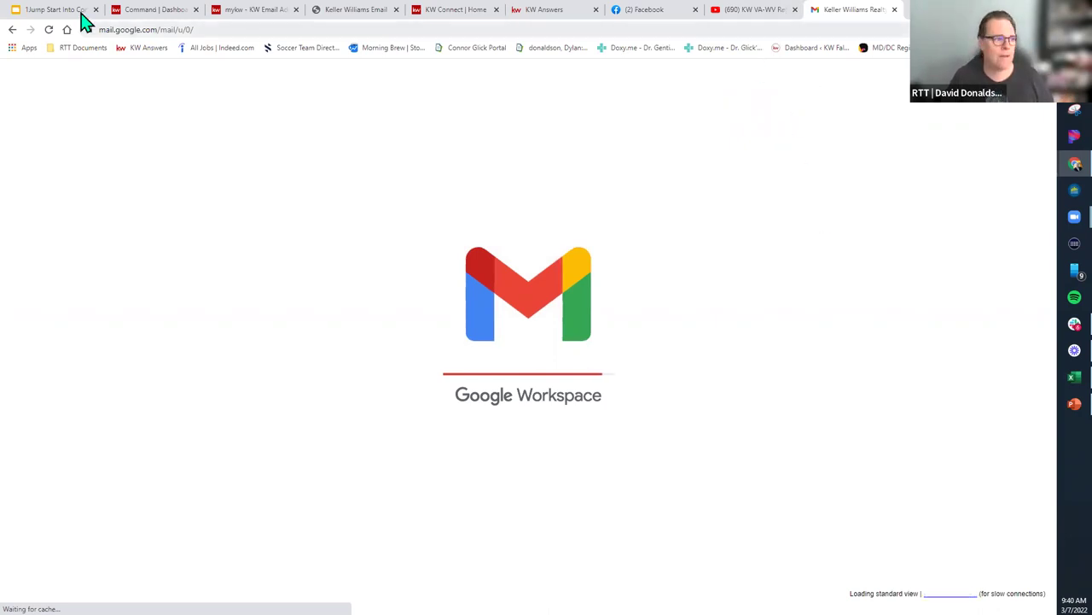
Step: Switch back to the KW Email tab and return to the myKW home page via the logo
click(233, 12)
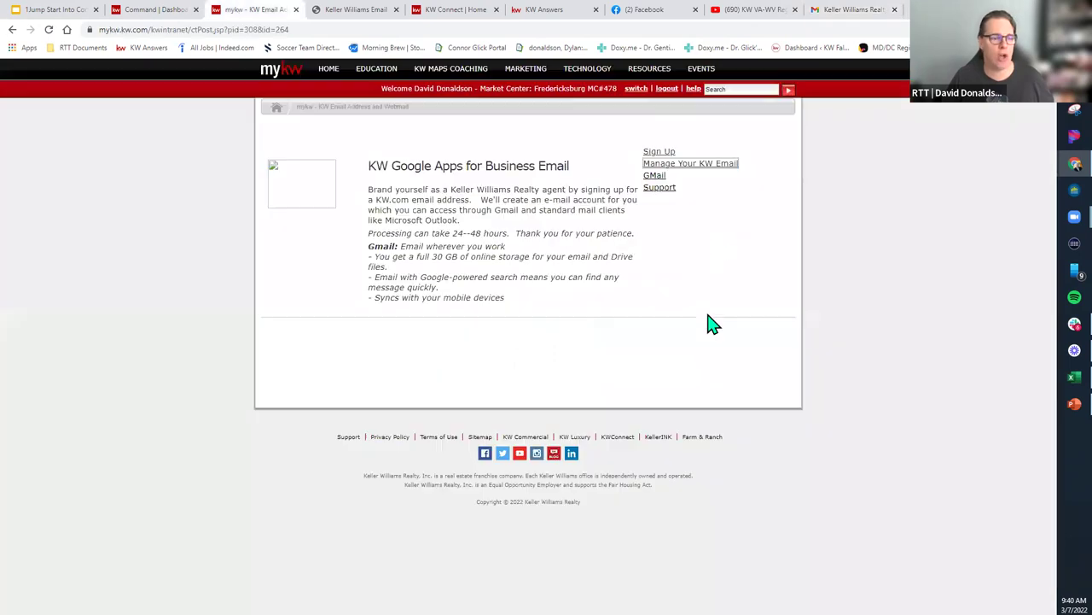
key(ctrl)
click(283, 76)
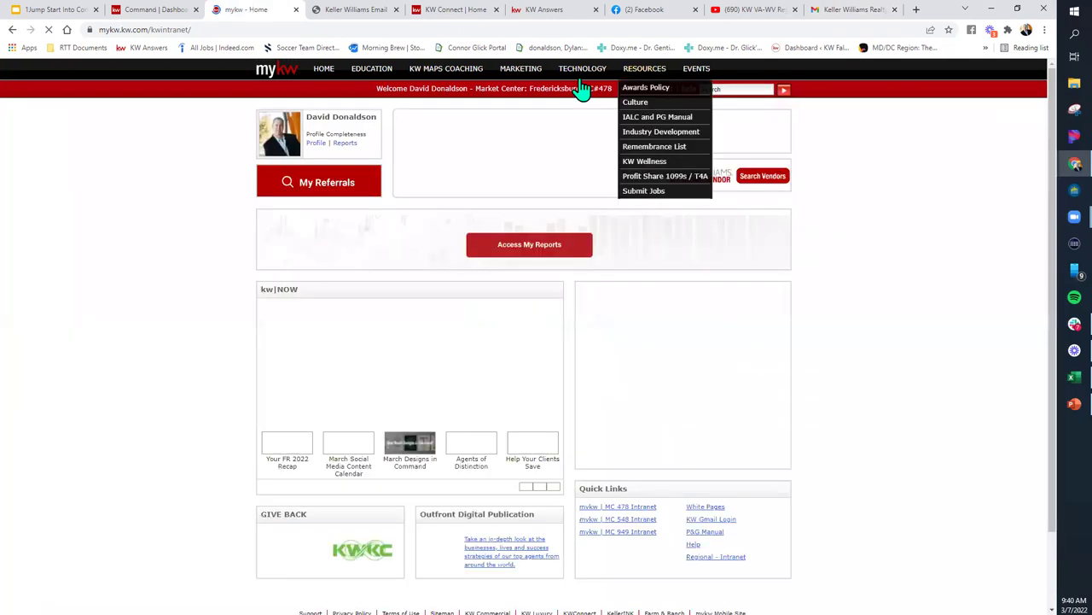
mouse_move(580, 77)
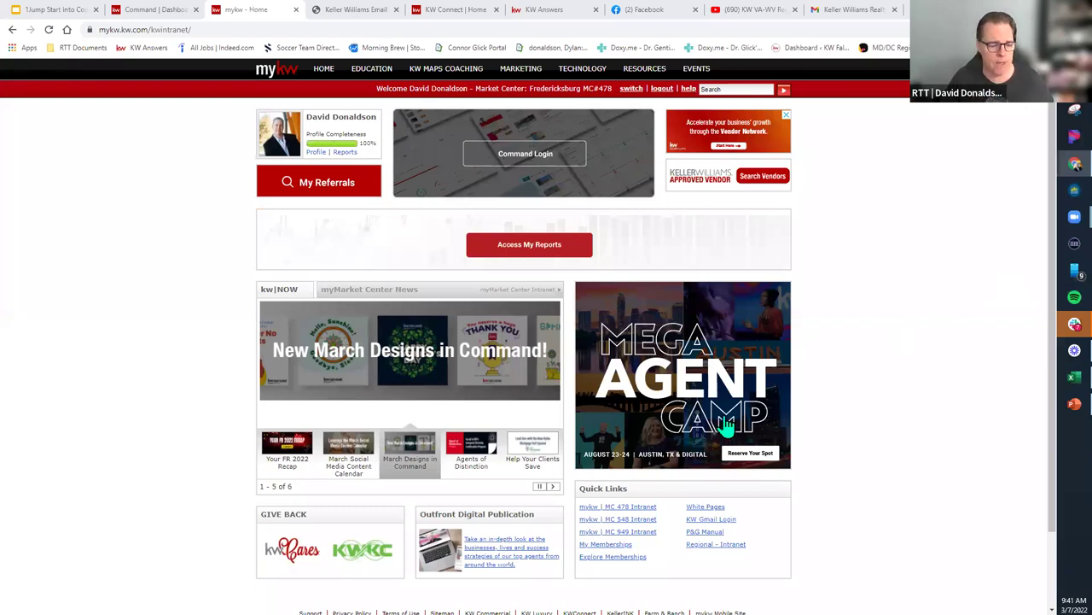
Step: Open the MC 949 Intranet, view the March 2022 Office Calendar, then open your profile summary
click(625, 533)
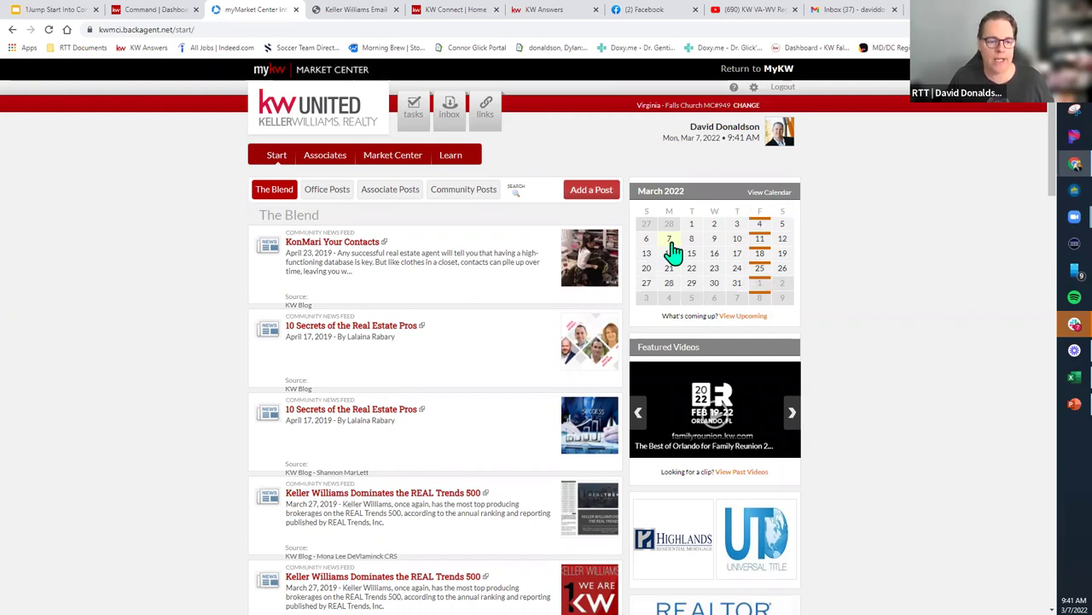
click(695, 251)
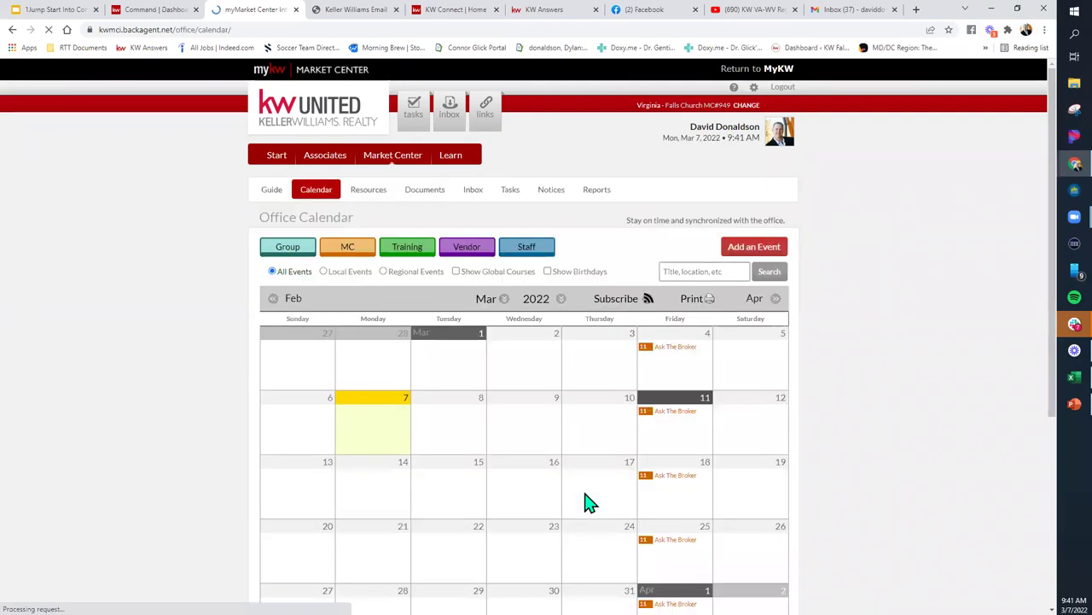
scroll(585, 502, down, 2)
scroll(794, 341, up, 2)
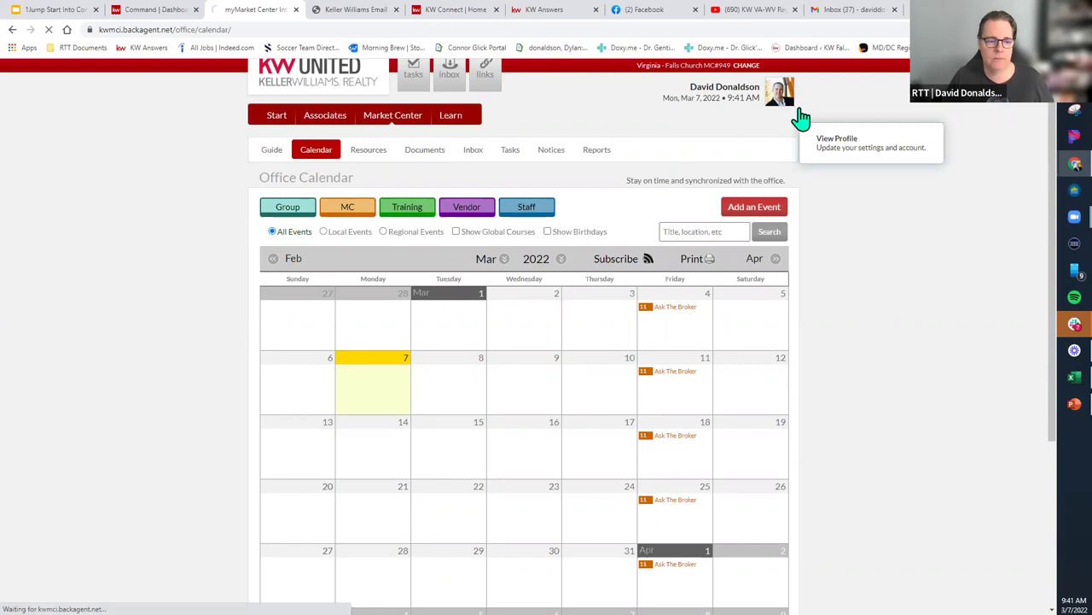
click(796, 112)
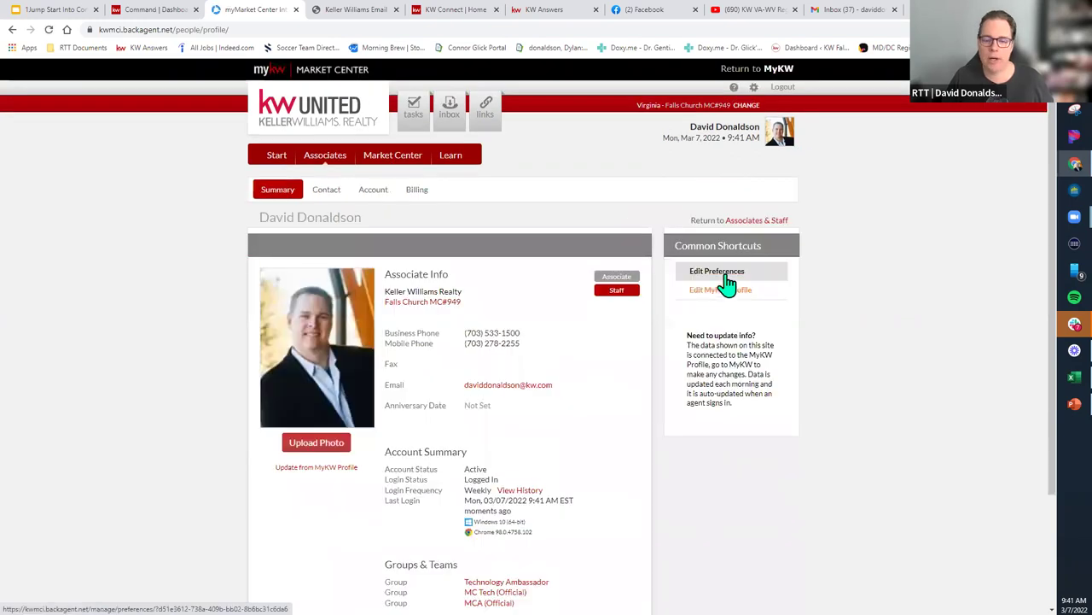
click(728, 285)
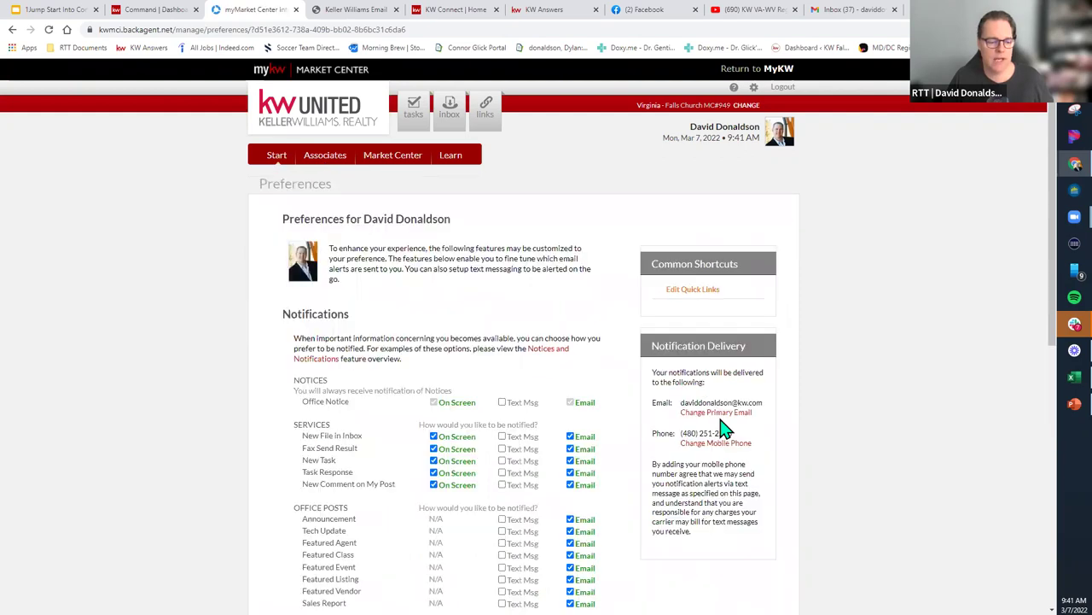
scroll(495, 481, down, 6)
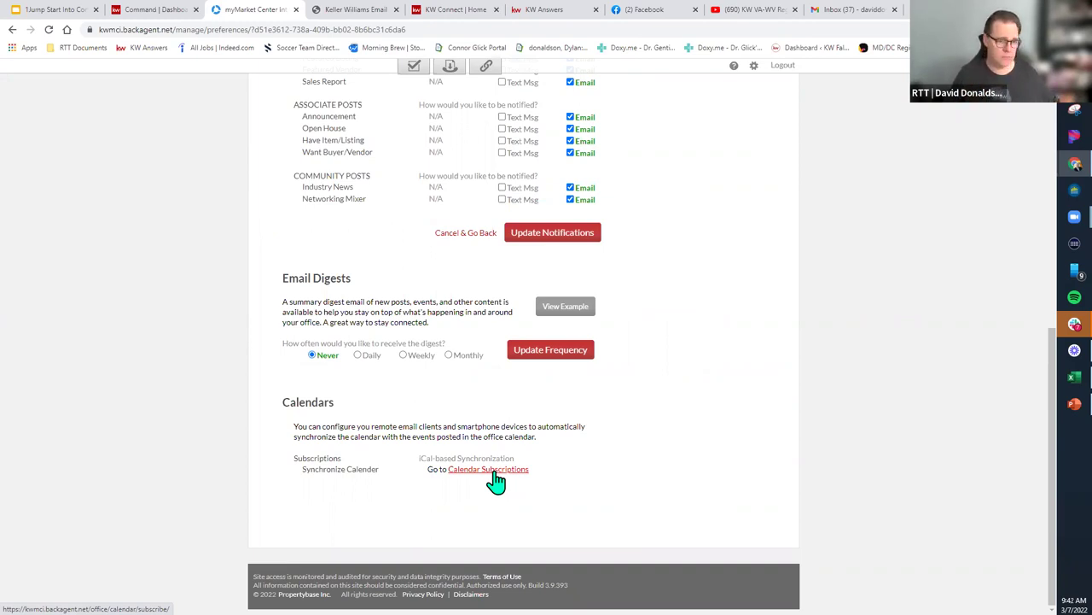
scroll(495, 481, up, 5)
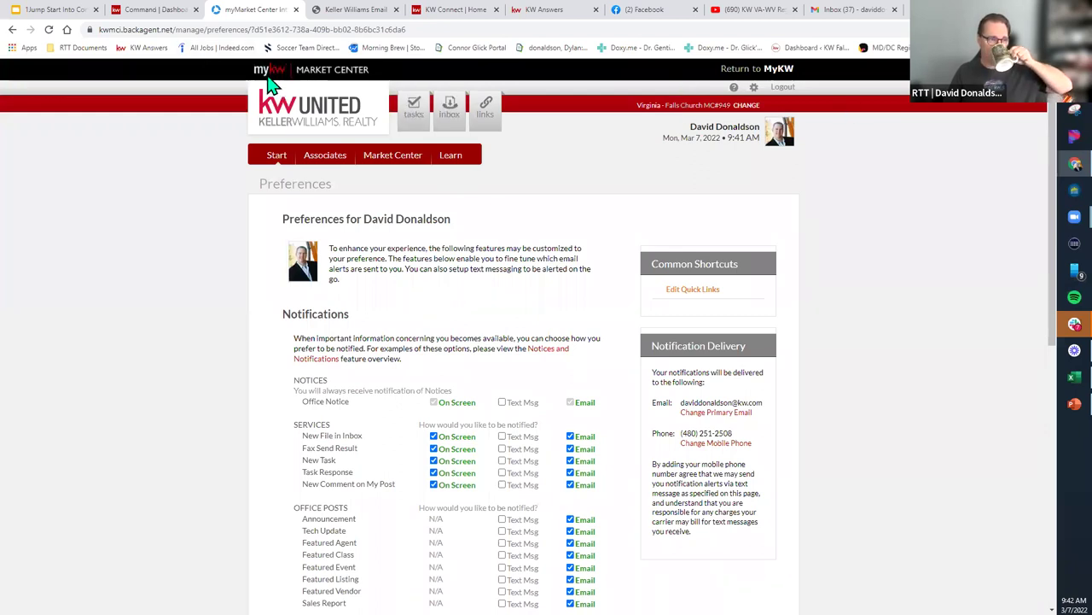
Step: Return to MyKW, reopen the MC 949 Intranet, and show your own associate profile summary
click(779, 74)
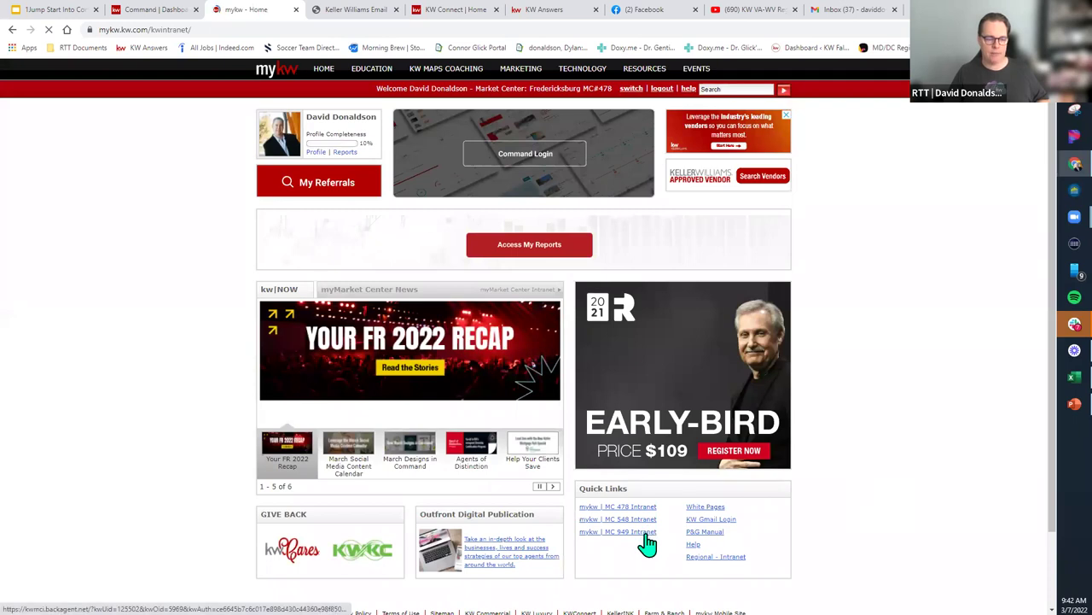
click(647, 541)
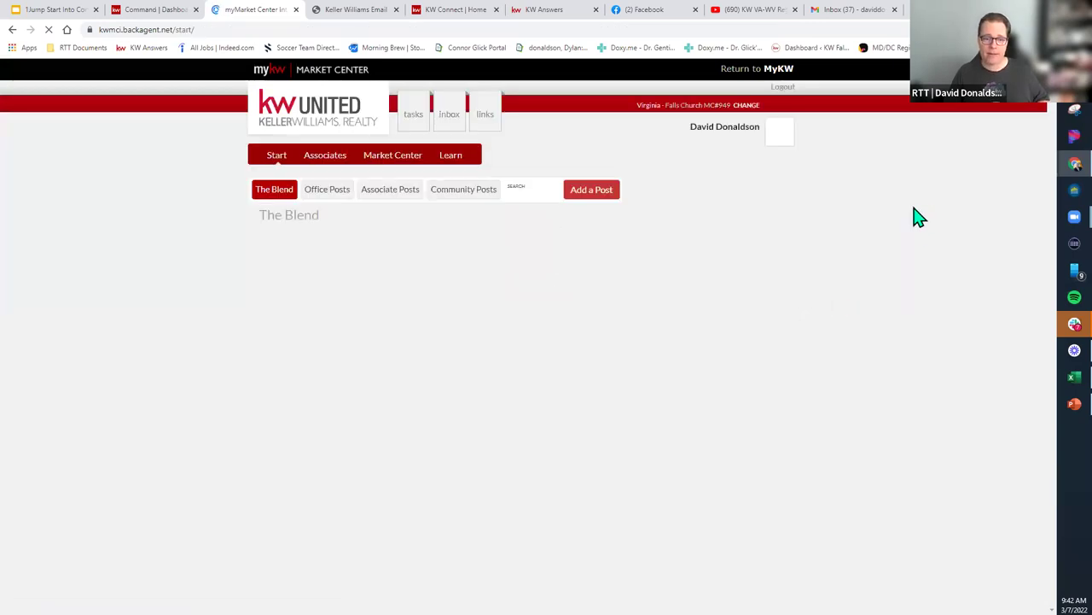
click(782, 145)
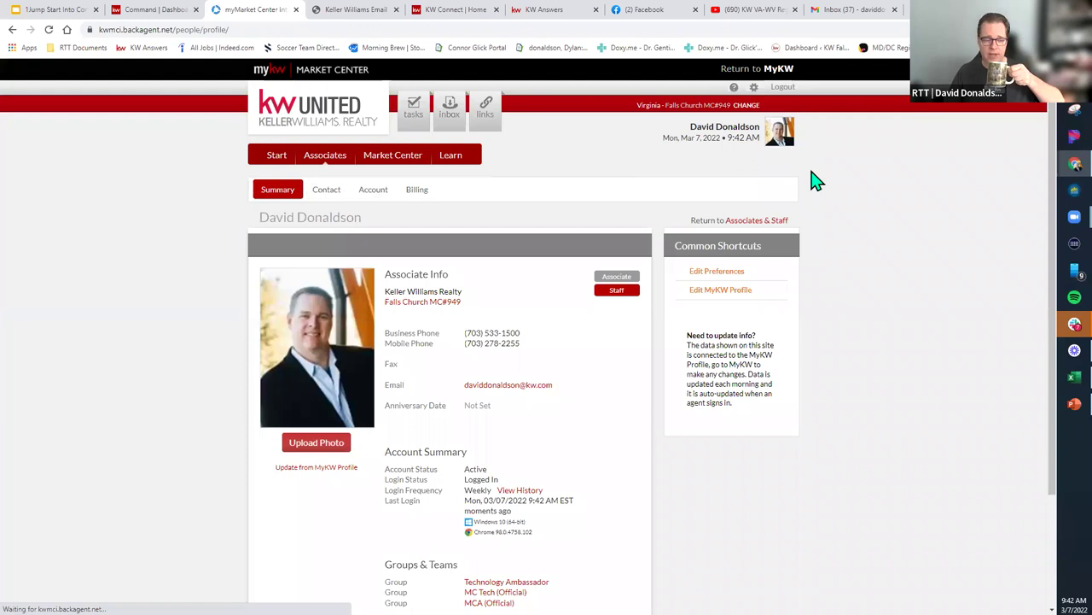
Step: Open Edit Preferences, scroll down to Calendars, and go to Calendar Subscriptions
click(723, 280)
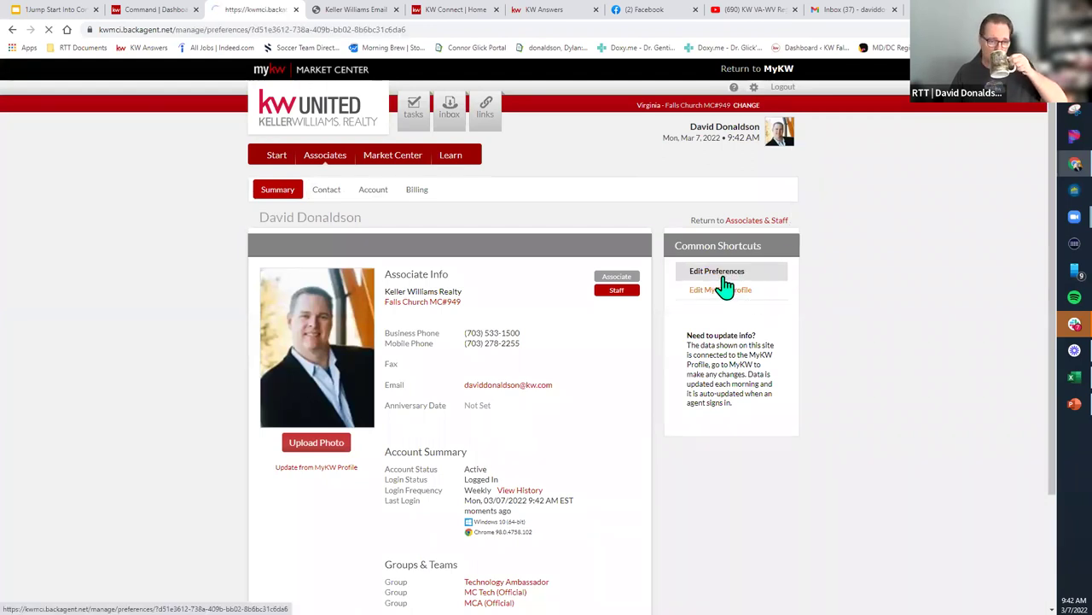
scroll(723, 288, down, 3)
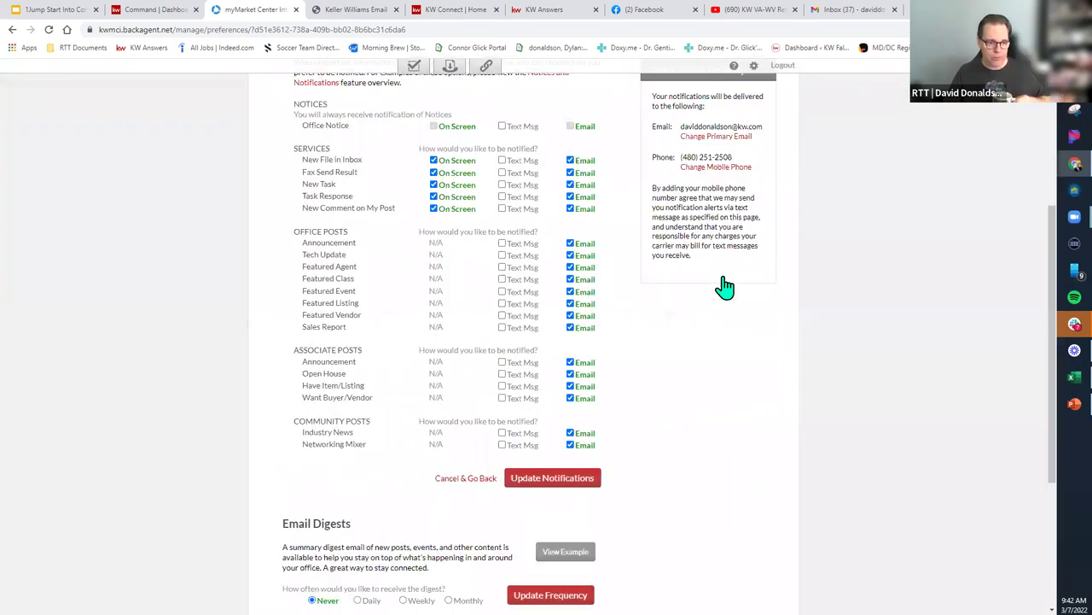
scroll(606, 252, down, 1)
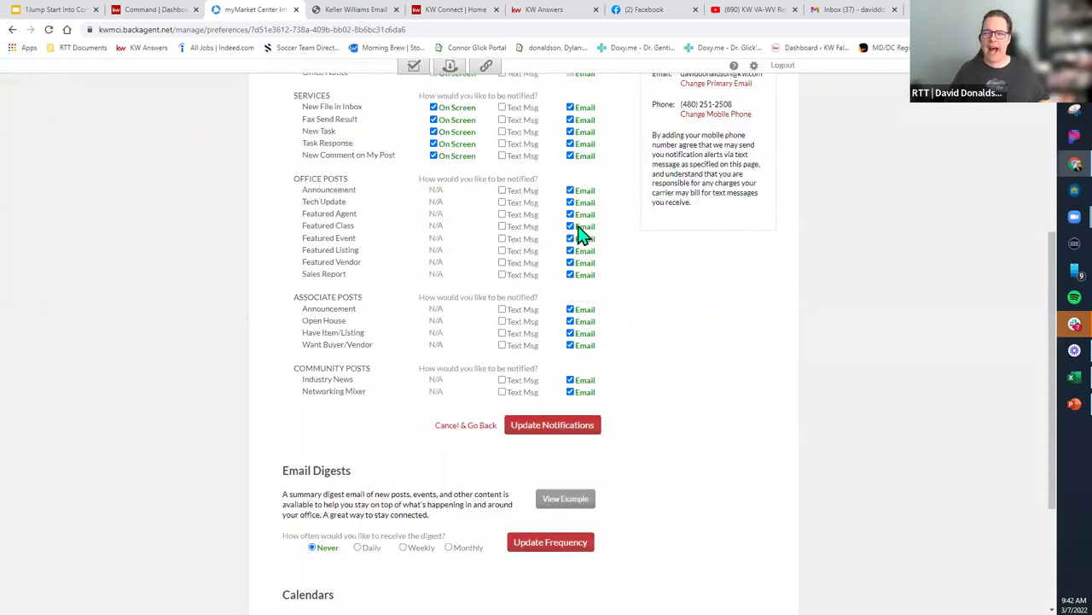
scroll(487, 271, down, 3)
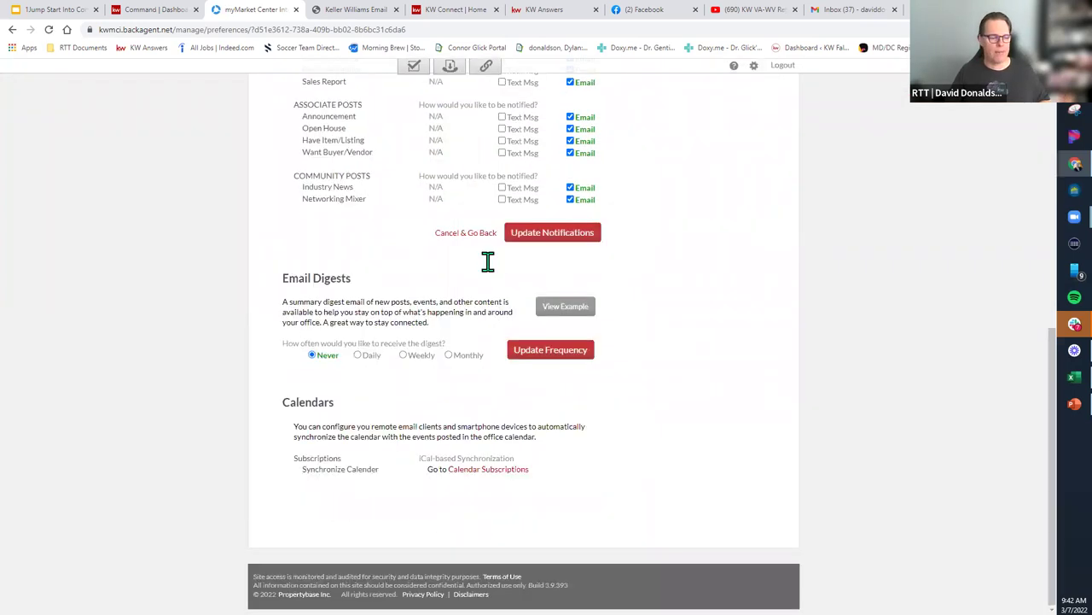
click(478, 470)
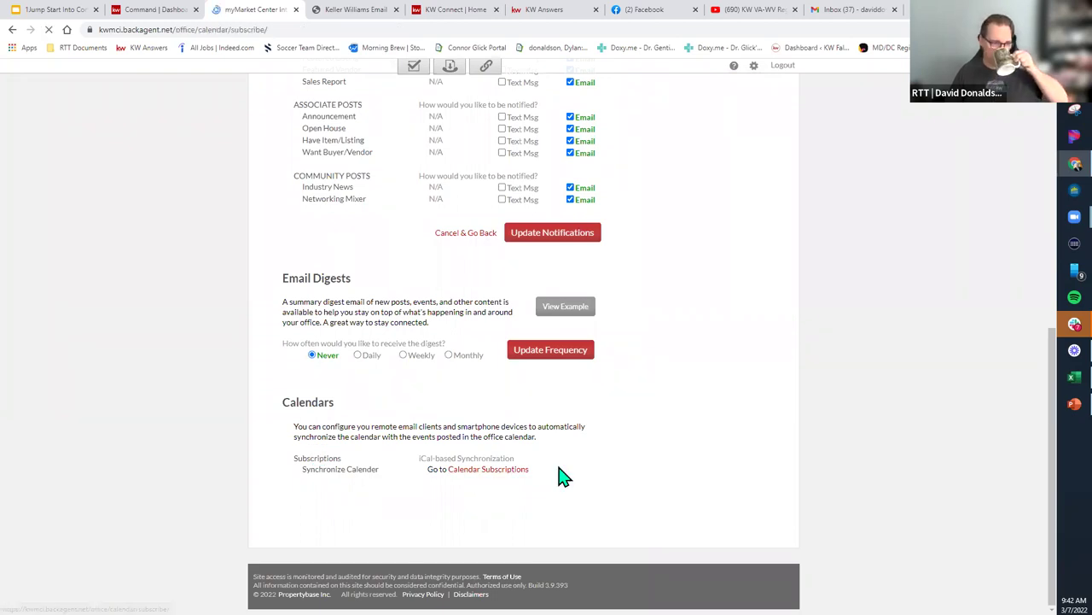
Step: View the Office Calendar's Google Android setup instructions, then close the intranet and KW Email tabs
scroll(559, 476, down, 3)
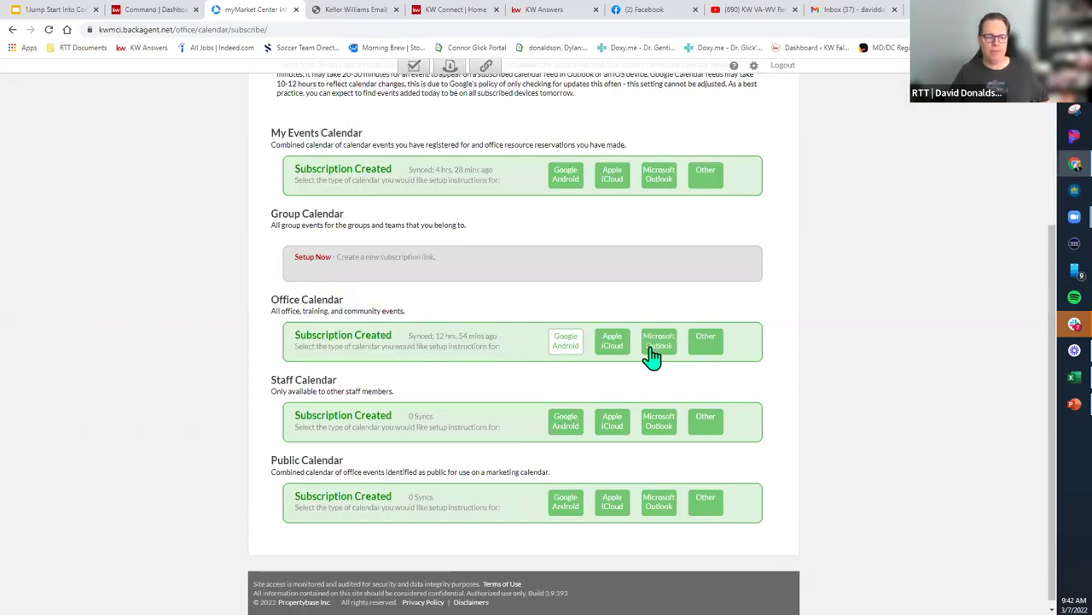
click(566, 346)
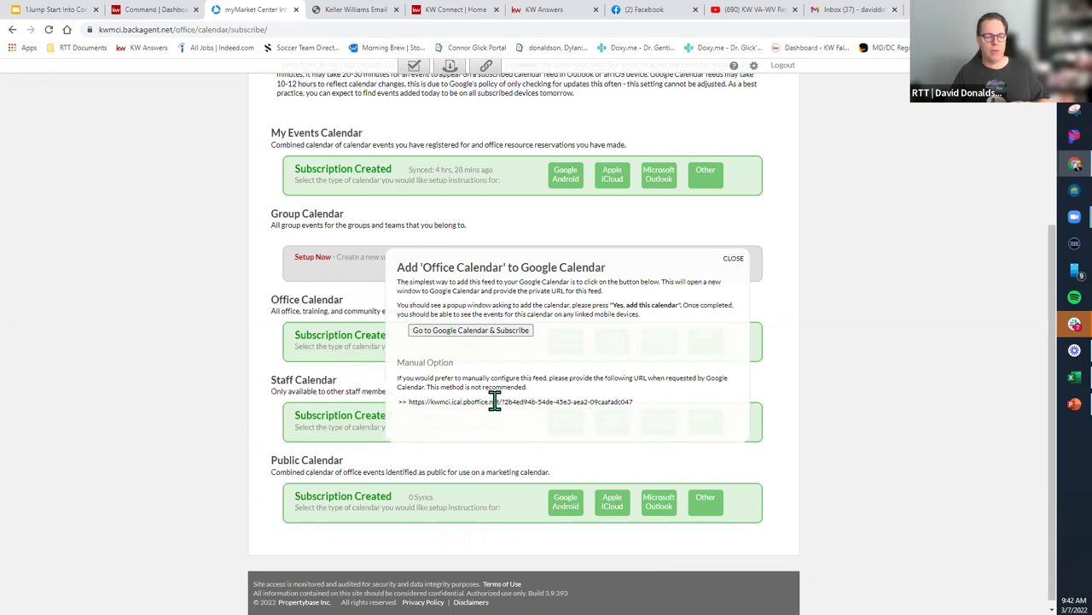
click(733, 259)
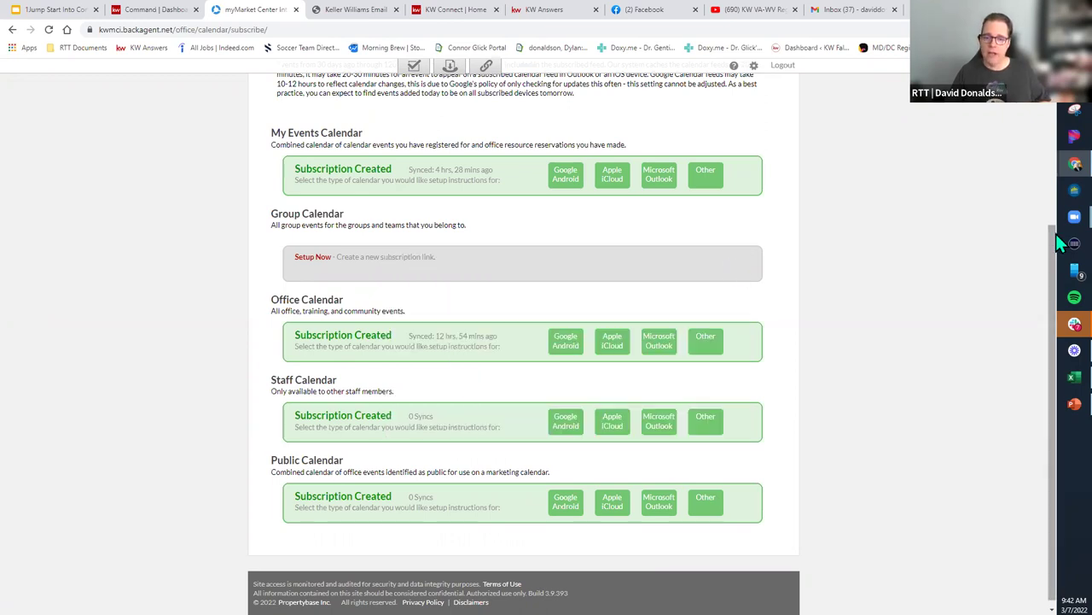
scroll(1059, 243, up, 3)
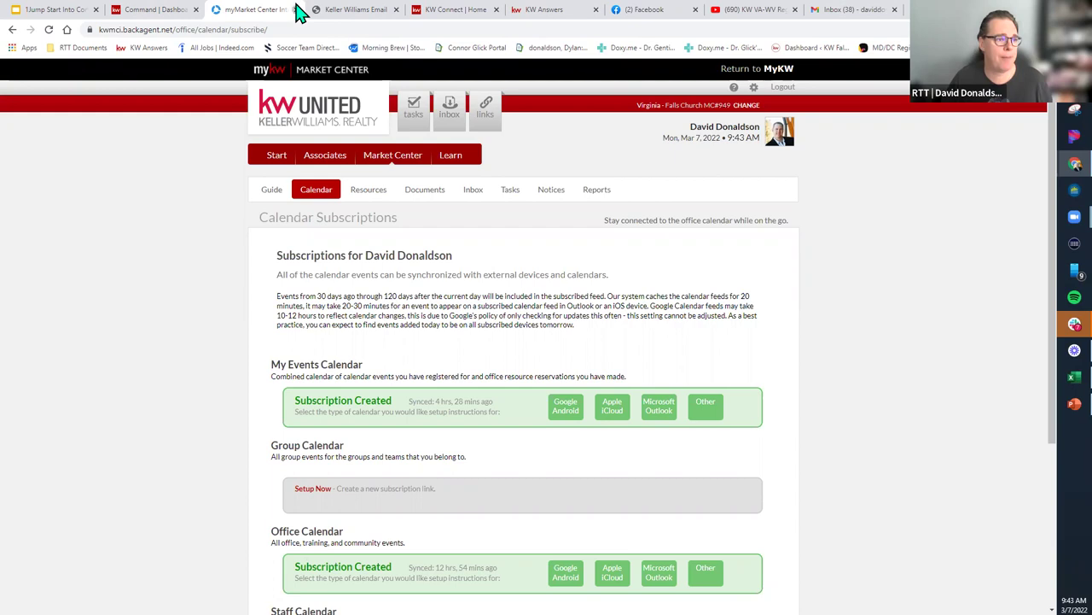
click(297, 9)
click(296, 9)
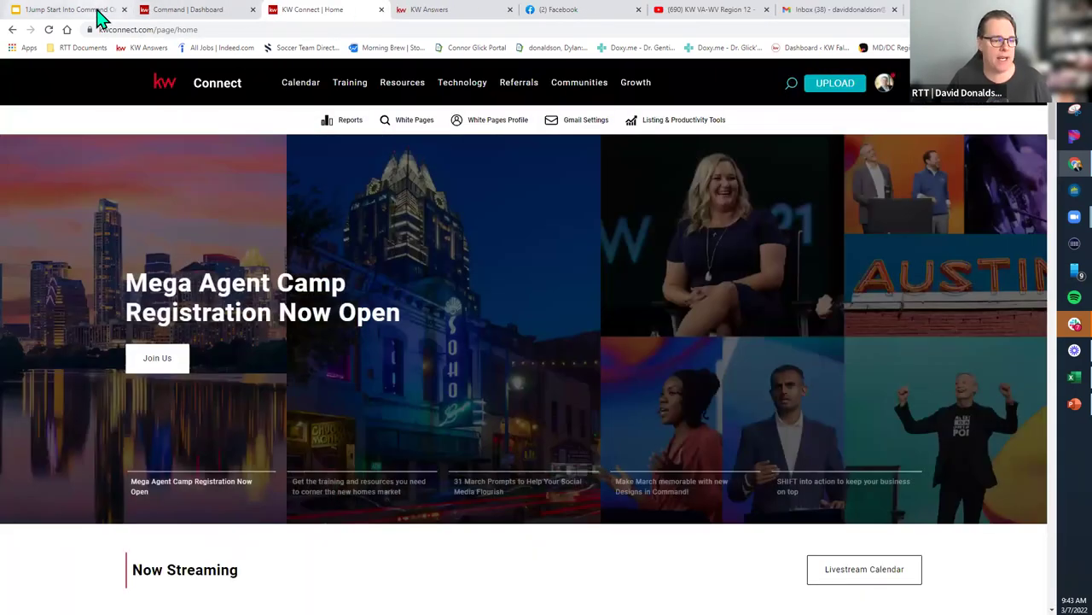
Step: Return to the Jump Start Into Command Orientation deck and present the MYKW.KW.COM slide full screen
click(97, 10)
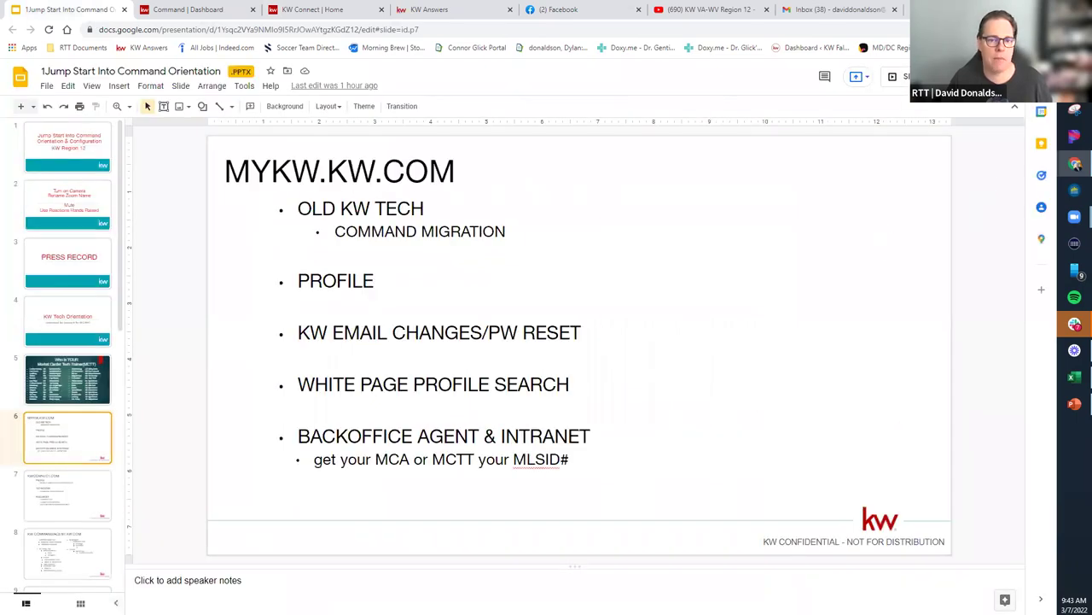
key(ctrl+F5)
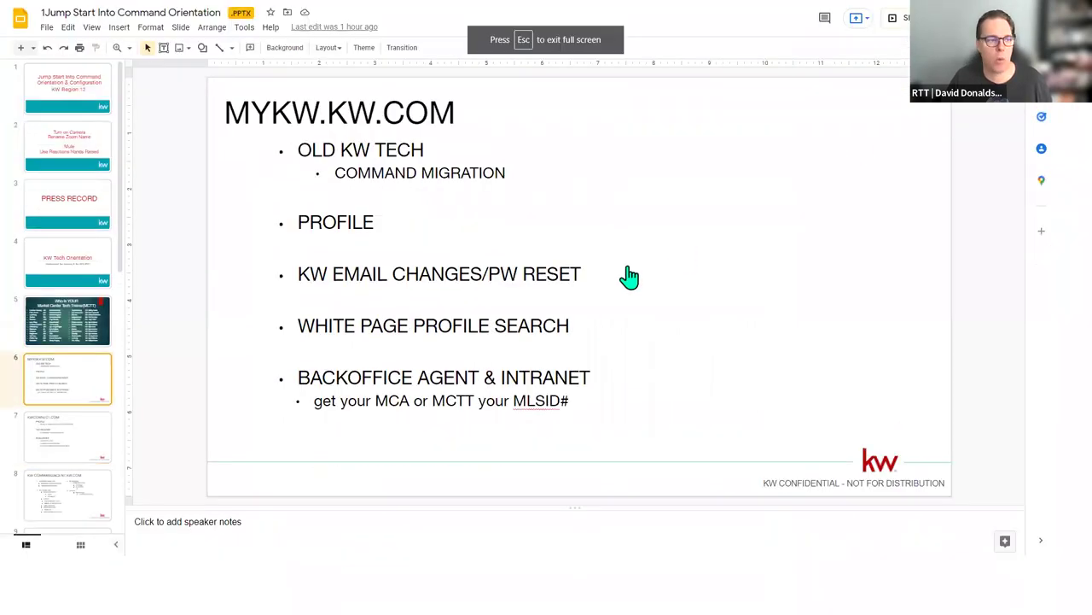
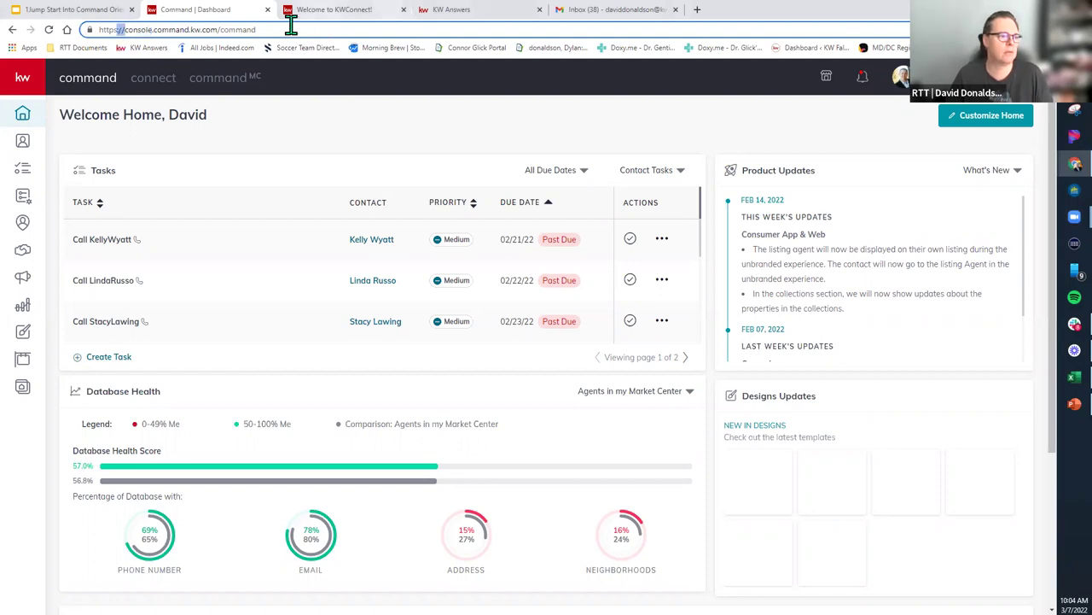
Step: Replace the address with agent.kw.com/command to reload the home dashboard from there
drag(258, 30, 195, 30)
drag(77, 49, 81, 60)
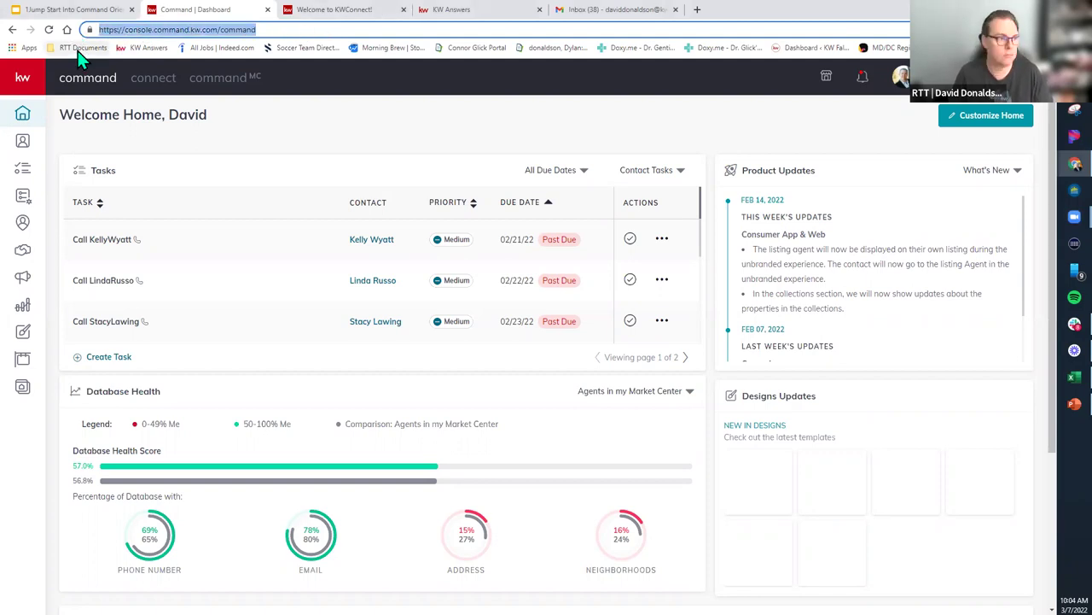
text(ag)
click(77, 50)
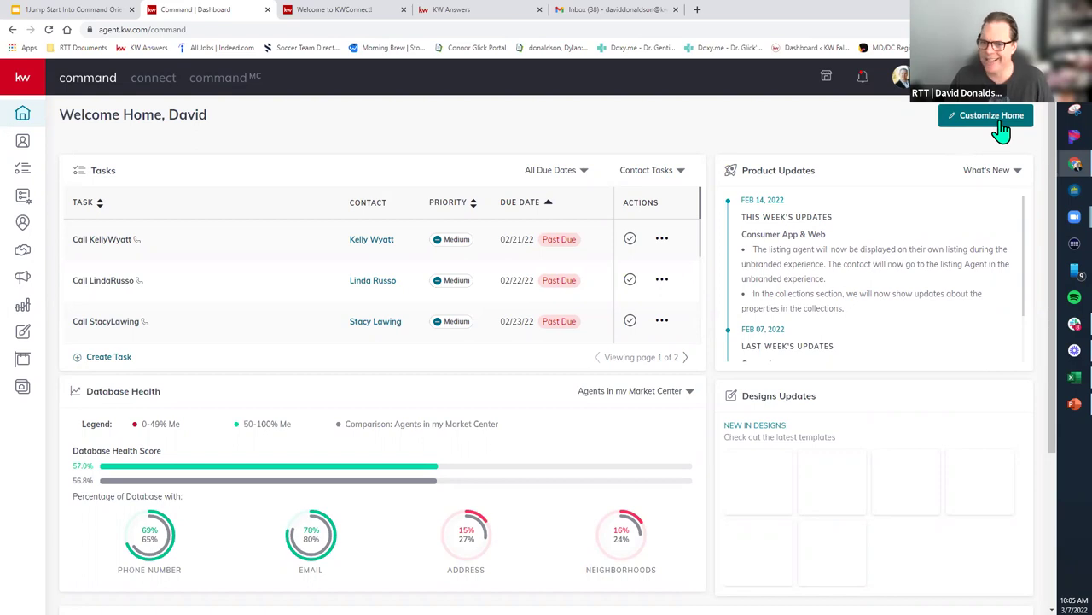
Step: Move Tasks below Database Health, add Recent Leads, keep Product Updates top-right, and apply the layout
click(1002, 128)
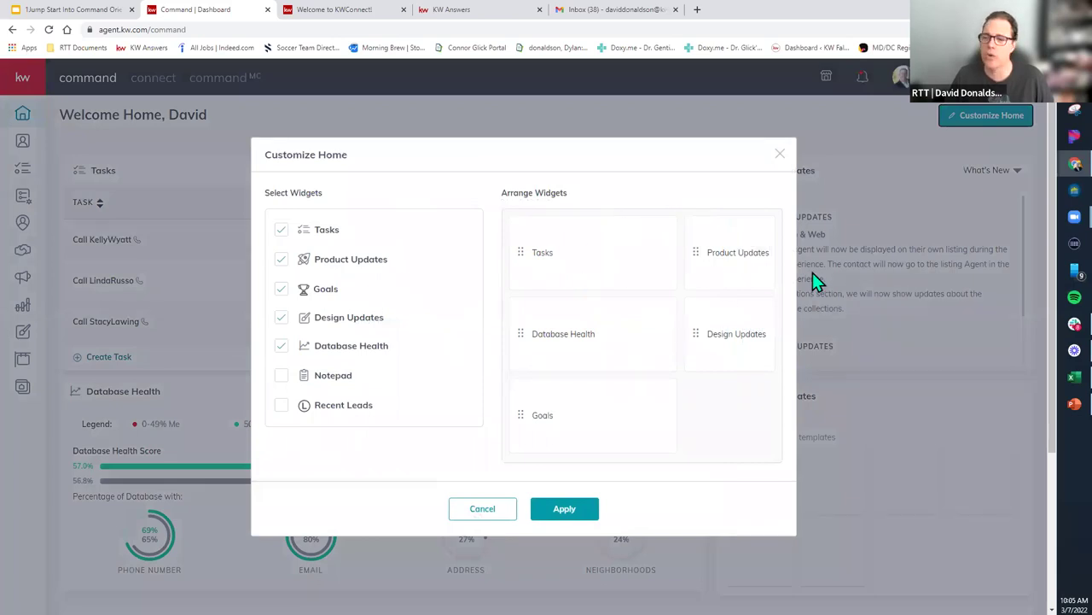
click(282, 380)
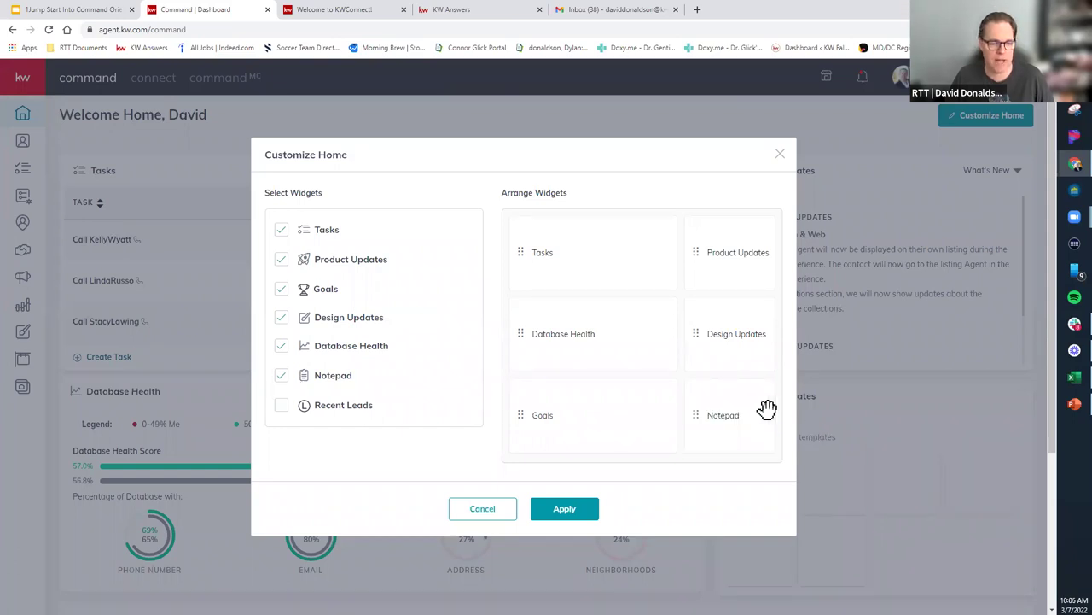
click(281, 378)
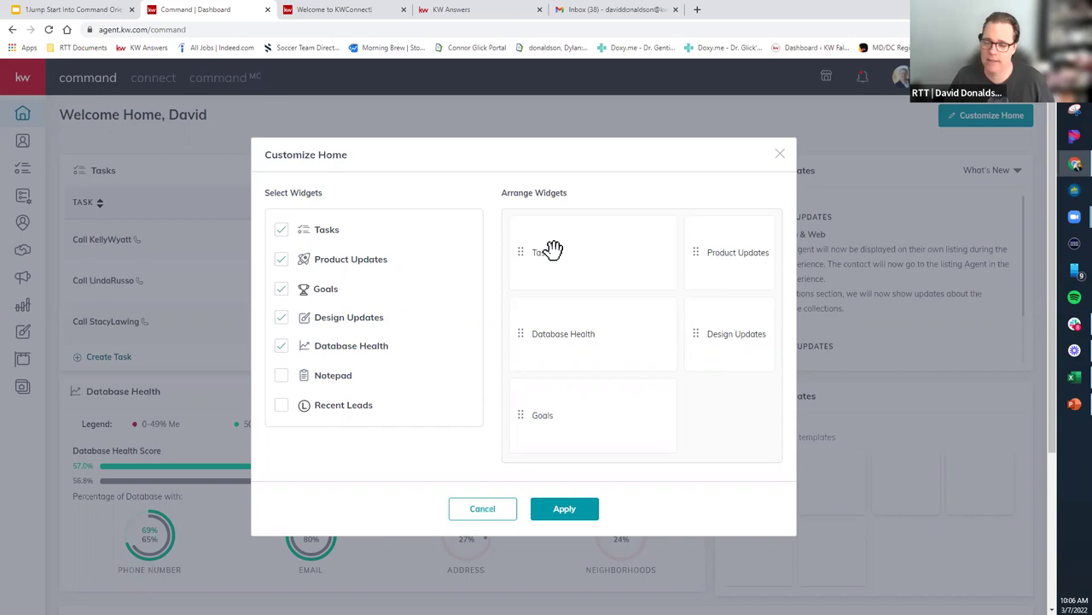
mouse_move(529, 247)
mouse_down()
mouse_move(534, 338)
mouse_move(504, 349)
mouse_move(524, 336)
mouse_move(512, 230)
mouse_move(526, 254)
mouse_move(566, 262)
mouse_move(522, 355)
mouse_move(534, 312)
mouse_move(521, 333)
mouse_up()
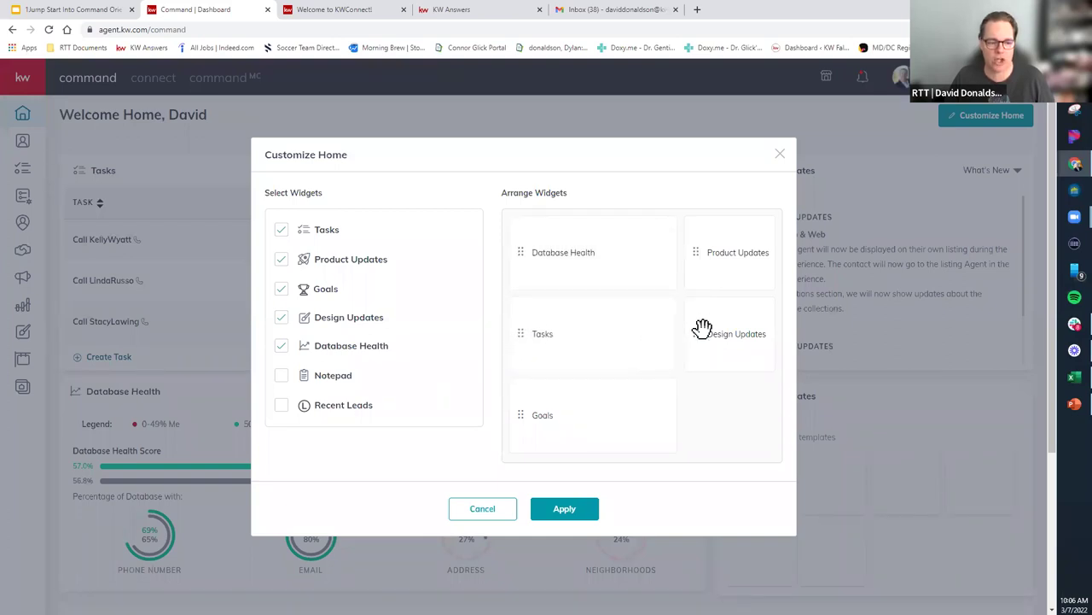
drag(696, 333, 703, 256)
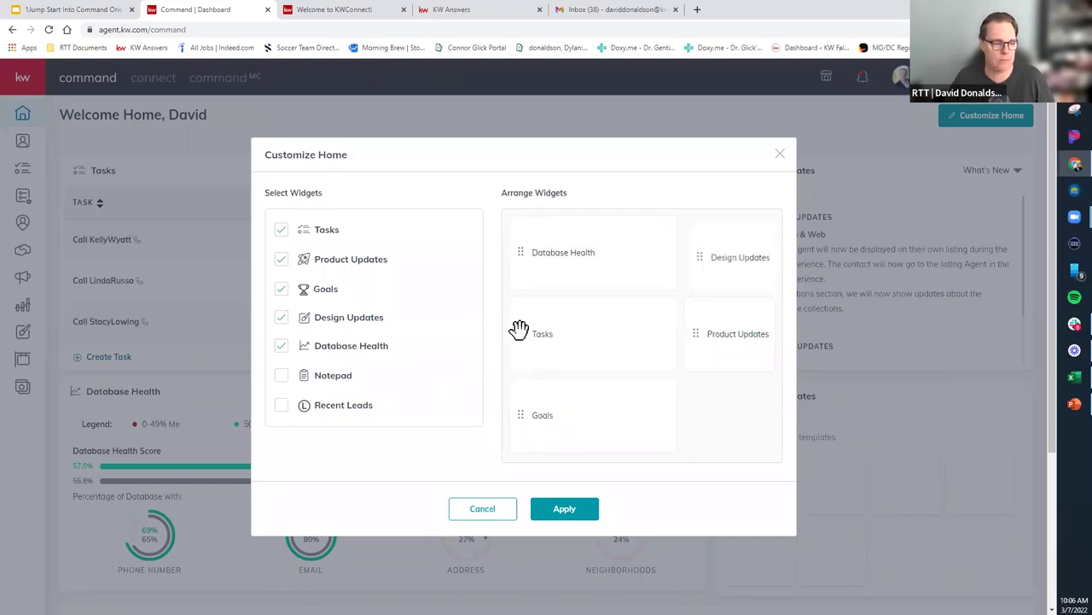
click(279, 408)
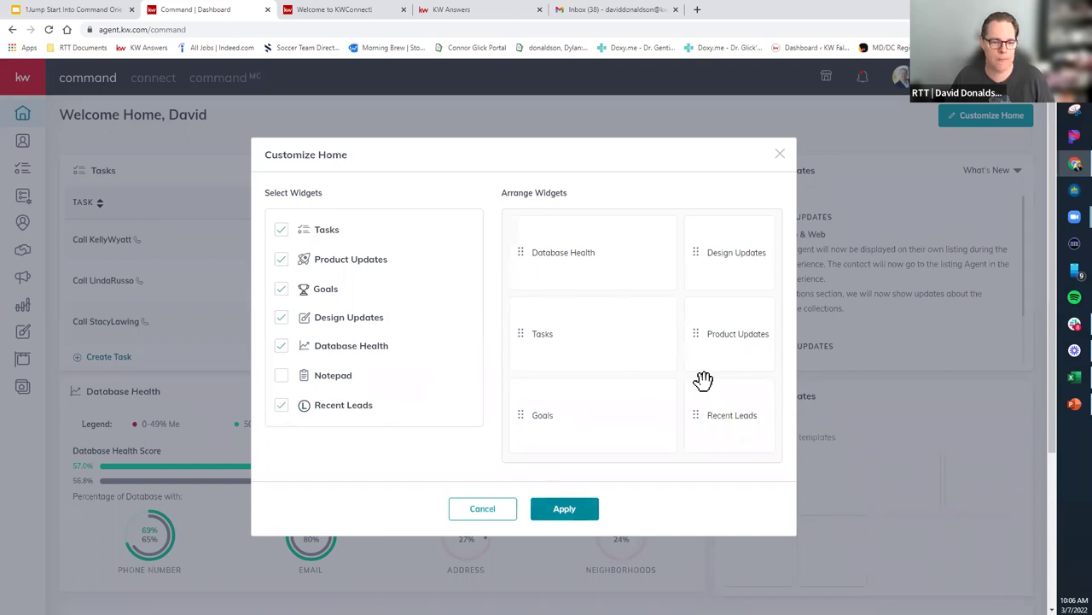
drag(739, 332, 736, 201)
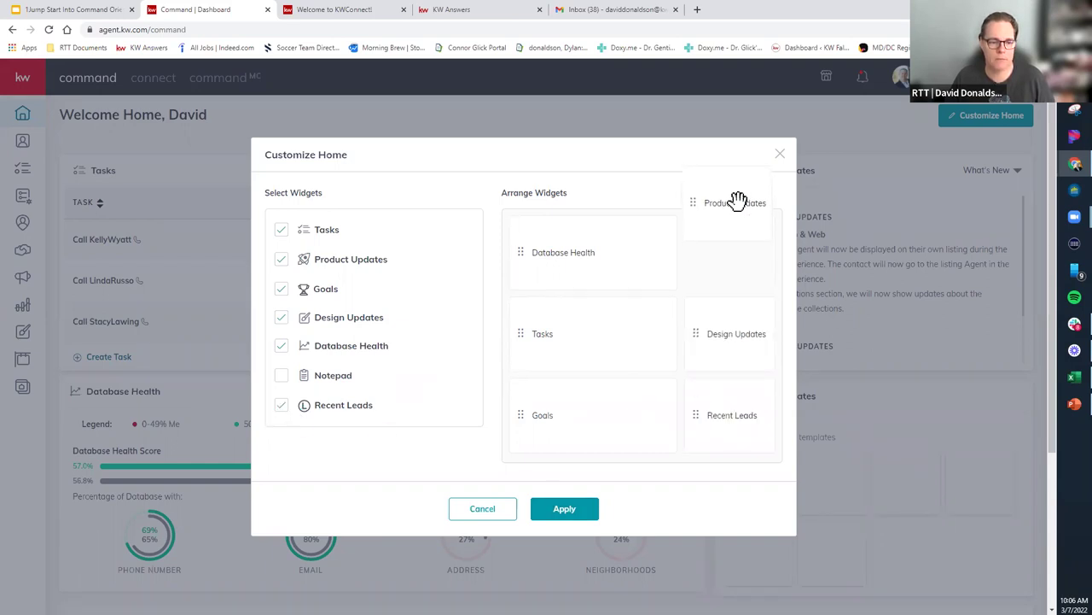
click(566, 512)
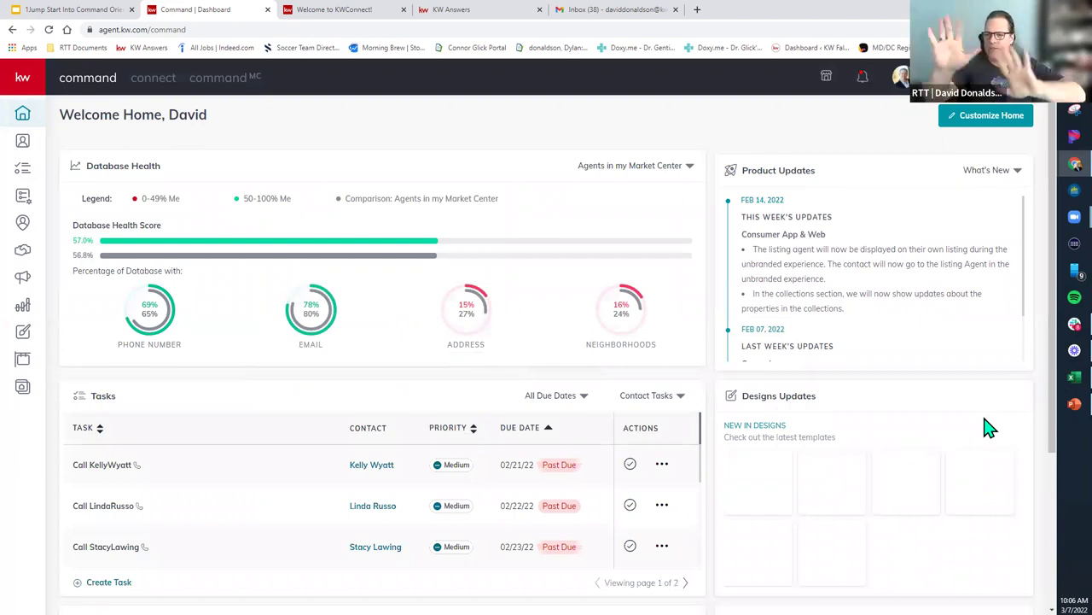
Step: Reopen Customize Home and go through Database Health, Product Updates, Tasks, Design Updates, Goals and Recent Leads
click(988, 126)
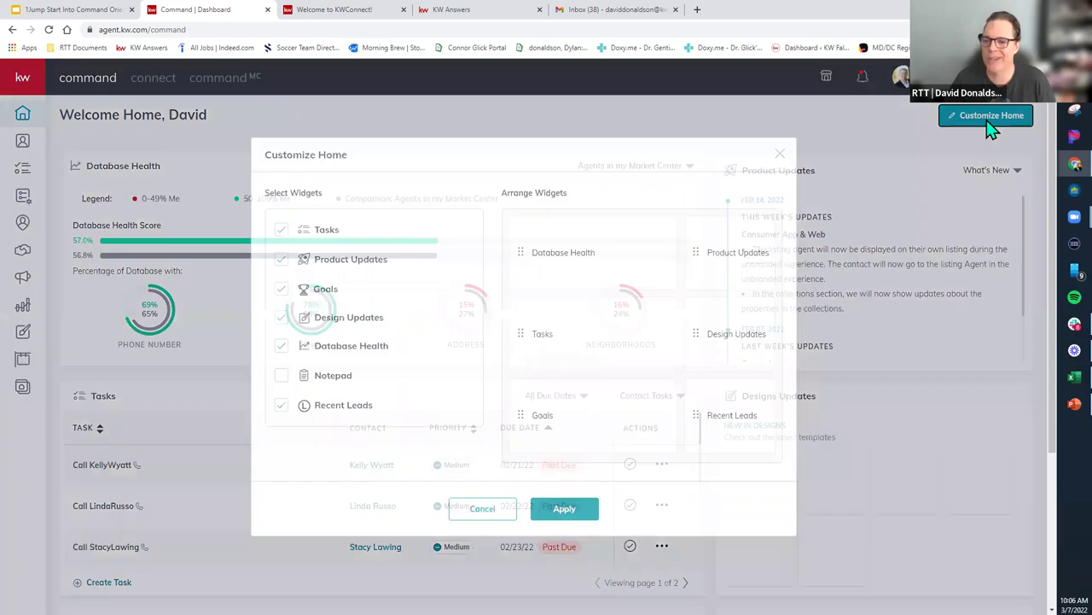
click(325, 231)
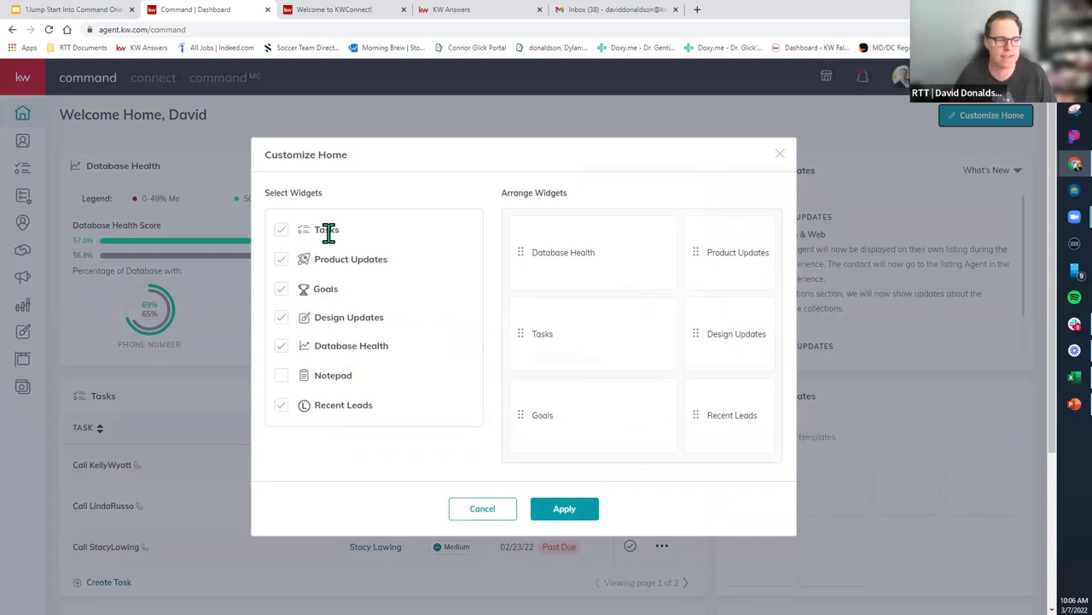
click(361, 265)
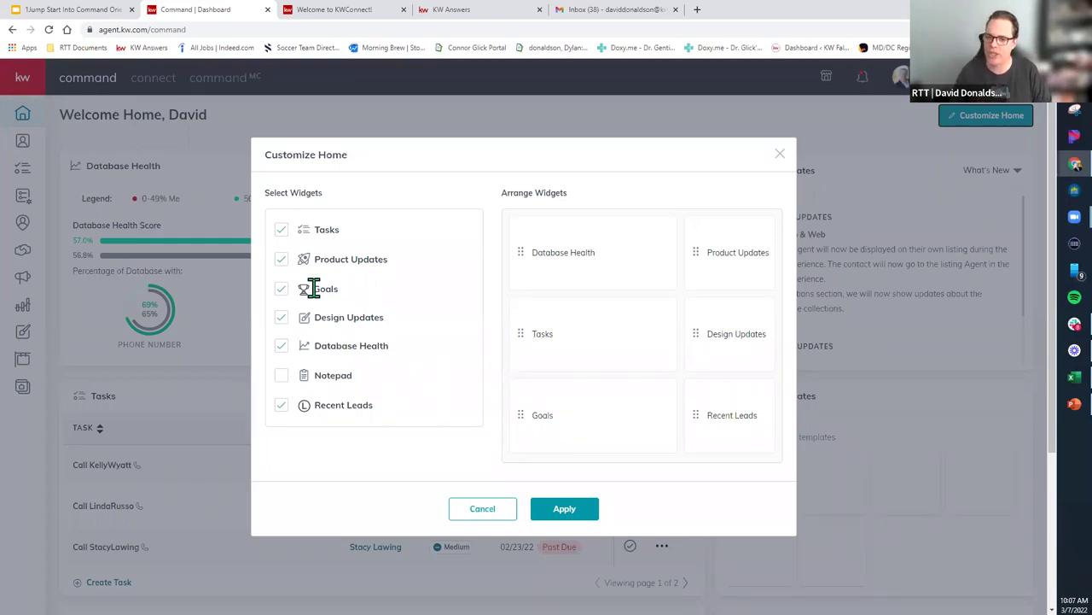
click(363, 316)
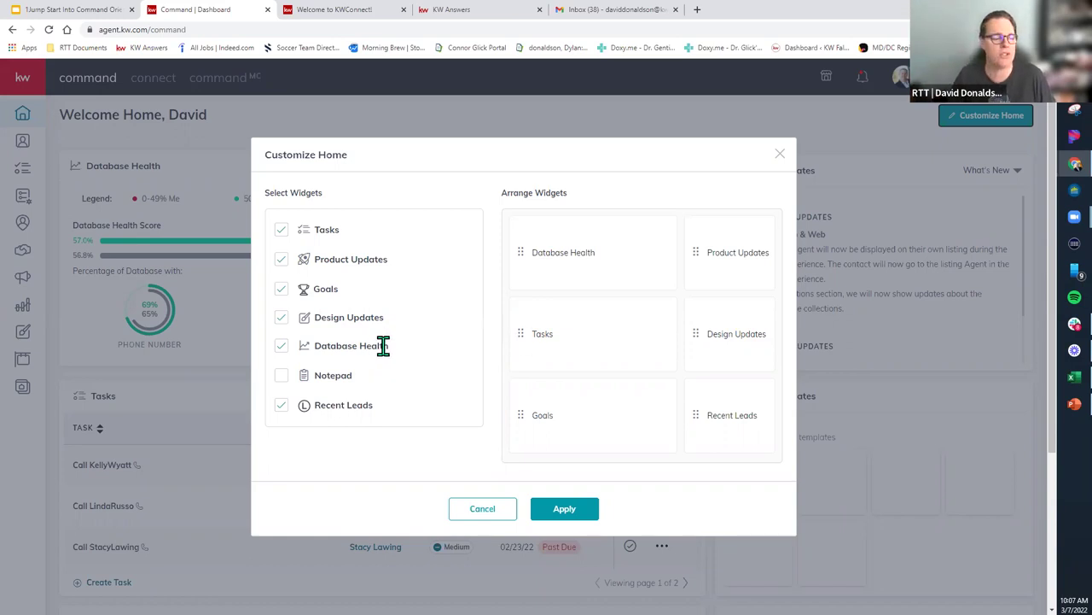
click(355, 346)
click(355, 346)
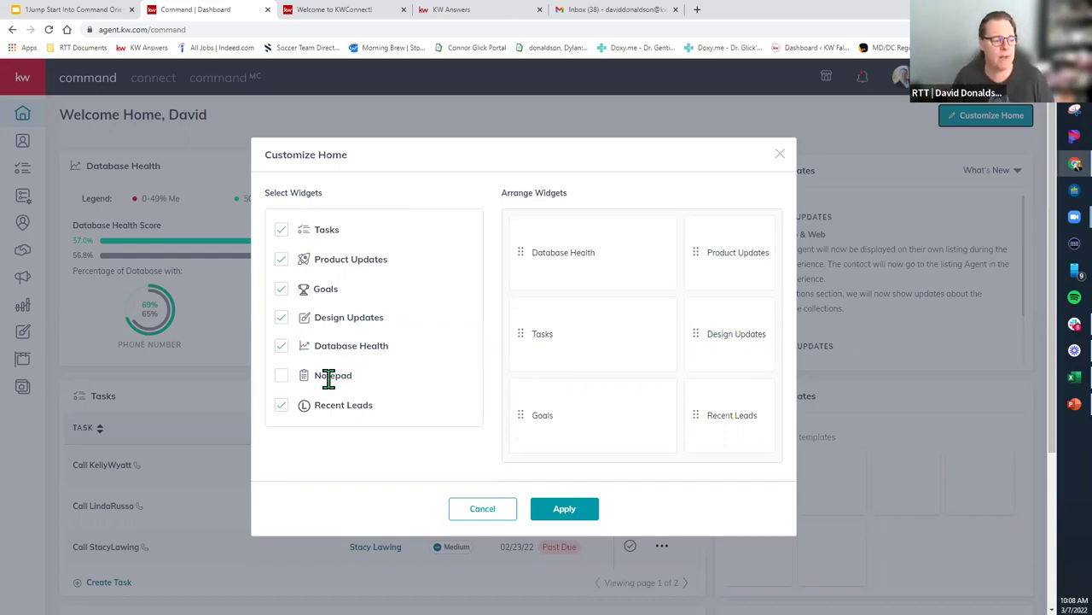
click(327, 376)
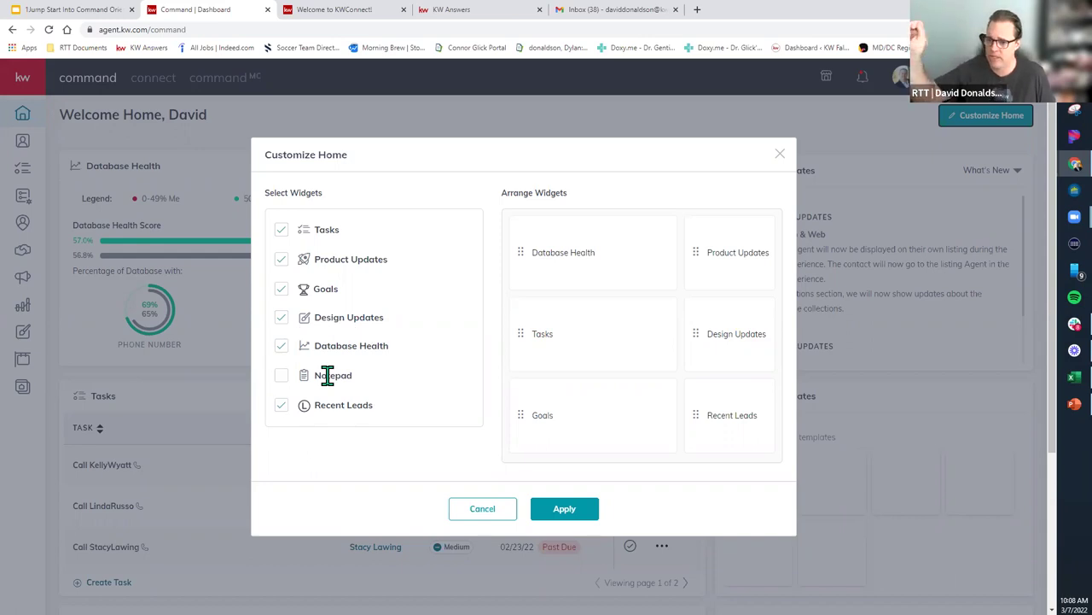
click(284, 406)
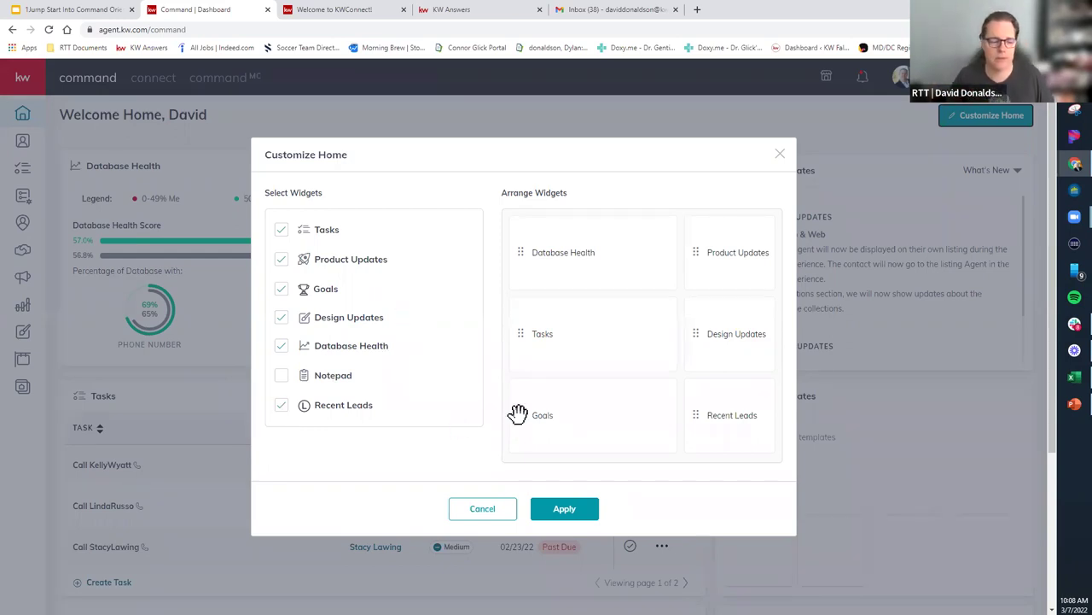
Step: Cancel the Customize Home dialog and scroll over the rearranged dashboard
click(482, 509)
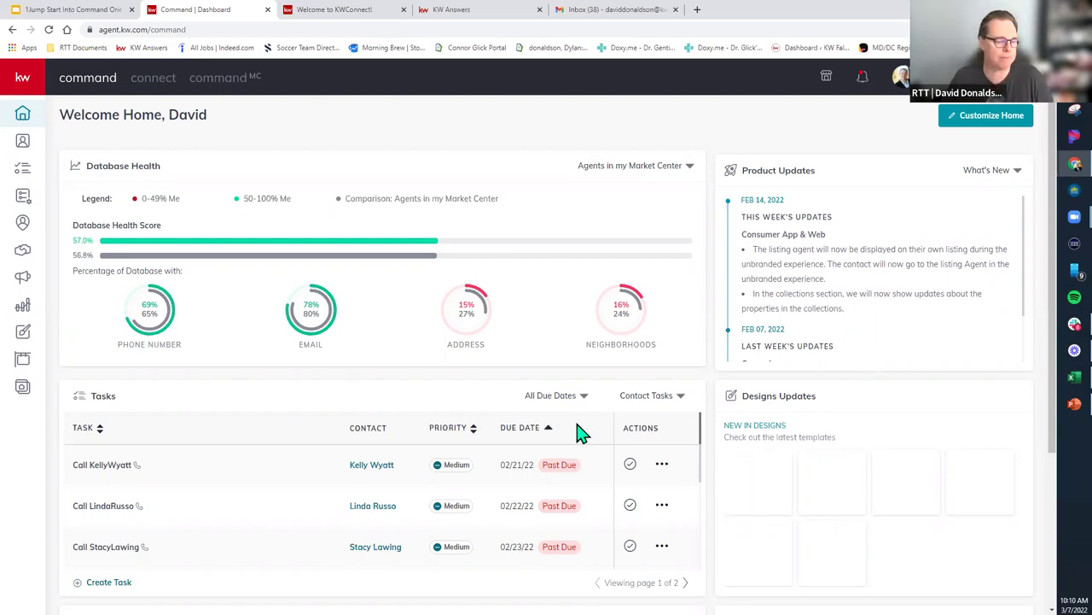
scroll(581, 432, down, 1)
scroll(582, 432, down, 3)
scroll(582, 432, up, 3)
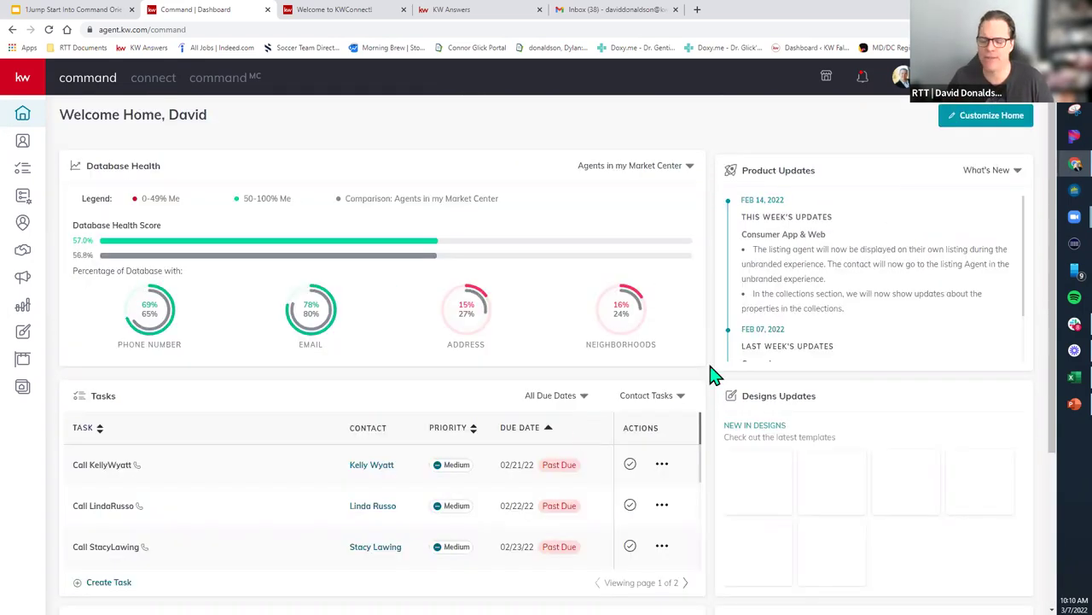
Step: Review the Product Updates panel and bring up its choice of update feeds
click(915, 244)
click(761, 201)
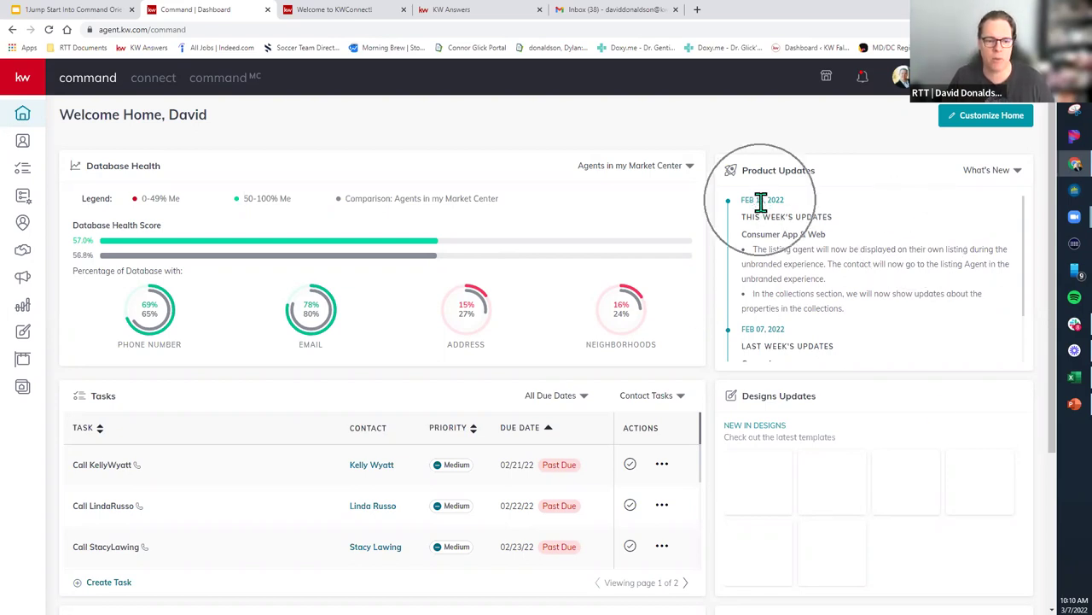
scroll(870, 293, down, 1)
scroll(870, 293, up, 1)
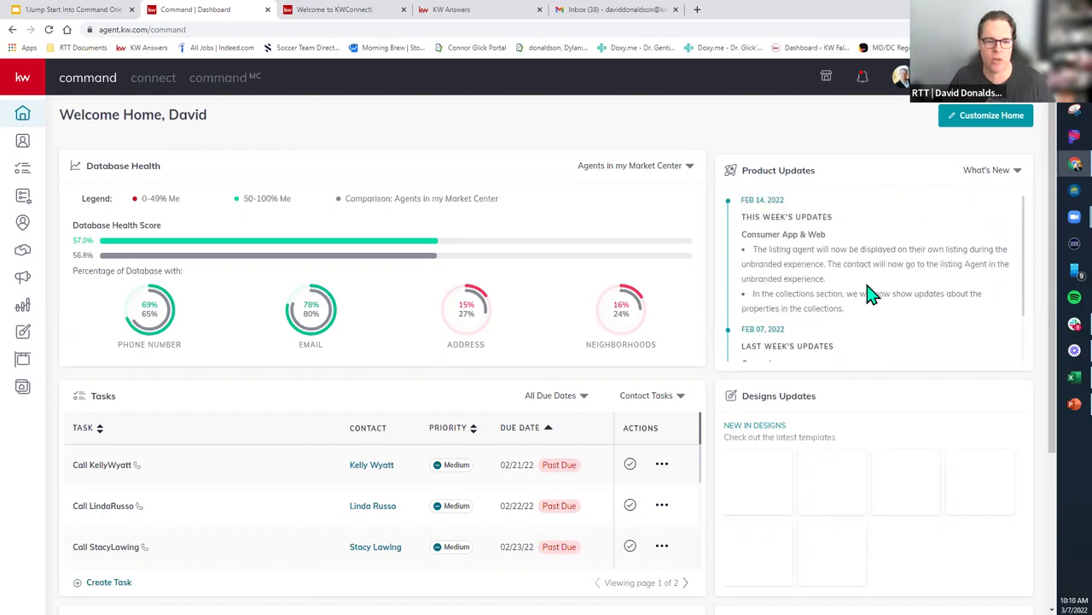
click(1008, 174)
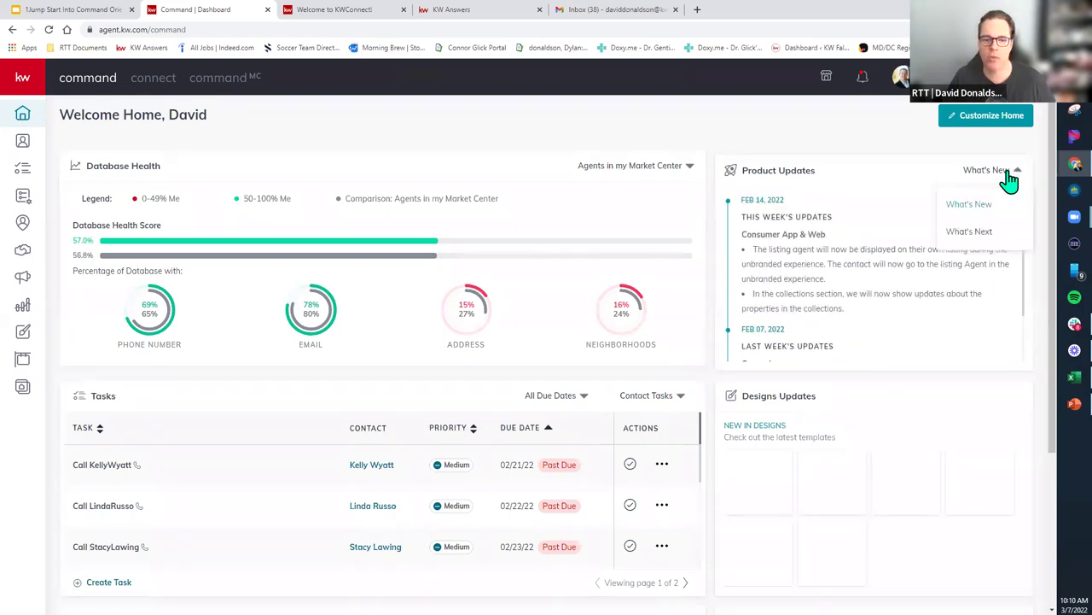
click(973, 232)
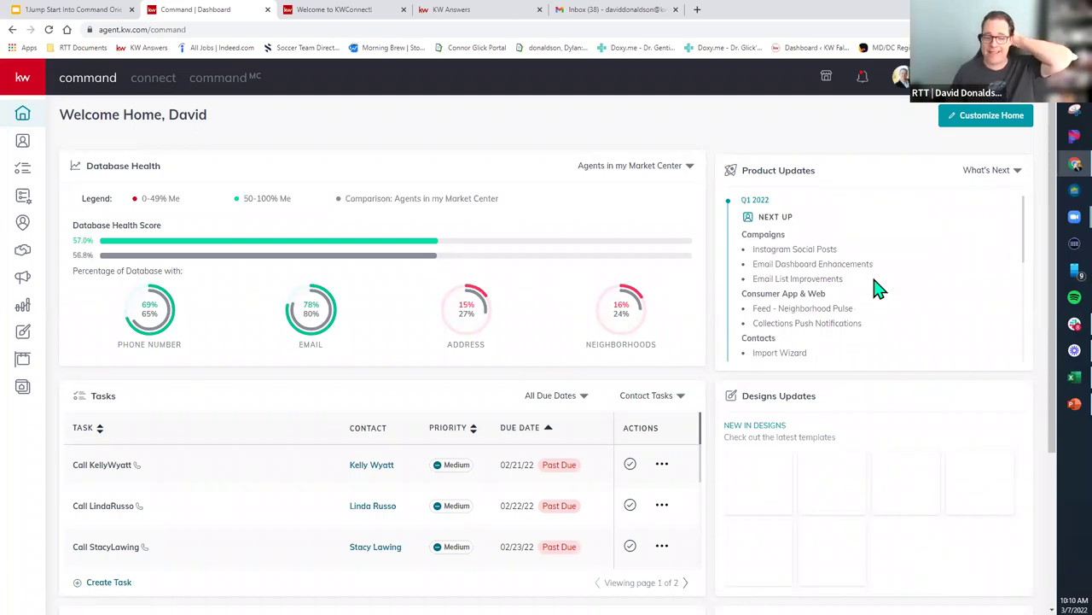
scroll(879, 290, down, 10)
scroll(879, 288, down, 2)
scroll(879, 289, up, 2)
scroll(879, 289, up, 2)
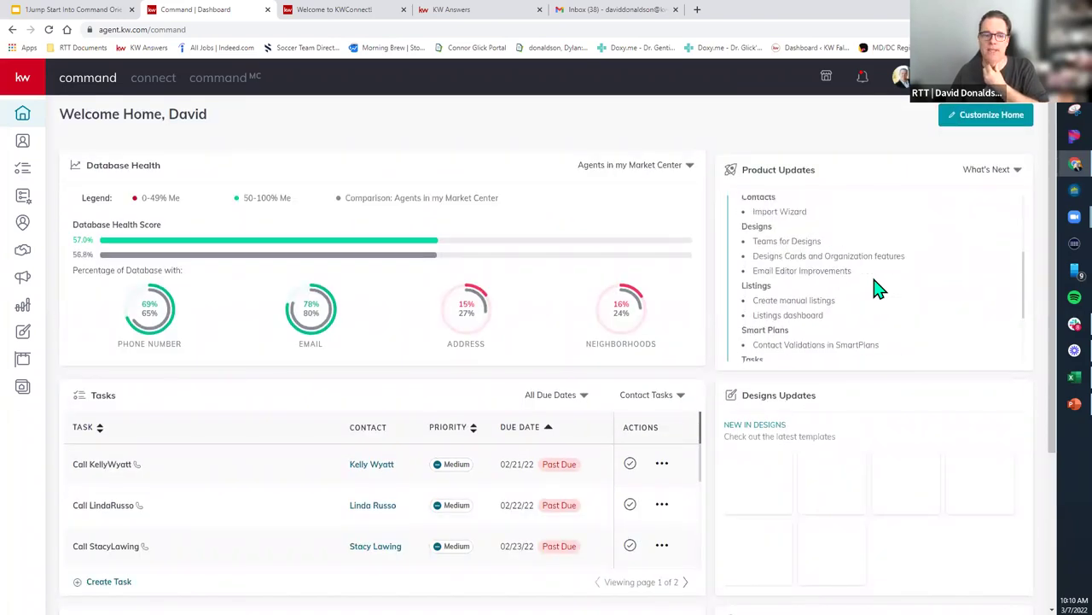
scroll(879, 289, up, 3)
click(988, 170)
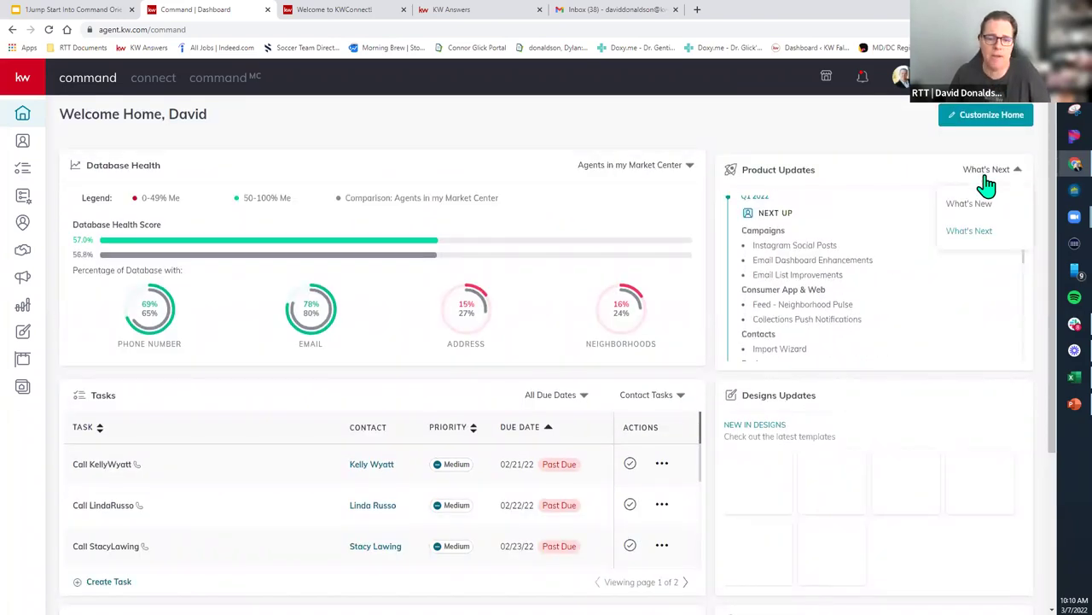
click(971, 205)
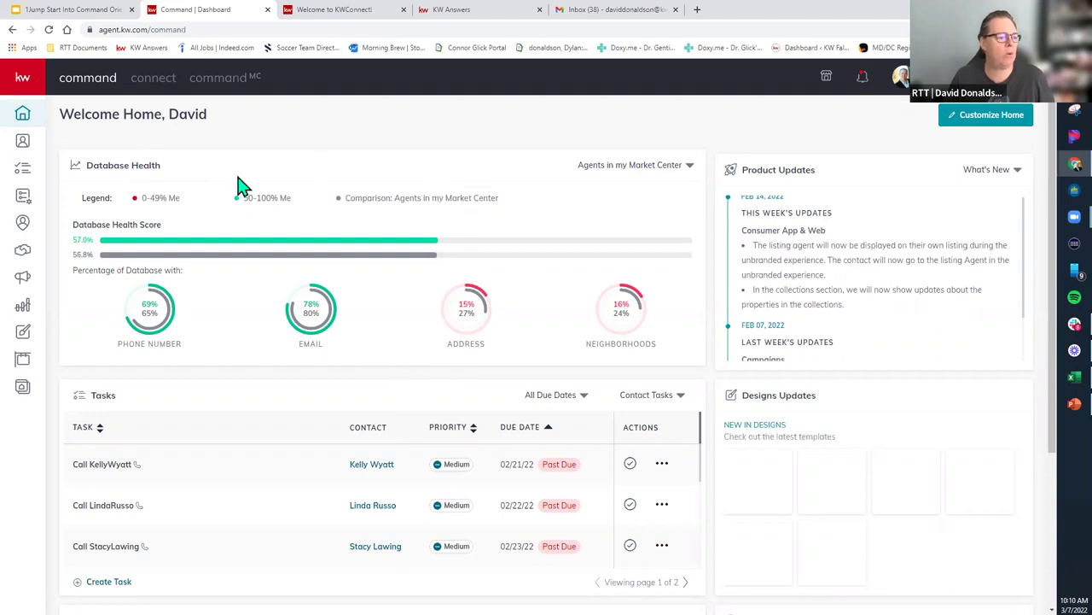
Step: Toggle the sidebar with the kw logo, leaving it expanded with section labels
click(22, 85)
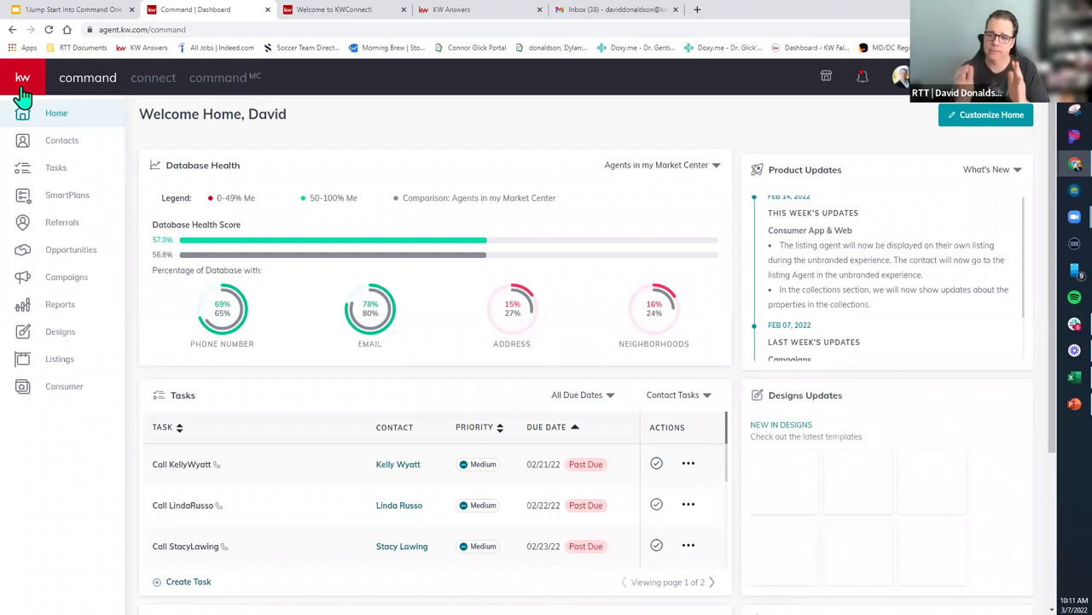
click(22, 89)
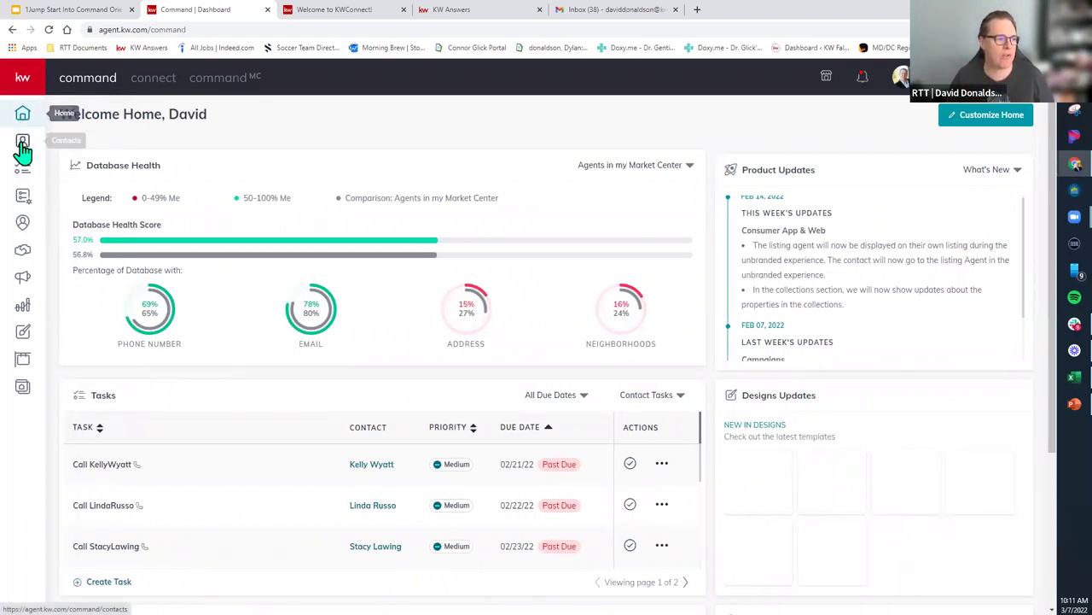
click(23, 85)
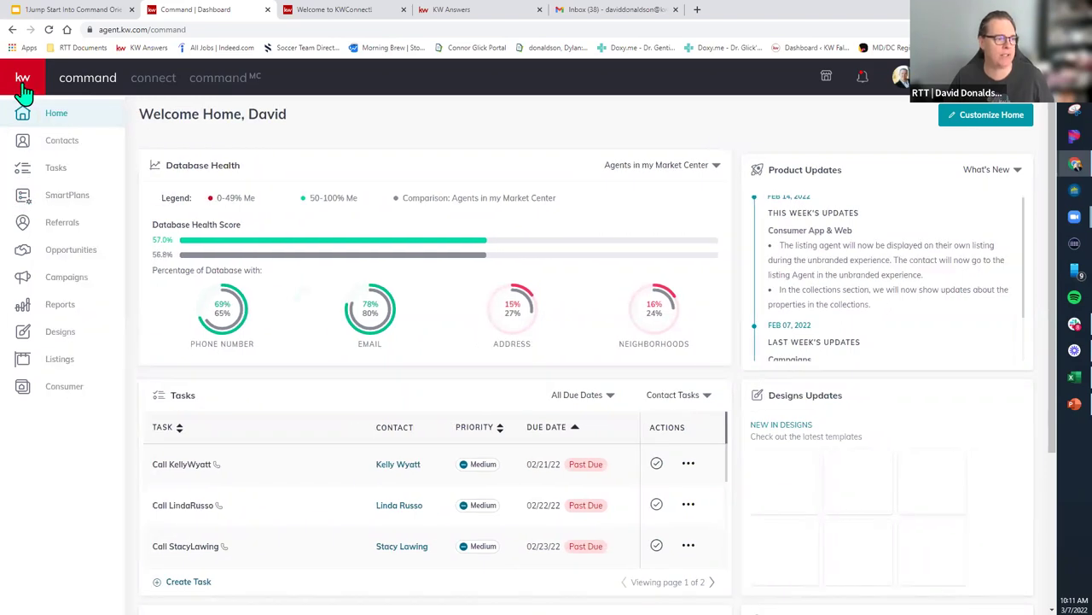
click(23, 86)
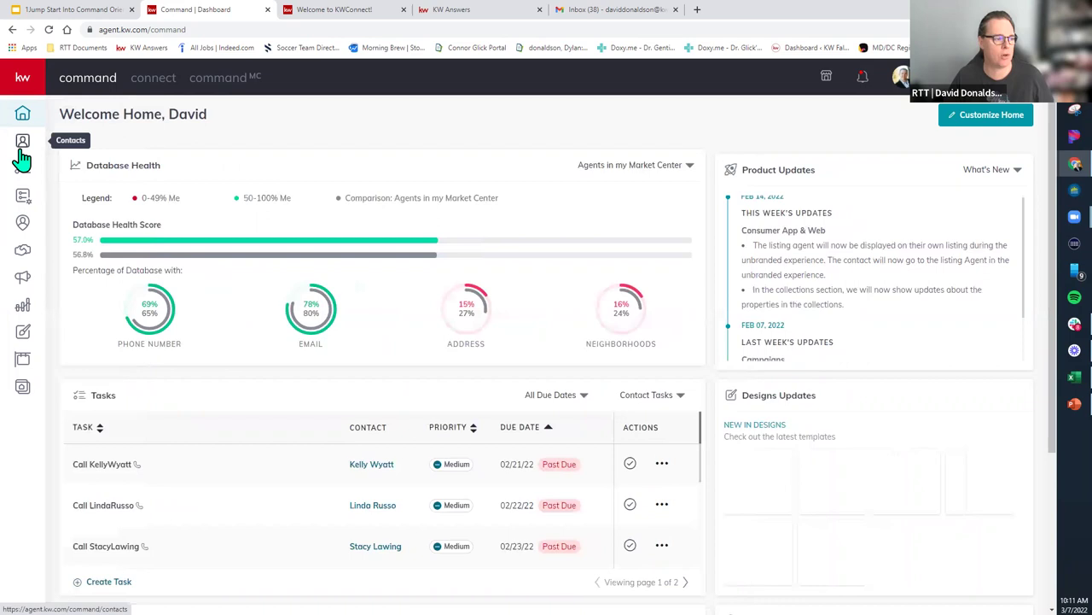
click(27, 85)
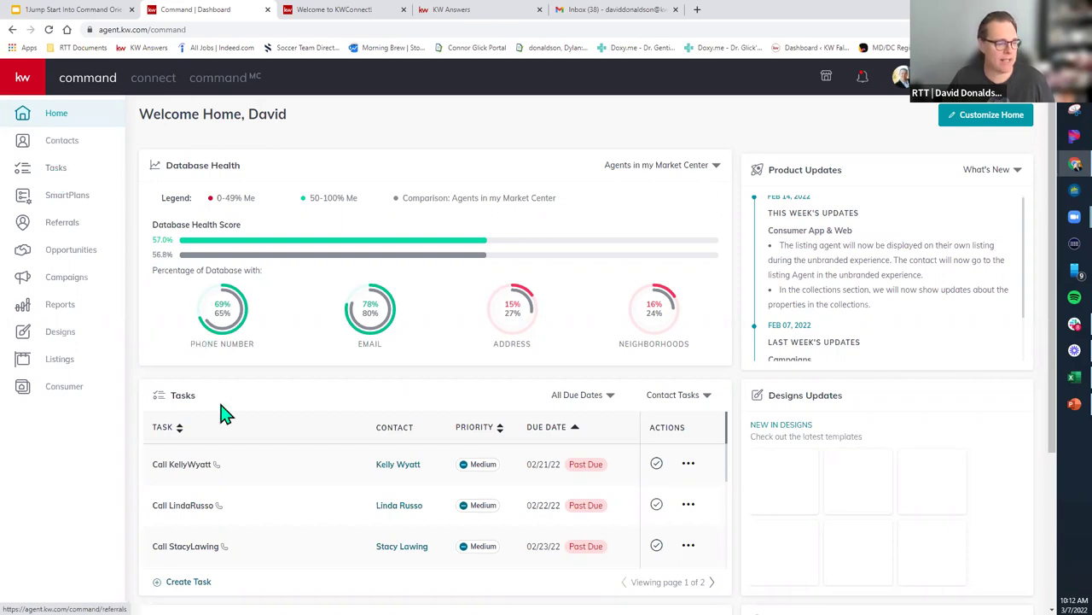
Step: Open Opportunities from the sidebar, which redirects to the Keller Cloud sign-in page
click(260, 477)
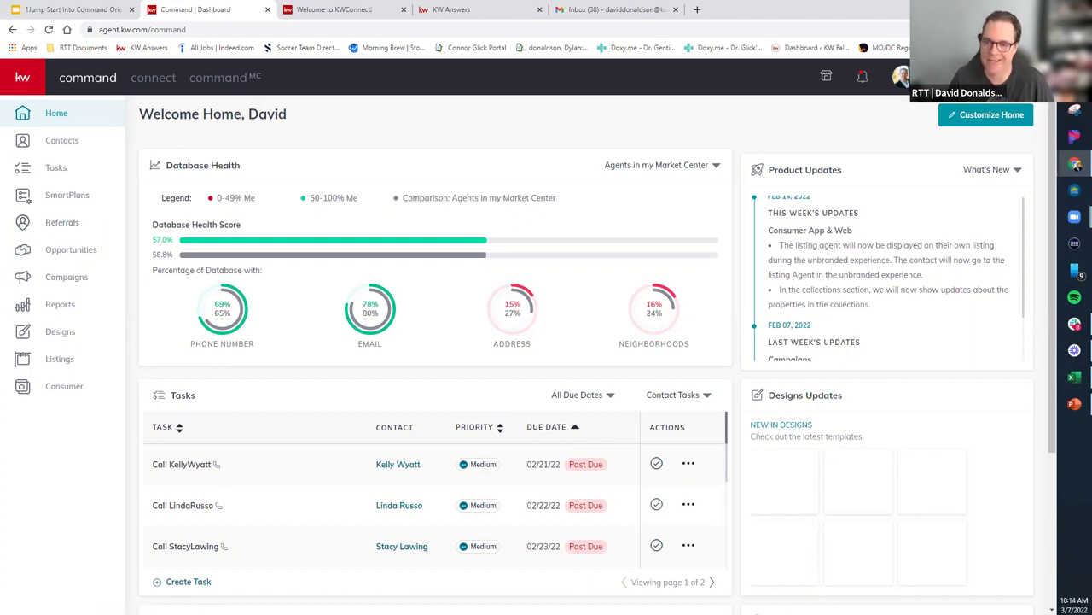
click(71, 250)
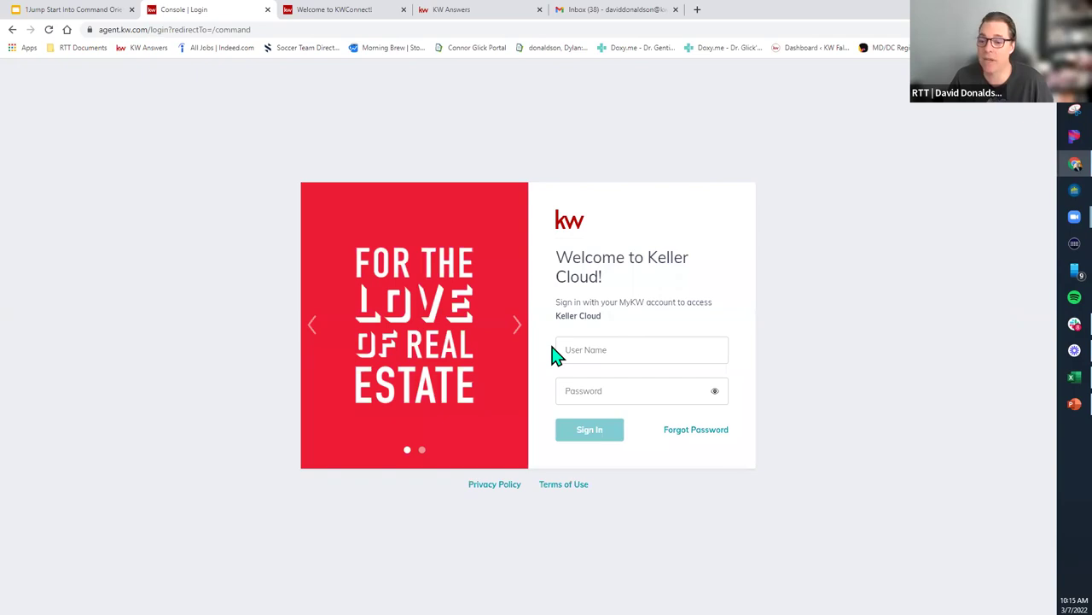
Step: Sign in to Keller Cloud with the saved user name and the account password
click(632, 350)
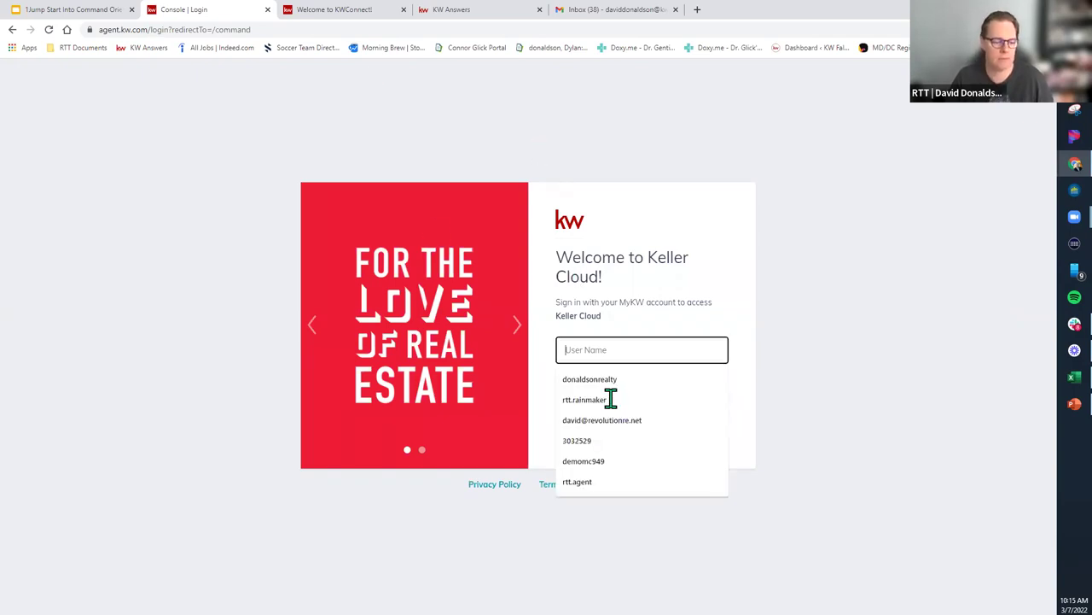
key(Down)
key(Tab)
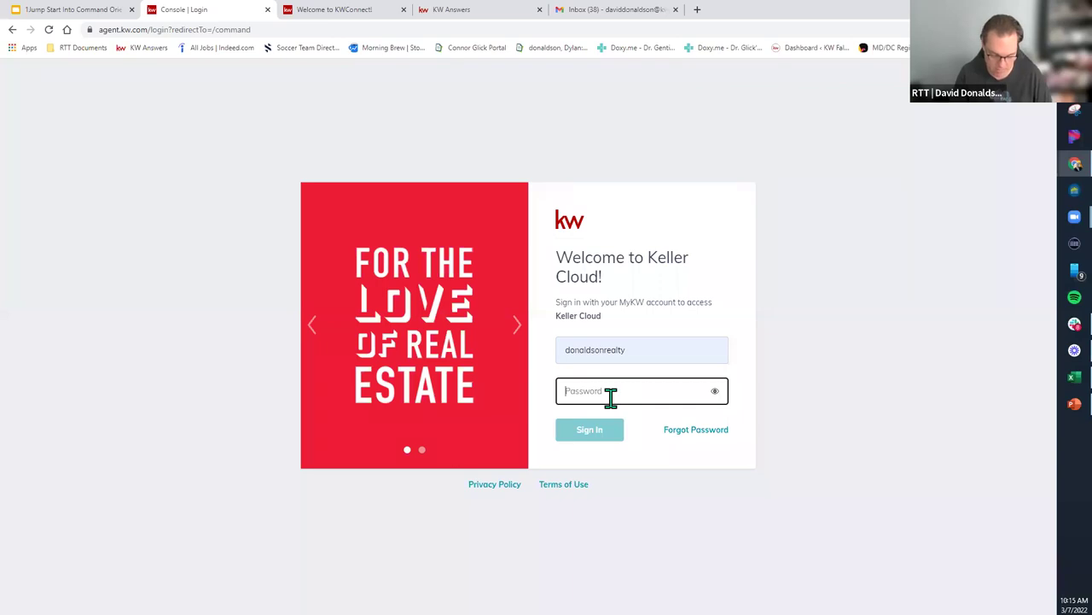
text(•••••••••)
key(Return)
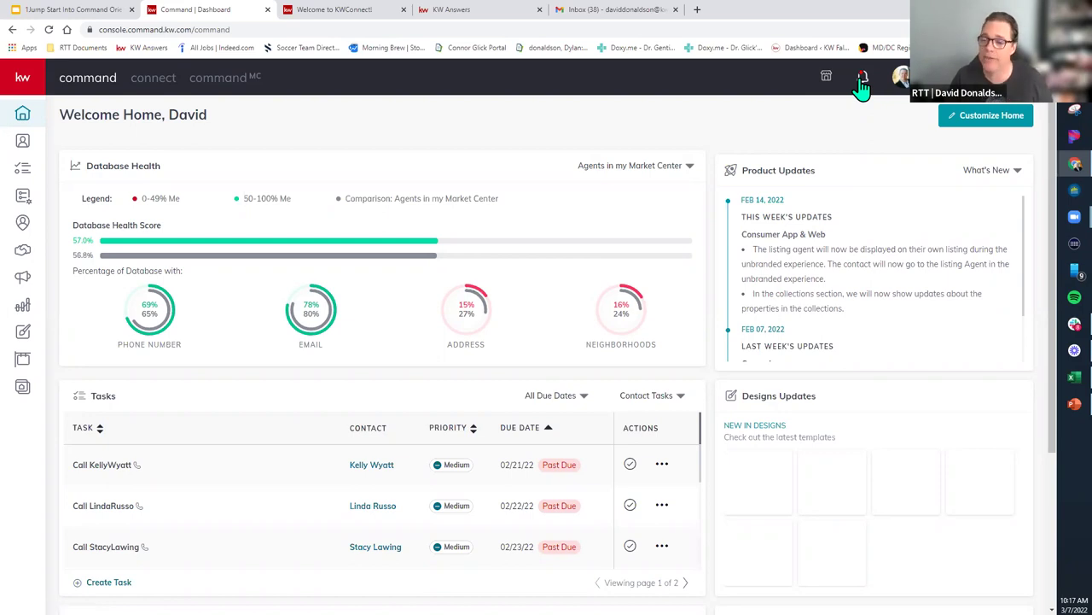
Step: Open the notifications dropdown listing the recruit-assigned notices
click(862, 79)
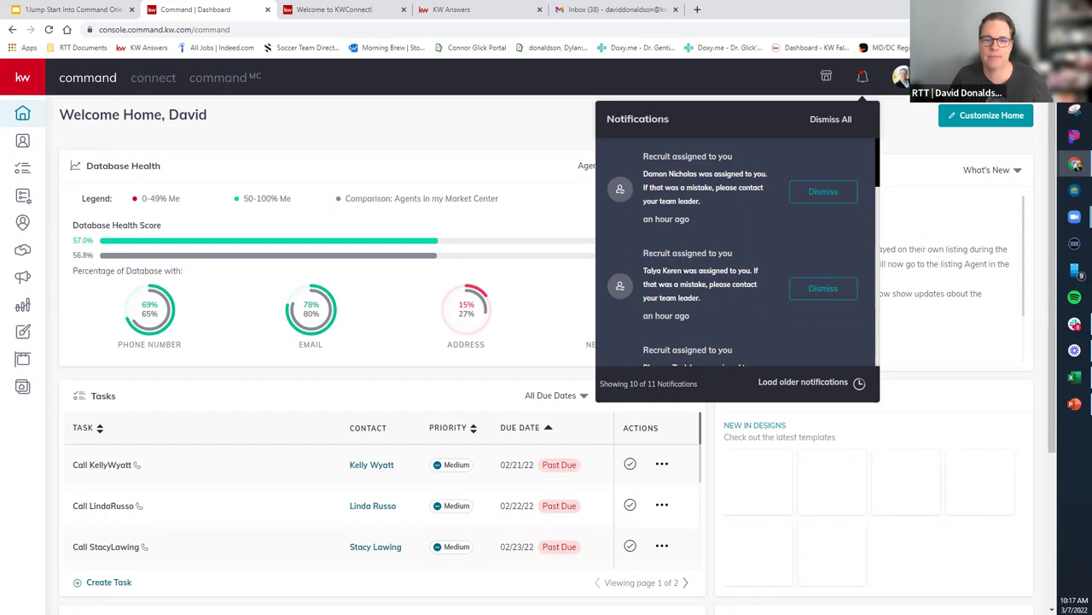
Step: Close notifications and launch the Home tour from the help menu's Guided Tours list
click(1077, 164)
click(934, 76)
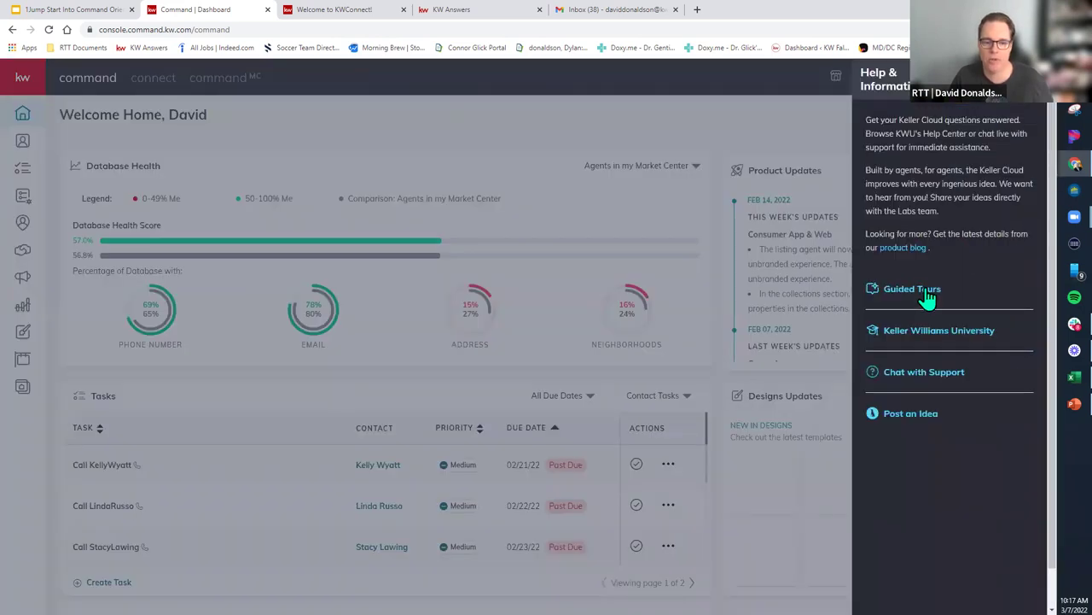
click(928, 292)
click(904, 170)
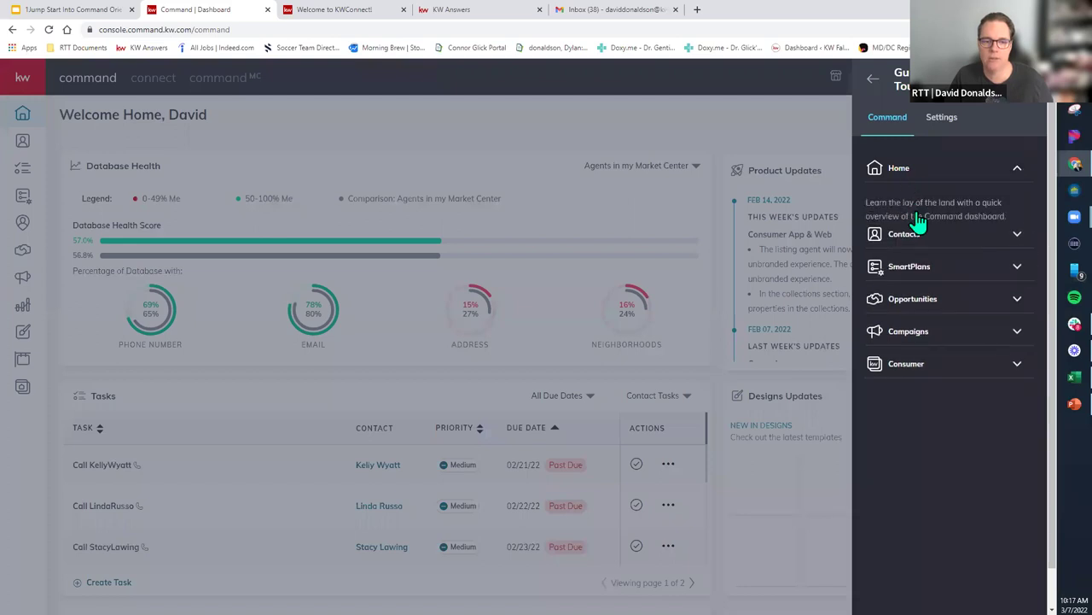
click(1024, 194)
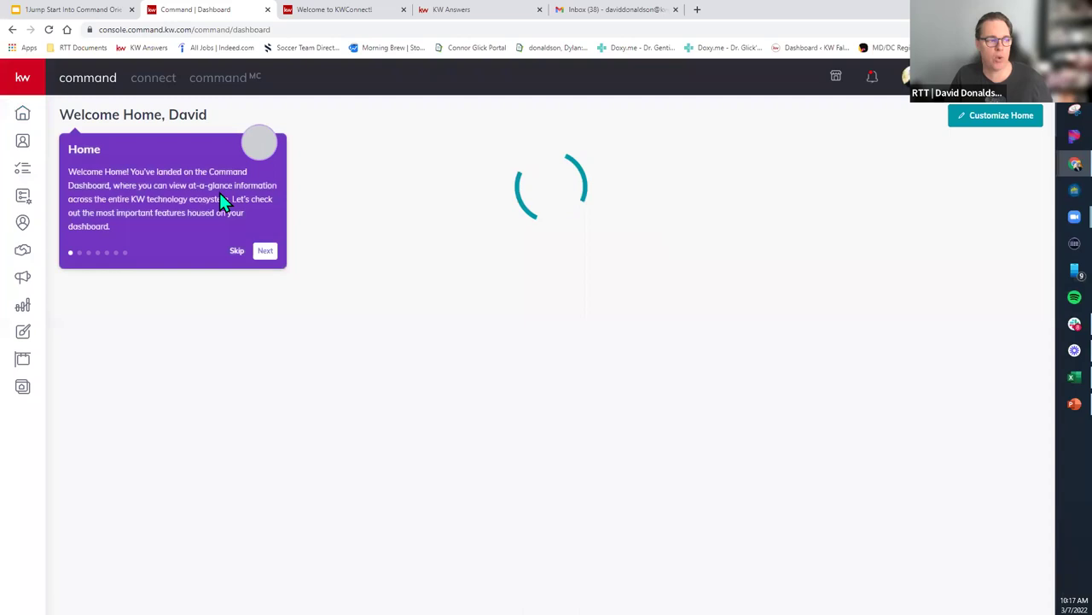
Step: Advance the Home tour to Account Management, then close the help panel and the tour popup
click(265, 251)
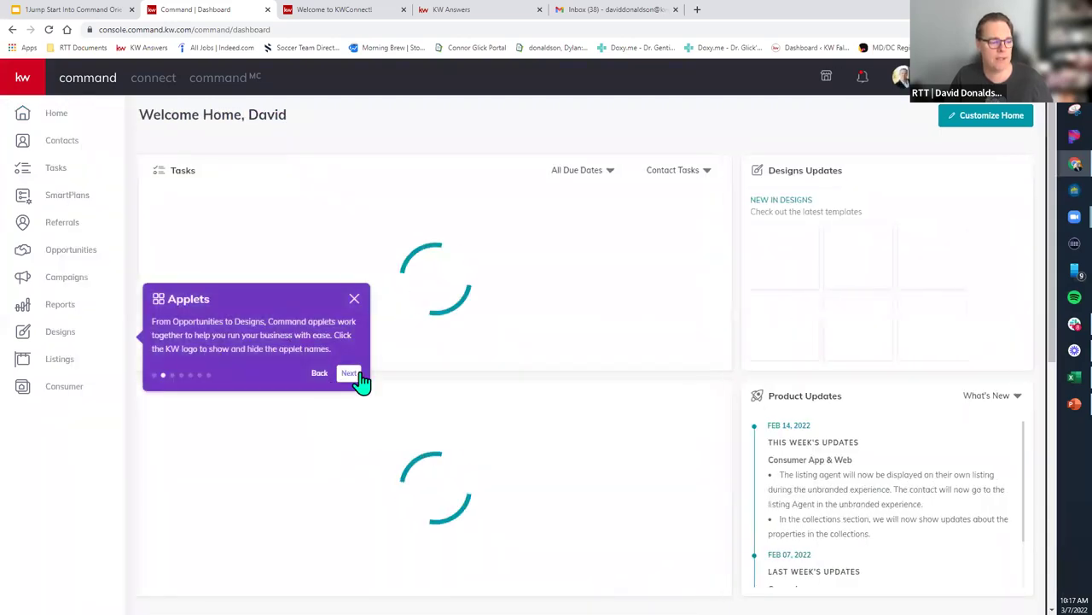
click(349, 375)
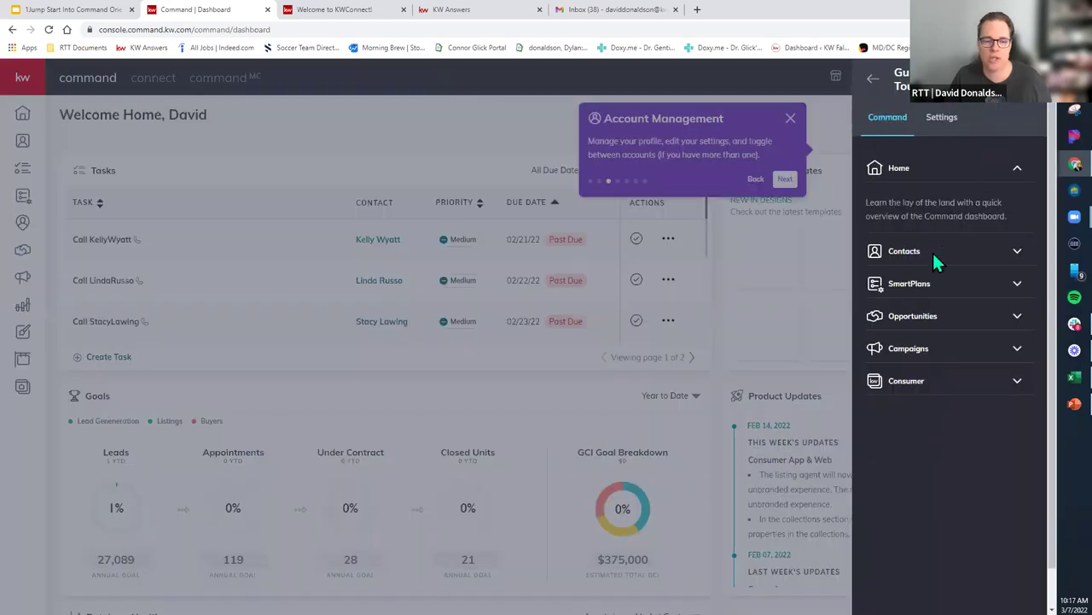
click(872, 79)
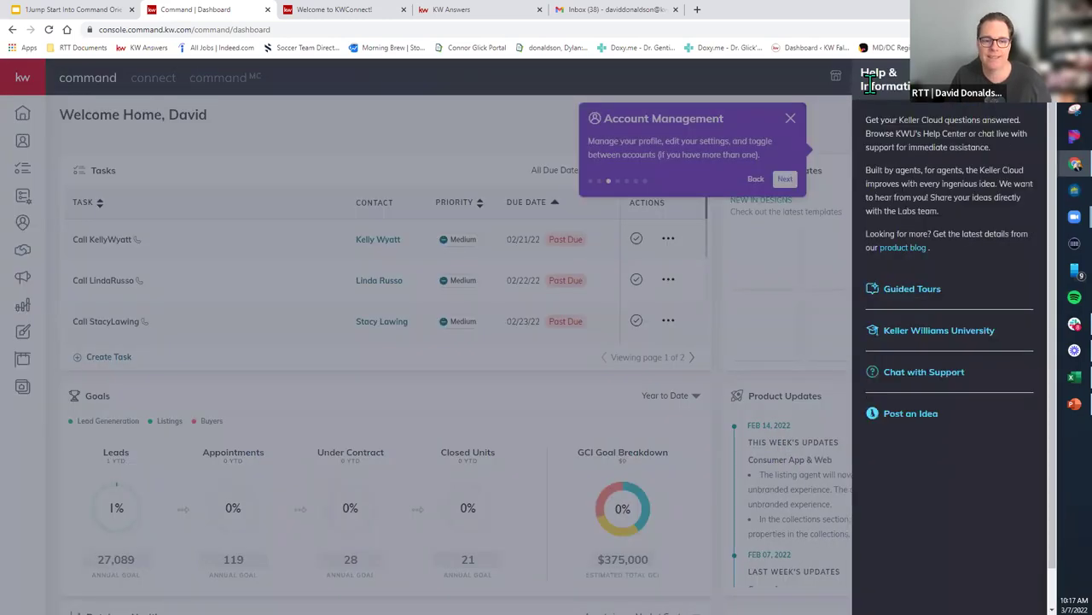
click(935, 294)
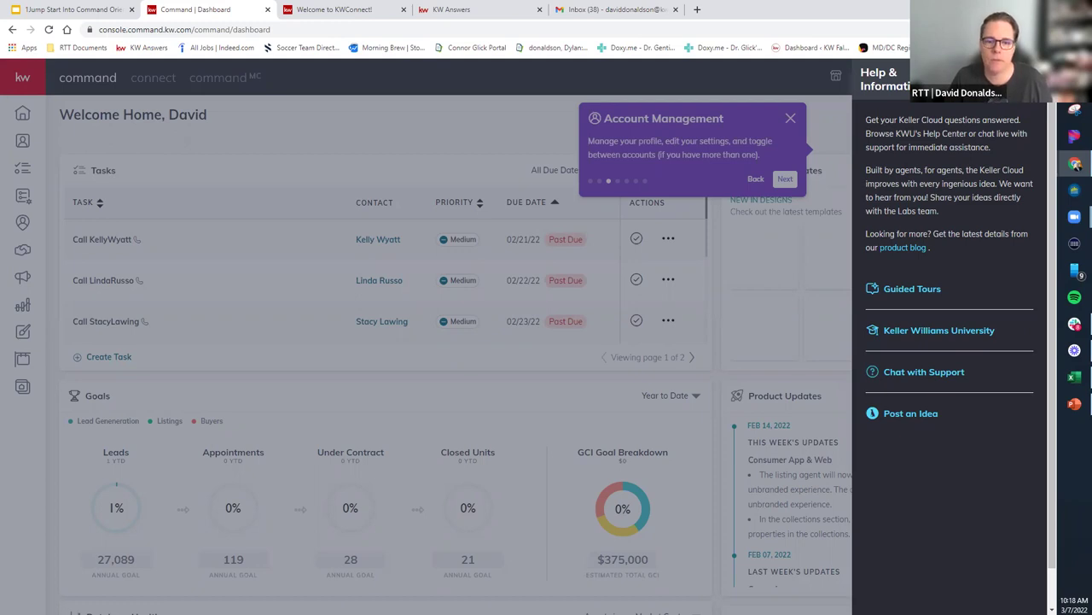
click(819, 110)
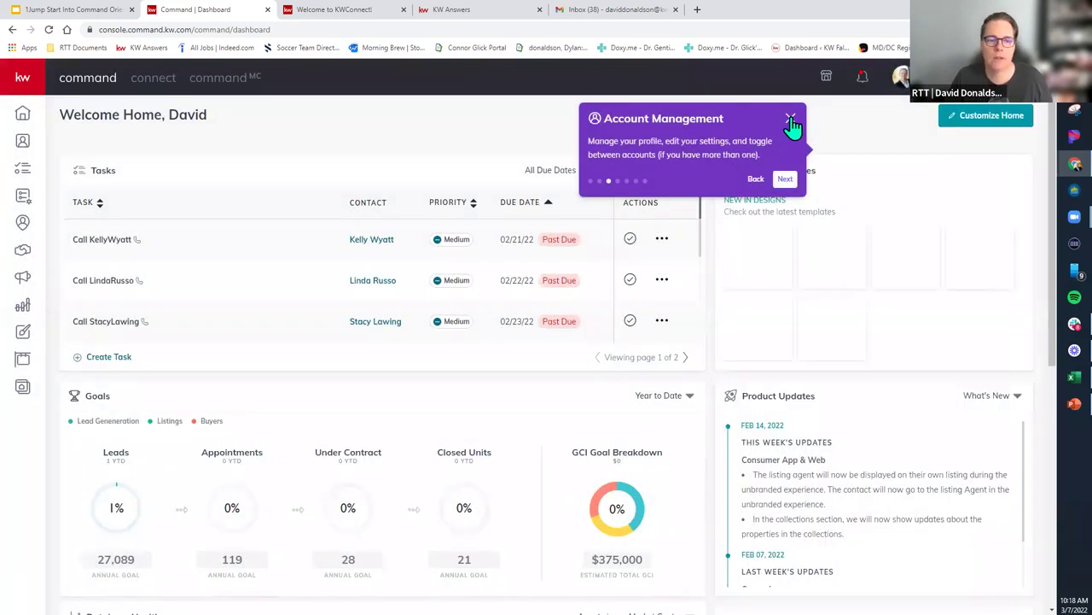
click(790, 118)
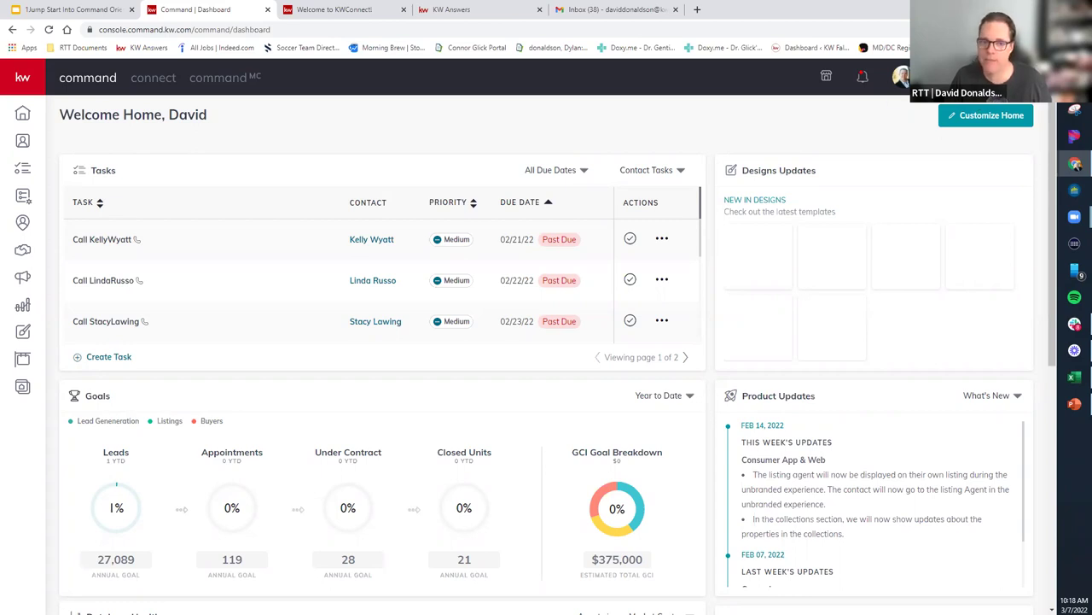
click(903, 76)
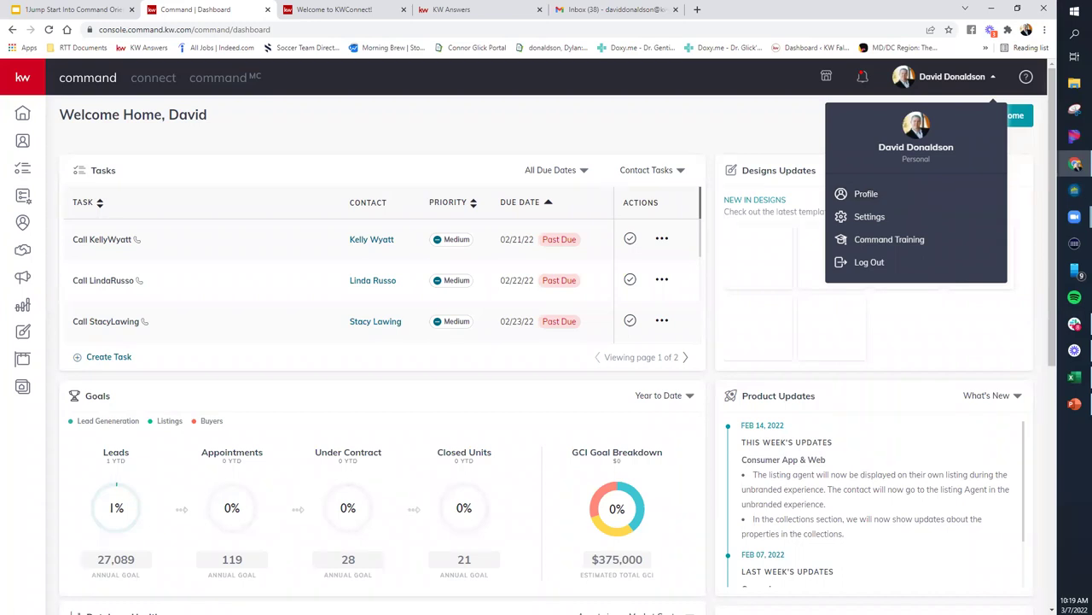
Step: Open the account dropdown from the profile avatar on the Welcome Home dashboard
click(872, 196)
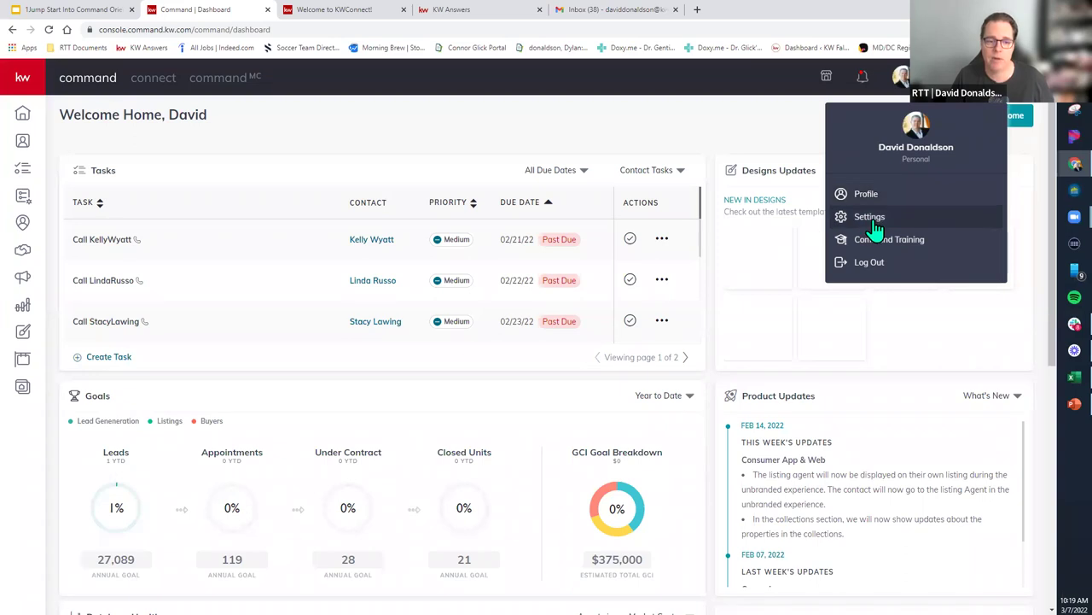
Step: Go to account Settings and open the Marketing Profile page under Connect Settings
click(872, 217)
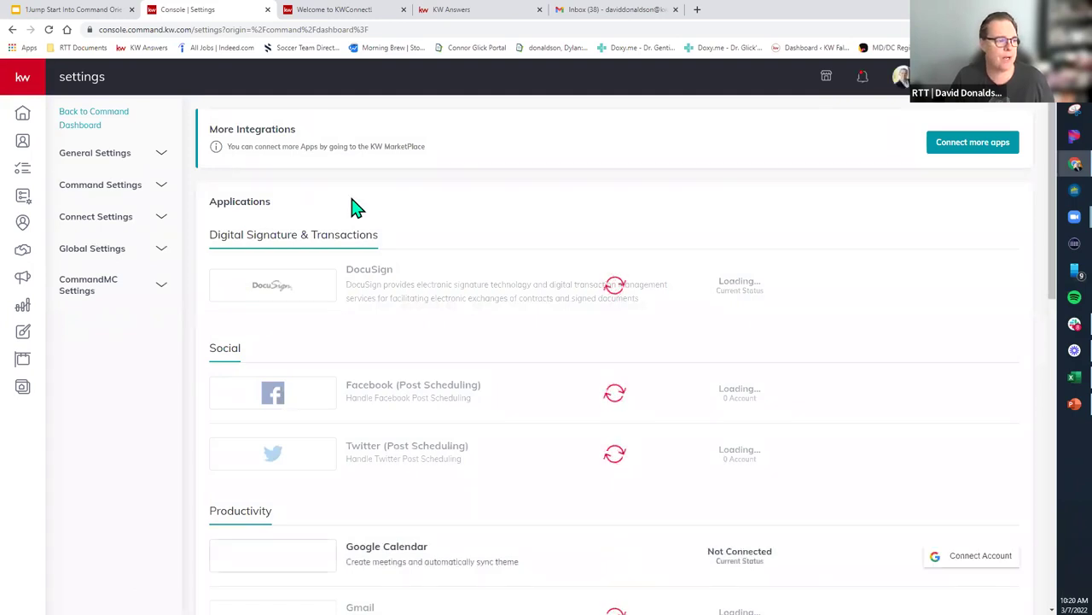
click(161, 220)
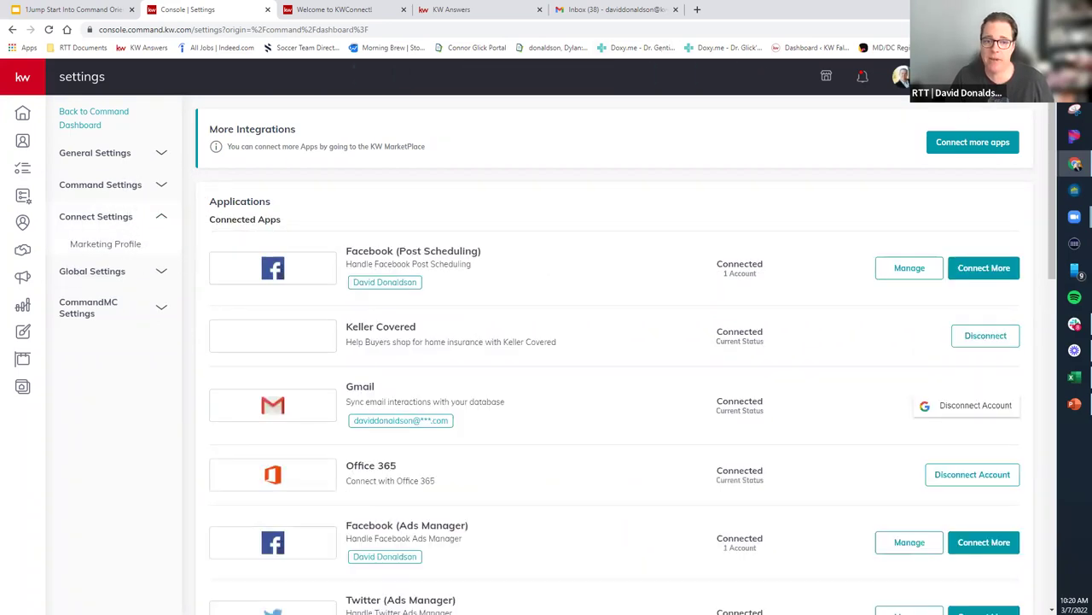
click(901, 76)
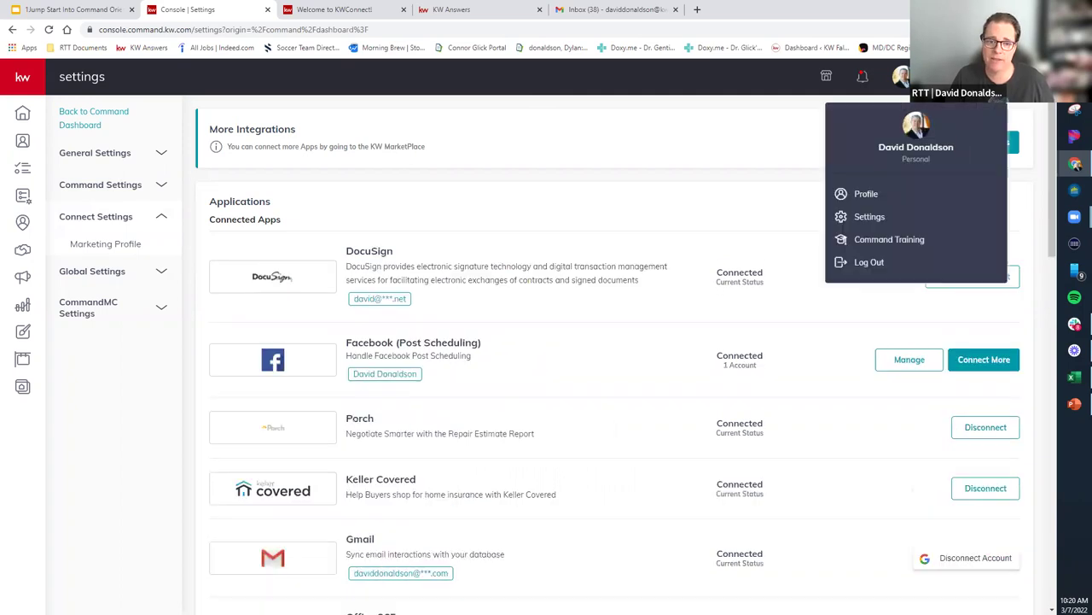
click(882, 222)
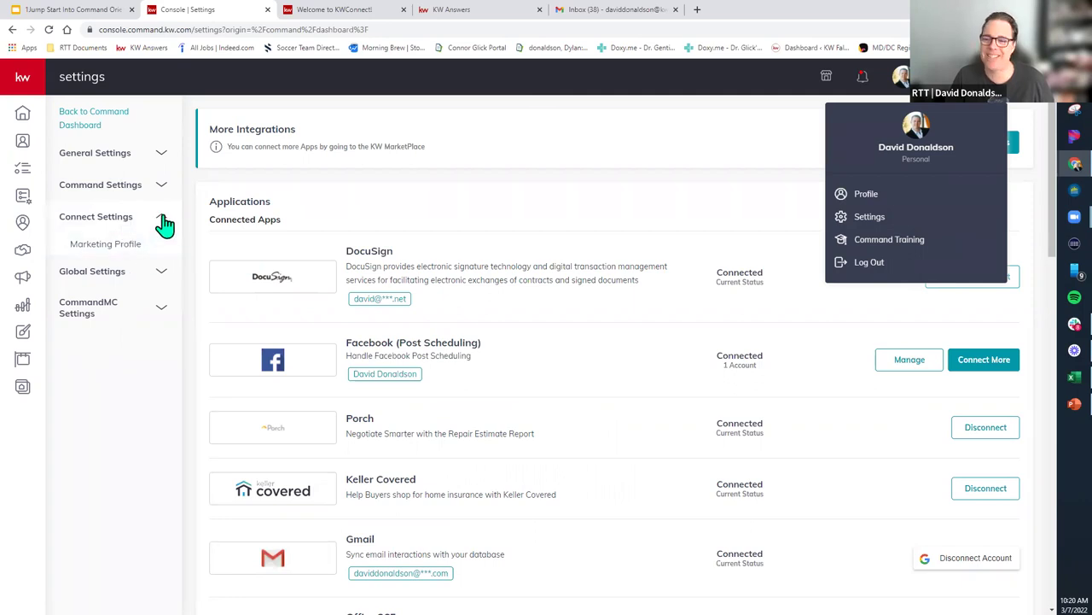
click(111, 248)
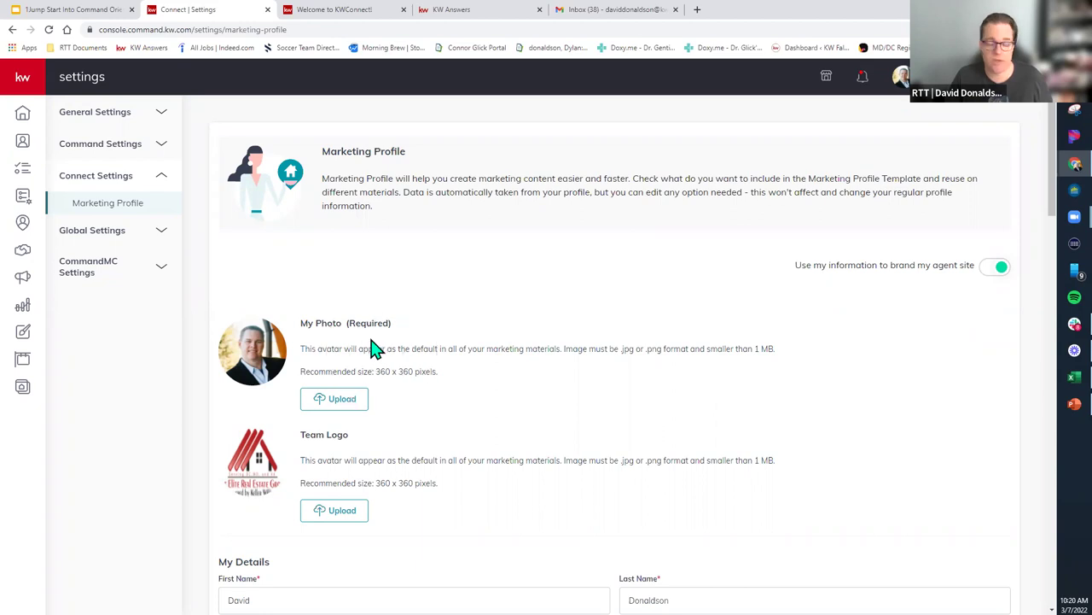
Step: Scroll through the photo, team logo and My Details fields, highlighting the REALTOR, GRI, CNE designations
scroll(373, 348, down, 1)
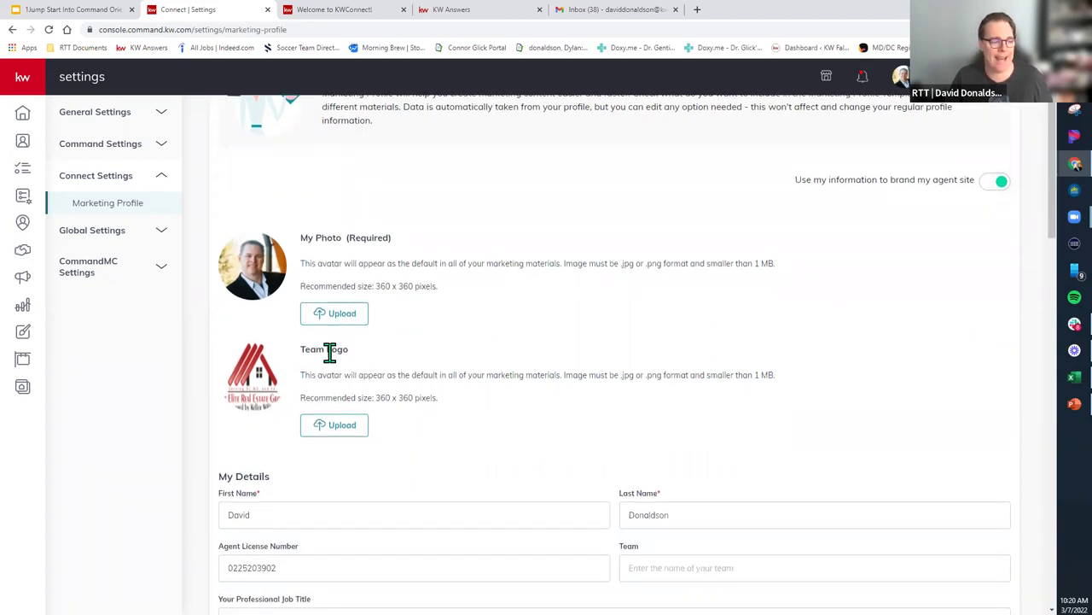
scroll(329, 349, down, 1)
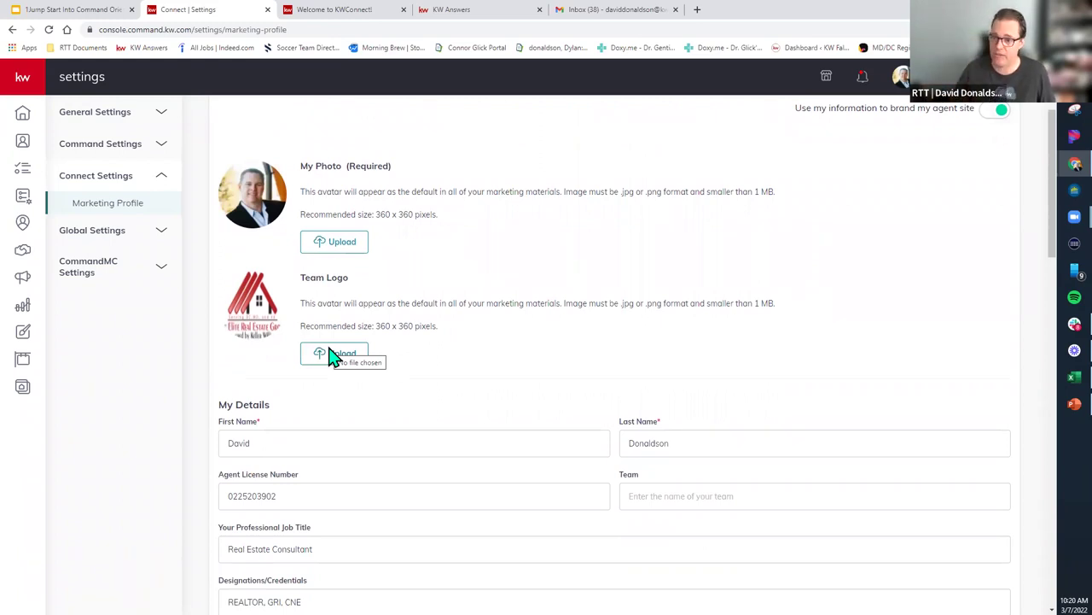
scroll(332, 356, down, 1)
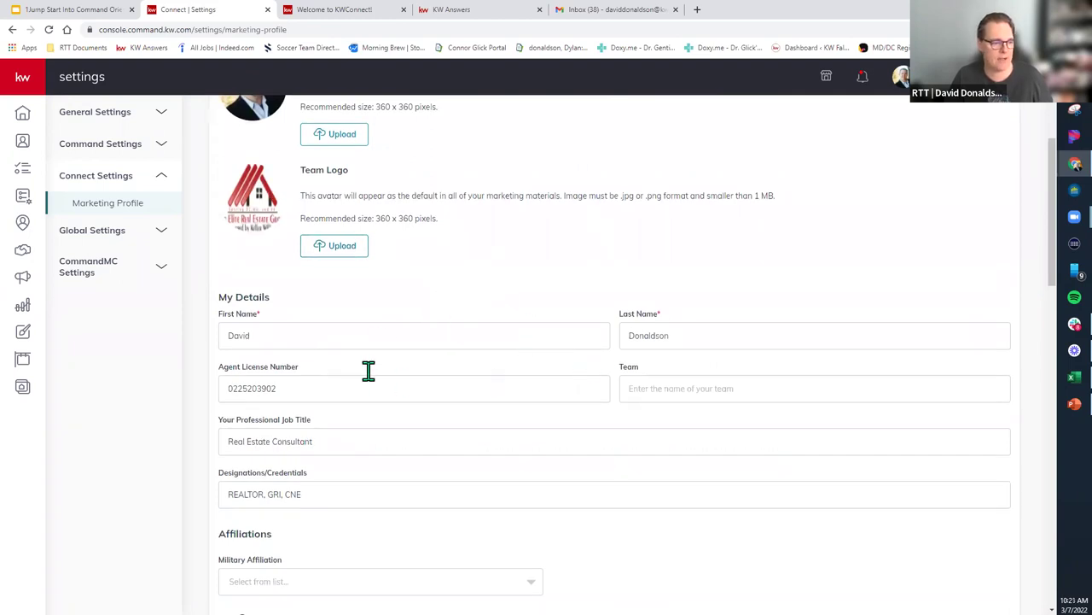
scroll(714, 391, down, 1)
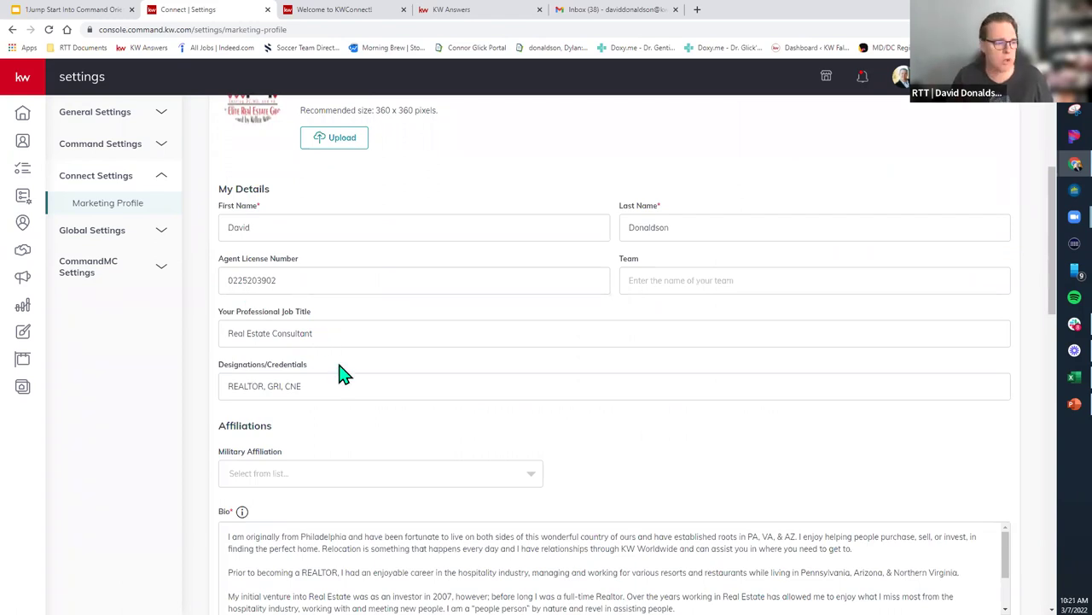
click(299, 386)
drag(299, 386, 210, 395)
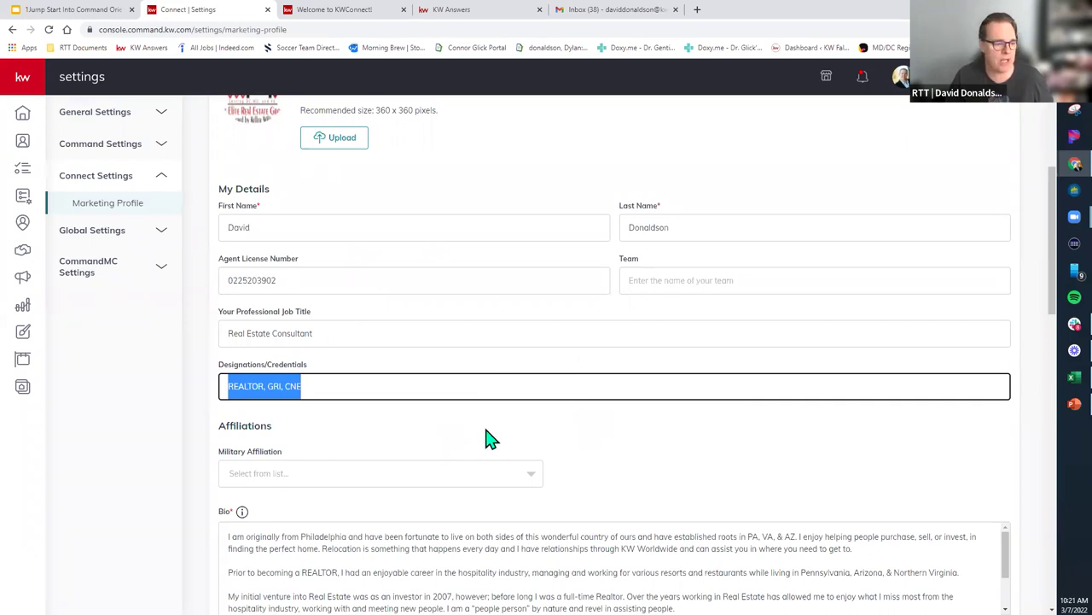
scroll(553, 433, down, 2)
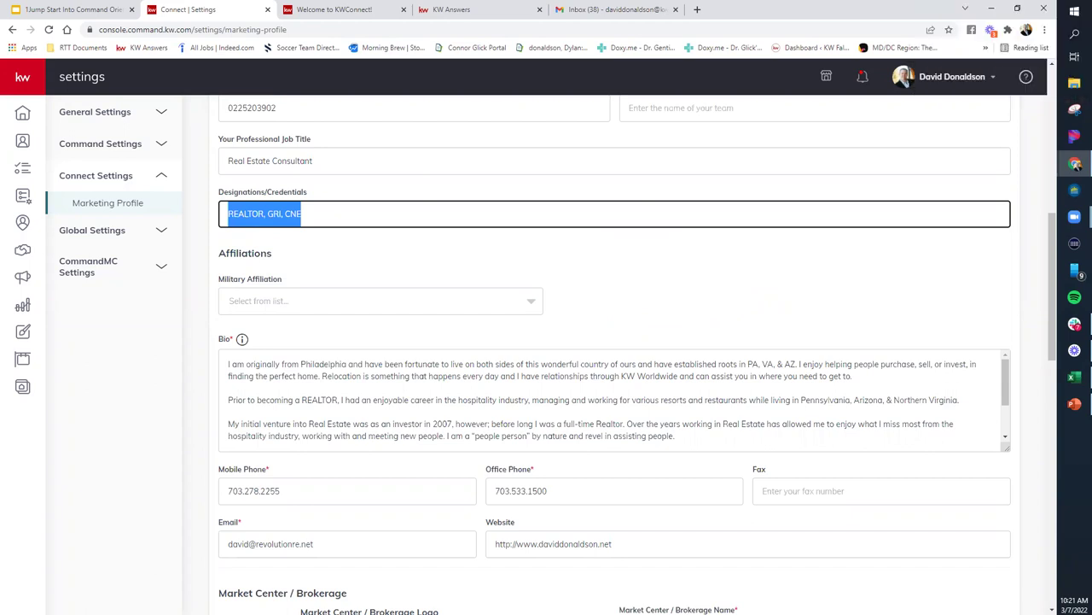
Step: Set Military Affiliation to Active Duty Military and service to United States Army, then add it
click(467, 300)
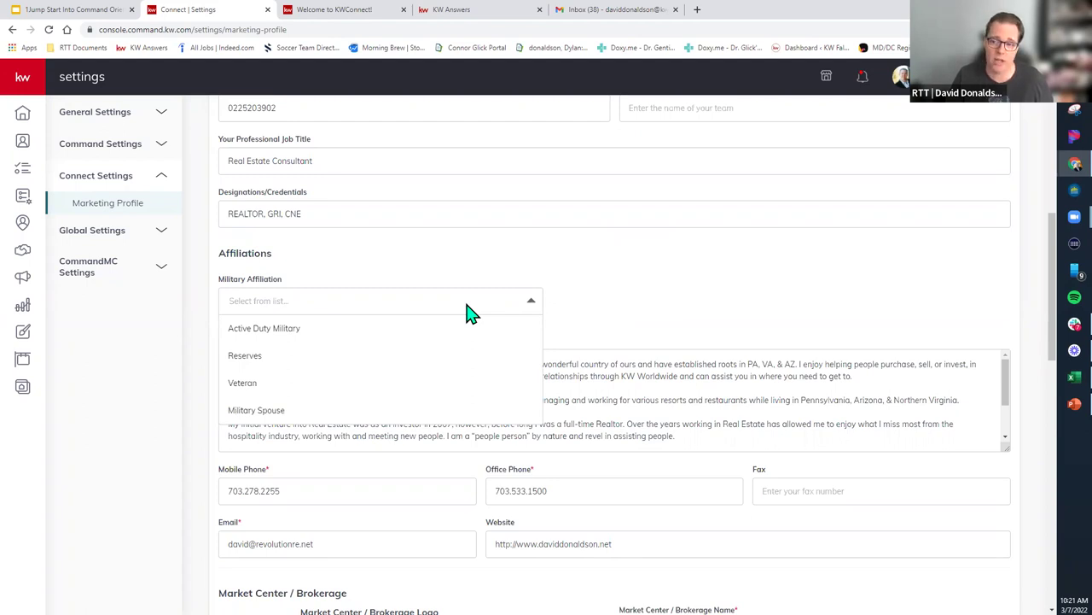
click(295, 417)
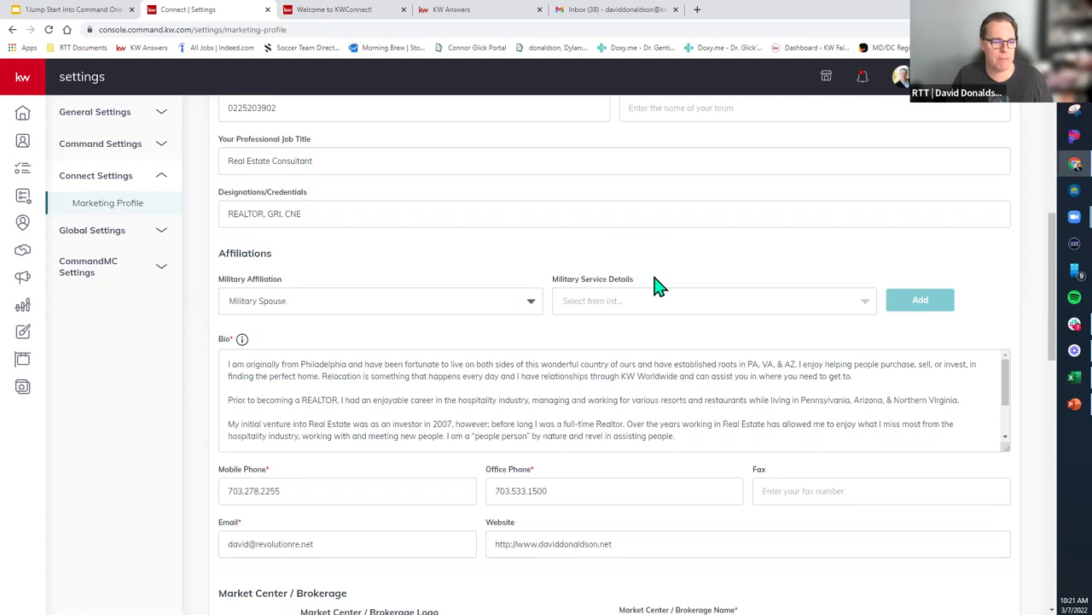
click(696, 309)
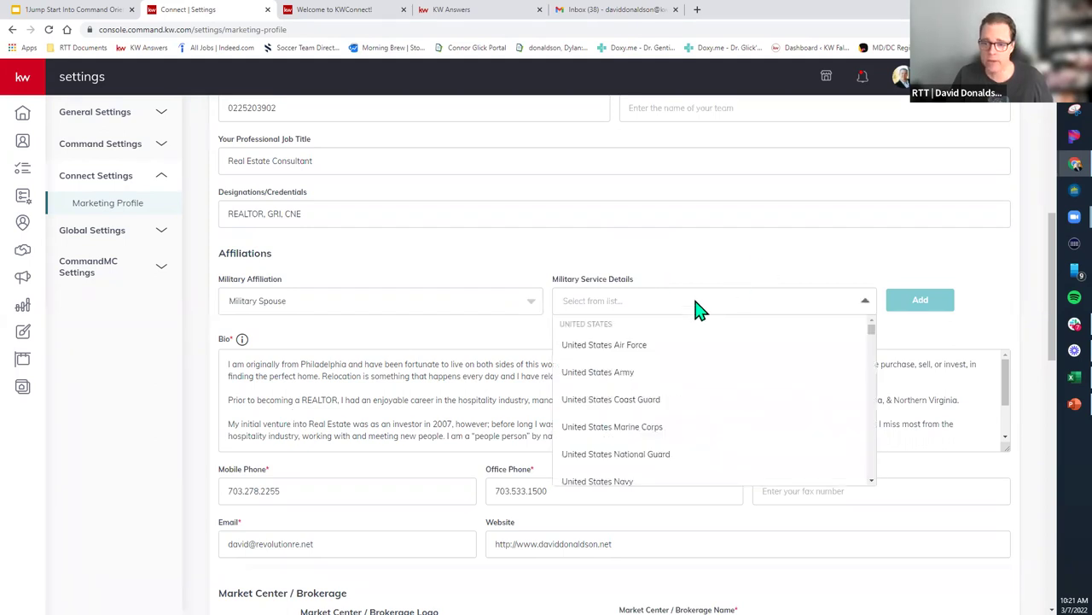
click(451, 304)
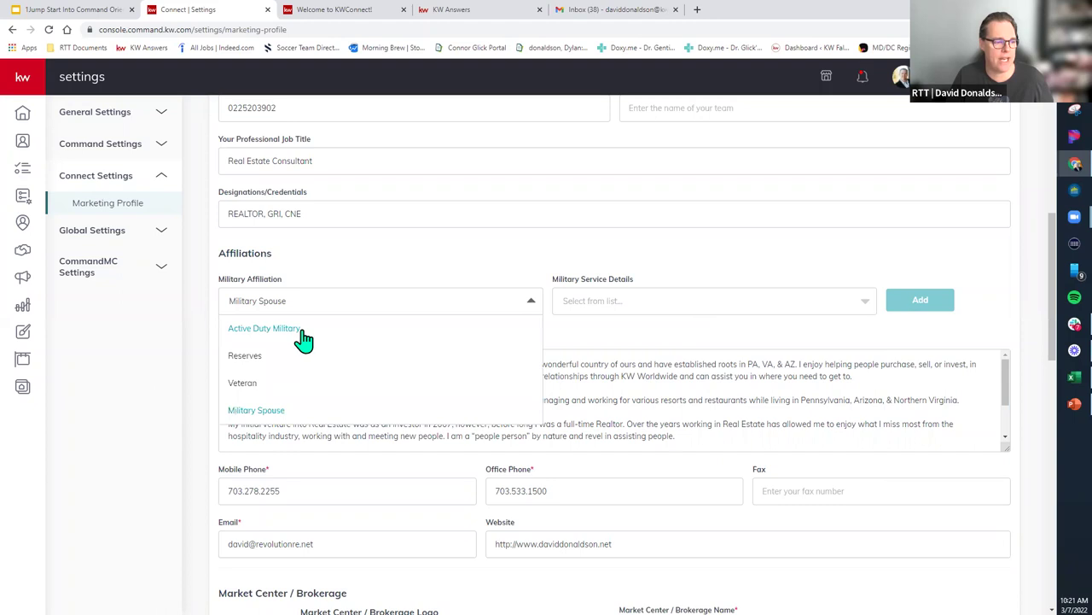
click(303, 339)
click(687, 307)
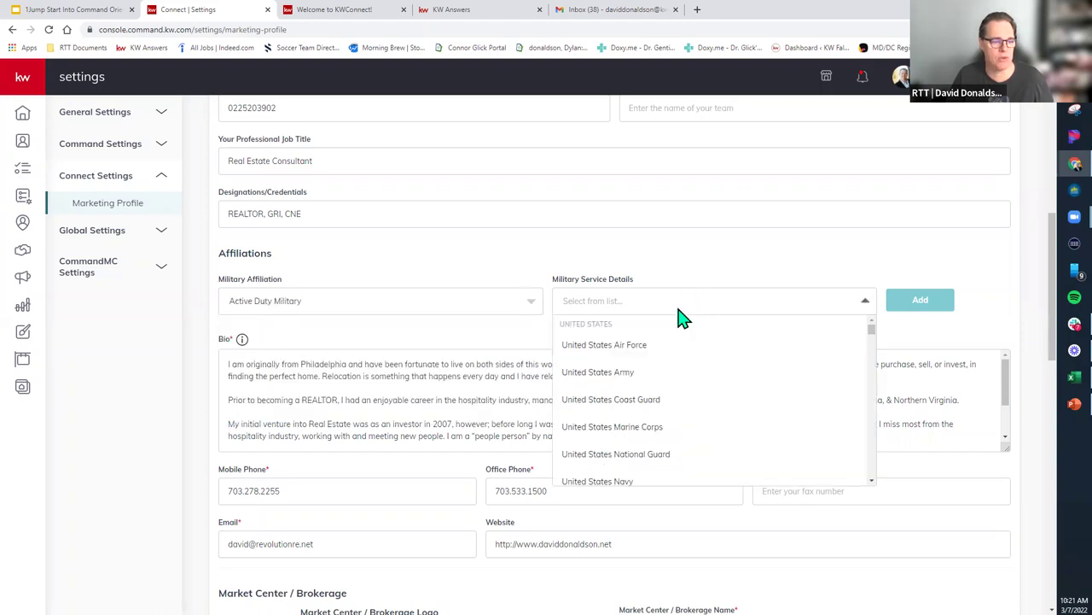
click(640, 373)
click(922, 303)
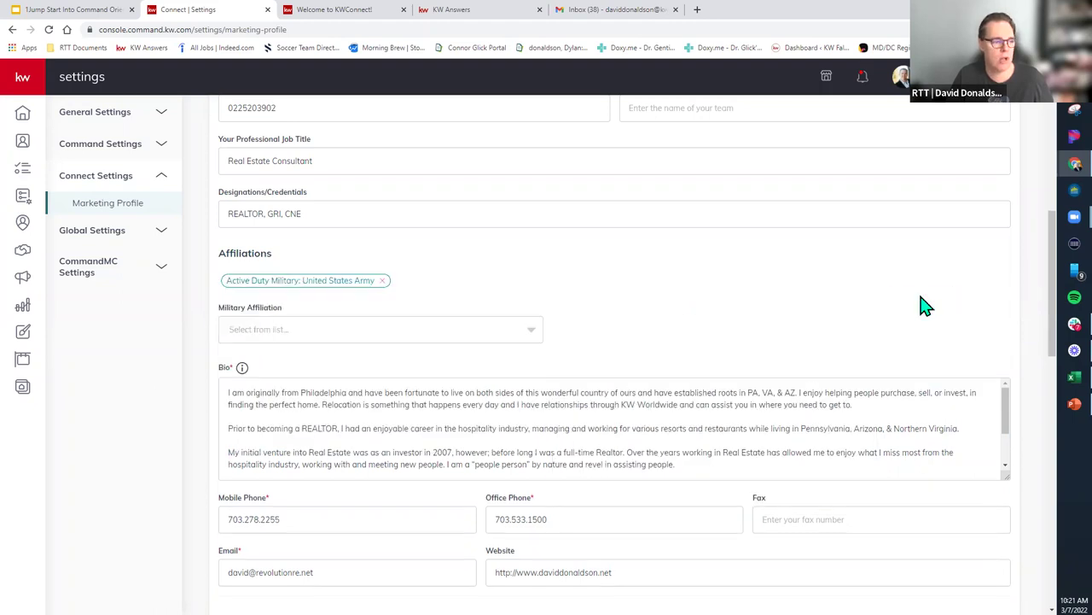
click(342, 280)
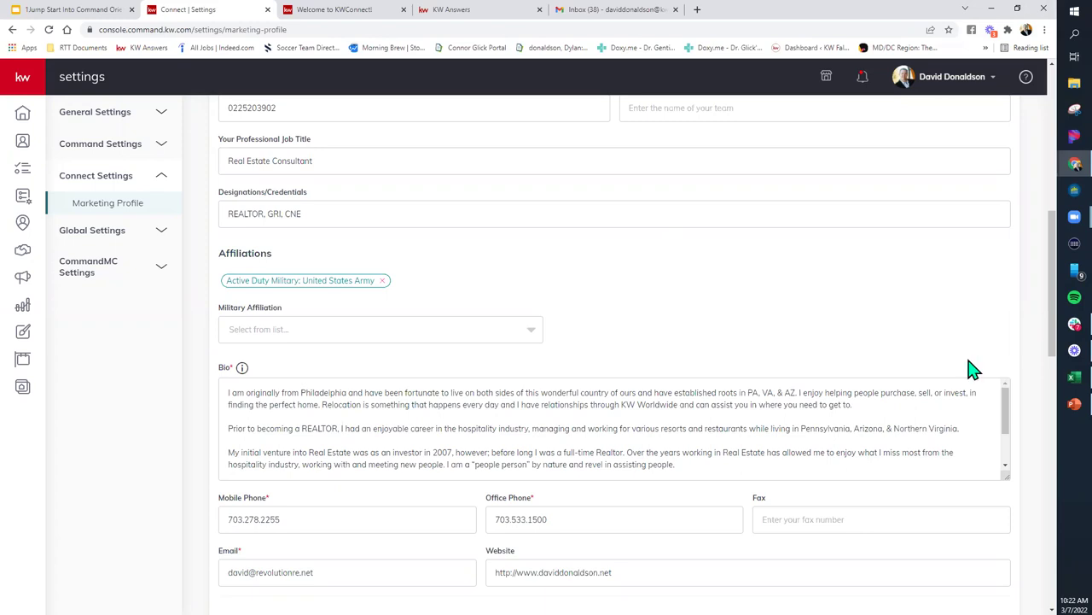
scroll(598, 352, down, 2)
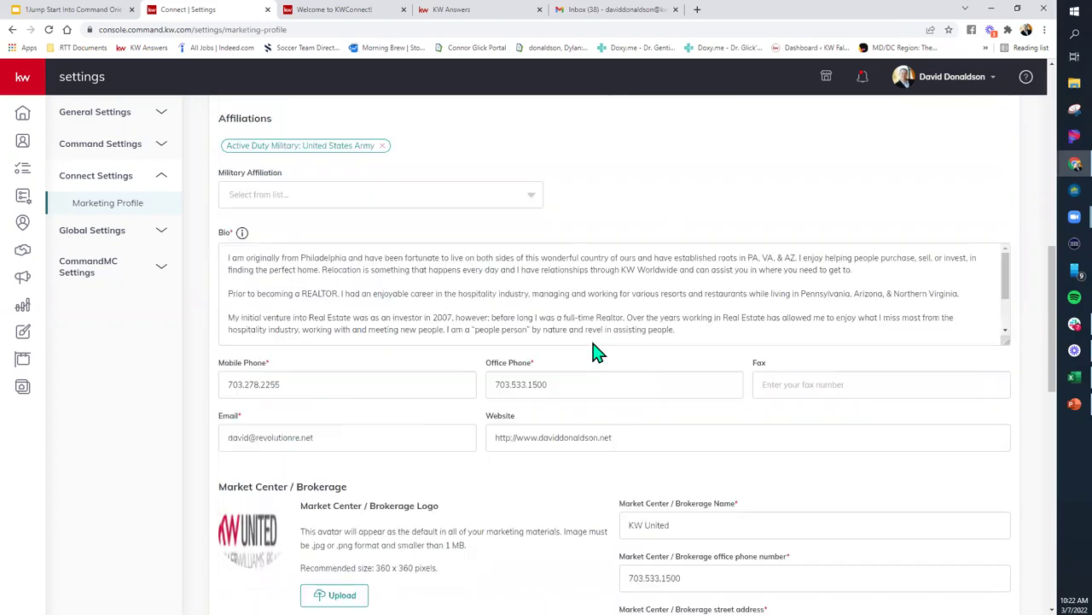
click(731, 290)
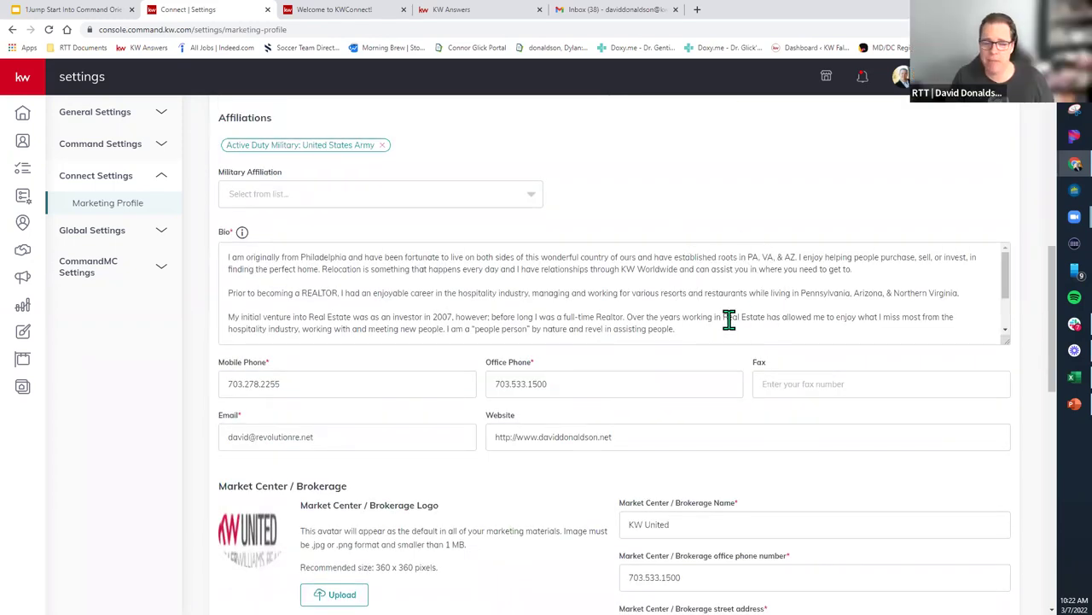
drag(696, 330, 458, 293)
drag(242, 231, 739, 232)
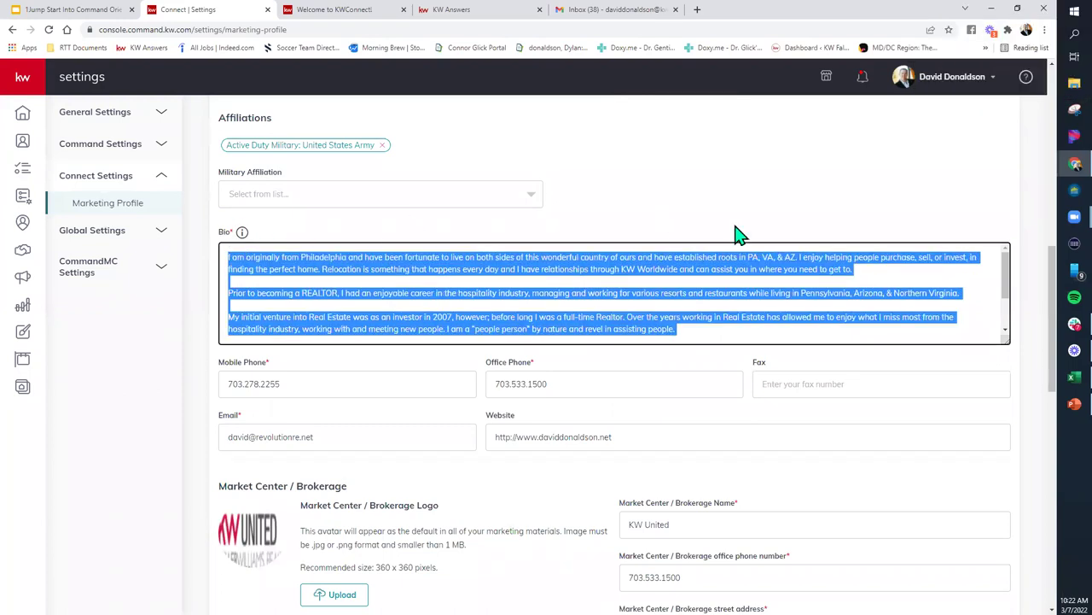
click(739, 215)
scroll(741, 215, down, 1)
scroll(741, 215, down, 3)
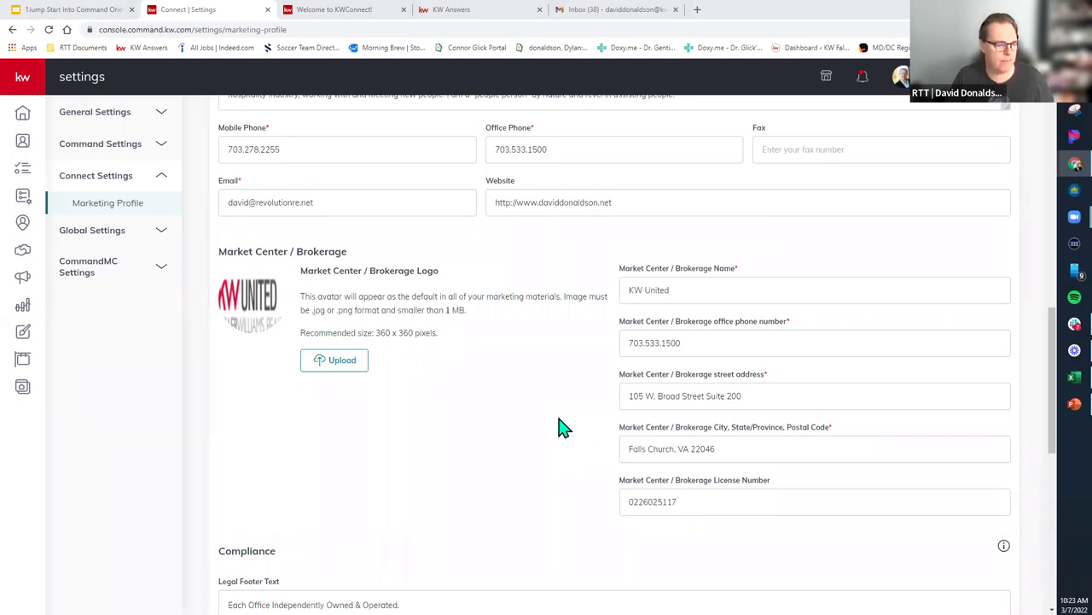
scroll(563, 427, down, 2)
drag(402, 398, 217, 415)
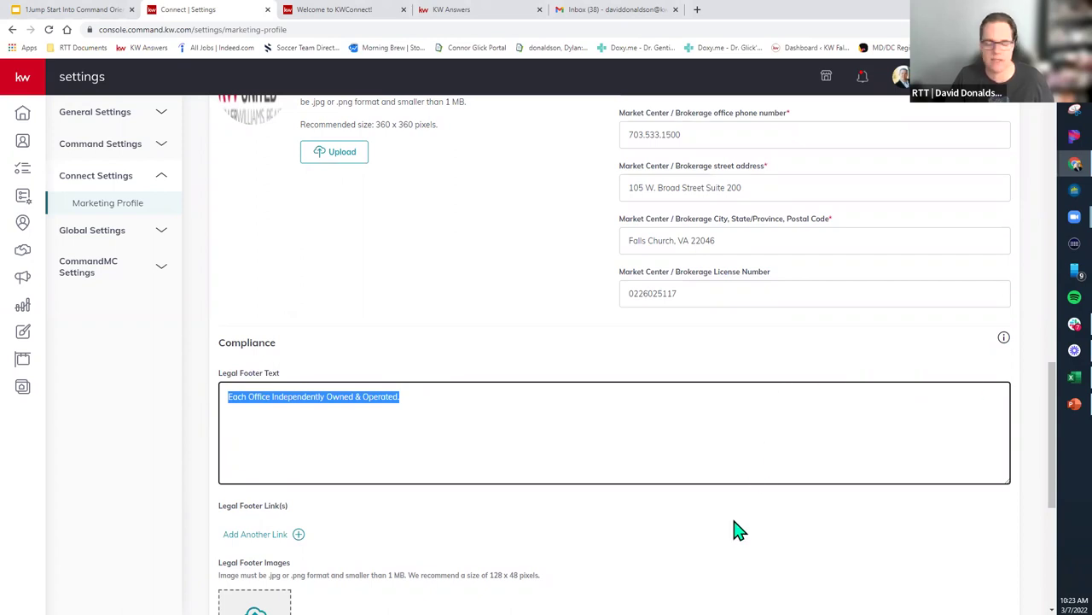
scroll(739, 530, down, 4)
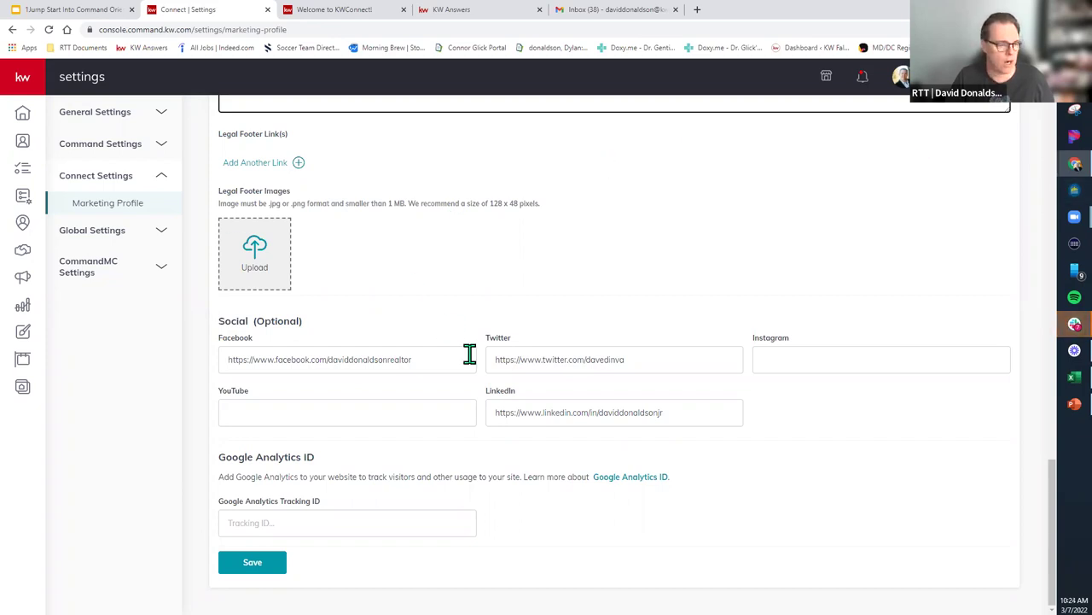
drag(320, 465, 220, 468)
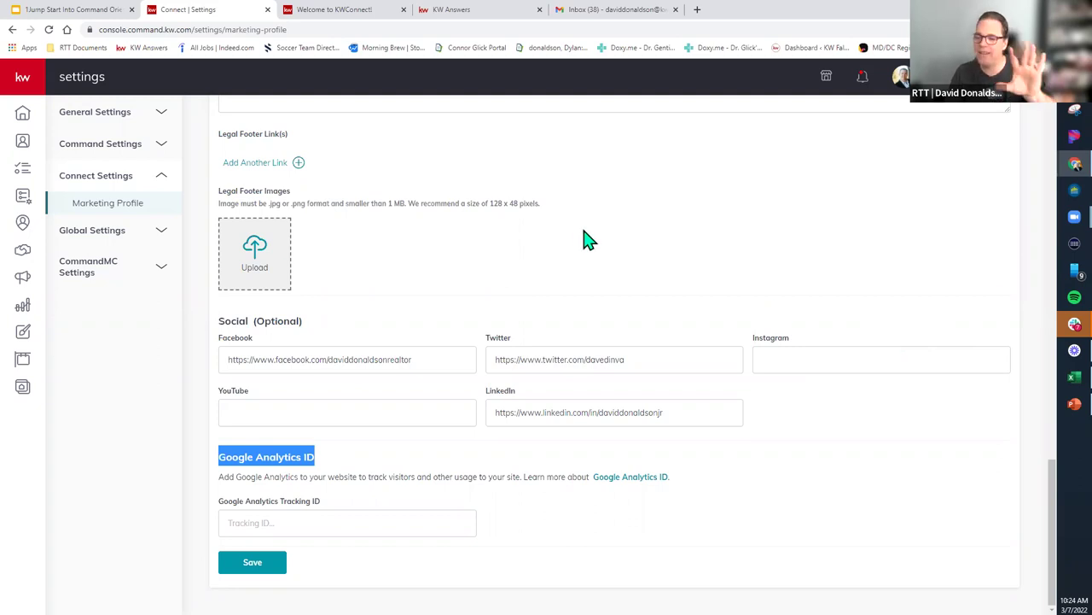
scroll(588, 240, up, 6)
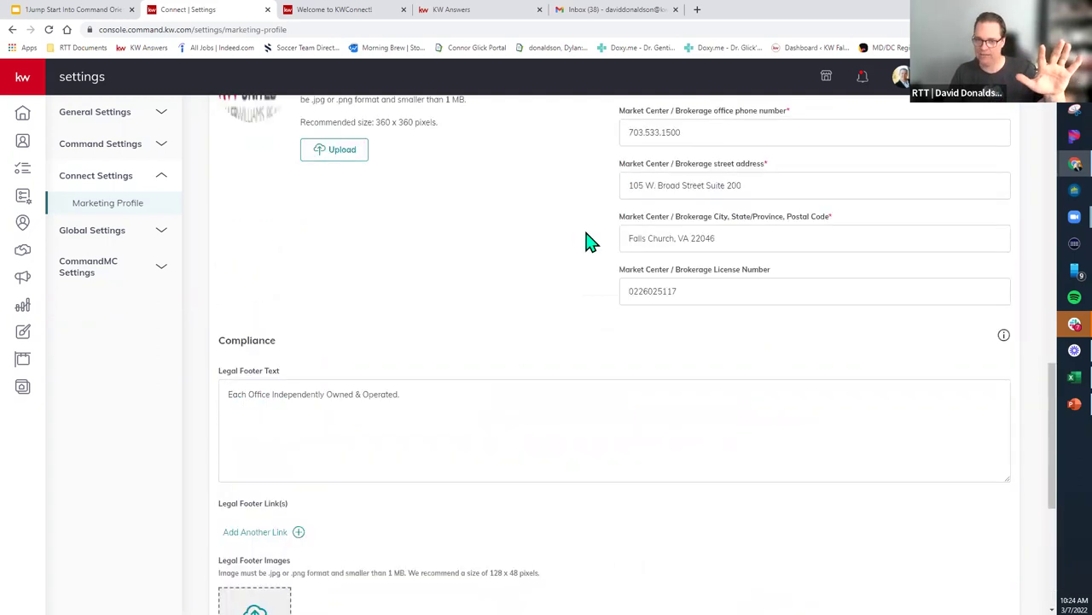
scroll(588, 239, up, 10)
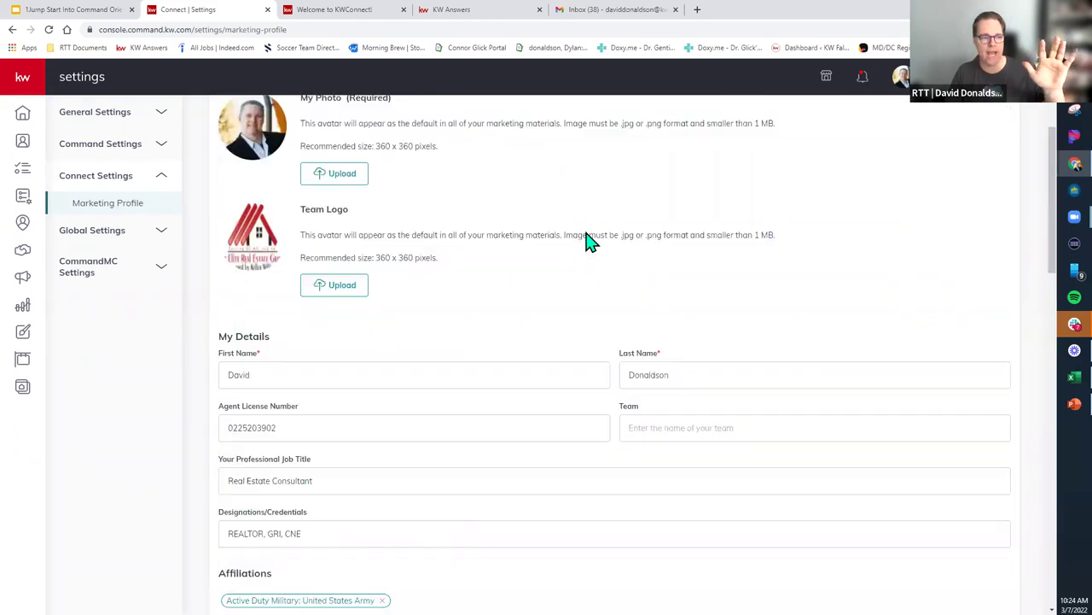
scroll(305, 239, down, 1)
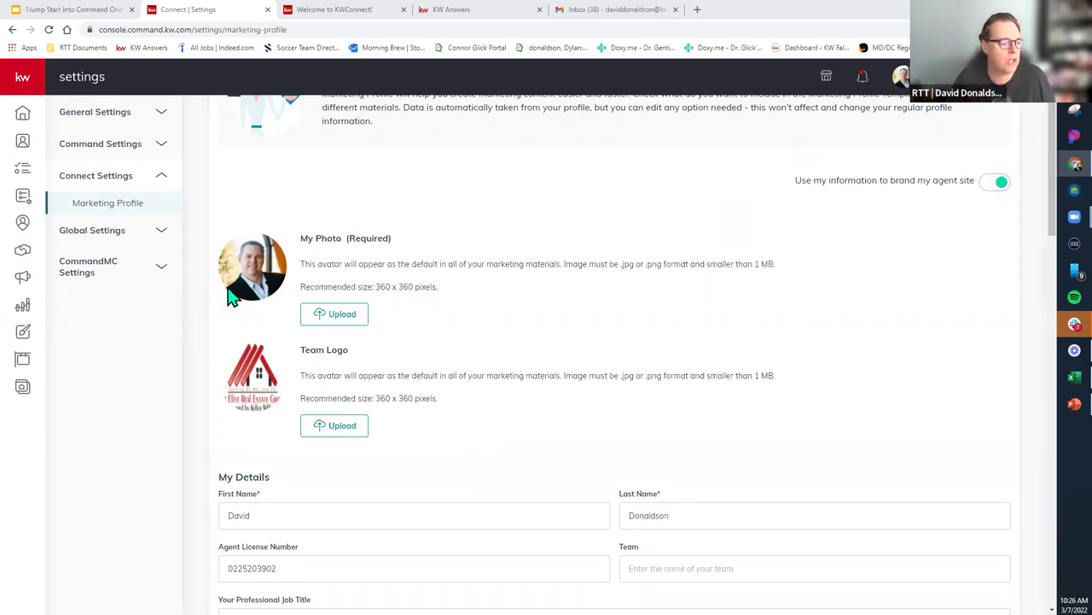
mouse_move(42, 111)
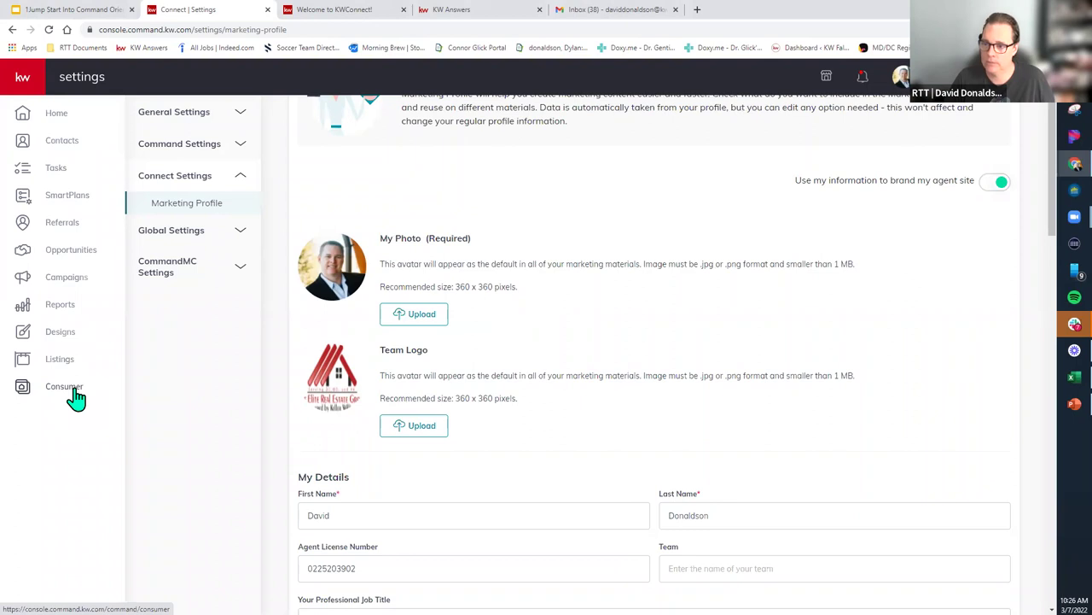
Step: Show the eight Agent Site Pages under Consumer and point out the configured agent site address
click(75, 395)
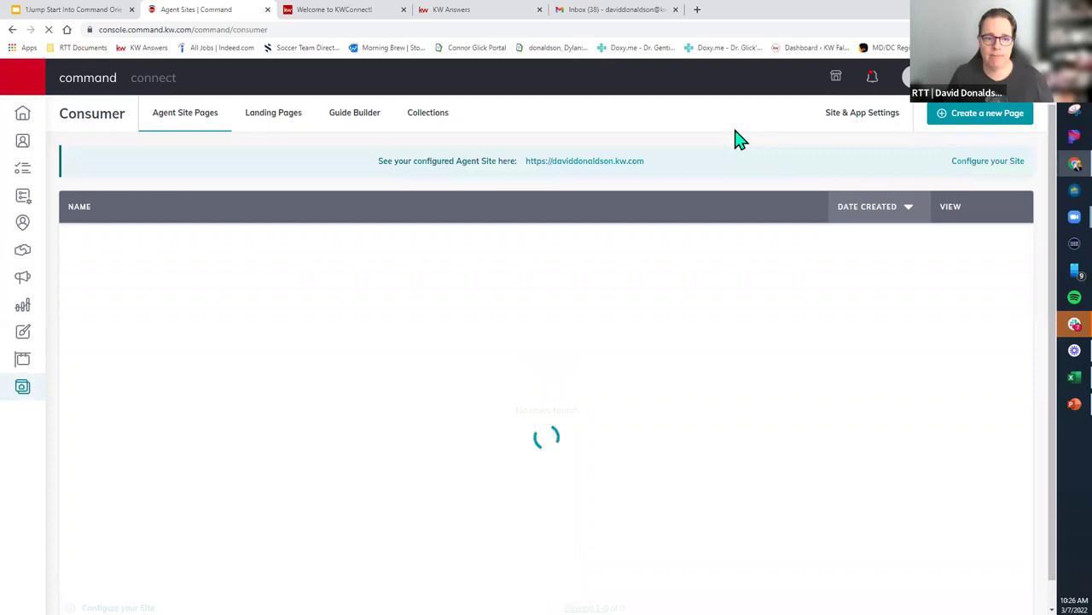
click(589, 167)
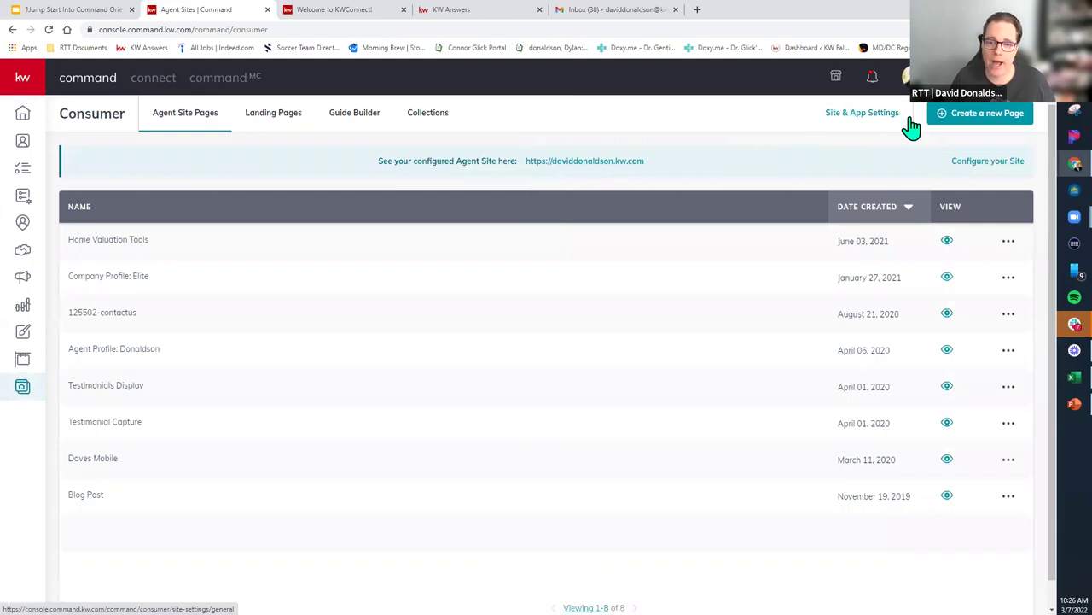
click(864, 117)
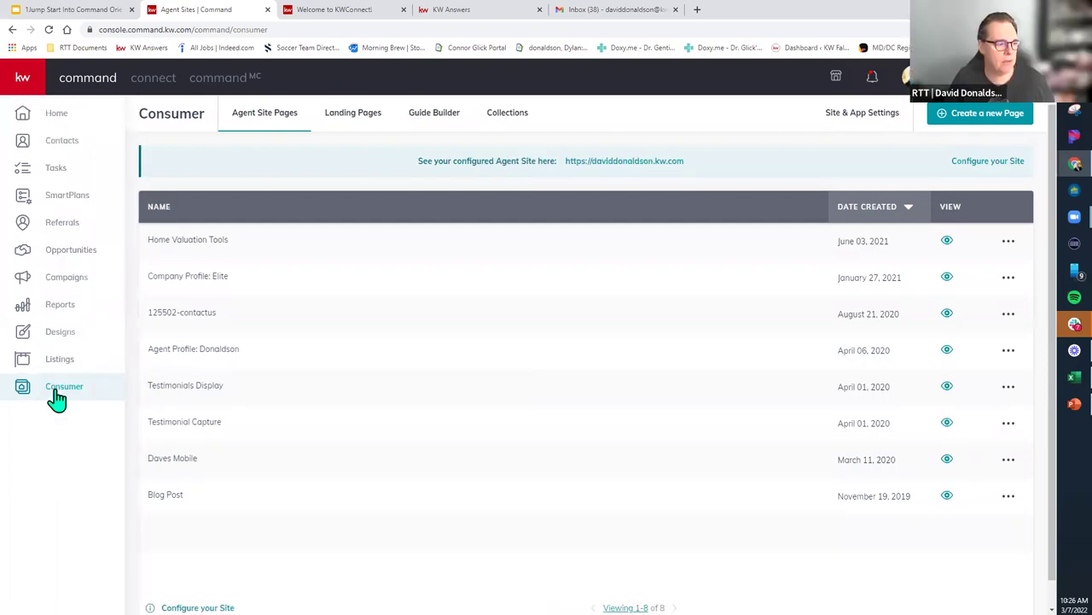
click(55, 395)
click(54, 395)
click(55, 396)
click(55, 395)
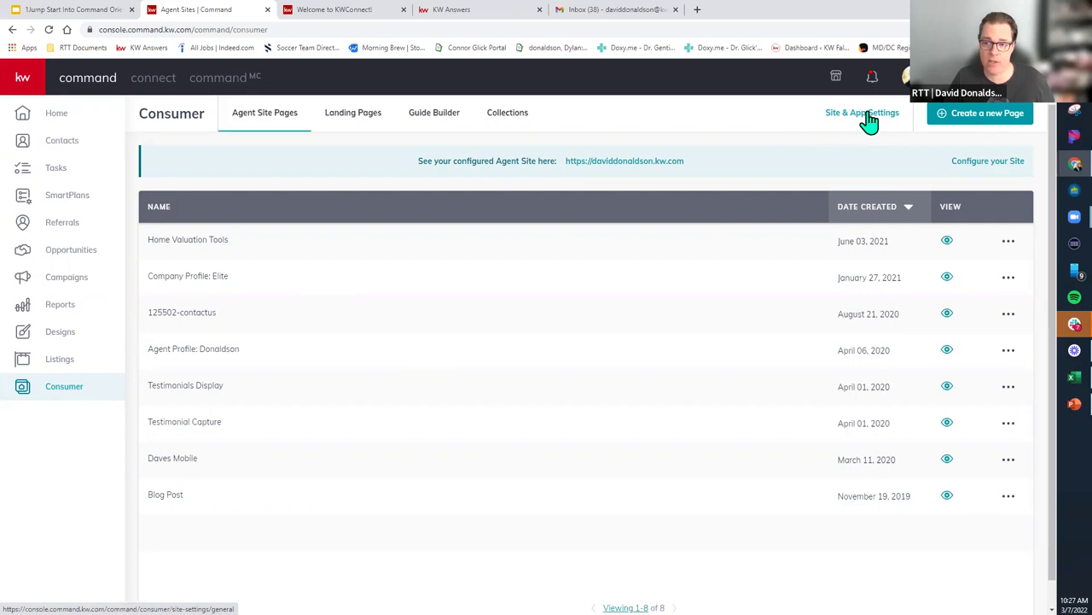
Step: Open the Site & App Settings General page with hero text 'Let Us help you find your Next Home!'
click(868, 121)
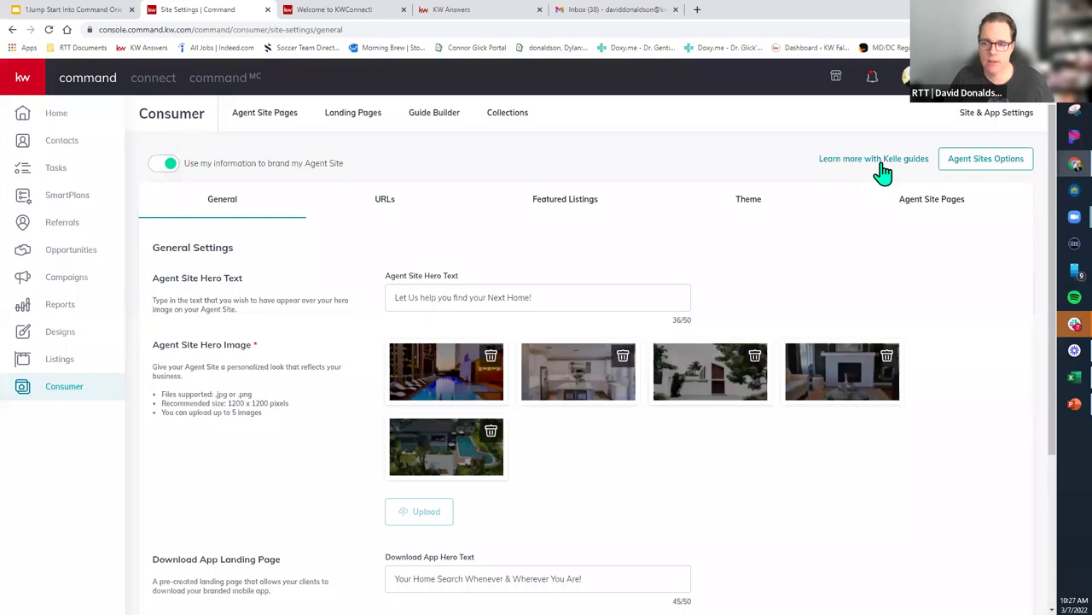
click(69, 389)
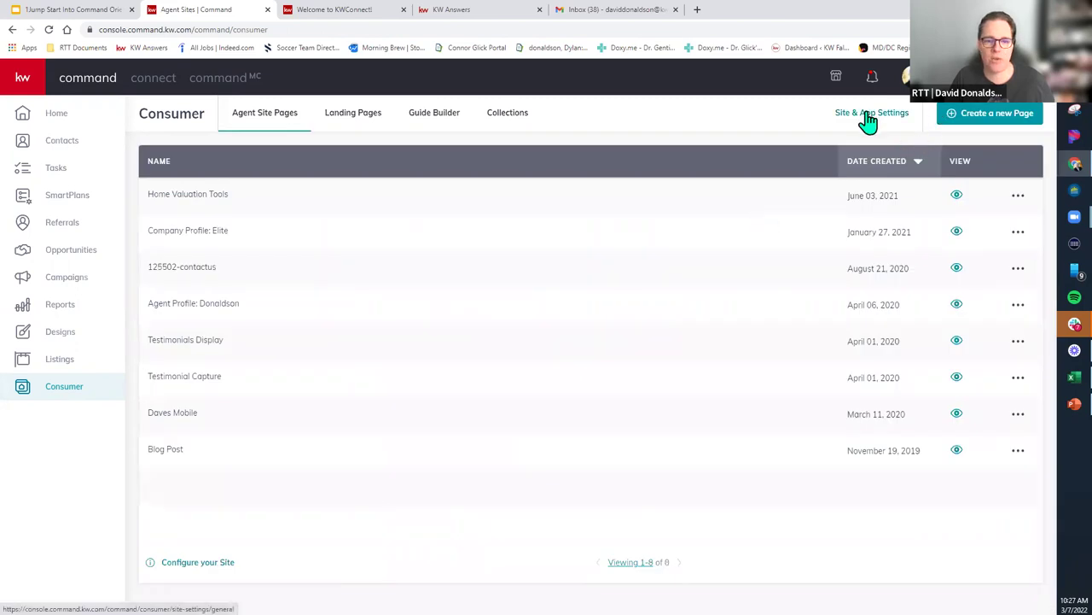
click(868, 114)
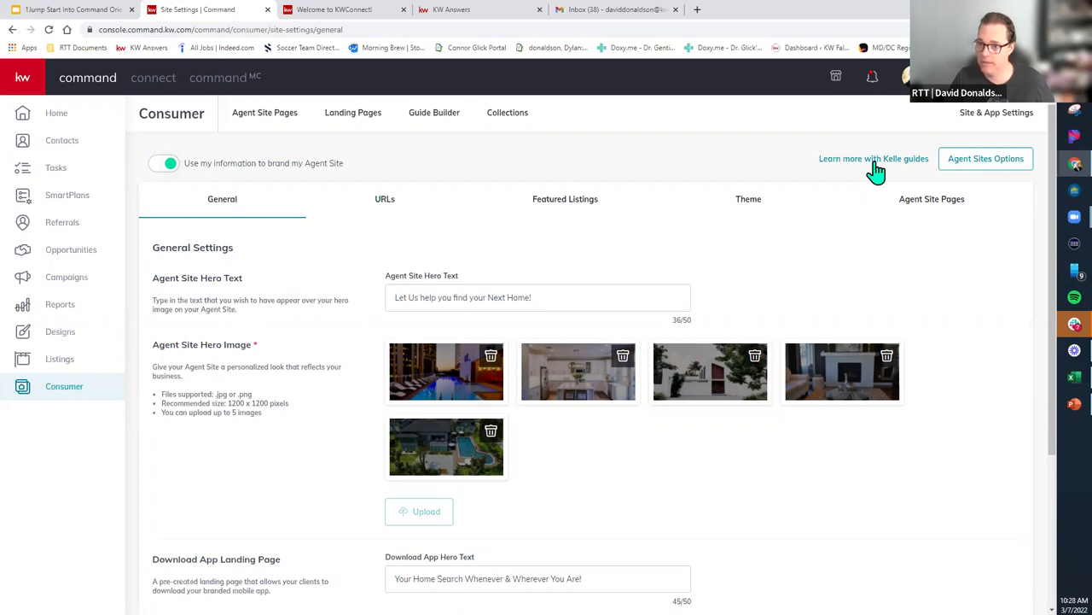
Step: Dismiss the Kelle Guides chooser, revisit Agent Site Pages, and return to Site & App Settings
click(877, 170)
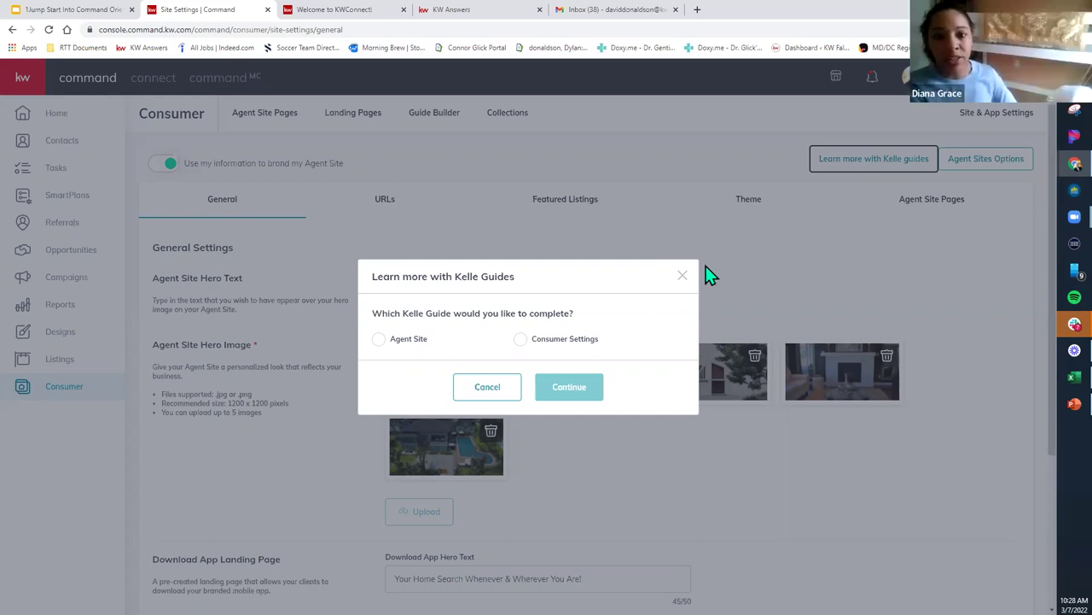
click(909, 250)
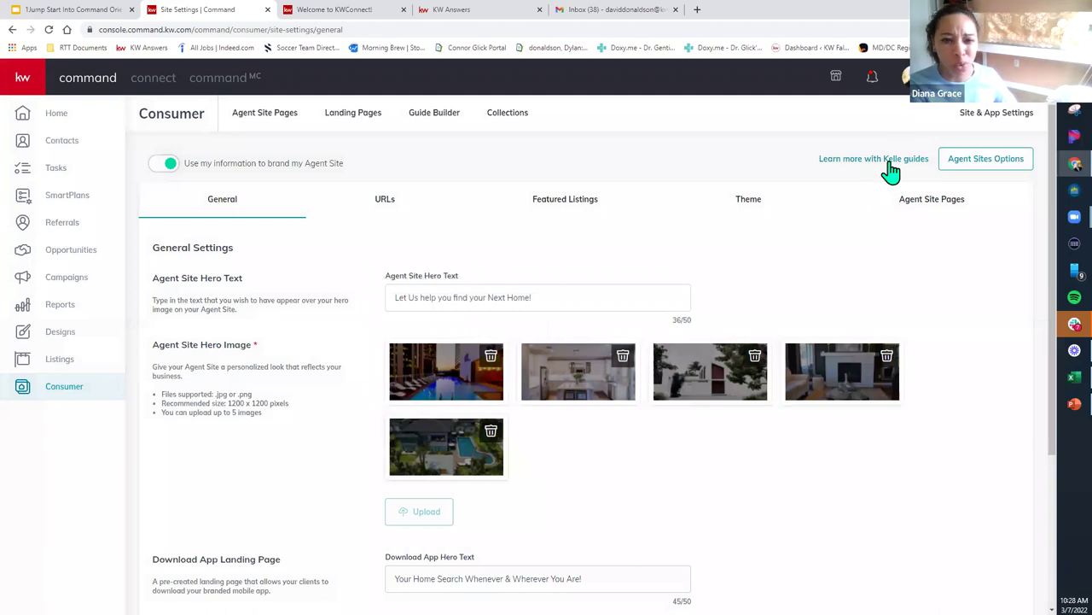
click(72, 395)
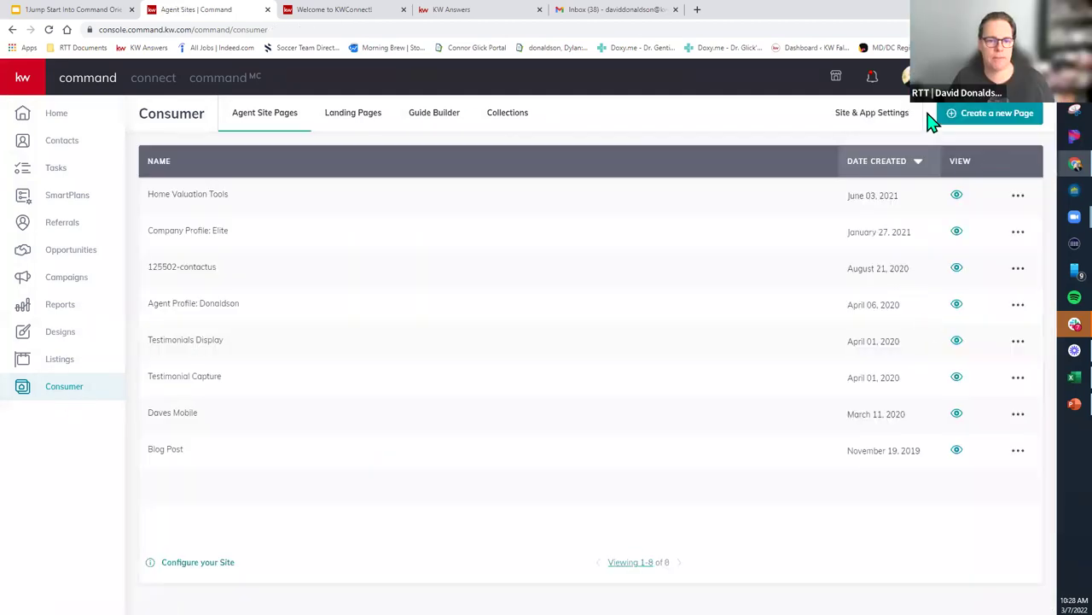
click(876, 114)
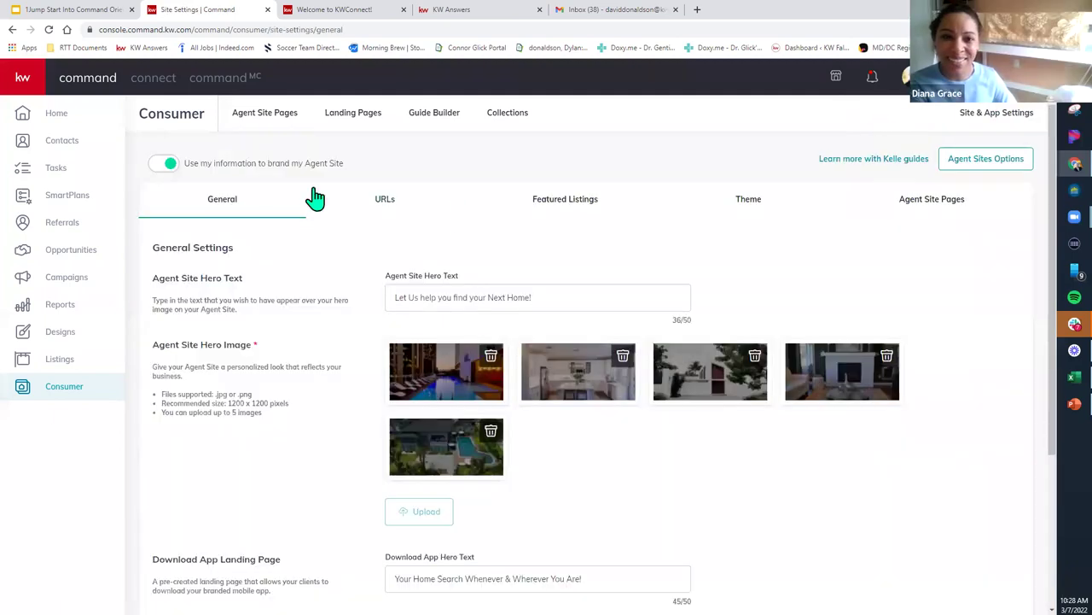
click(74, 393)
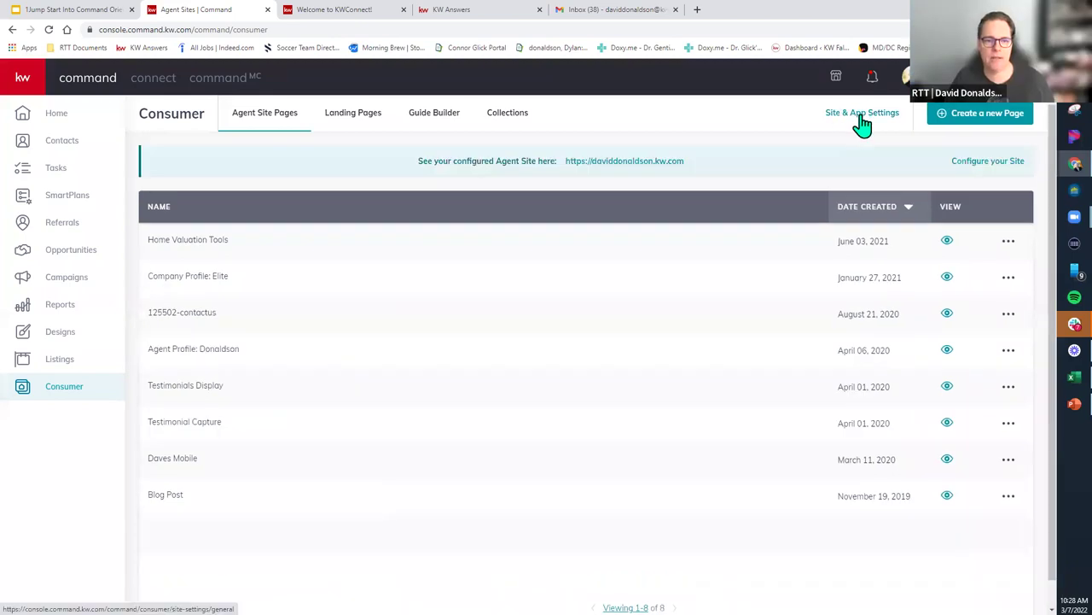
click(862, 116)
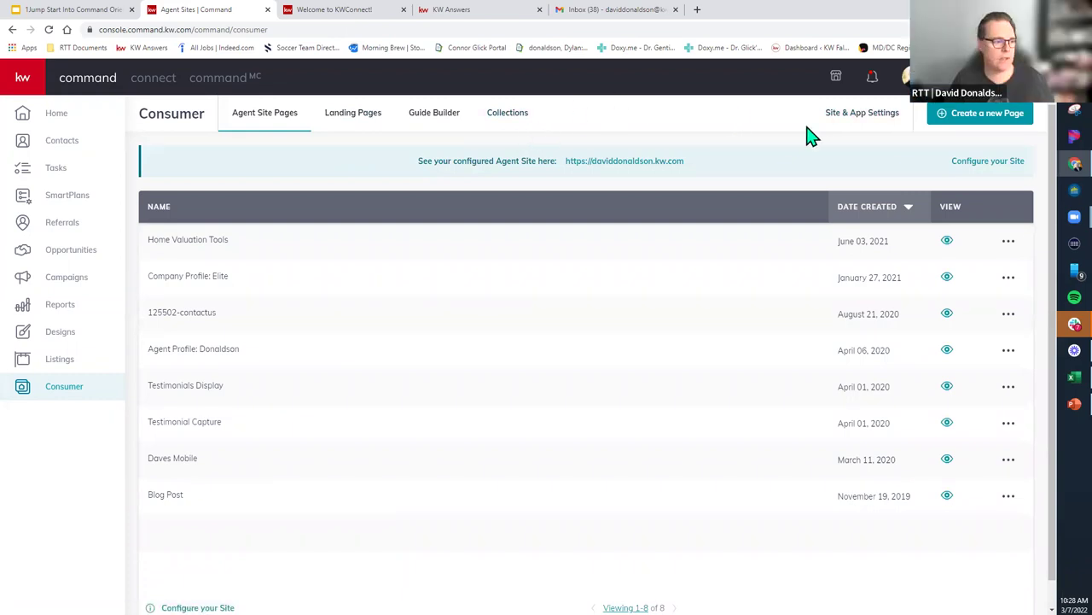
click(870, 121)
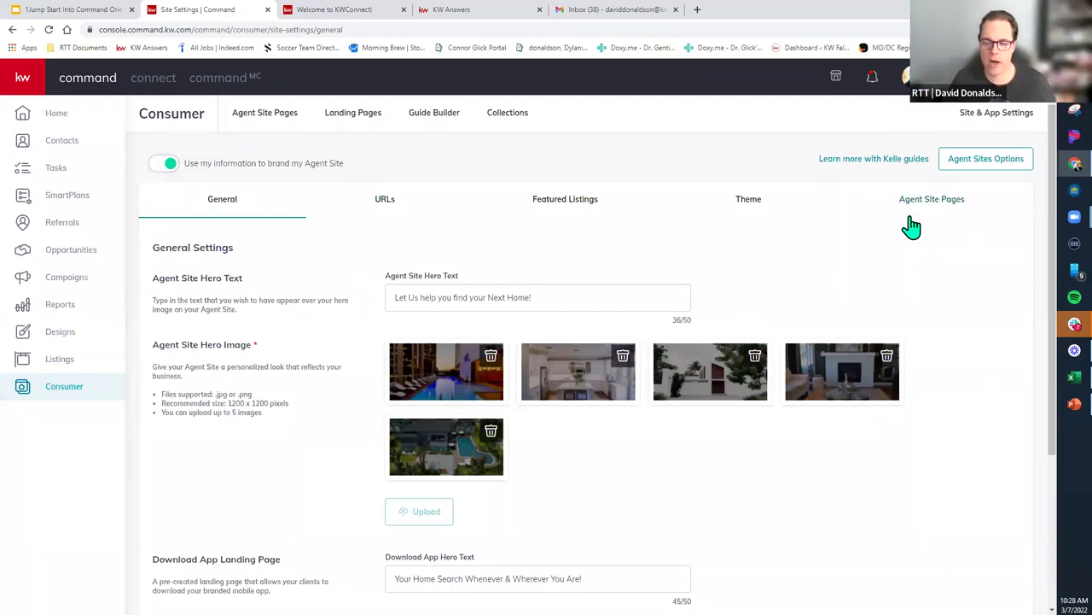
Step: Choose the Agent Site Kelle guide, continue, and confirm leaving the settings page
click(894, 169)
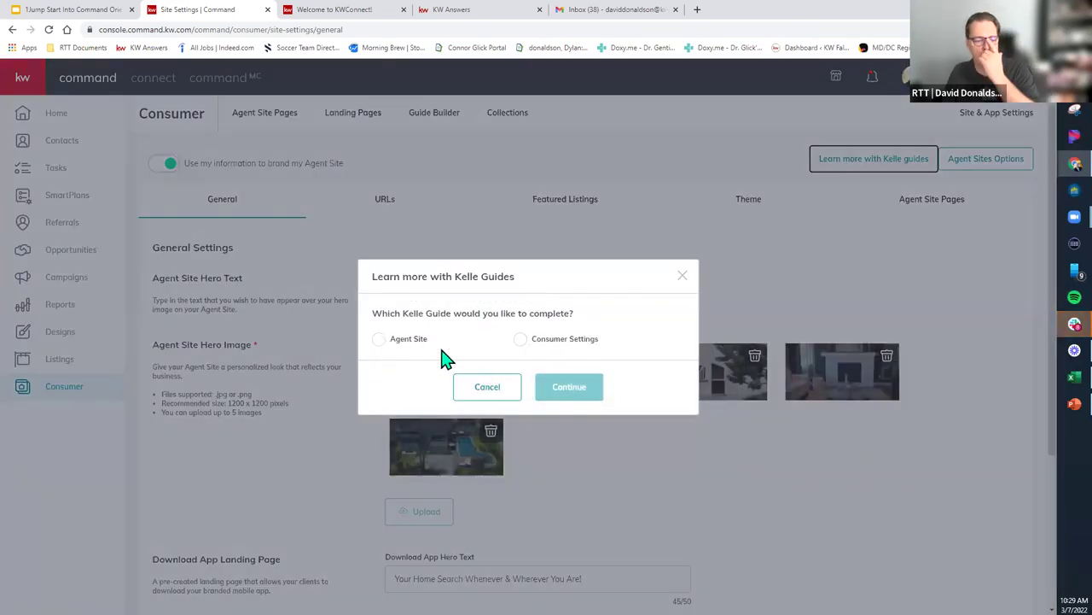
click(380, 340)
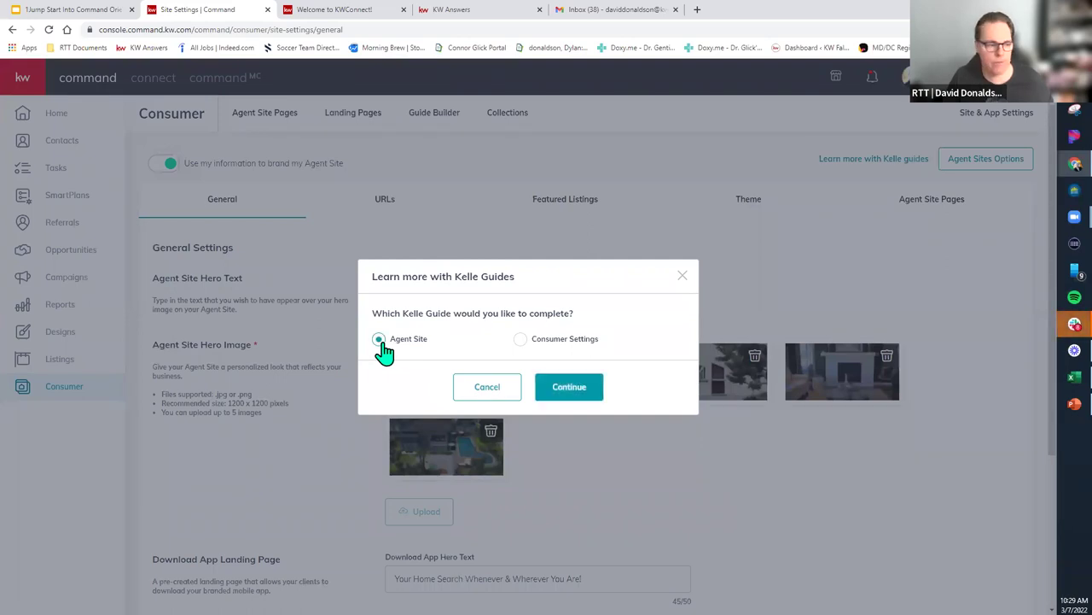
click(559, 400)
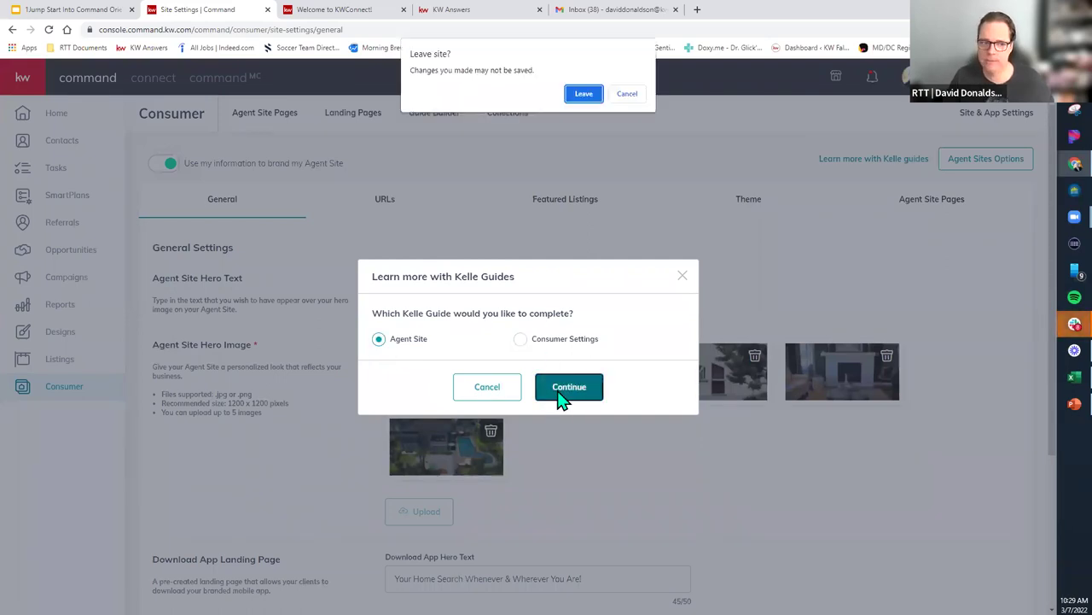
click(580, 95)
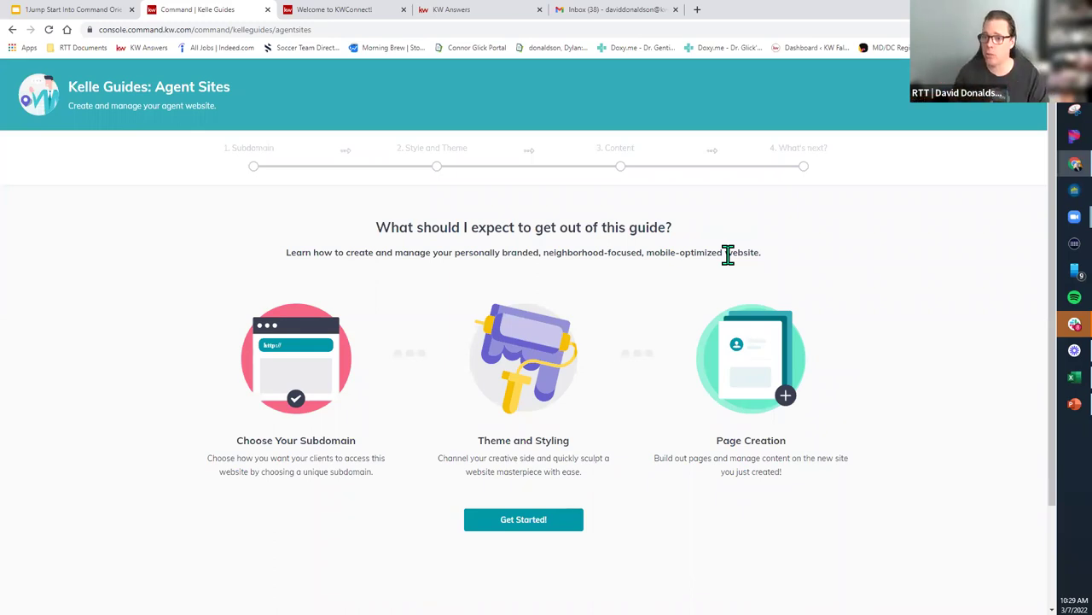
Step: Review the Kelle Guides: Agent Sites intro and start the guide with Get Started!
scroll(728, 254, down, 2)
scroll(727, 319, up, 2)
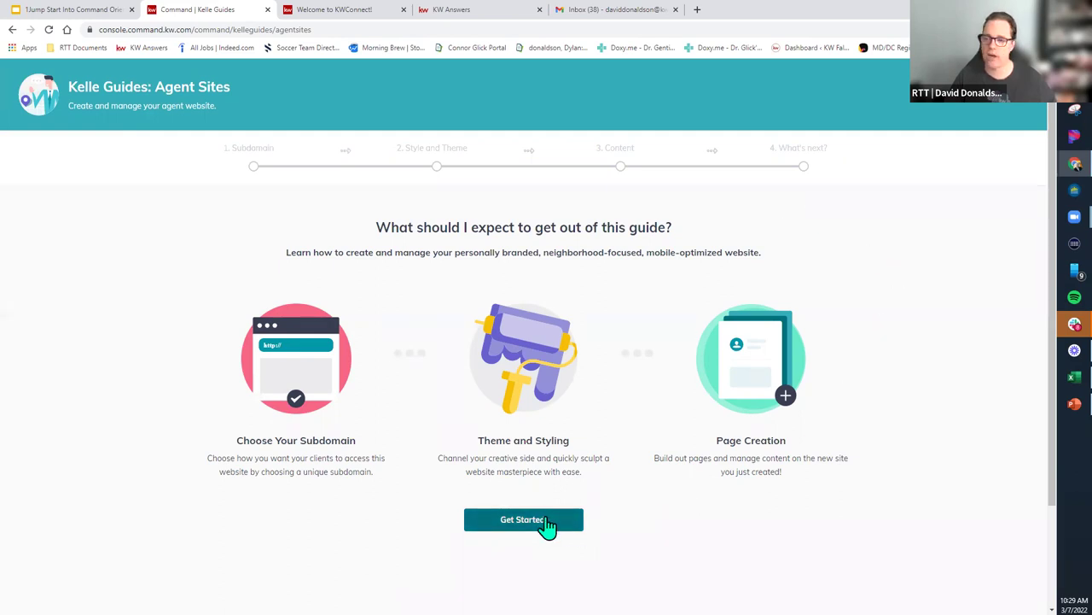
scroll(546, 524, down, 2)
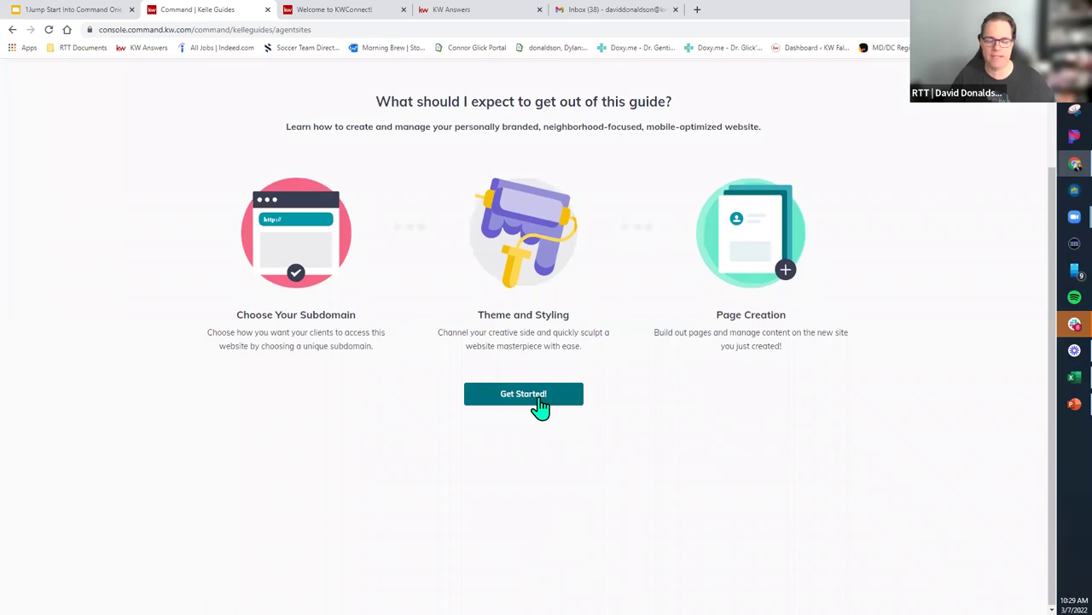
click(539, 402)
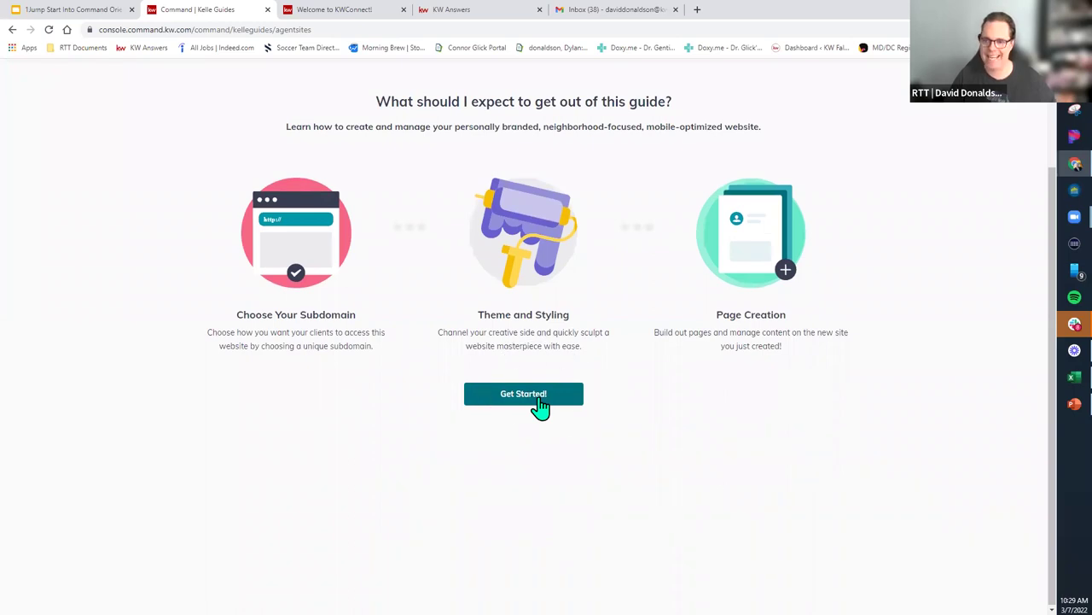
click(539, 399)
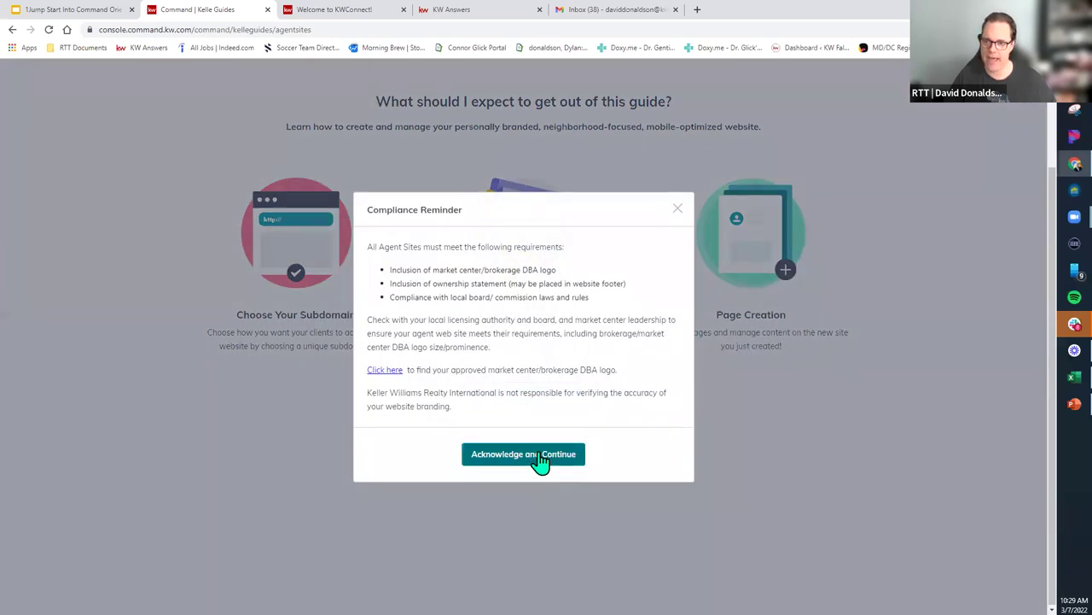
Step: Acknowledge the Compliance Reminder and review step 1, Choose your subdomain, with its site preview
click(541, 456)
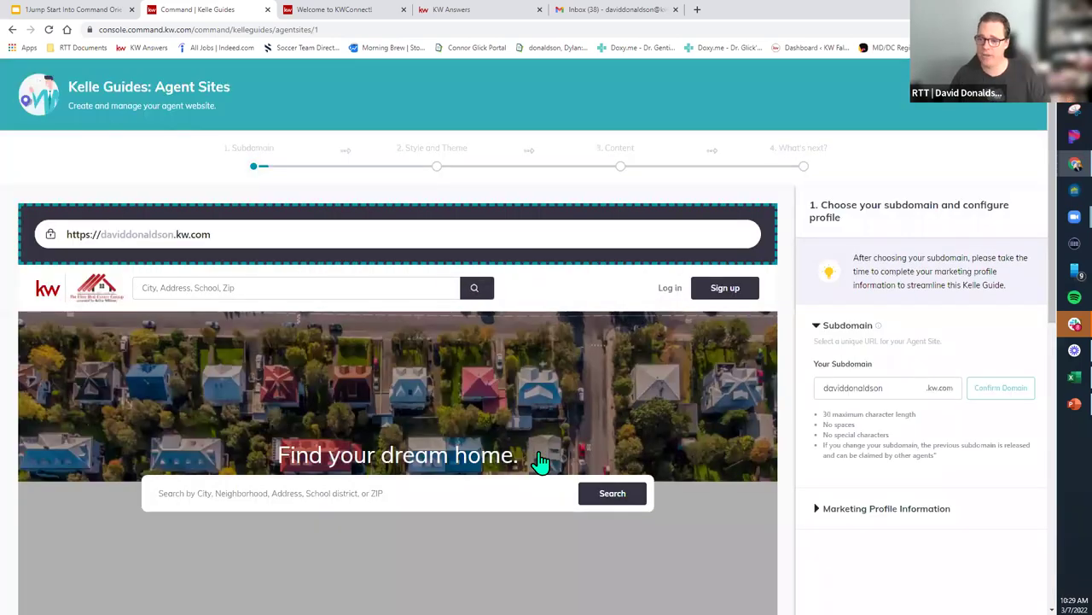
scroll(540, 461, down, 1)
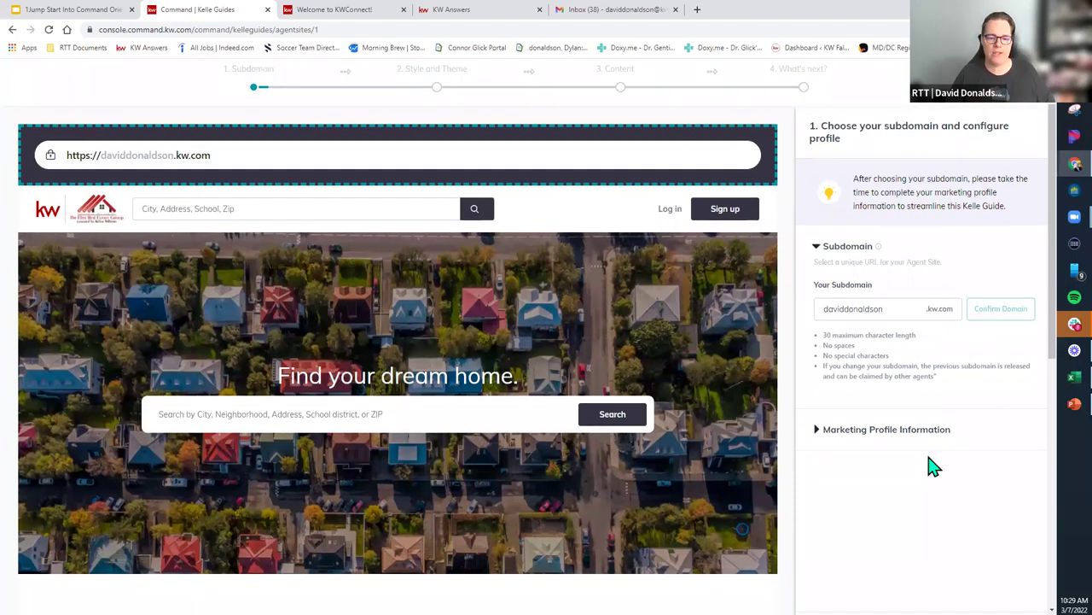
scroll(930, 466, down, 3)
scroll(797, 425, up, 5)
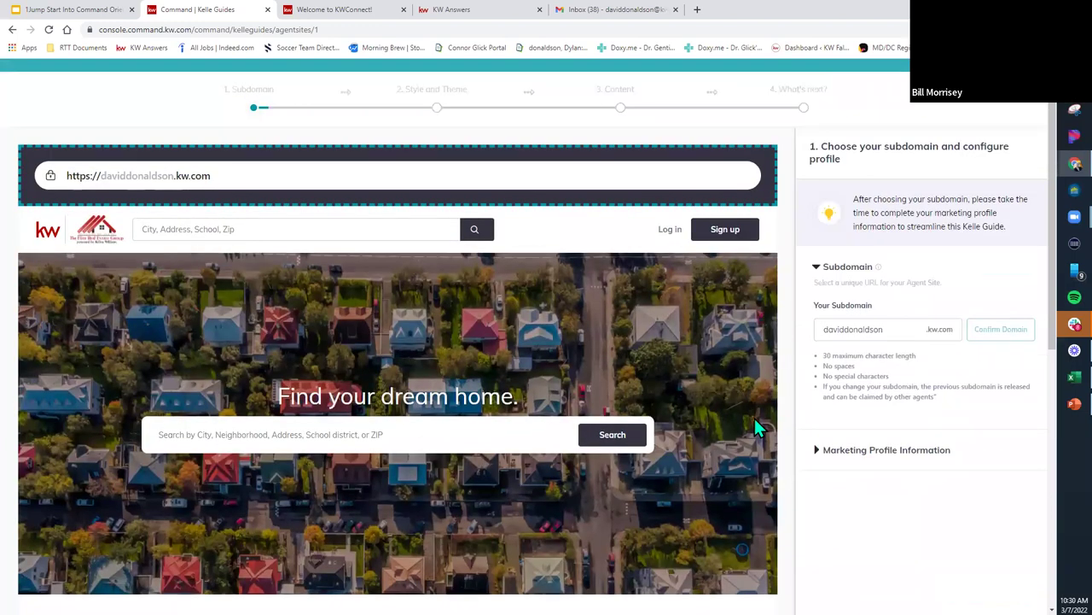
scroll(754, 418, down, 3)
scroll(759, 427, up, 1)
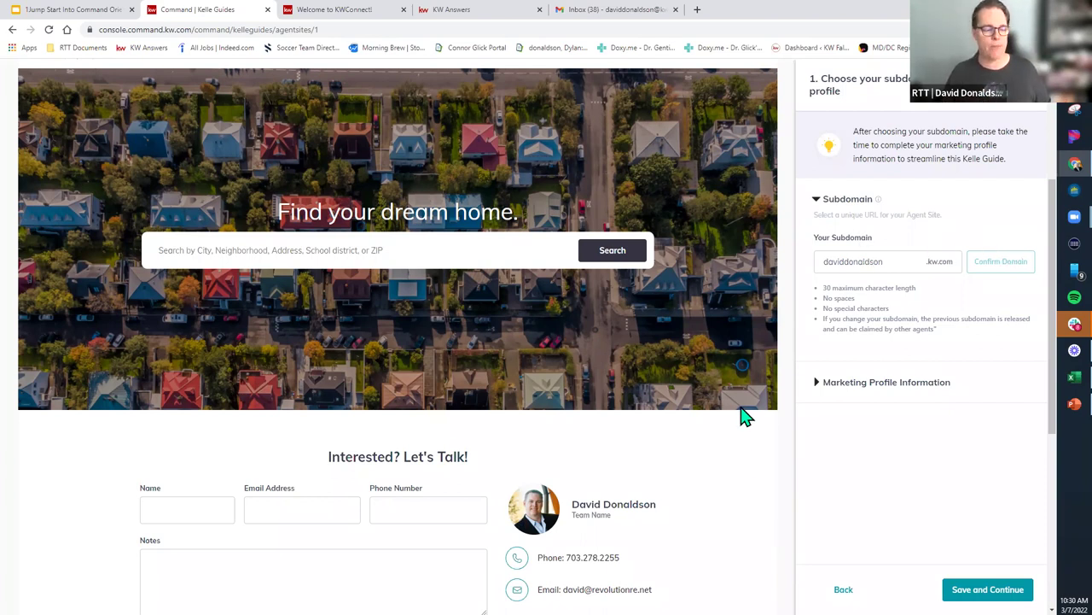
scroll(693, 287, up, 5)
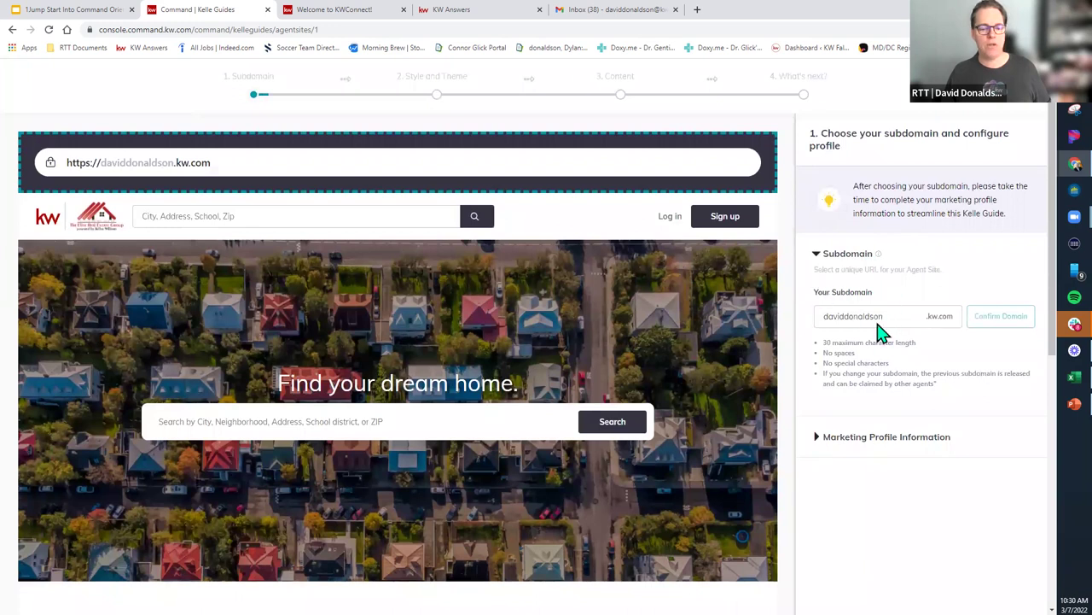
Step: Select the current .kw.com subdomain text in the Your Subdomain field so it can be replaced
drag(891, 318, 813, 317)
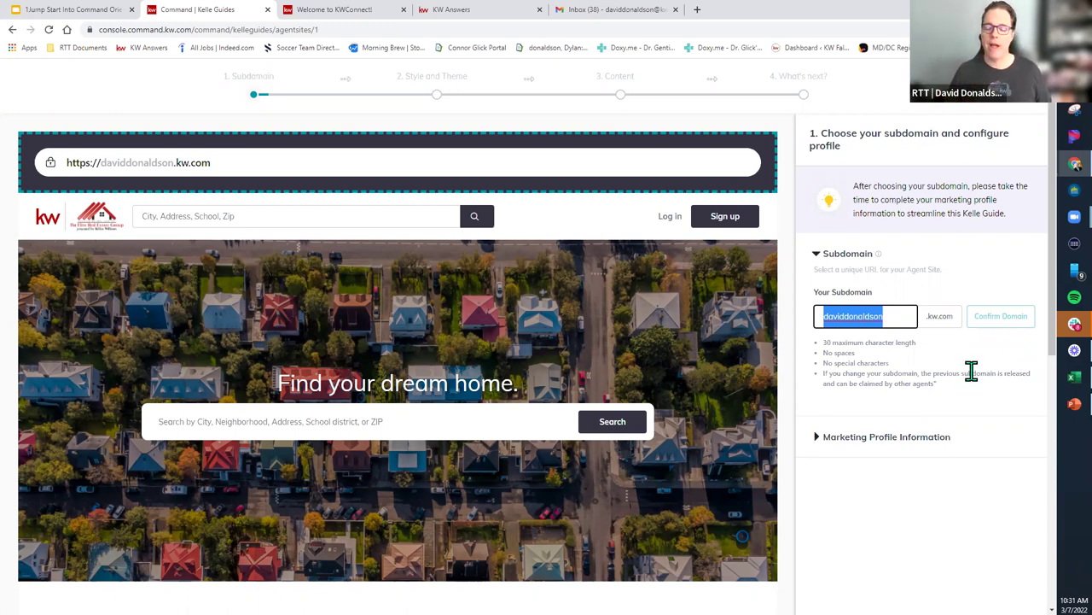
scroll(973, 376, down, 1)
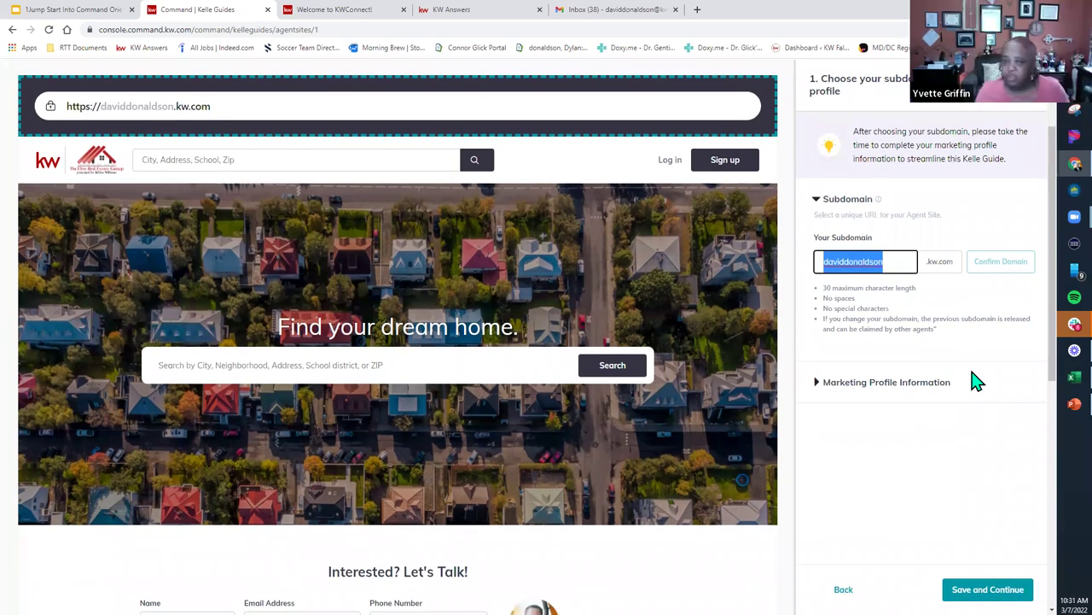
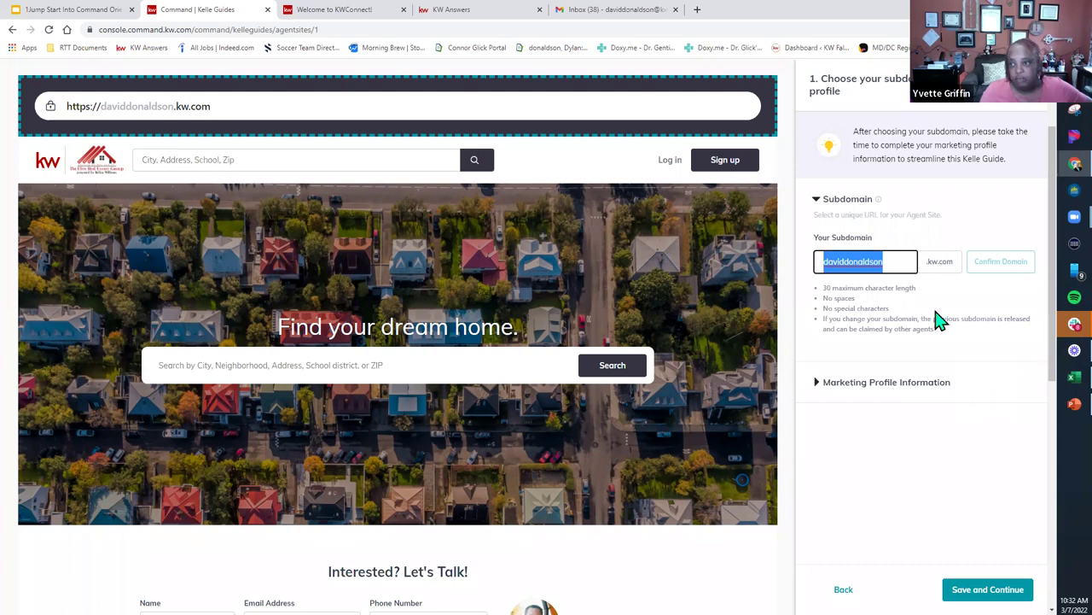
Step: Expand Marketing Profile Information and review the brokerage, biography, images and social links through the KW App Link
click(884, 384)
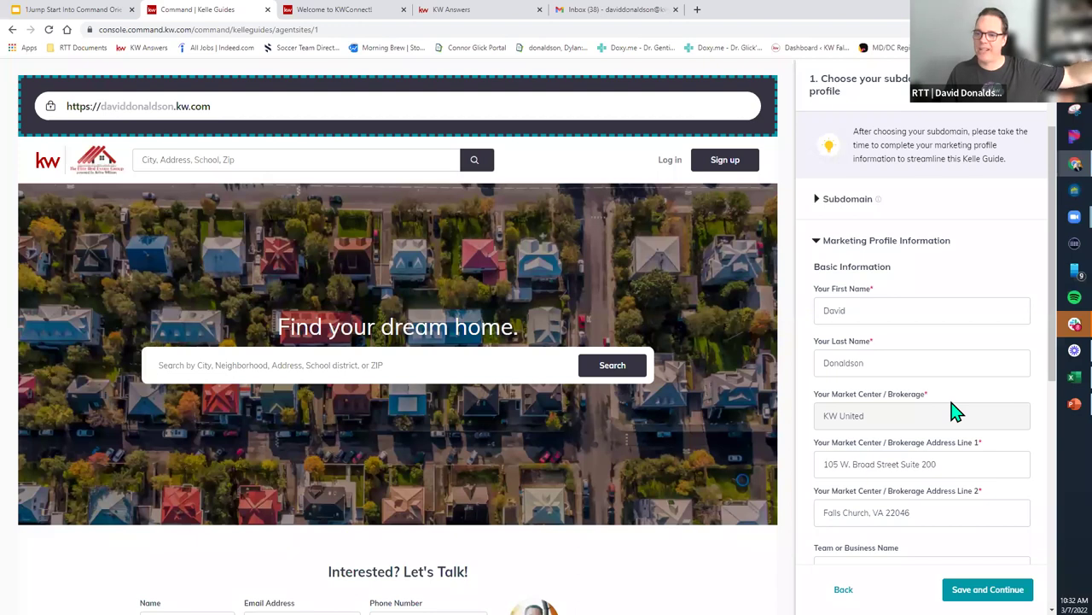
scroll(956, 412, down, 2)
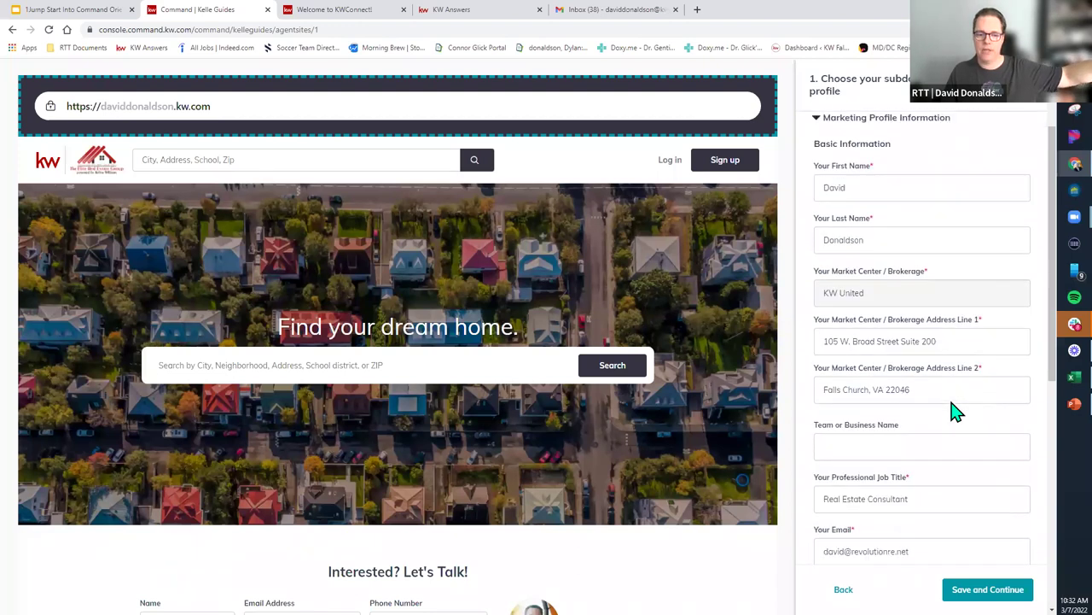
scroll(956, 412, up, 1)
scroll(956, 412, up, 1)
scroll(954, 408, down, 5)
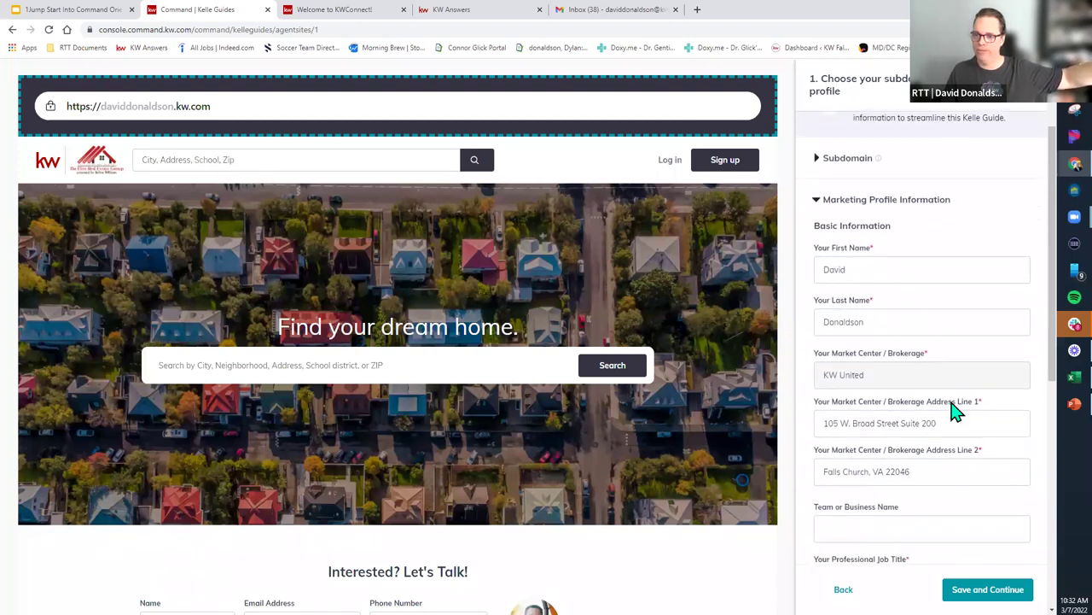
scroll(953, 406, down, 3)
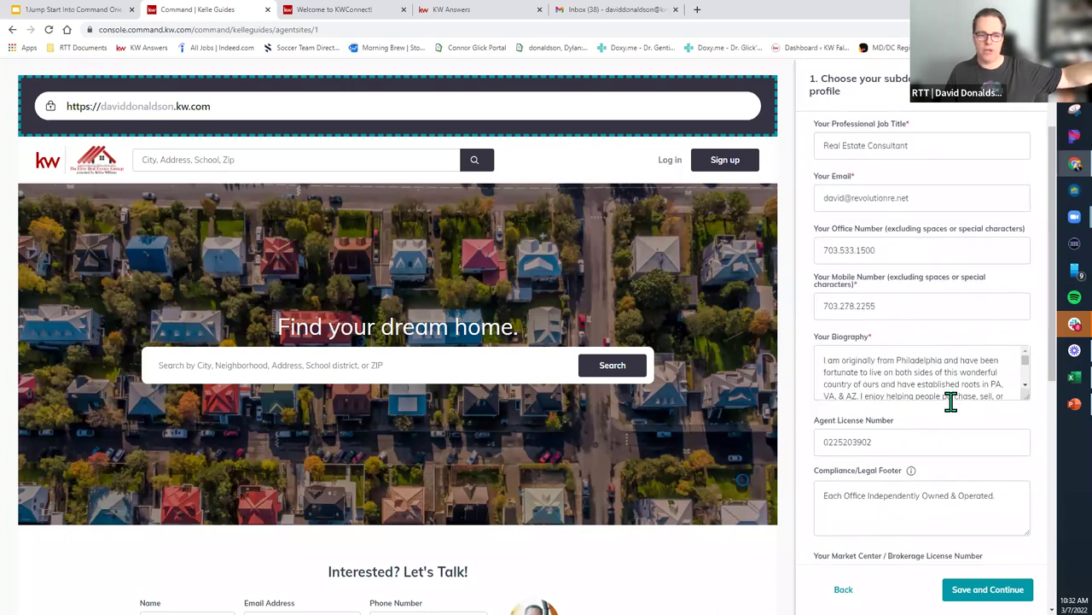
scroll(956, 413, down, 2)
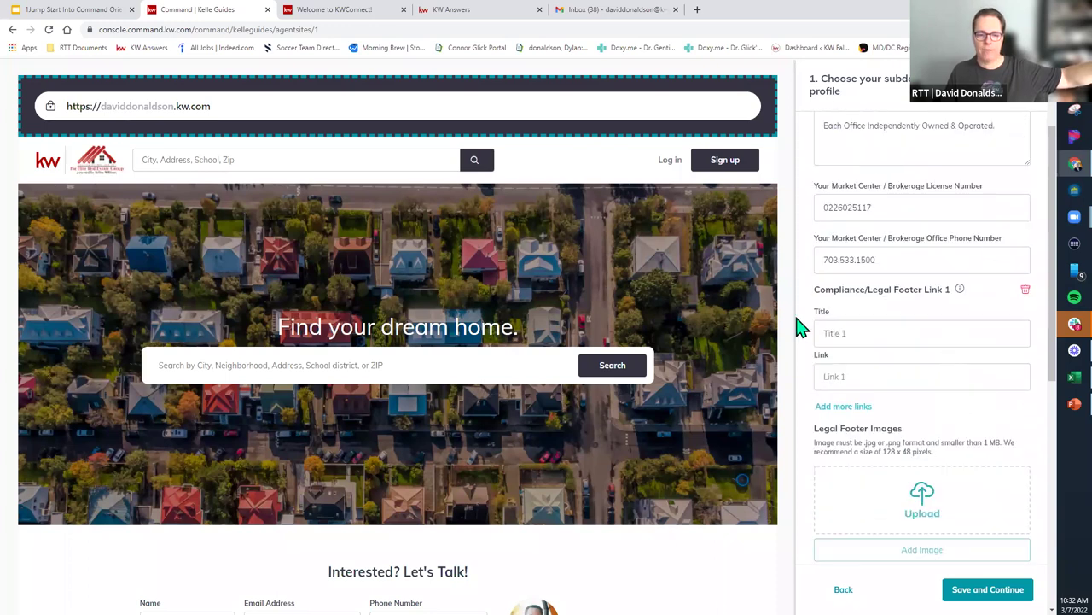
scroll(981, 292, down, 3)
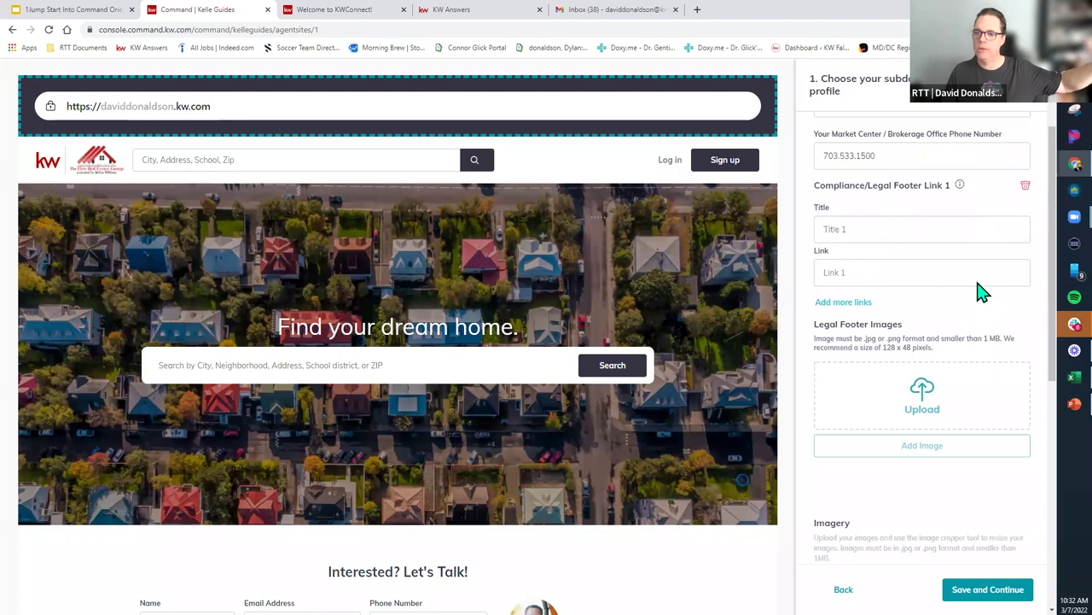
scroll(980, 292, down, 2)
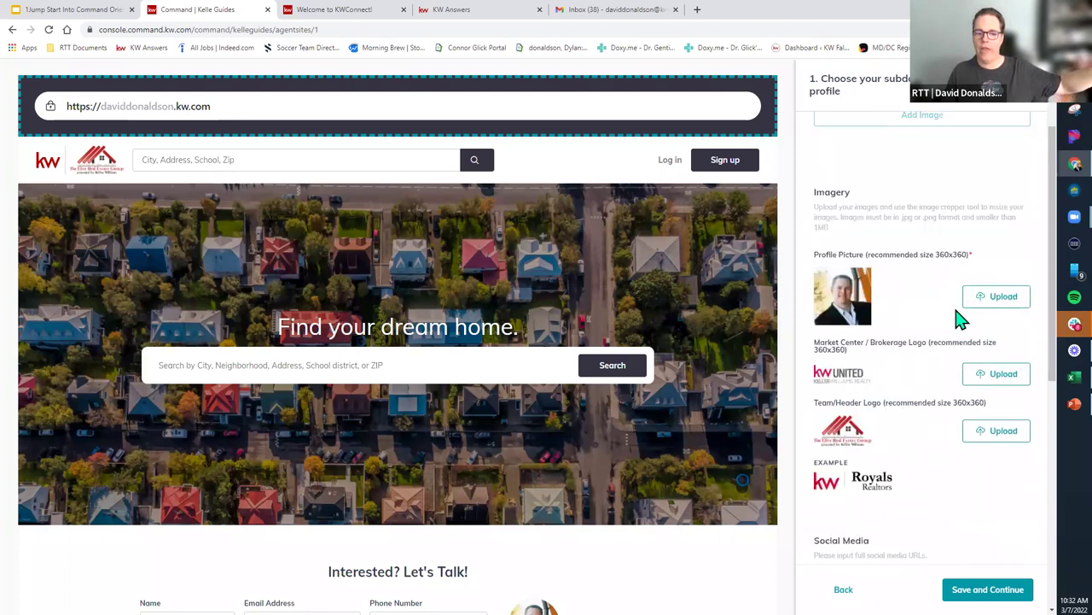
scroll(942, 398, down, 3)
scroll(939, 397, down, 2)
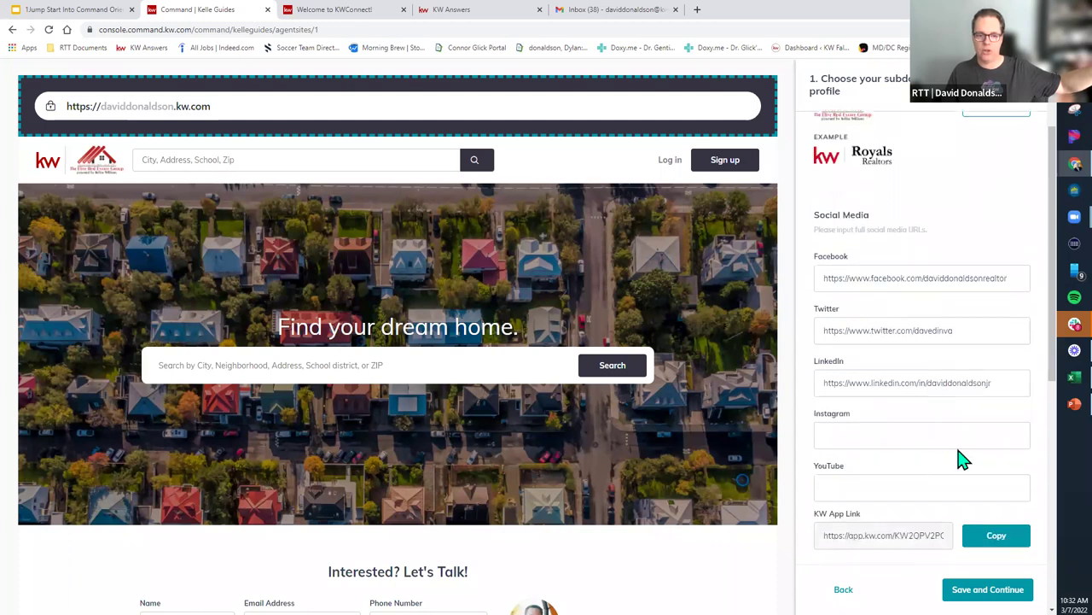
scroll(965, 444, down, 1)
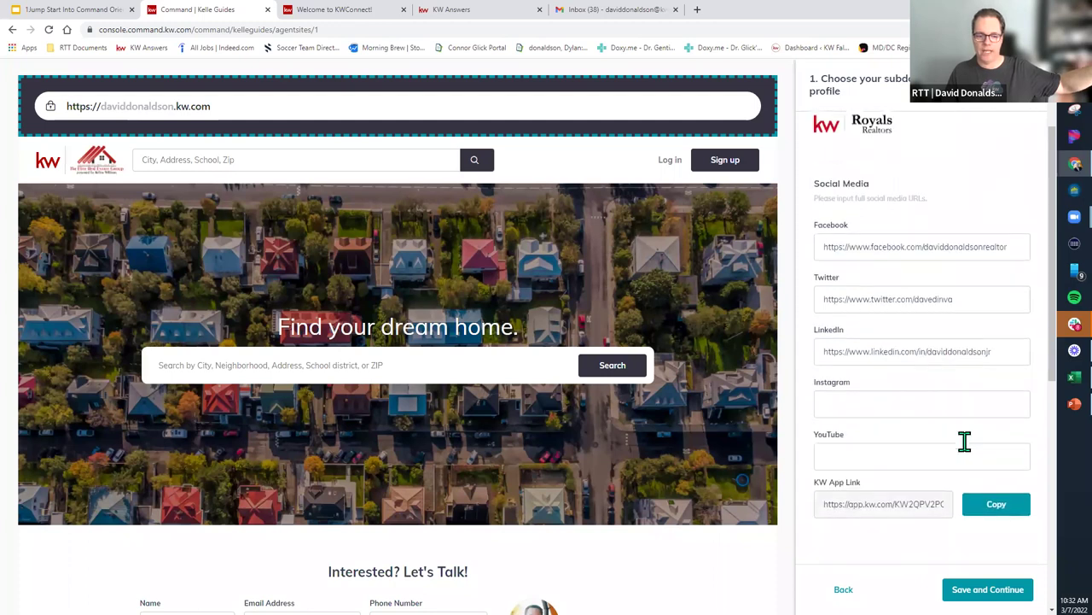
triple_click(901, 504)
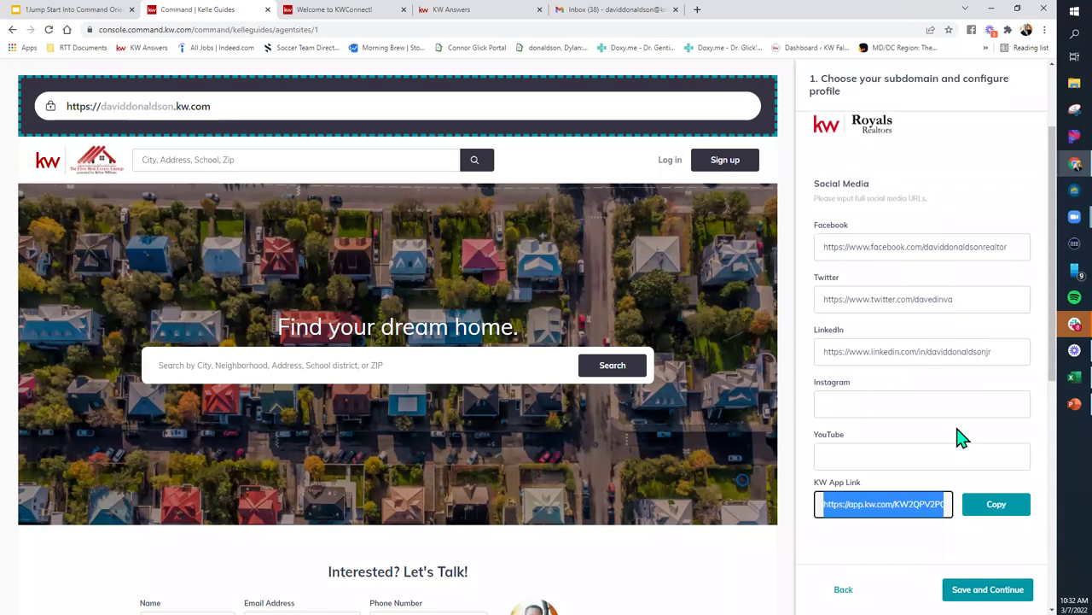
Step: Check the profile's Email field and dismiss its autofill suggestions before saving the profile
scroll(961, 437, up, 3)
scroll(962, 437, up, 7)
scroll(962, 437, up, 3)
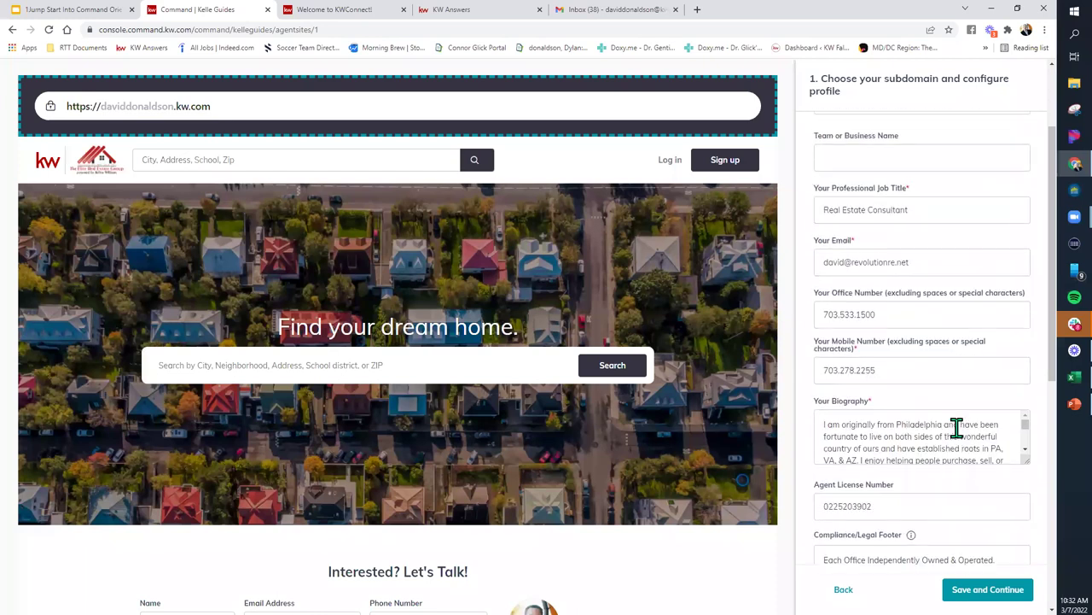
click(907, 265)
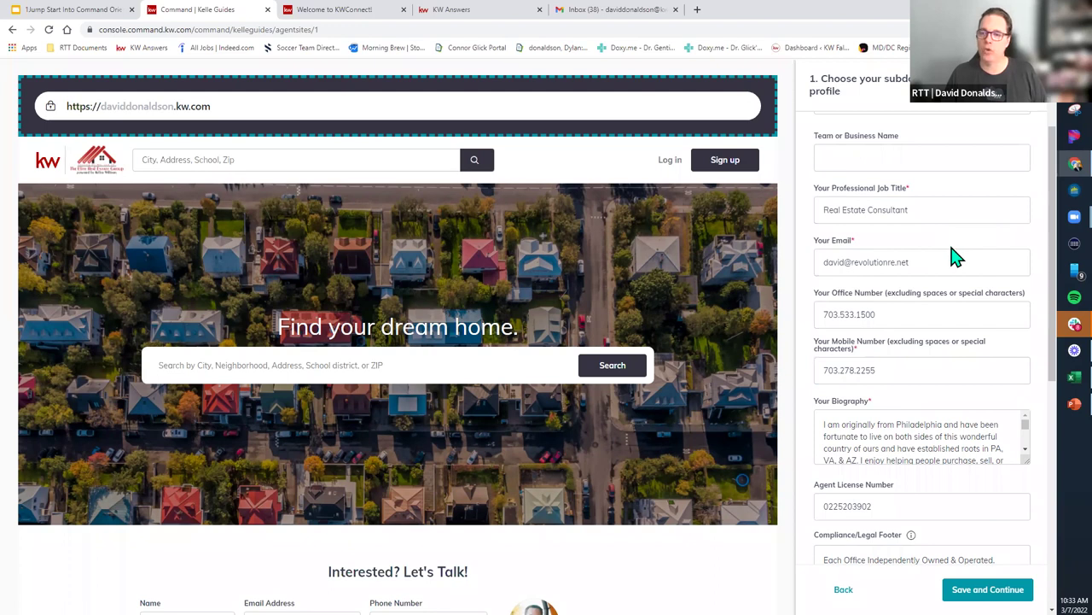
triple_click(930, 260)
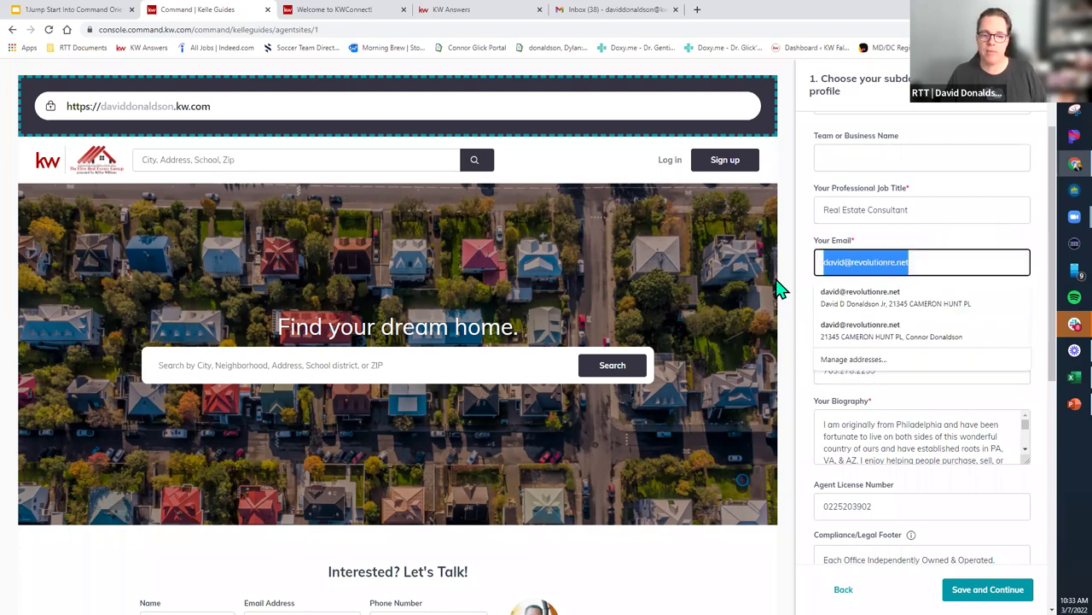
click(939, 239)
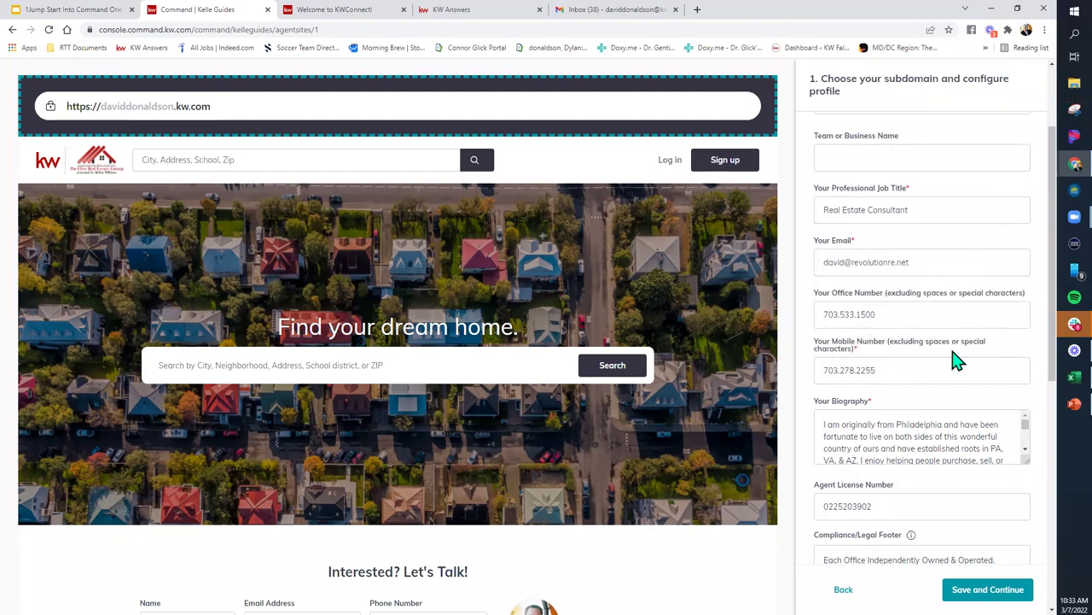
scroll(955, 358, down, 8)
scroll(956, 359, down, 5)
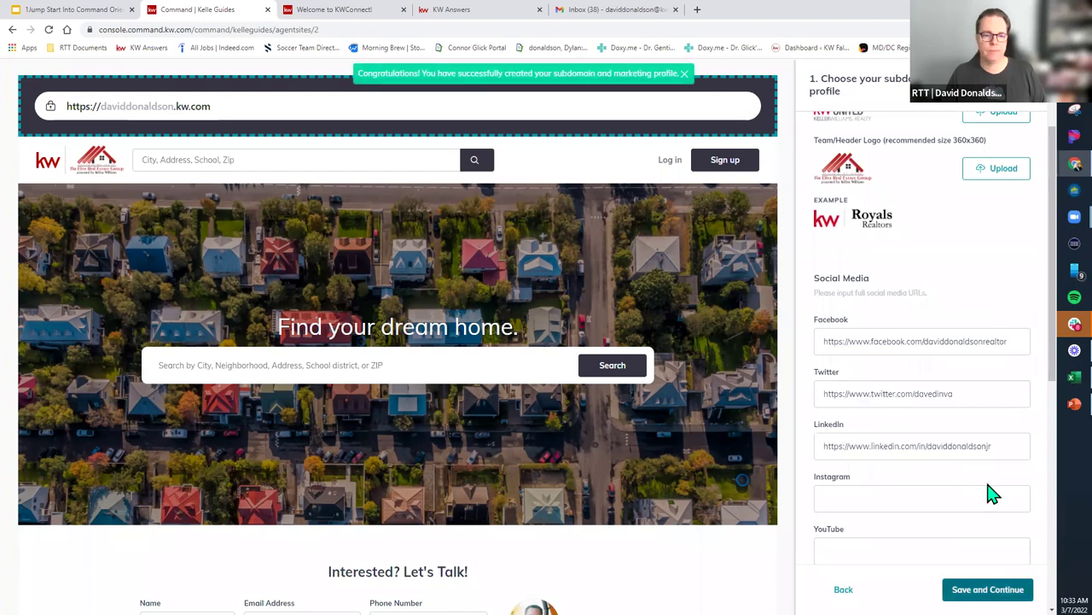
Step: On the Style and Theme step, try the KW Dark Theme and then reselect KW Red Theme
scroll(969, 483, down, 1)
scroll(969, 483, up, 1)
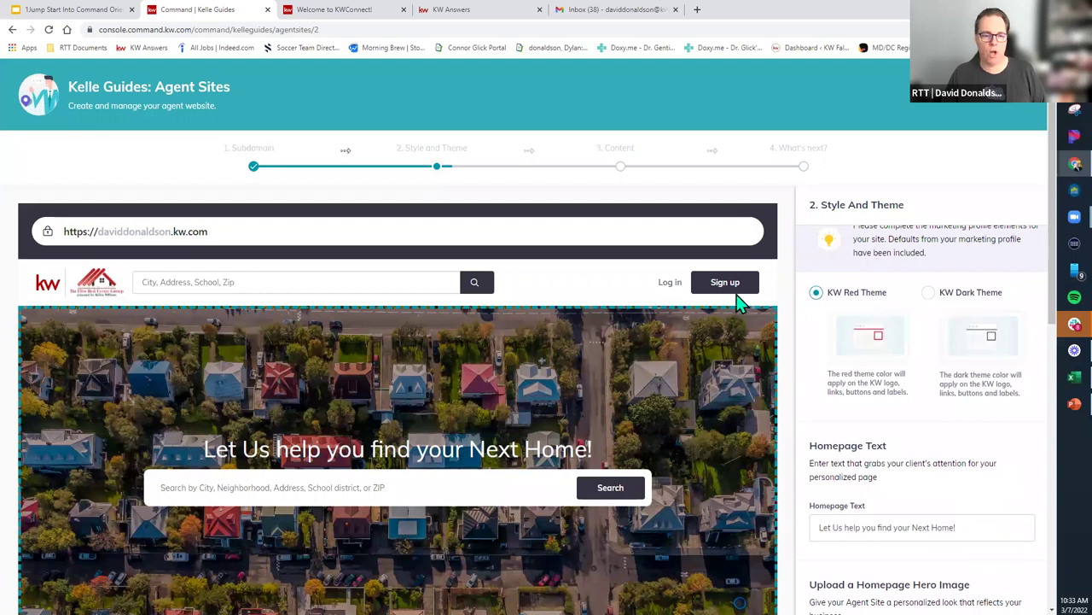
click(55, 290)
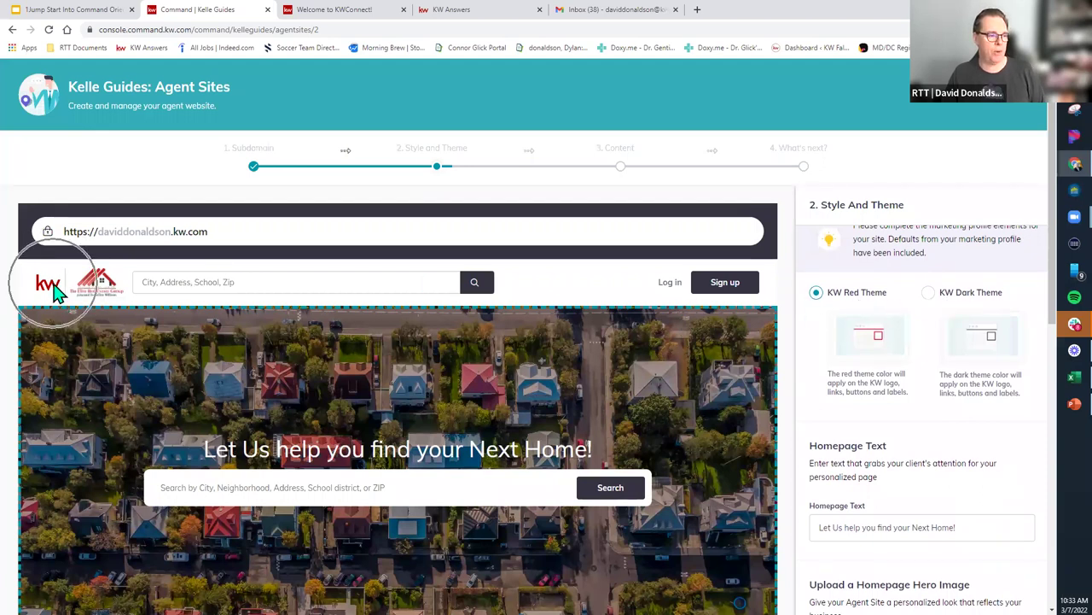
click(930, 293)
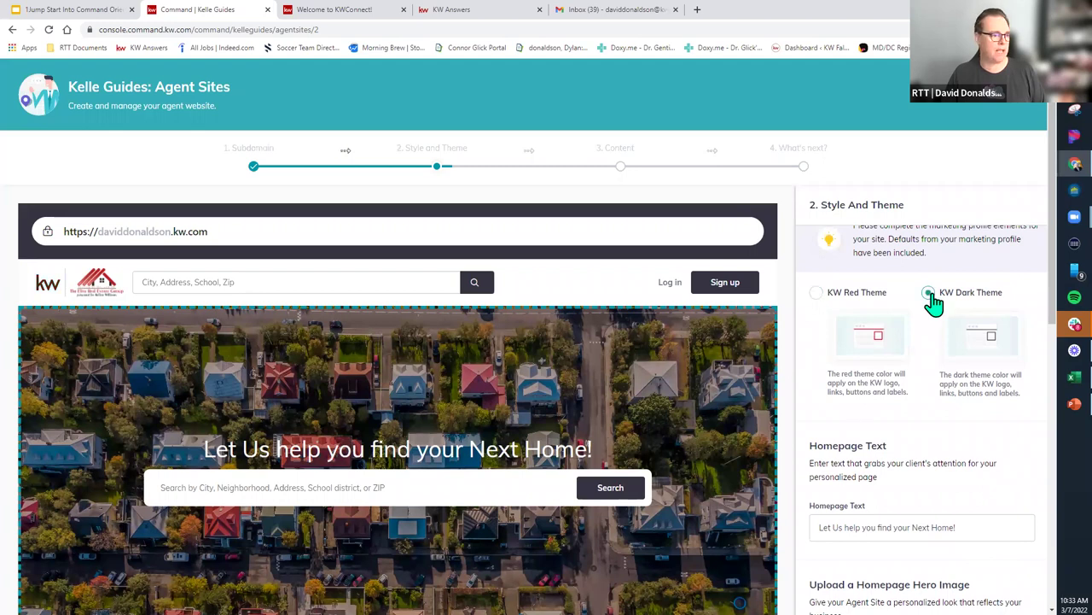
click(825, 300)
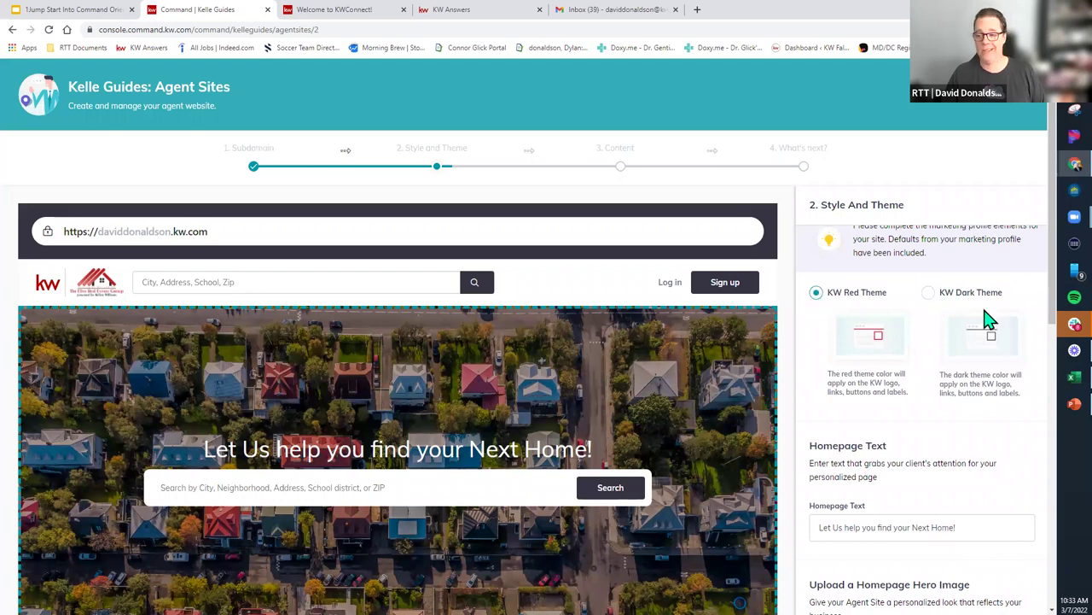
scroll(986, 317, down, 3)
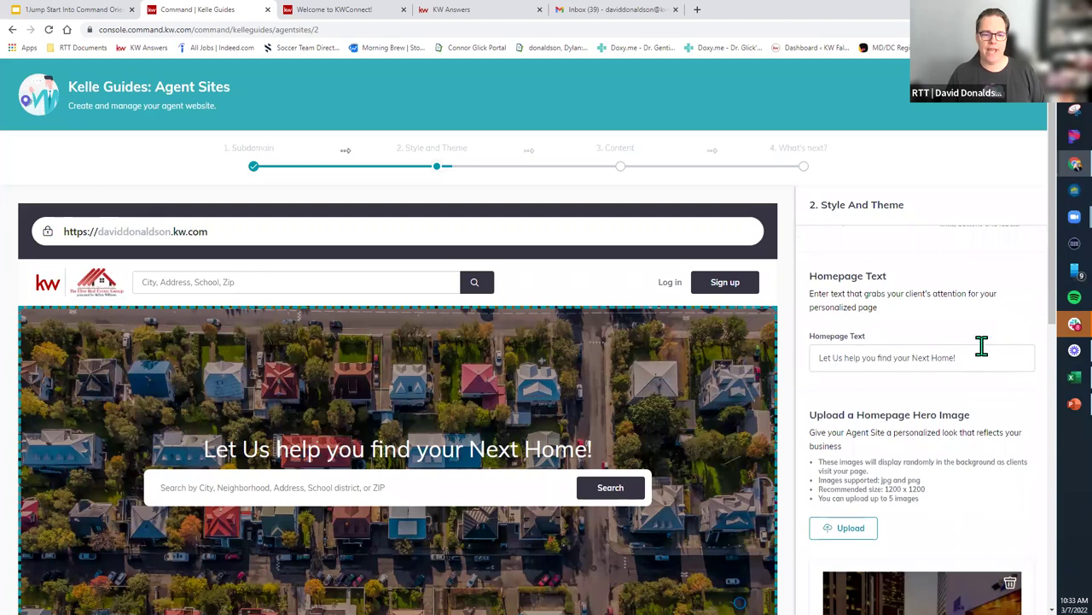
Step: Replace the Homepage Text with 'Let Us help you find your Next Home!', after briefly trying 'Start your search Here!'
drag(963, 358, 790, 361)
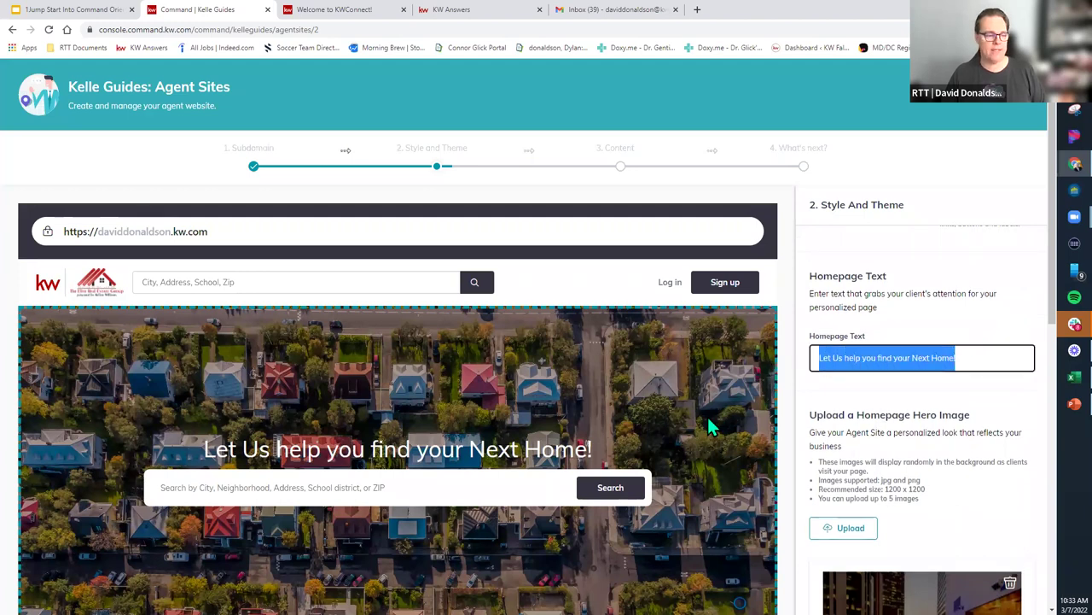
scroll(409, 324, down, 3)
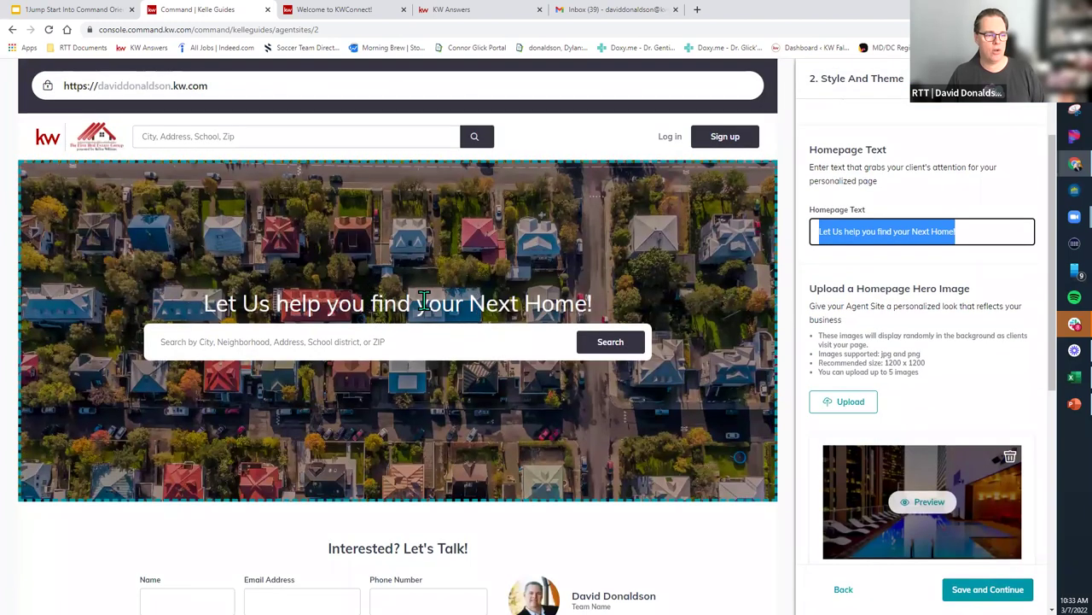
click(424, 300)
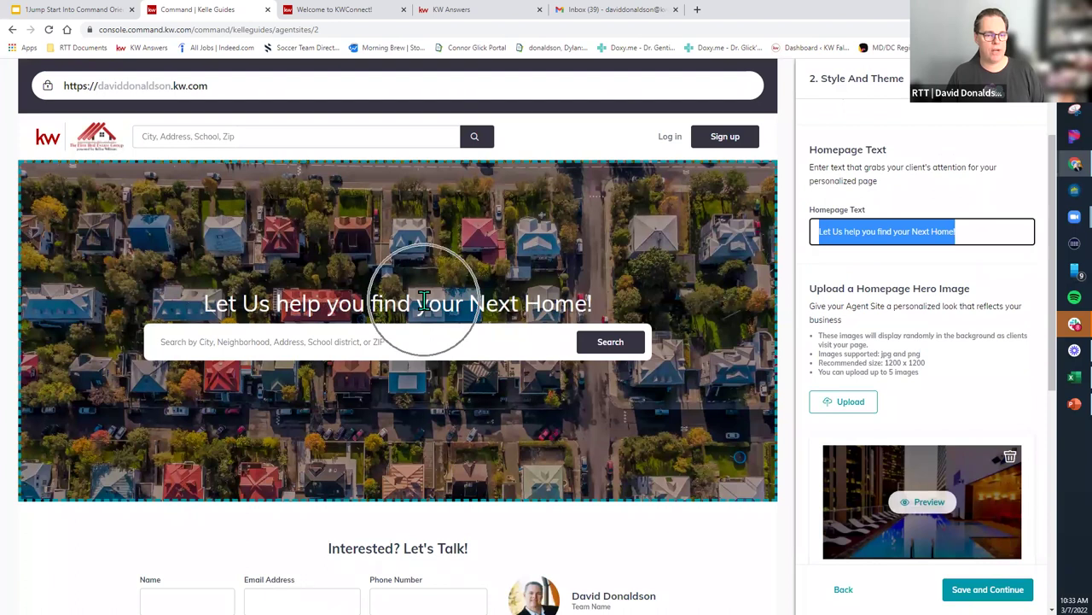
click(991, 238)
text(Sta)
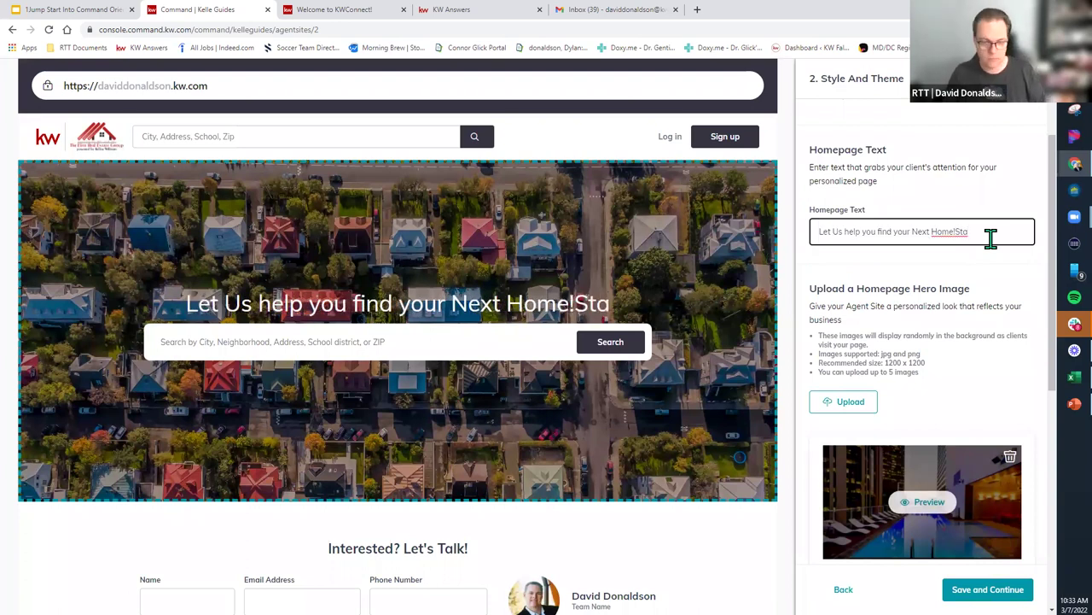
key(BackSpace)
key(BackSpace)
key(BackSpace)
drag(969, 232, 763, 230)
key(ctrl+c)
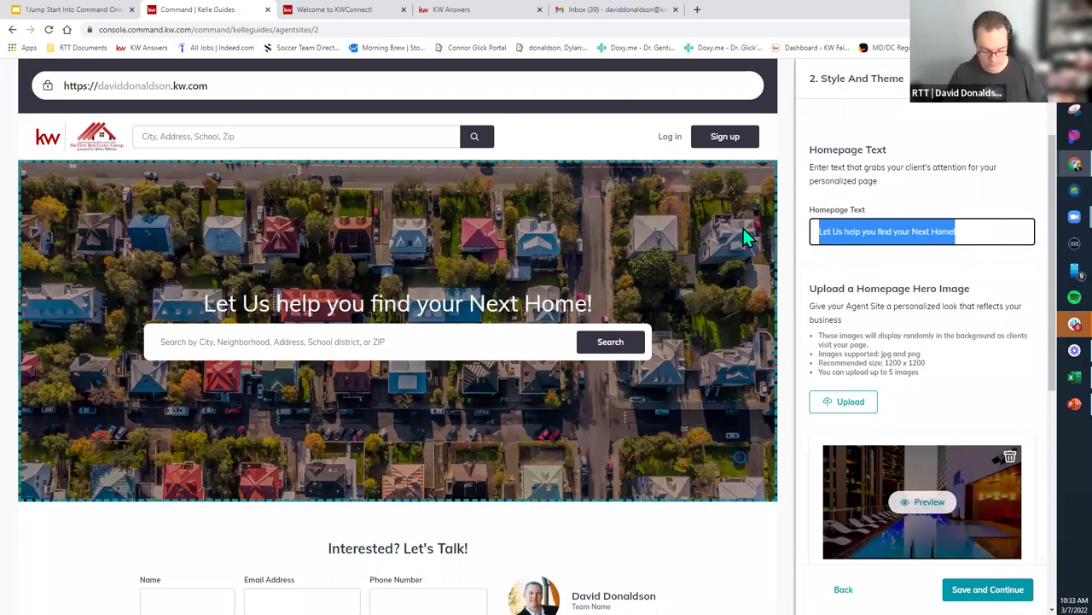
key(BackSpace)
text(S)
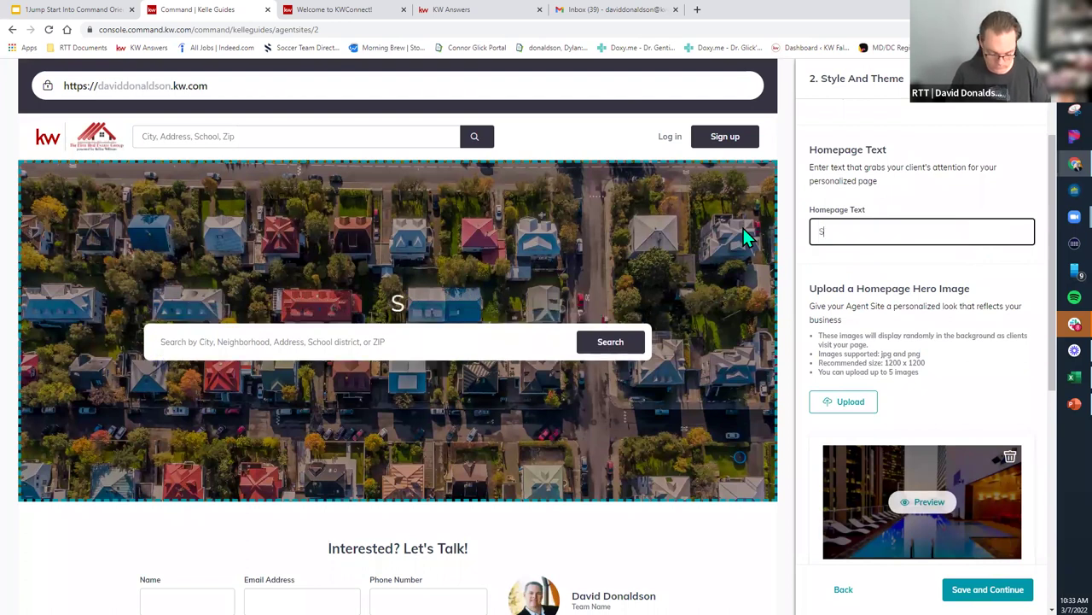
text(tart your )
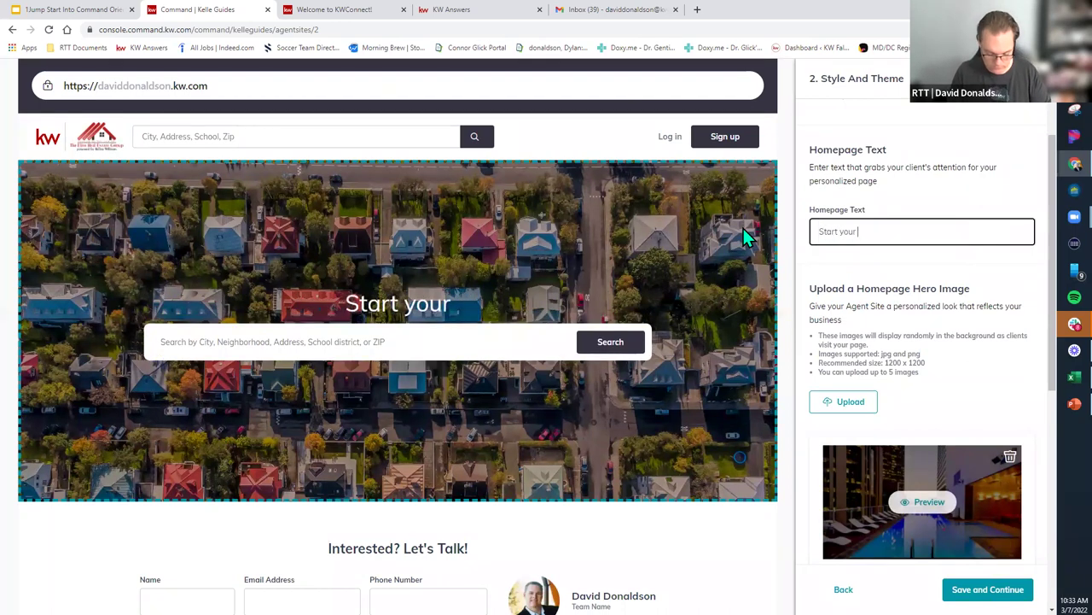
text(search Here)
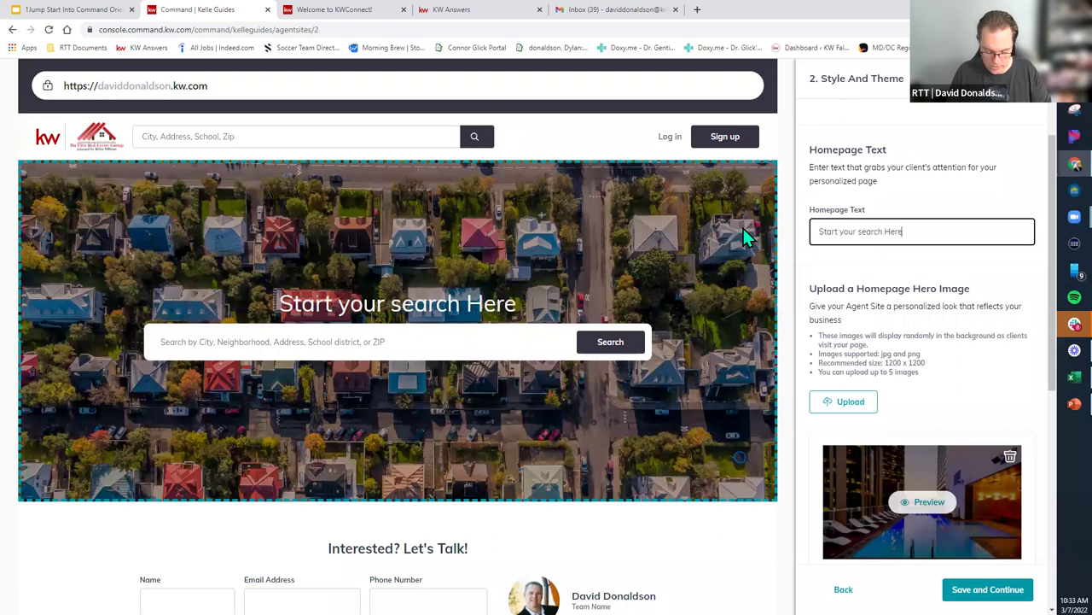
text(!)
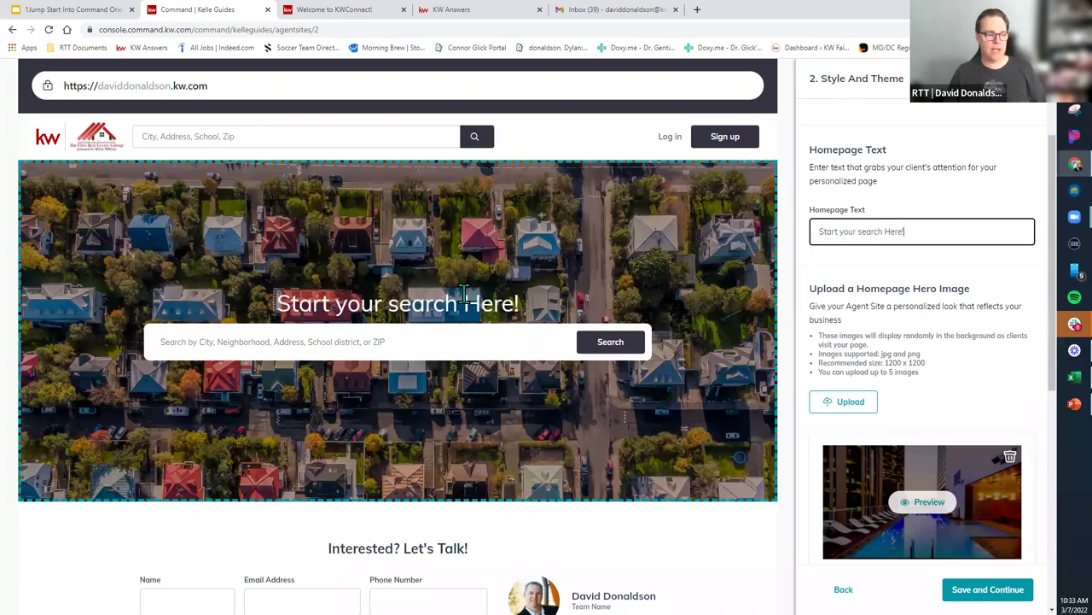
click(460, 293)
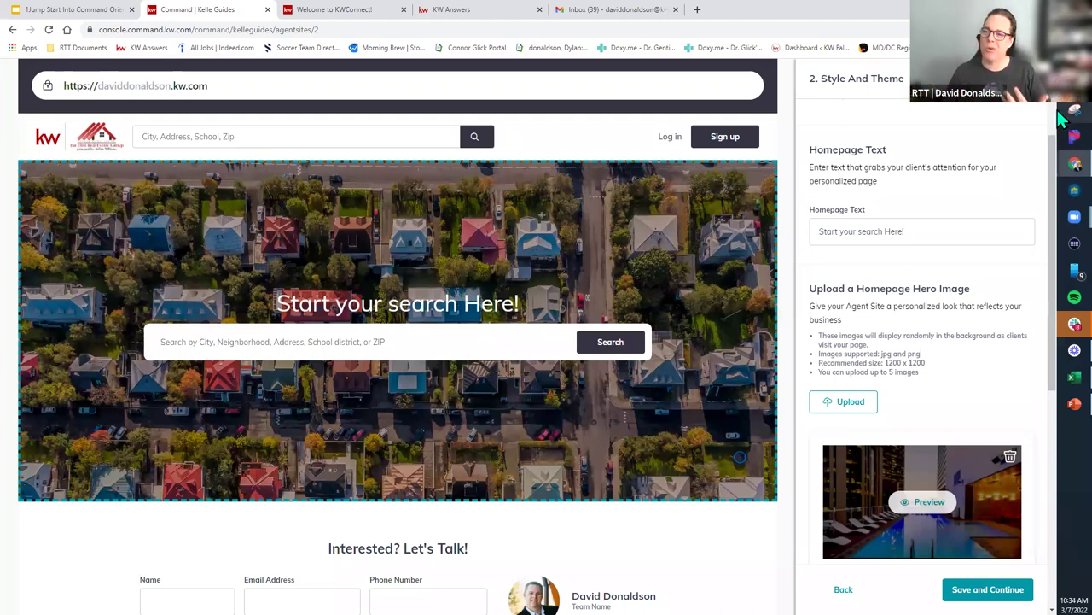
triple_click(922, 227)
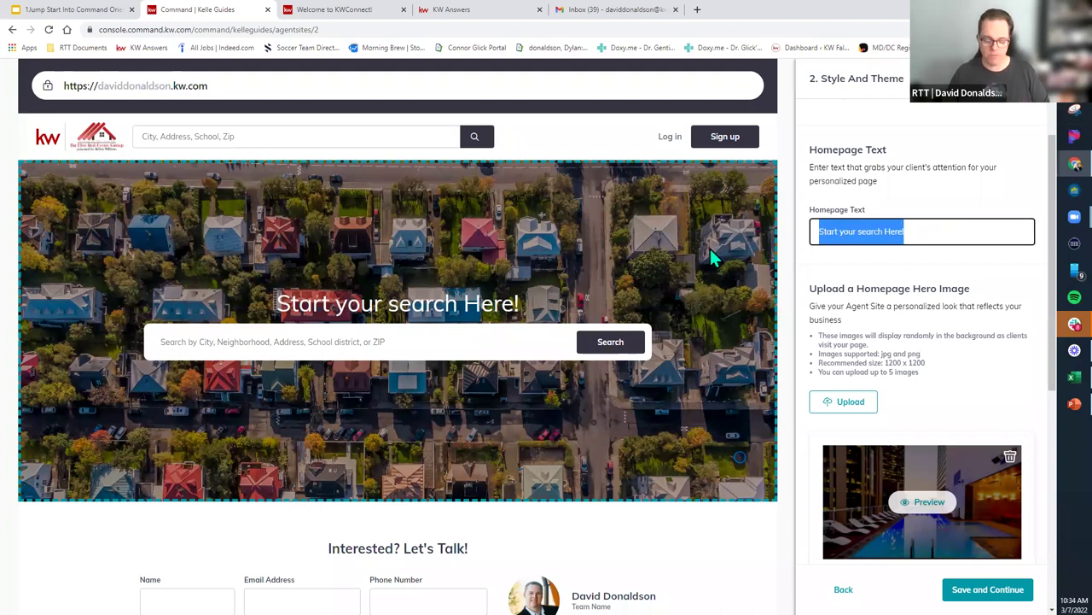
key(ctrl+v)
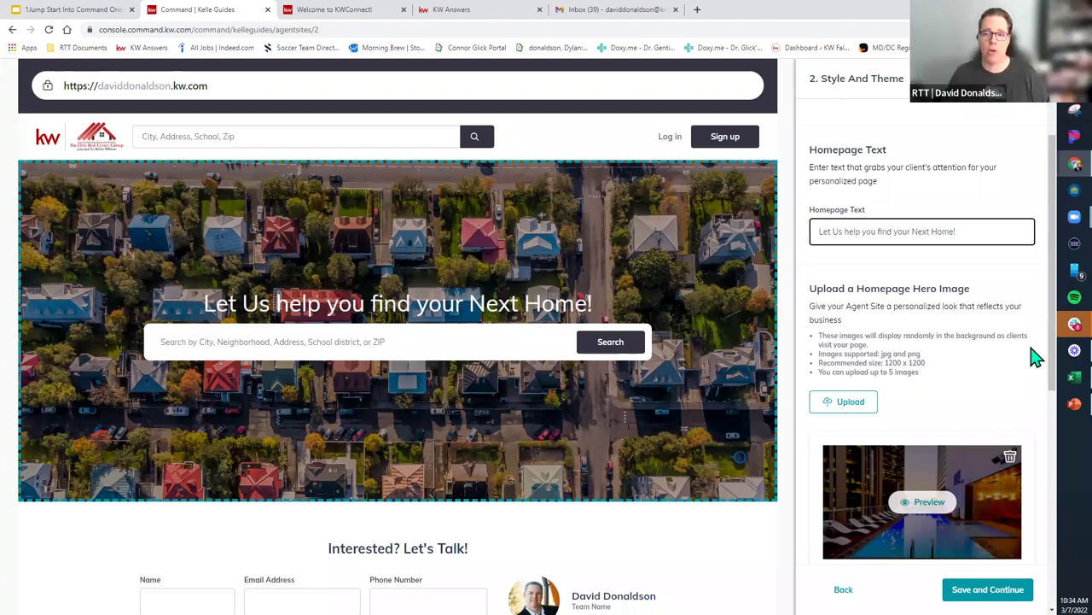
scroll(1036, 357, down, 2)
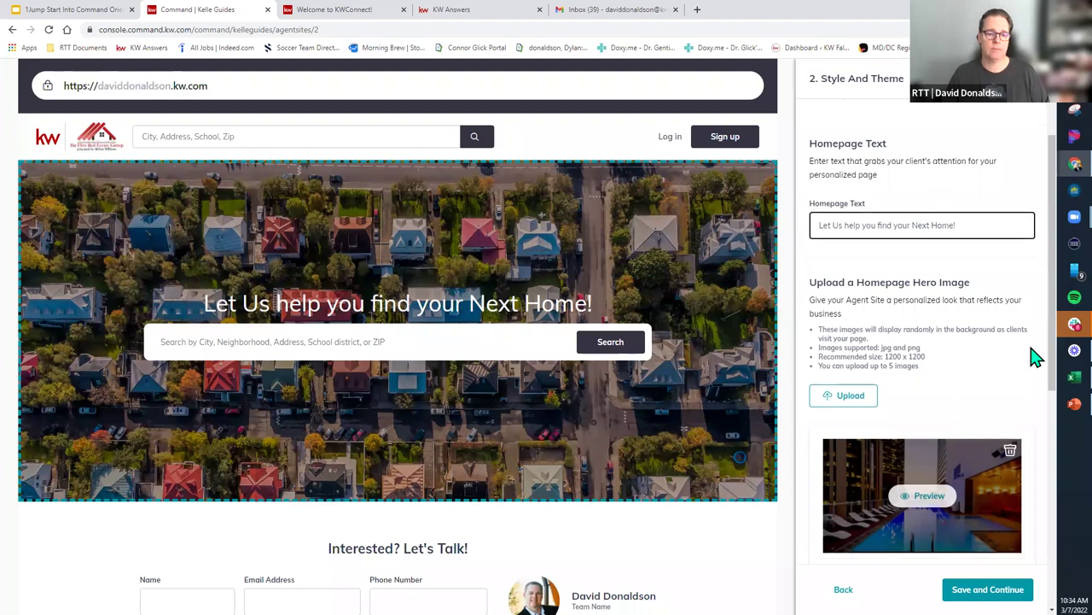
scroll(1035, 357, down, 1)
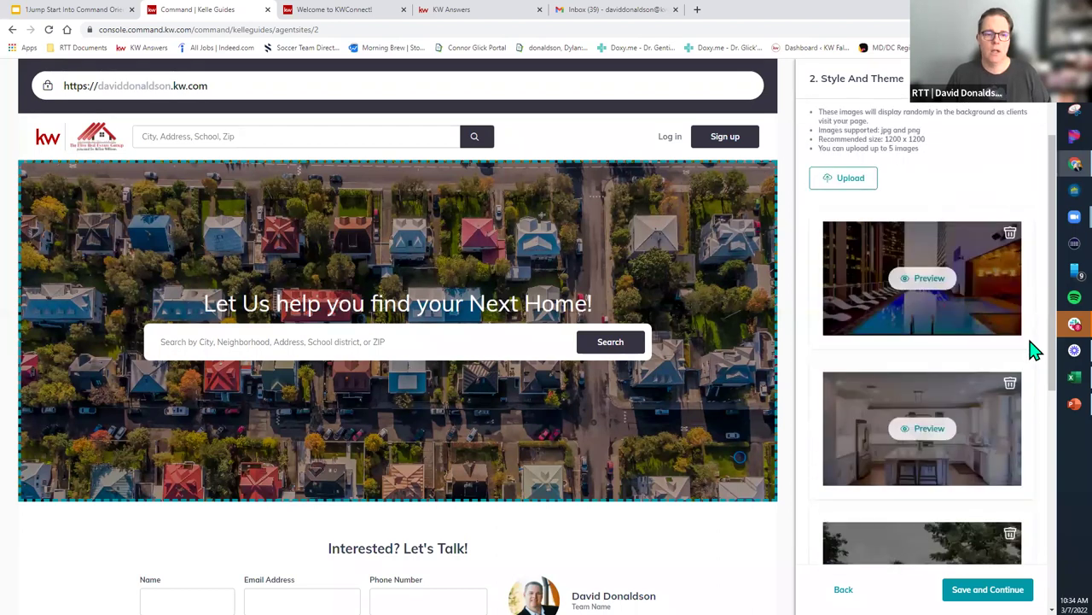
scroll(1035, 352, up, 1)
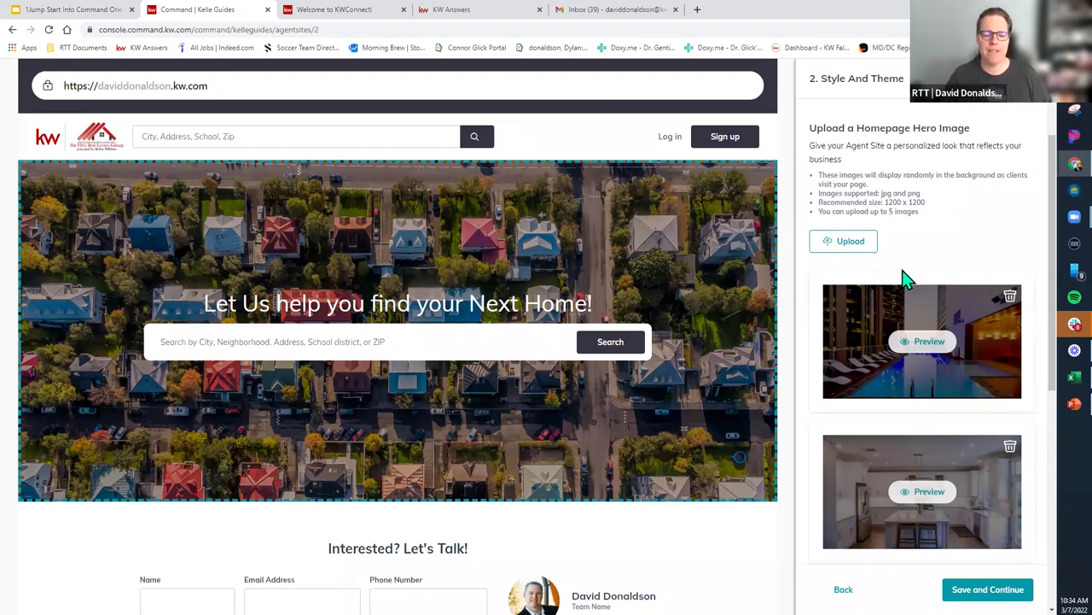
scroll(931, 325, down, 5)
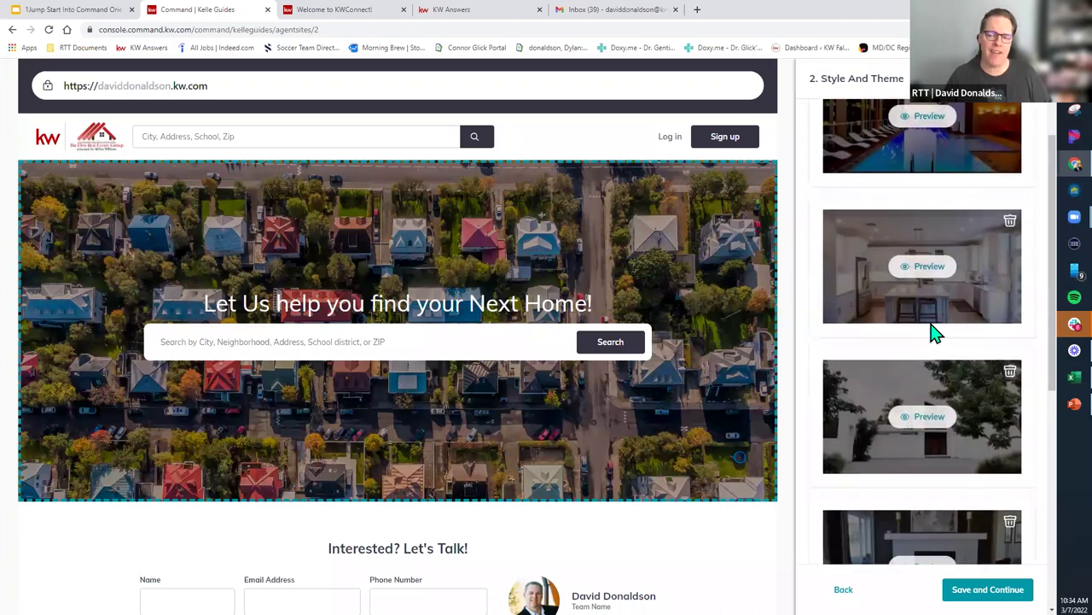
scroll(931, 323, up, 5)
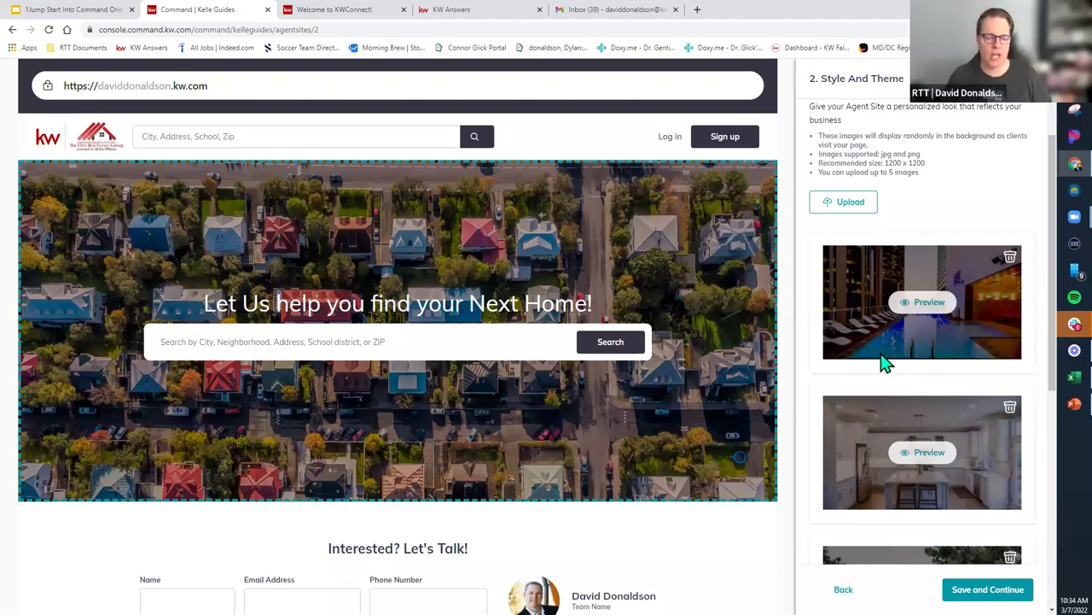
scroll(883, 358, down, 1)
scroll(881, 353, up, 1)
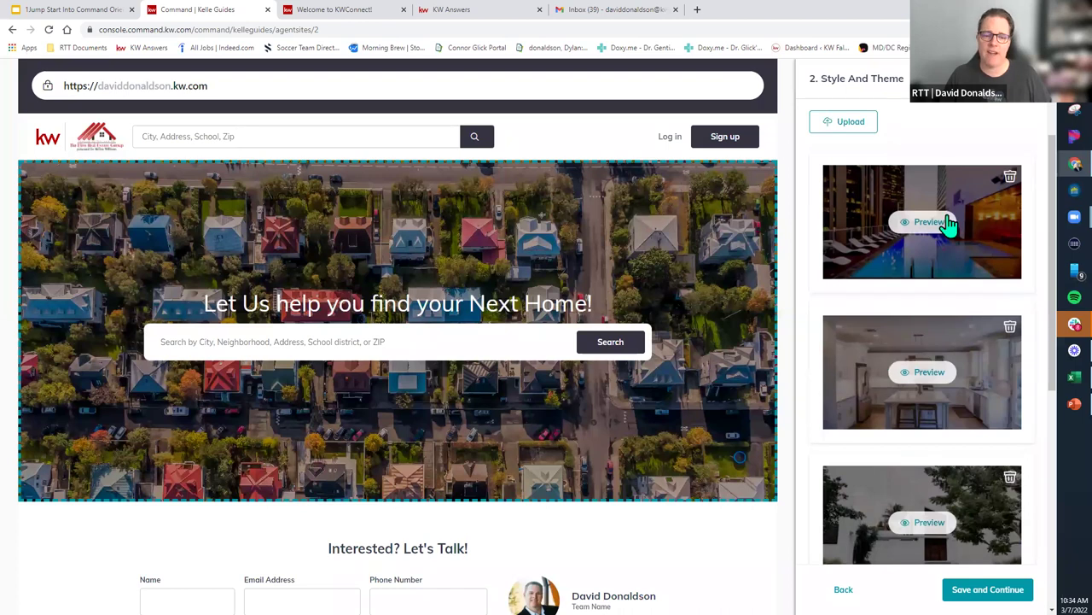
click(1012, 182)
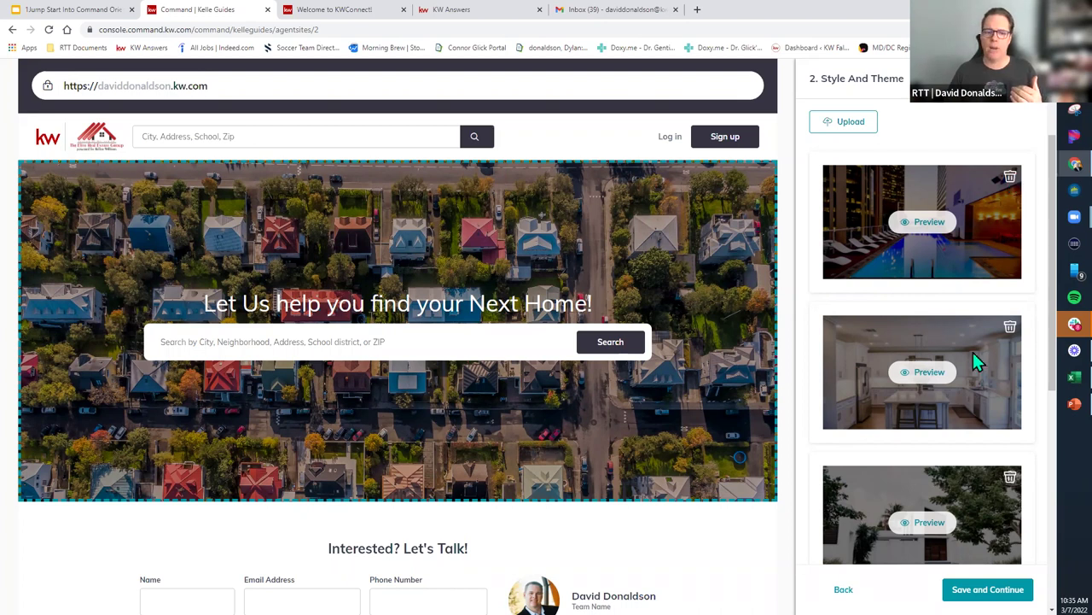
scroll(965, 363, up, 1)
scroll(965, 364, down, 2)
scroll(965, 364, up, 2)
click(895, 183)
drag(935, 191, 888, 185)
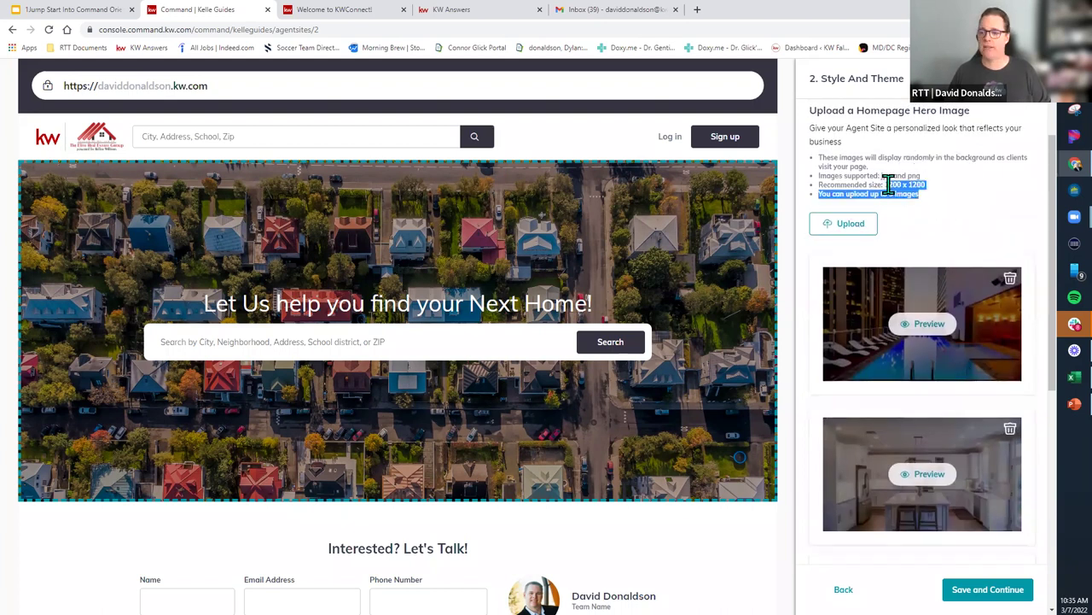
click(942, 231)
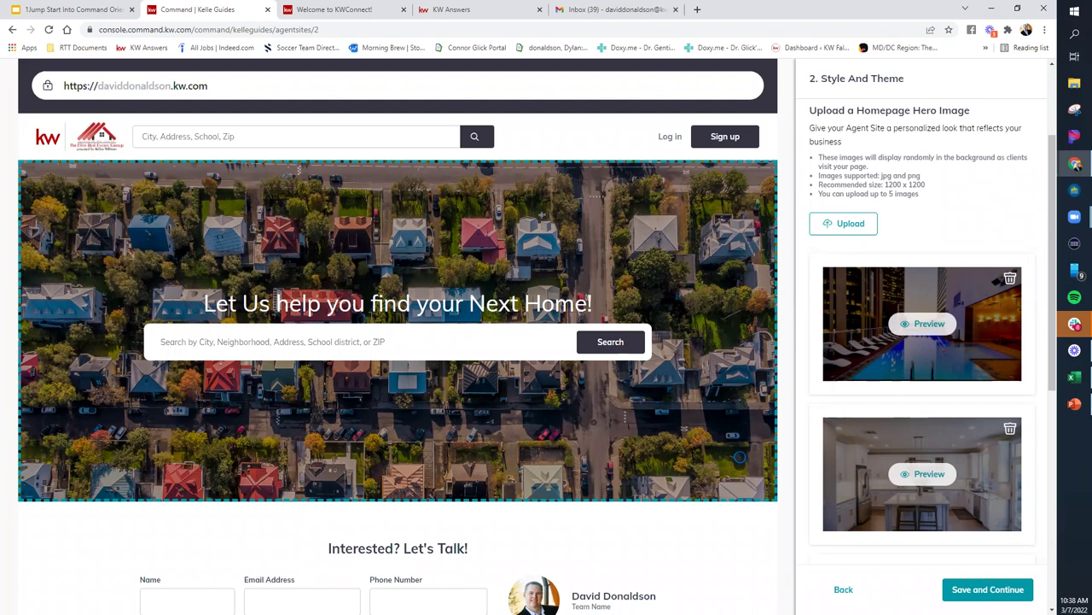
Step: Go back to step 1, Subdomain, and expand Marketing Profile Information
click(843, 588)
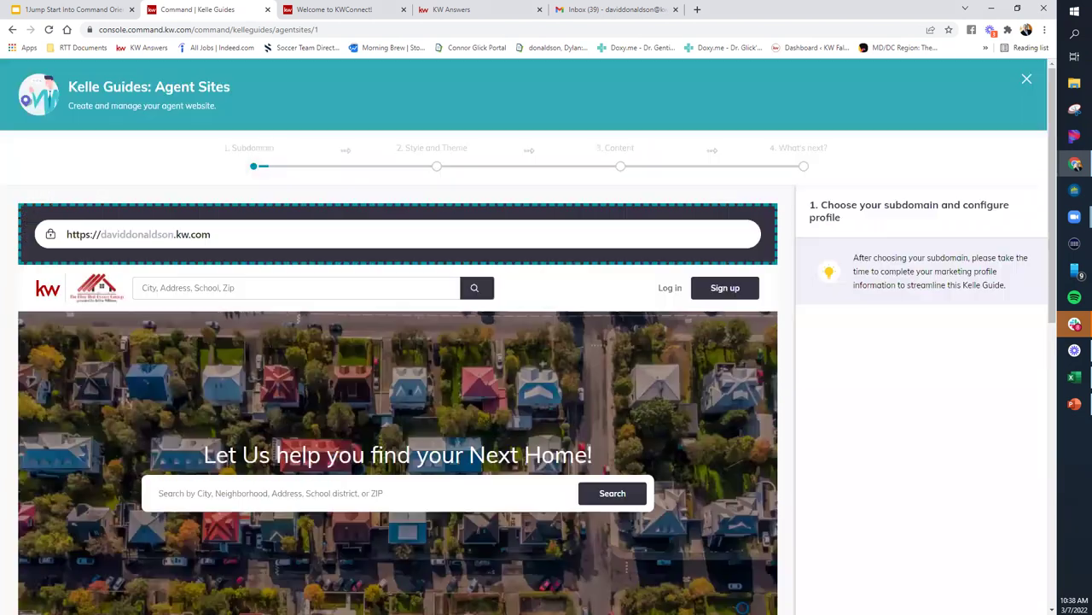
click(853, 510)
scroll(858, 516, down, 3)
scroll(859, 517, down, 2)
scroll(854, 520, up, 1)
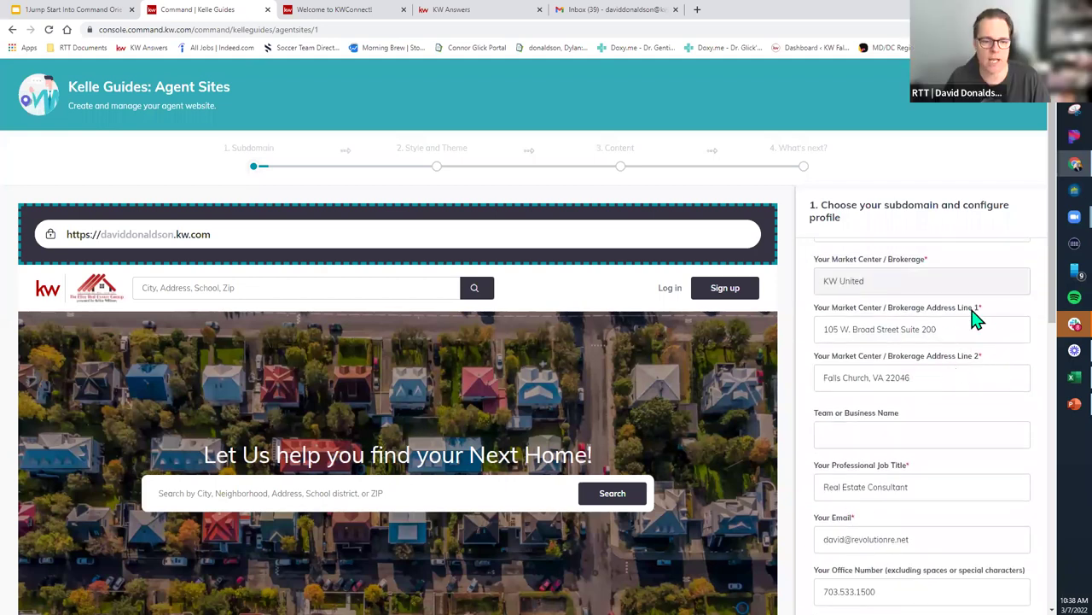
Step: Review the brokerage street address and the city and ZIP fields in the profile
drag(947, 333, 887, 351)
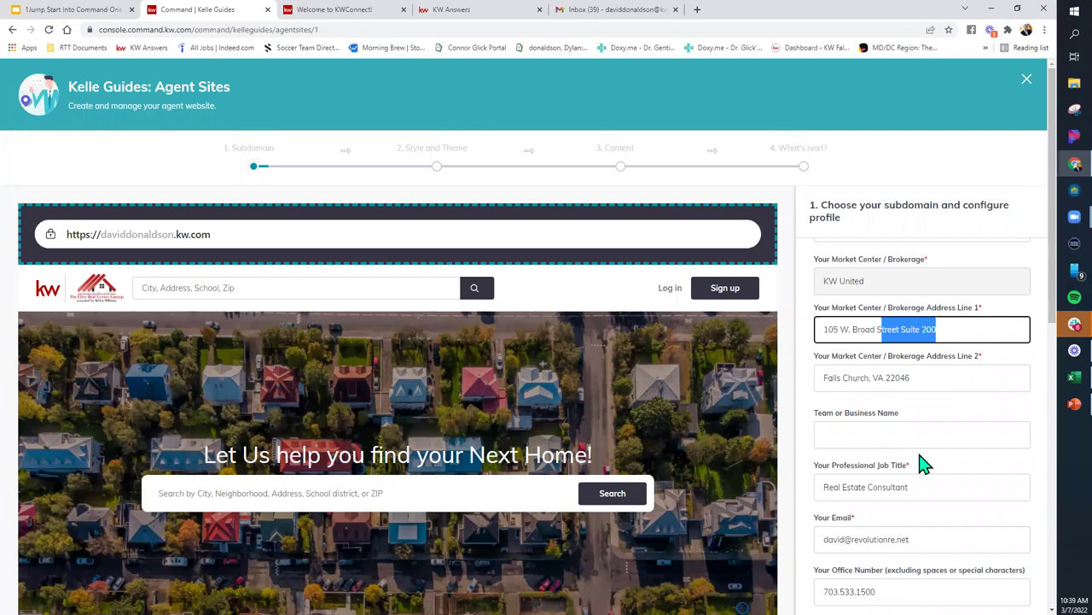
scroll(922, 464, down, 2)
scroll(1031, 349, up, 3)
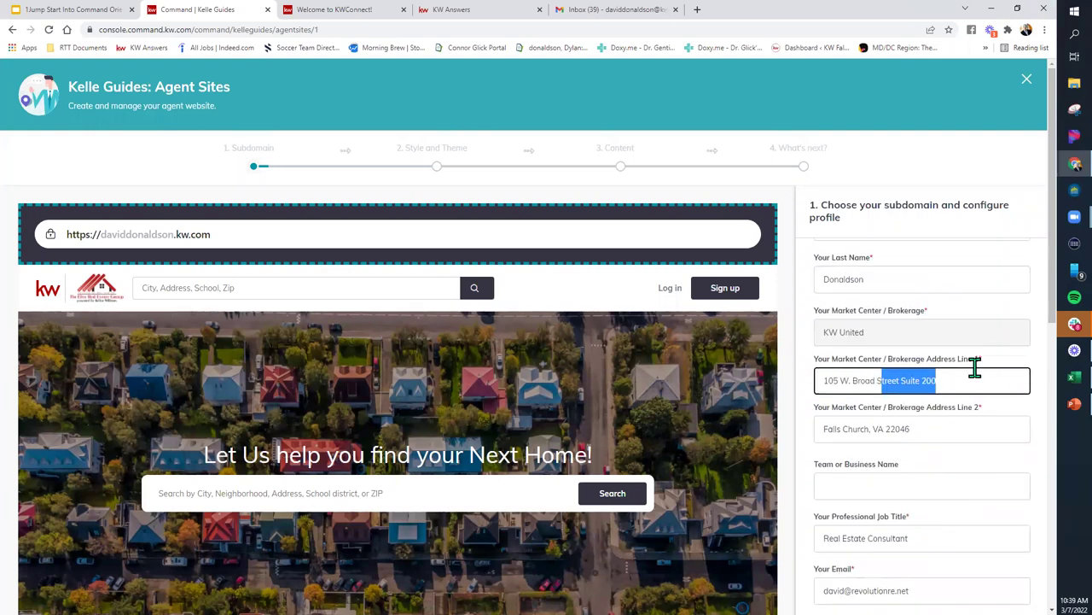
drag(913, 429, 832, 461)
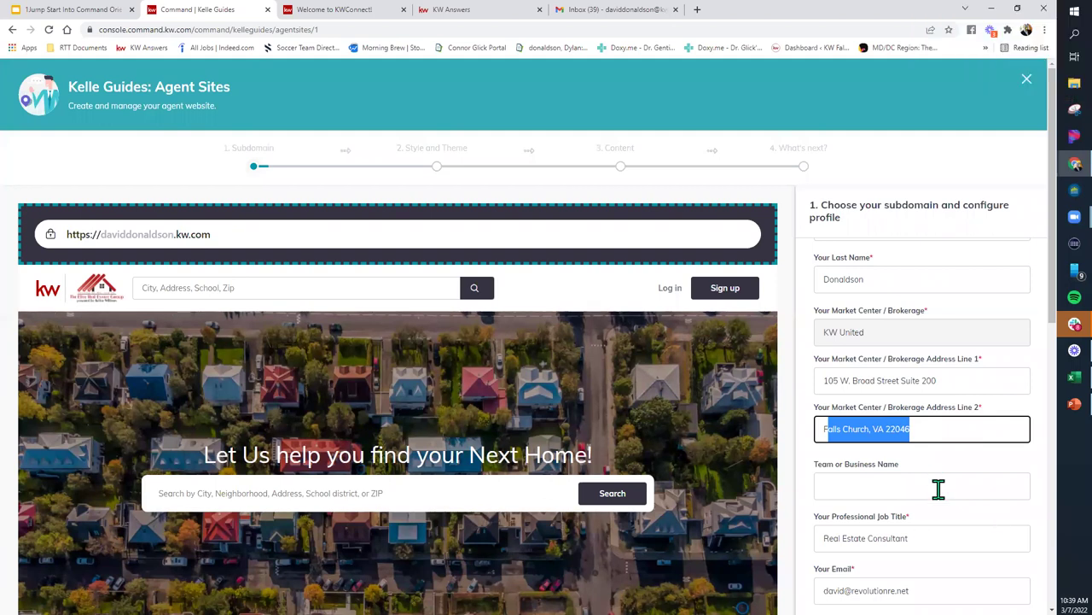
scroll(939, 488, down, 3)
scroll(939, 489, up, 1)
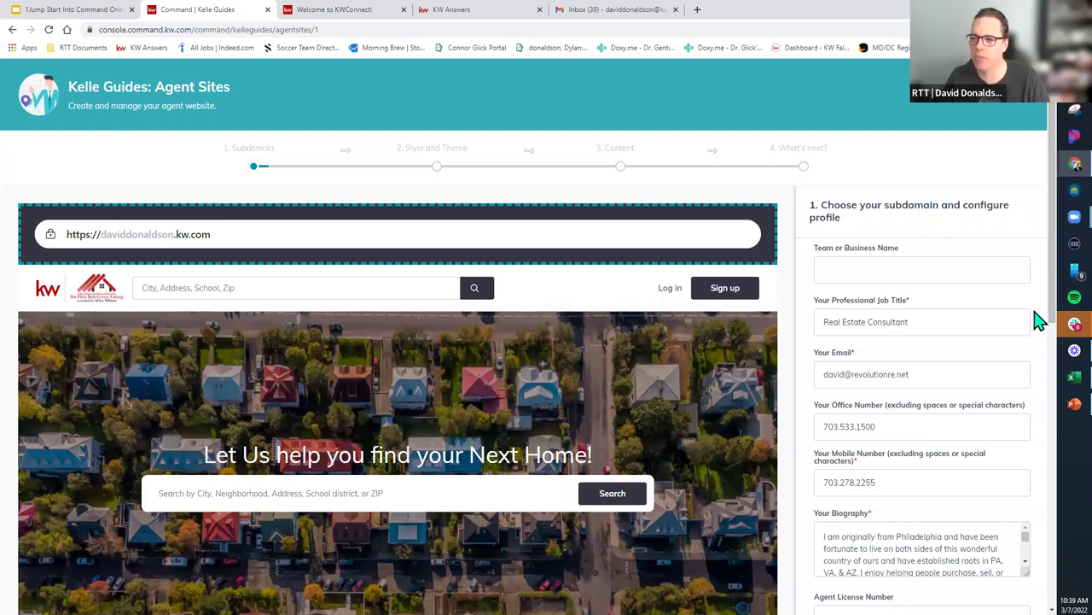
scroll(1002, 329, down, 3)
scroll(1002, 330, up, 8)
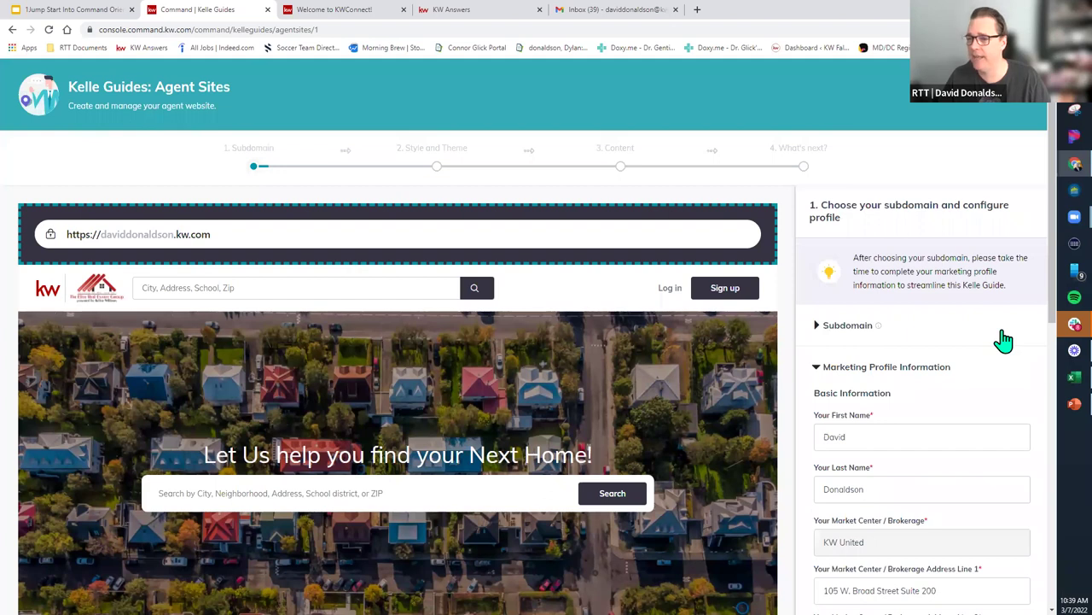
click(1002, 333)
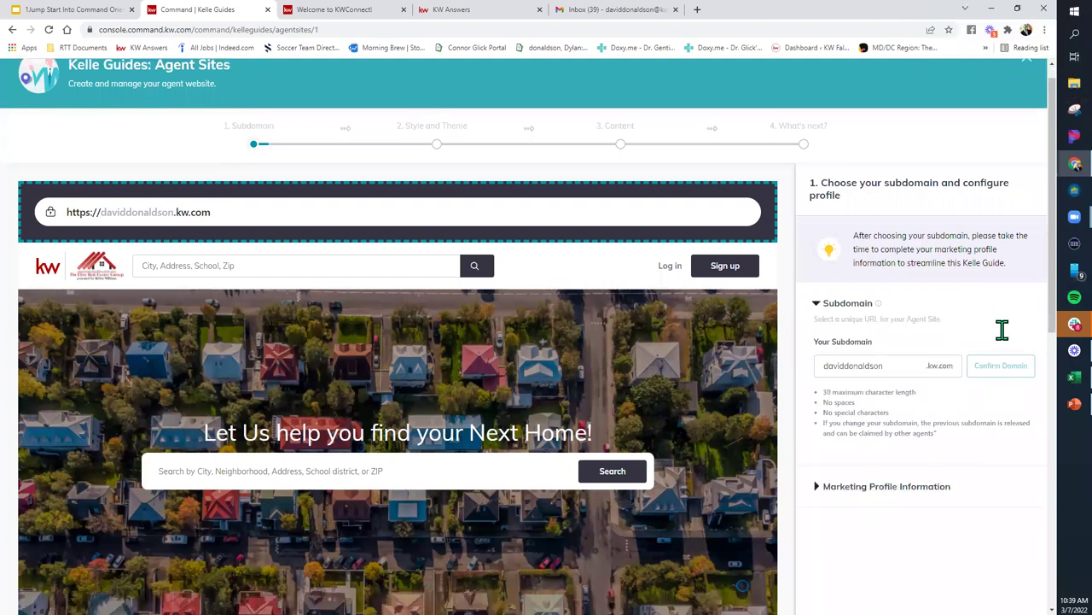
scroll(999, 330, down, 2)
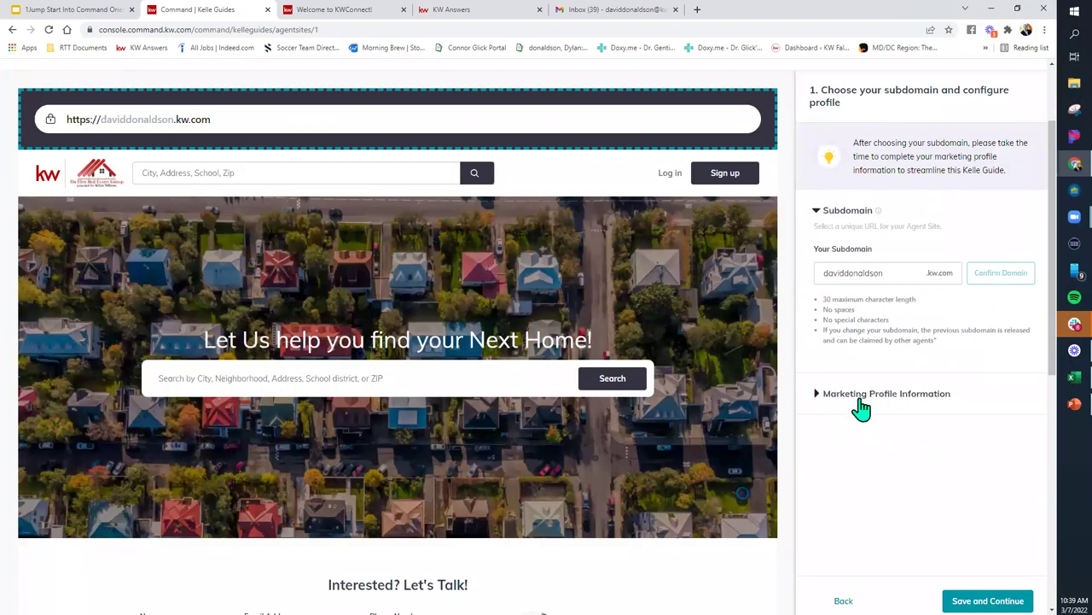
click(851, 398)
scroll(851, 297, down, 2)
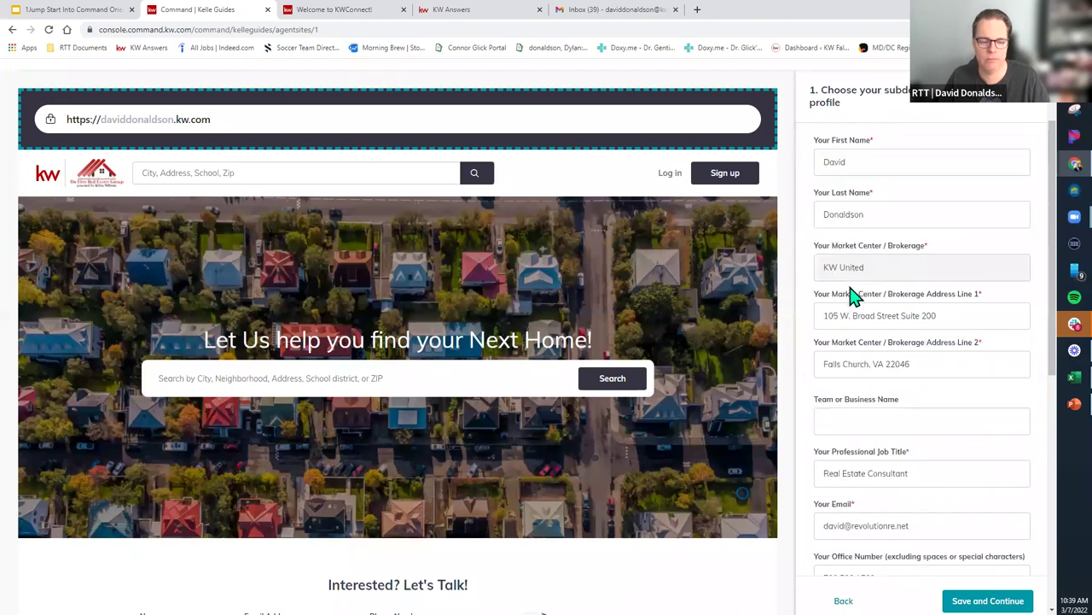
scroll(937, 519, down, 3)
drag(872, 396, 792, 426)
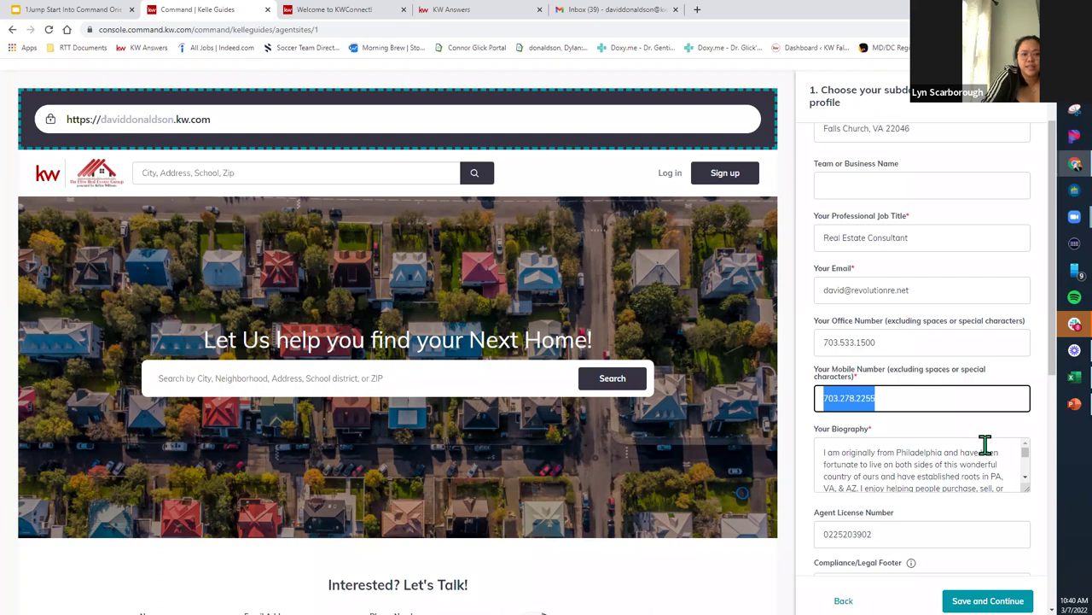
scroll(985, 444, down, 5)
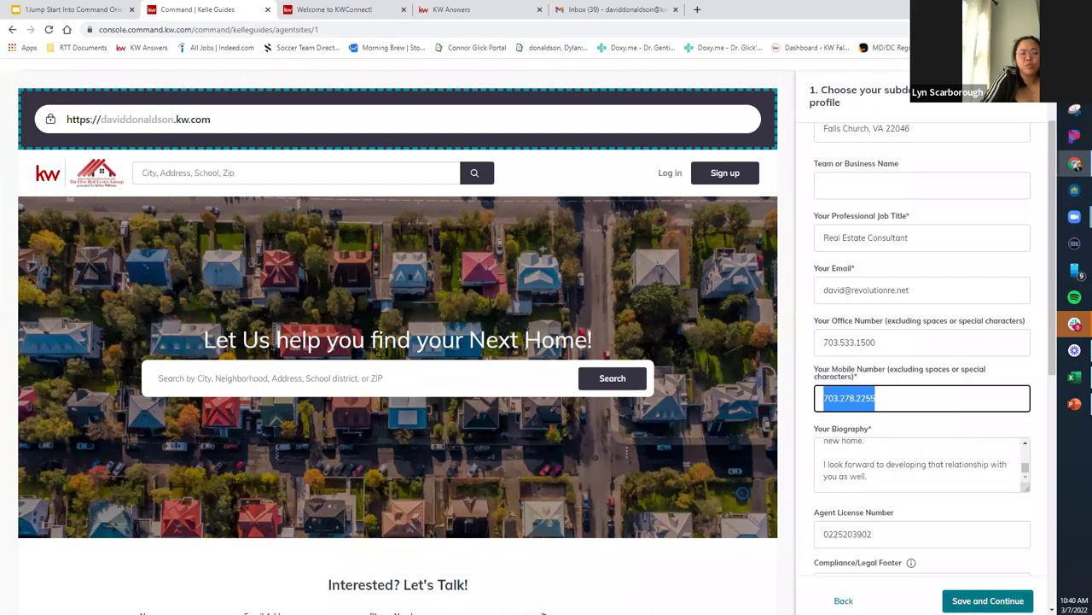
key(Return)
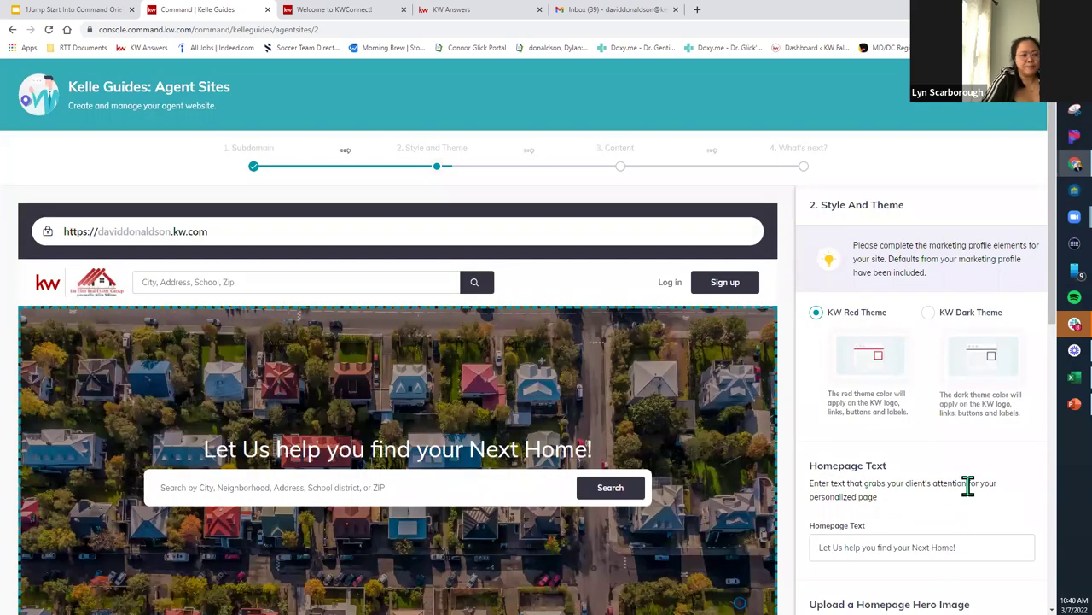
scroll(968, 484, down, 8)
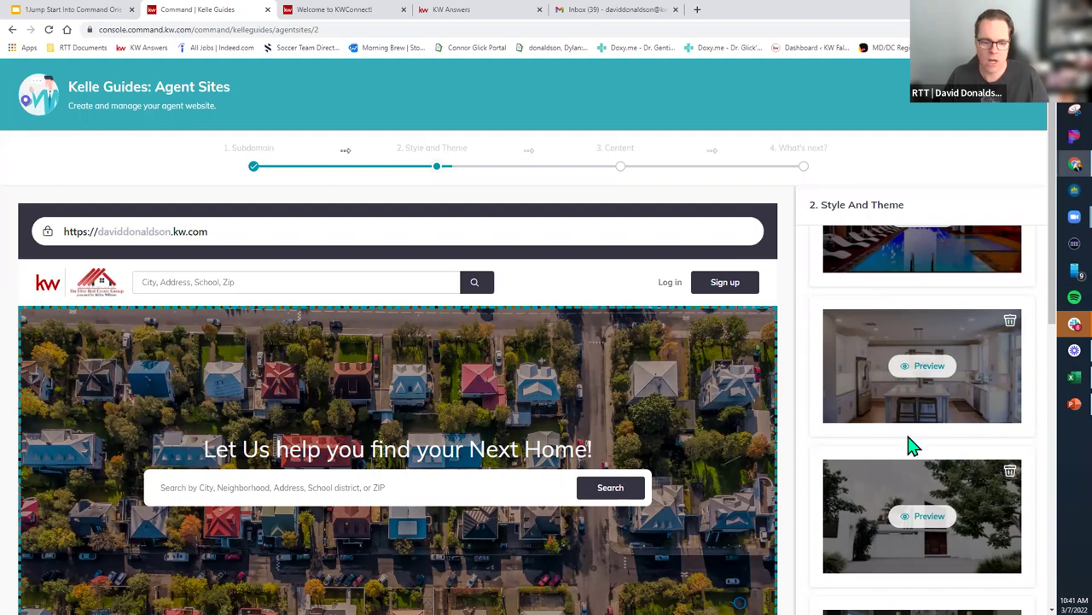
scroll(909, 444, down, 3)
scroll(910, 444, down, 5)
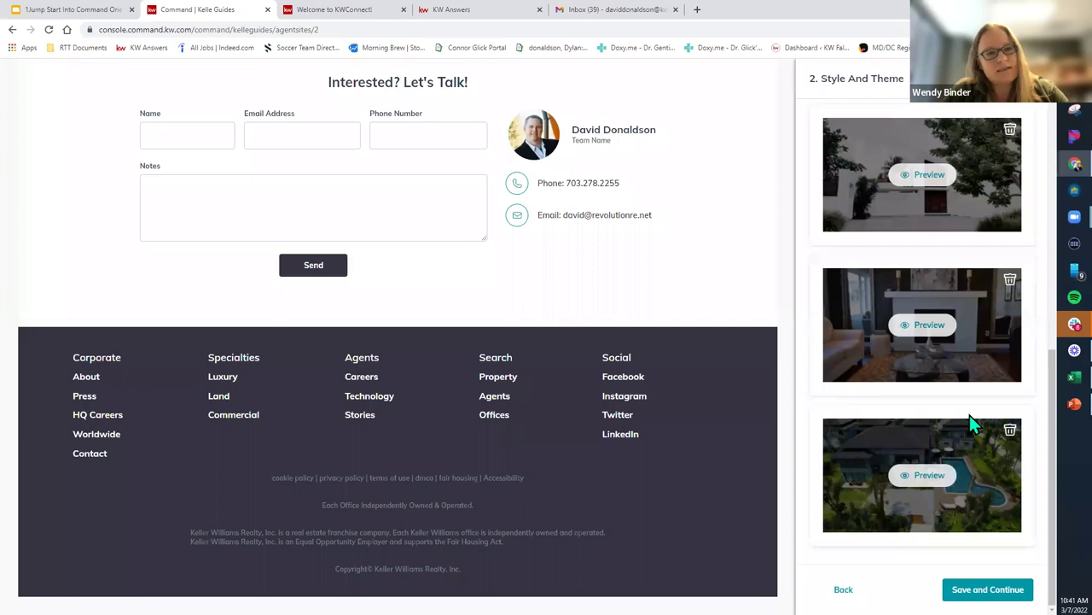
scroll(969, 415, up, 5)
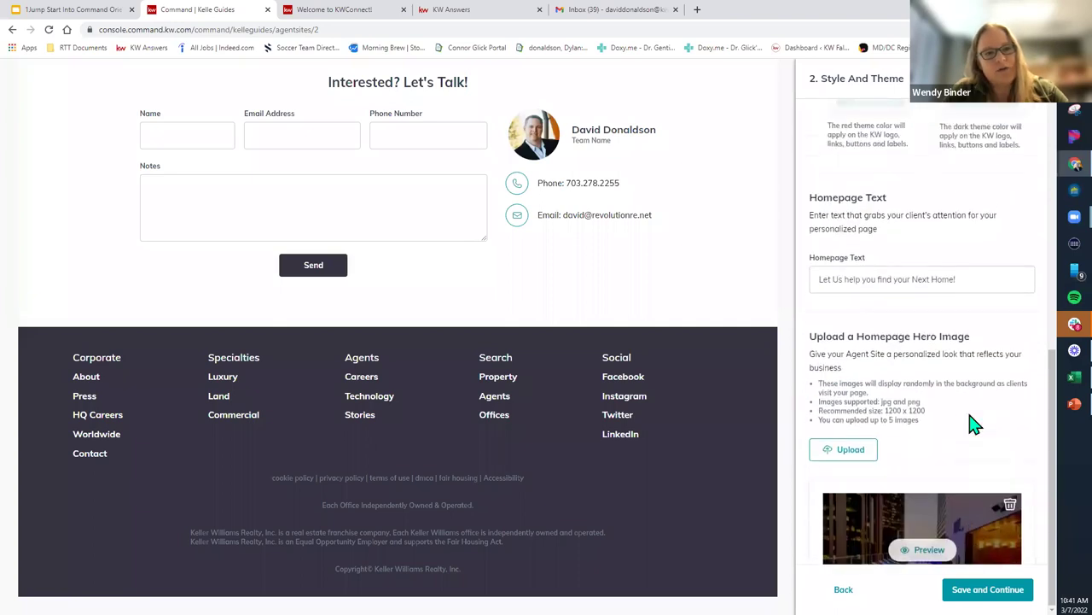
scroll(973, 424, up, 1)
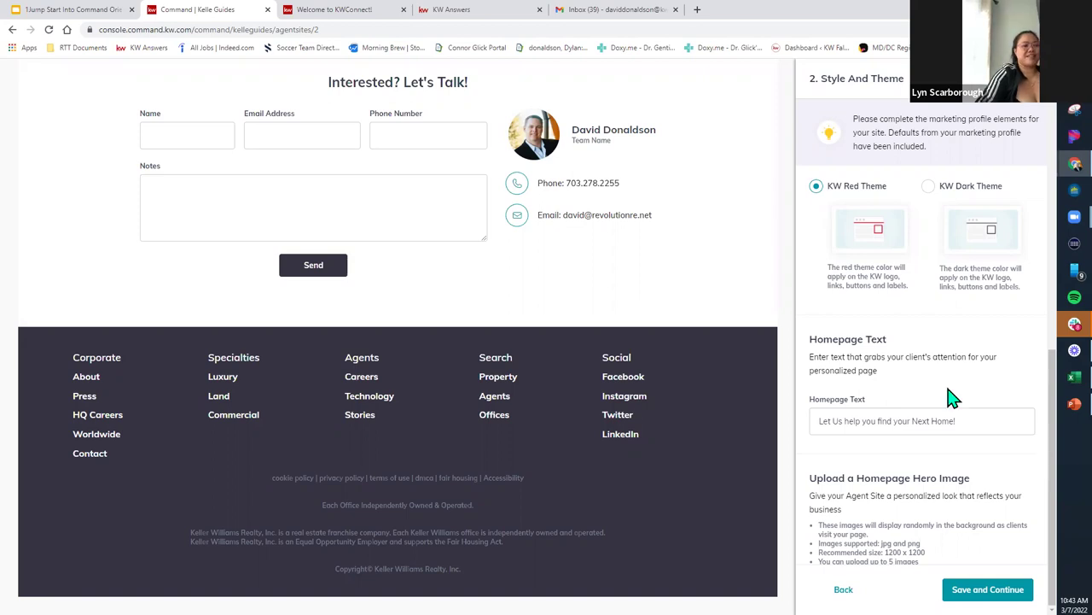
scroll(952, 397, down, 3)
scroll(952, 397, up, 3)
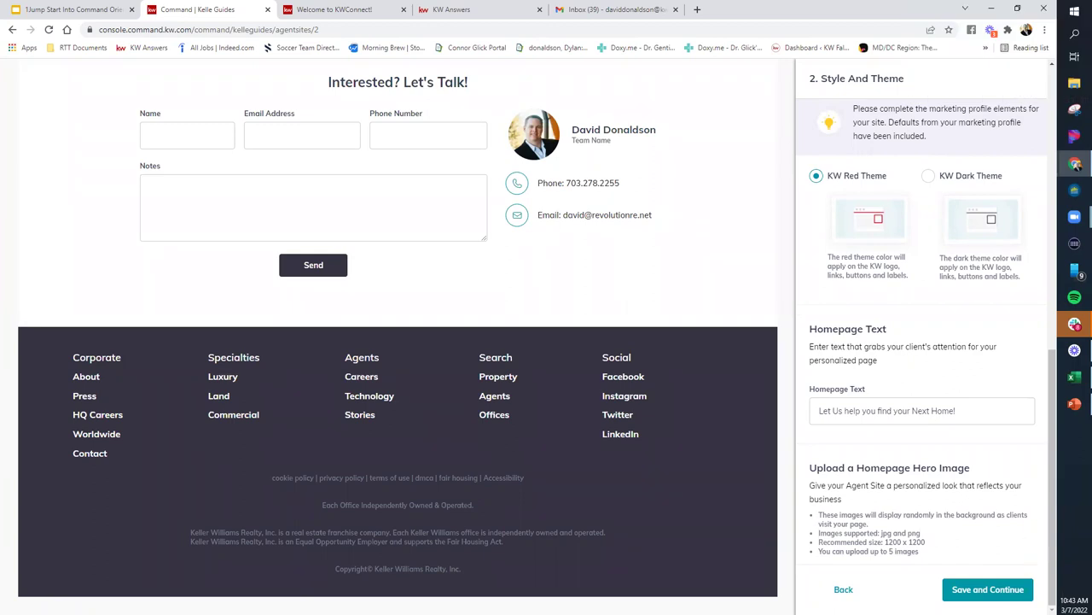
scroll(978, 486, down, 3)
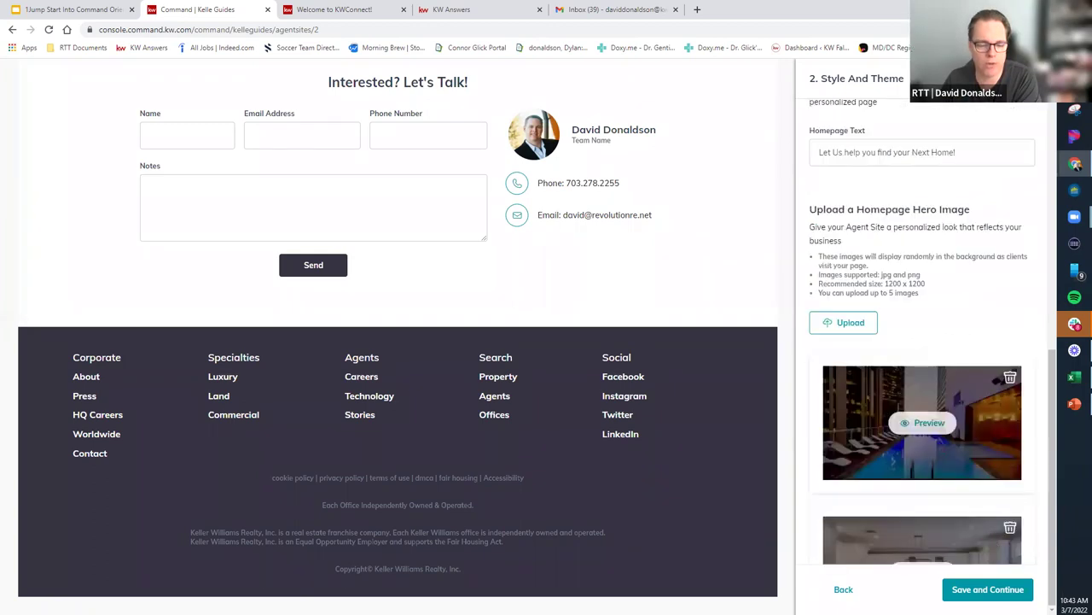
Step: Save the KW Red Theme and hero images and advance to step 3, Content
click(987, 589)
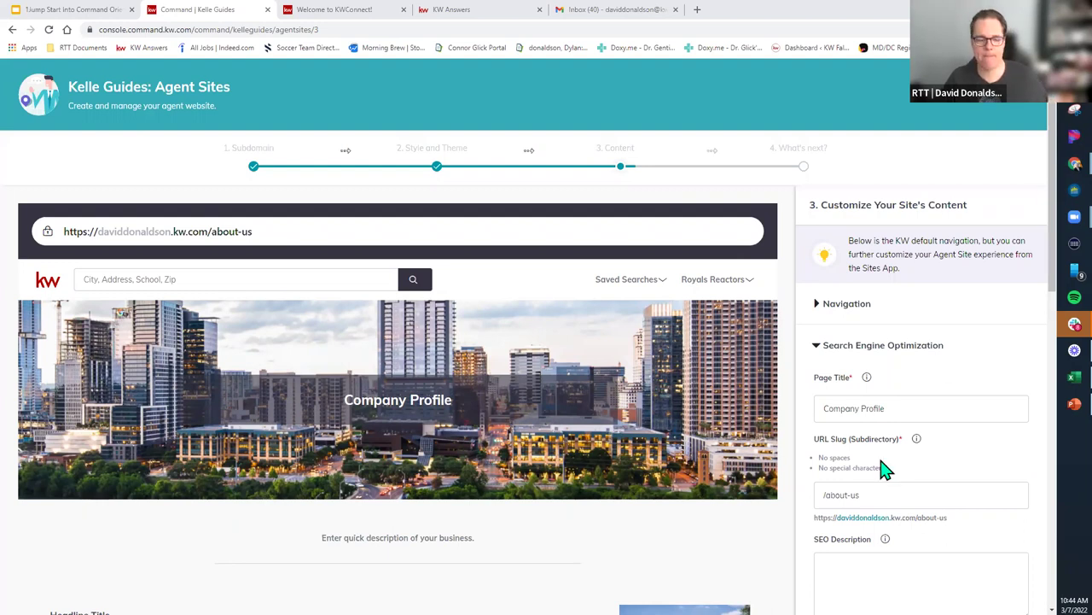
Step: Collapse the Search Engine Optimization settings on the Company Profile page
scroll(892, 480, down, 1)
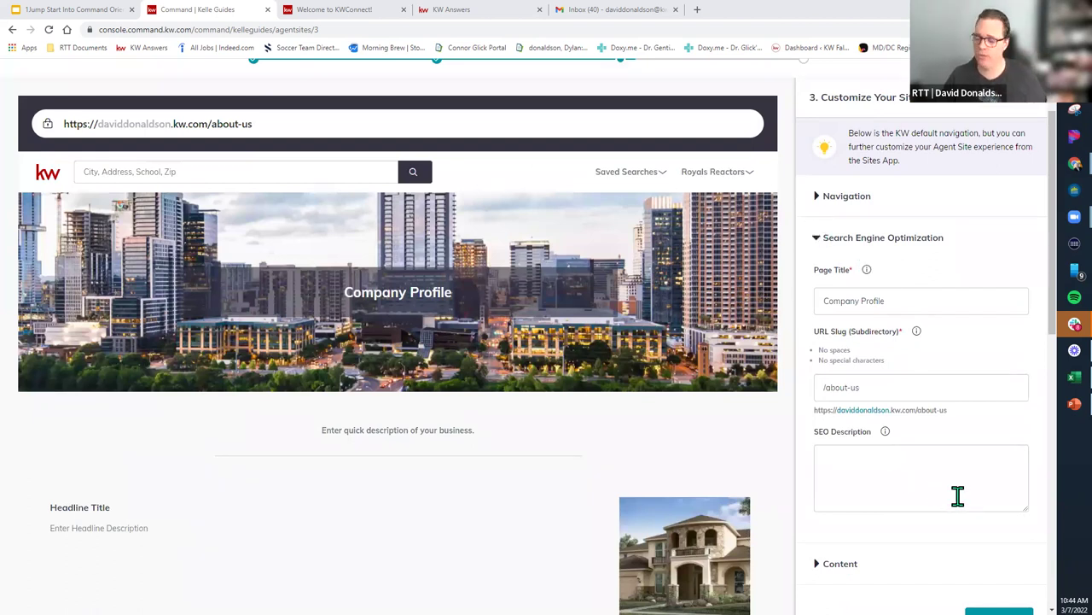
scroll(911, 500, down, 3)
scroll(911, 500, up, 3)
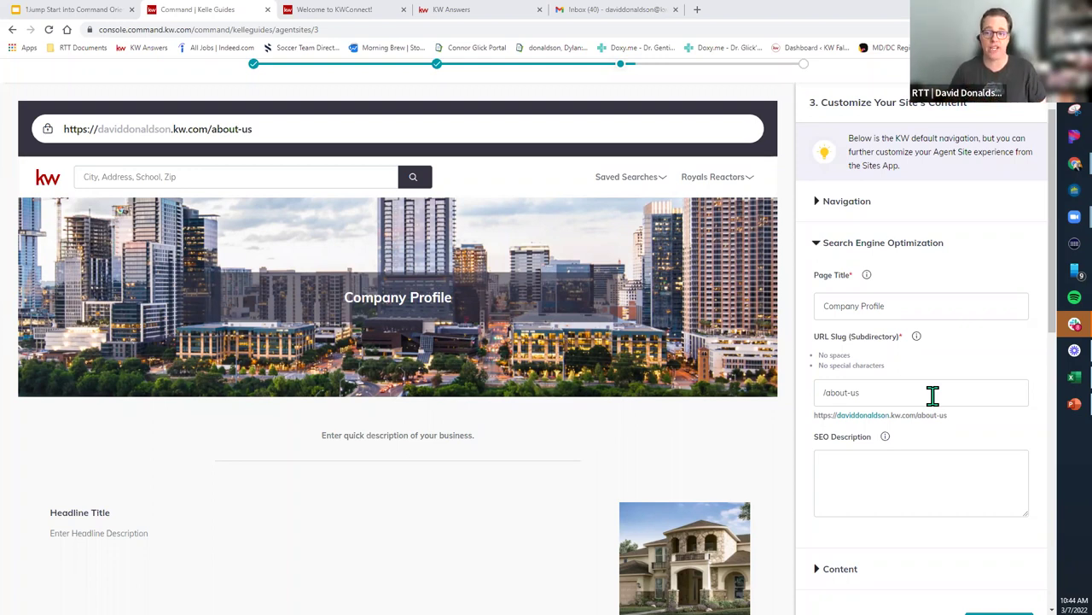
click(817, 249)
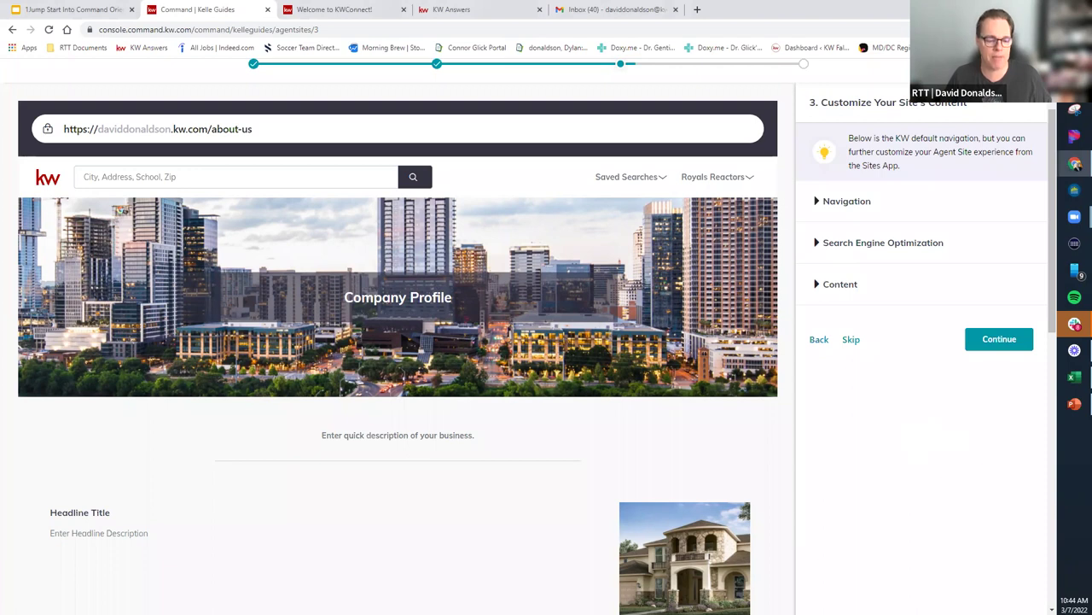
Step: Expand Navigation to review the site's page list, then collapse it again
scroll(910, 532, down, 2)
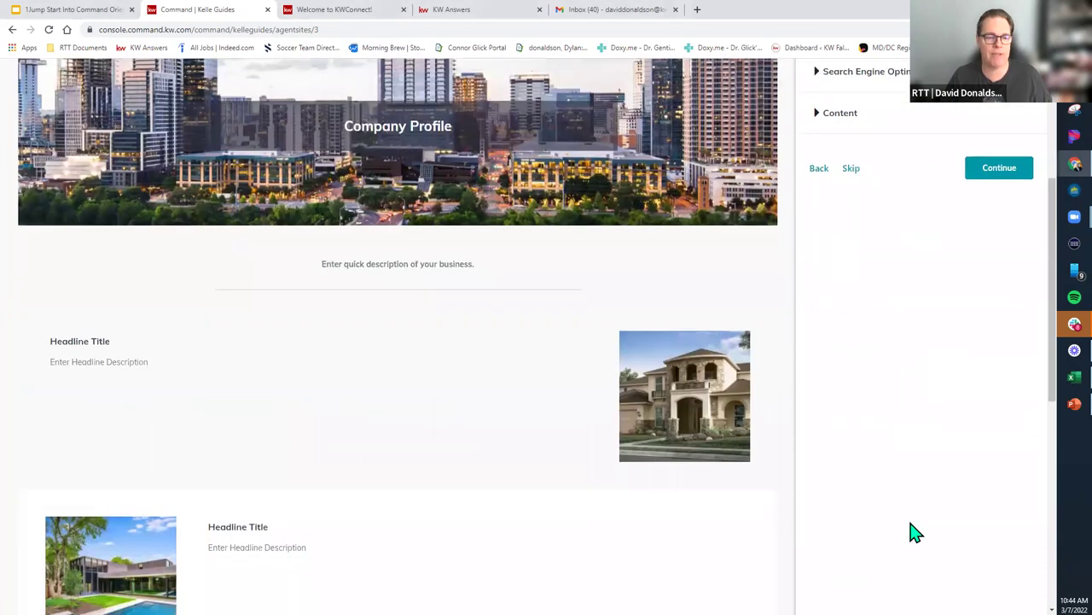
scroll(910, 532, up, 5)
scroll(909, 532, down, 3)
scroll(909, 532, up, 1)
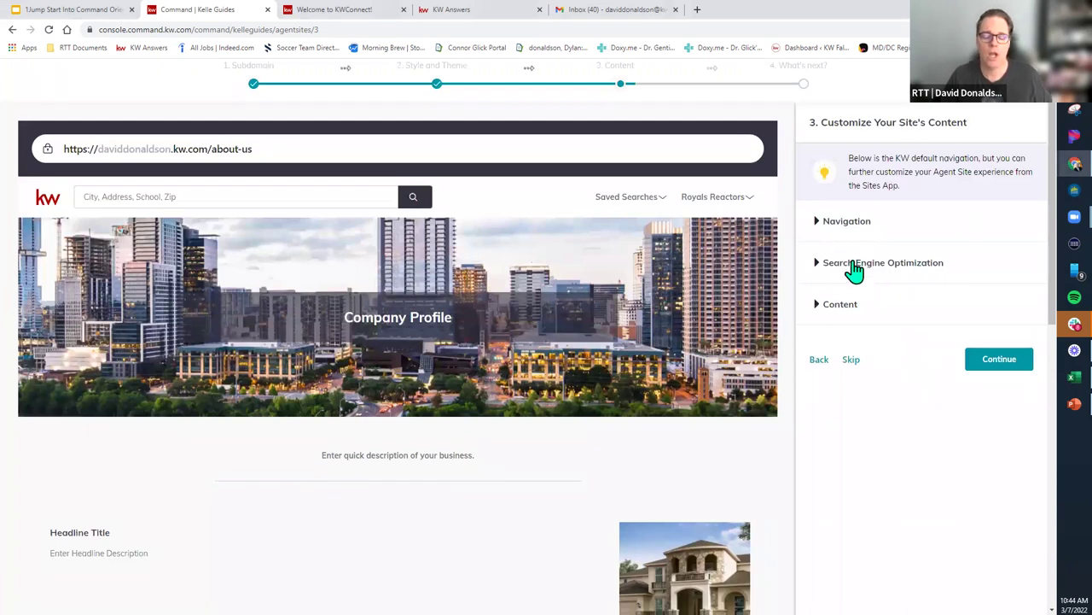
click(819, 224)
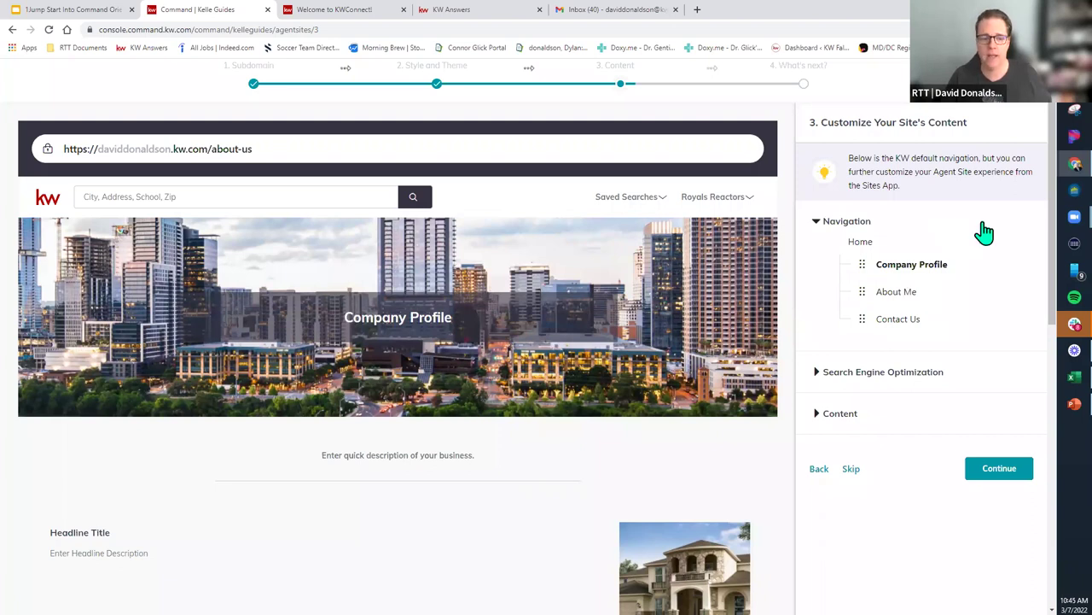
scroll(927, 273, down, 1)
scroll(927, 273, down, 1)
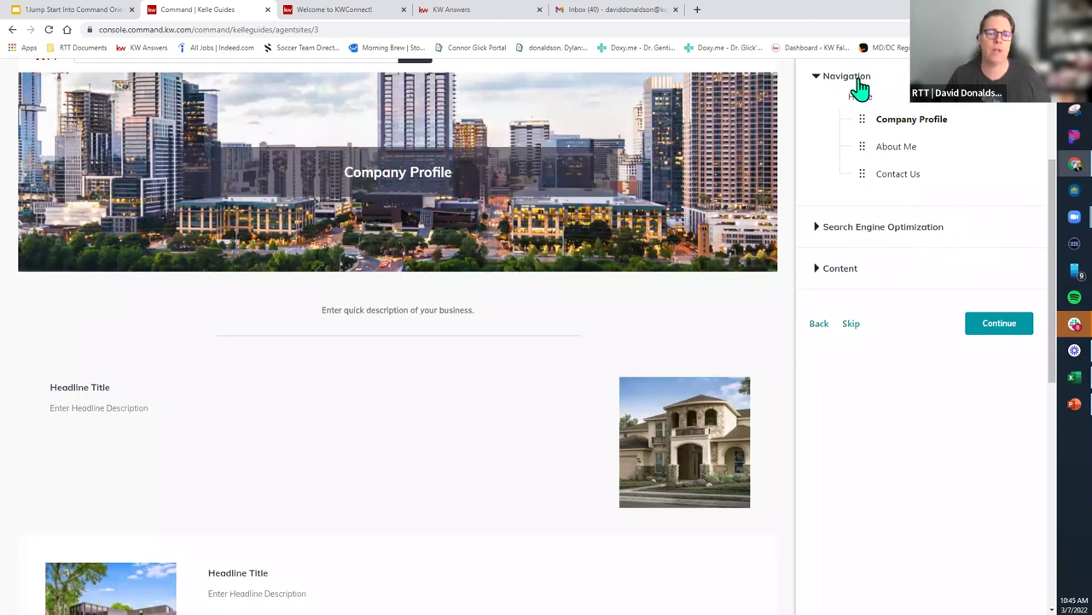
click(817, 77)
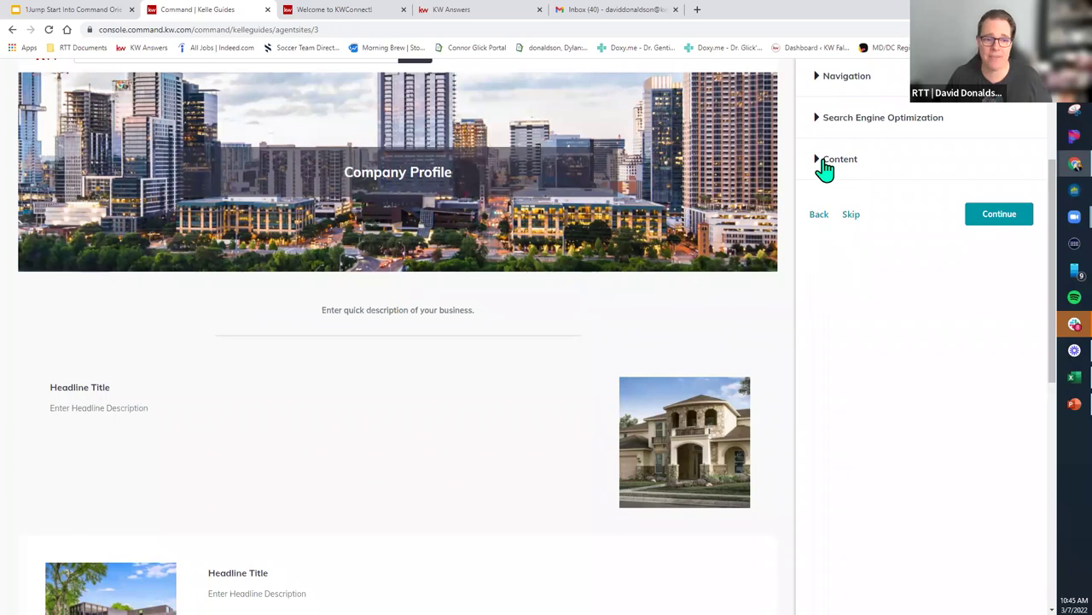
Step: Open the page content settings and retype the Page Header as 'KW Untied Falls Church'
click(827, 164)
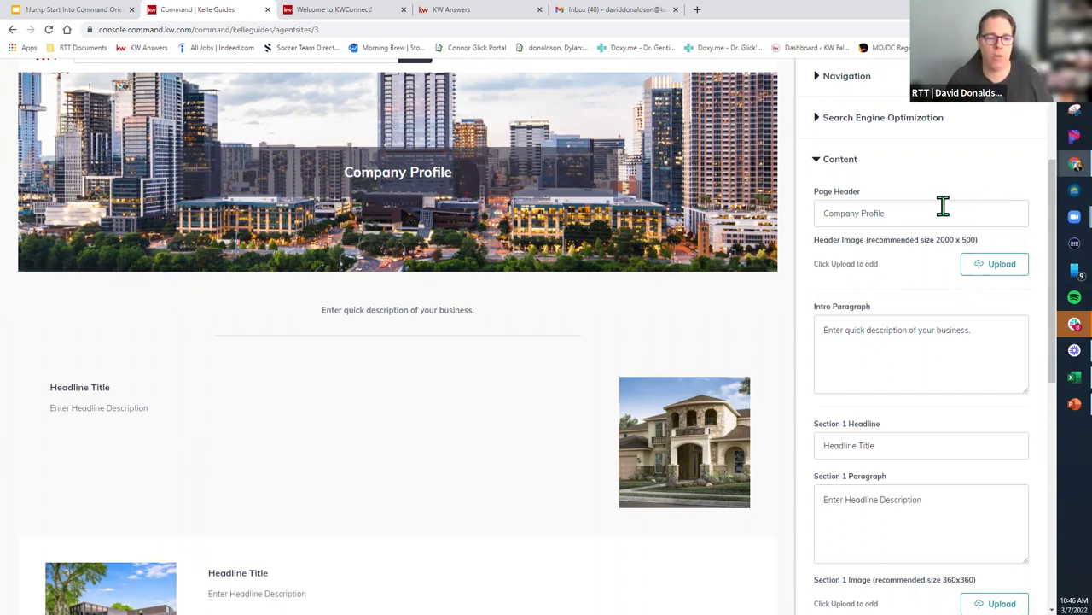
drag(899, 213, 810, 214)
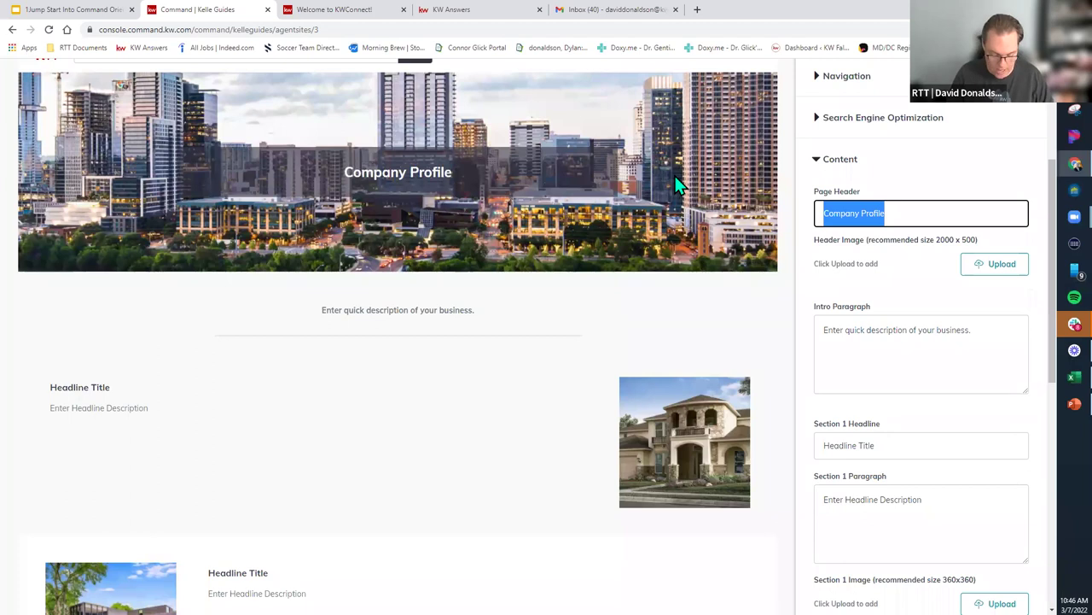
text(KW Untioed)
key(BackSpace)
key(BackSpace)
key(BackSpace)
key(BackSpace)
text(edf)
key(BackSpace)
text(Falls Church)
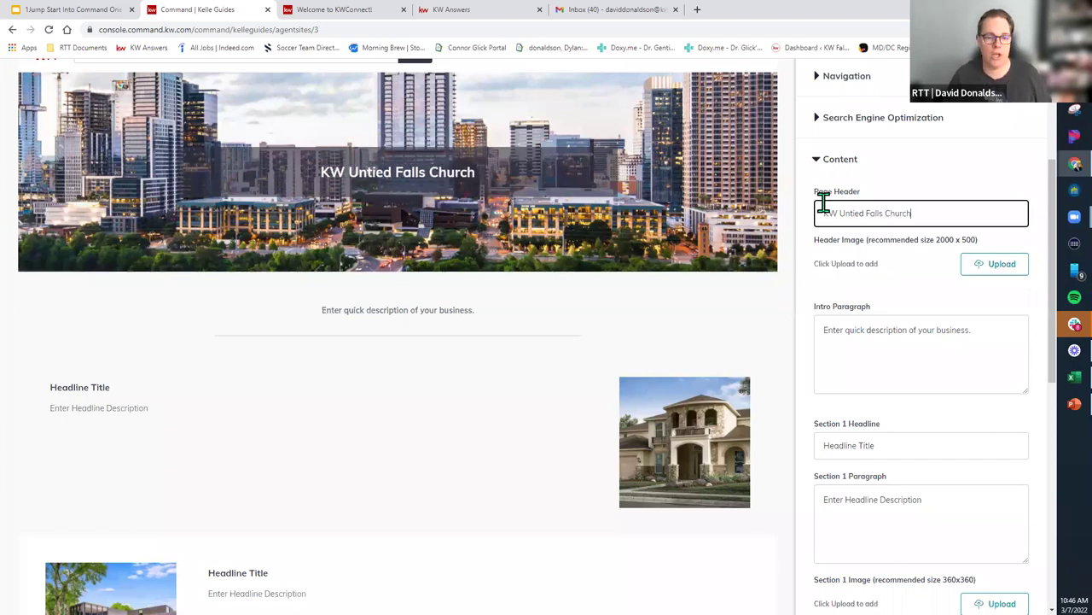
click(308, 198)
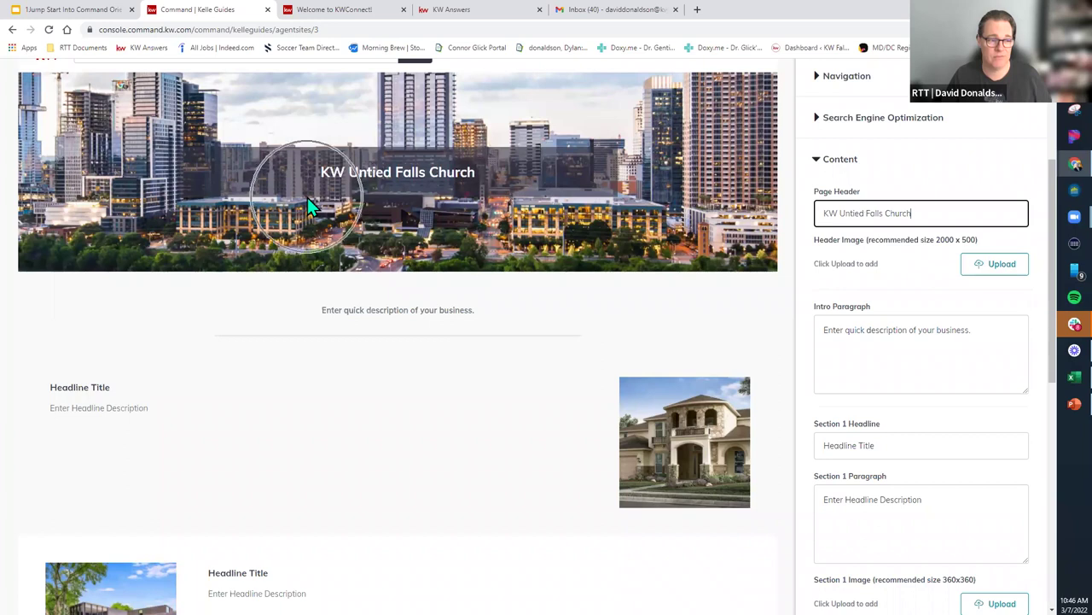
click(652, 182)
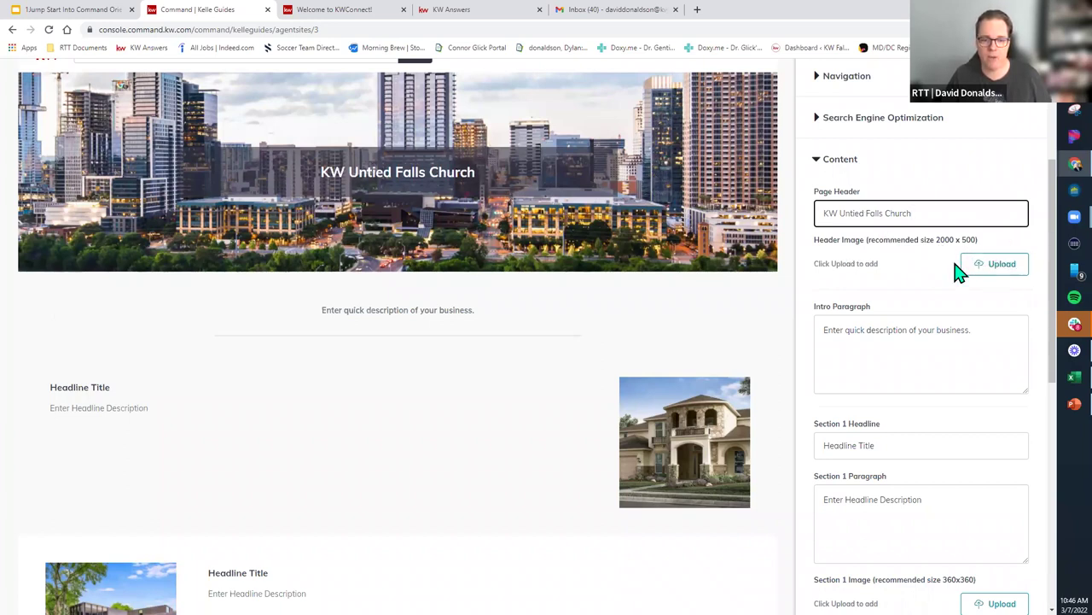
Step: Replace the Intro Paragraph placeholder with '250 Characters', correcting the misspelling via spelling suggestions
triple_click(938, 328)
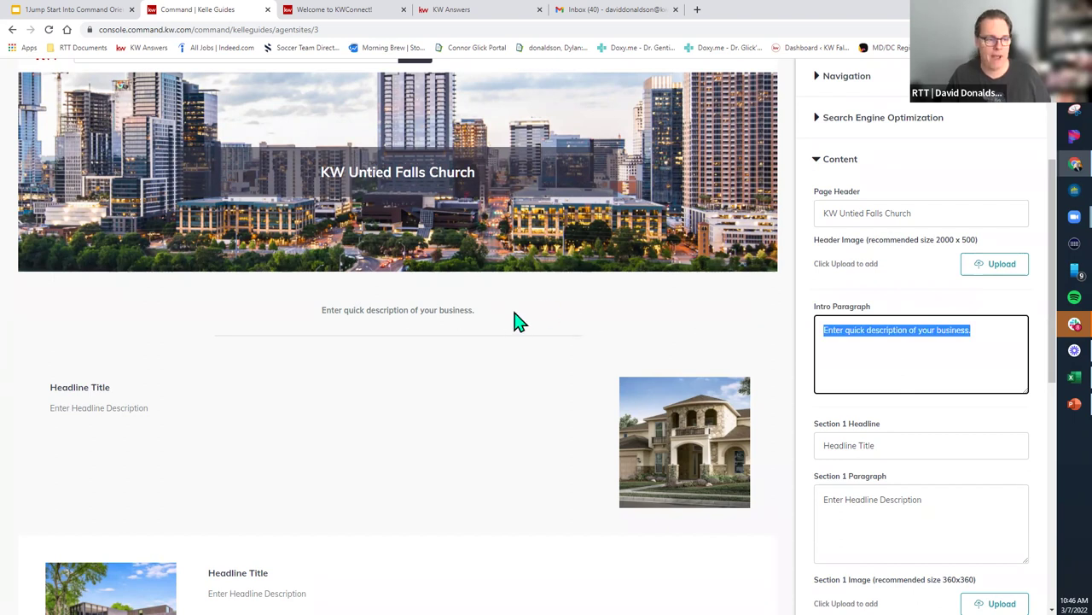
text(2)
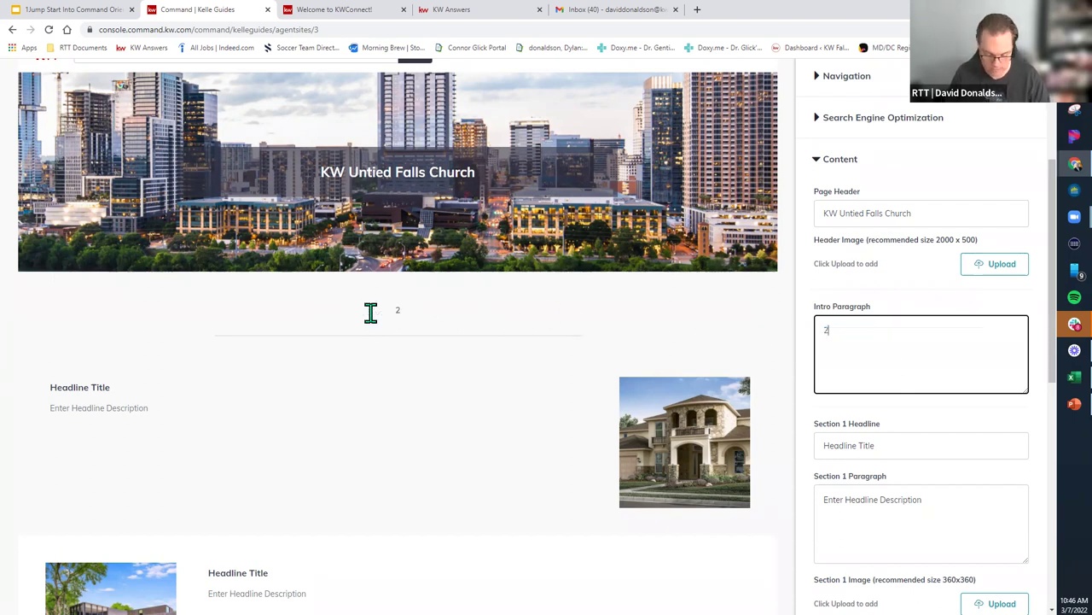
text(50 Charachters)
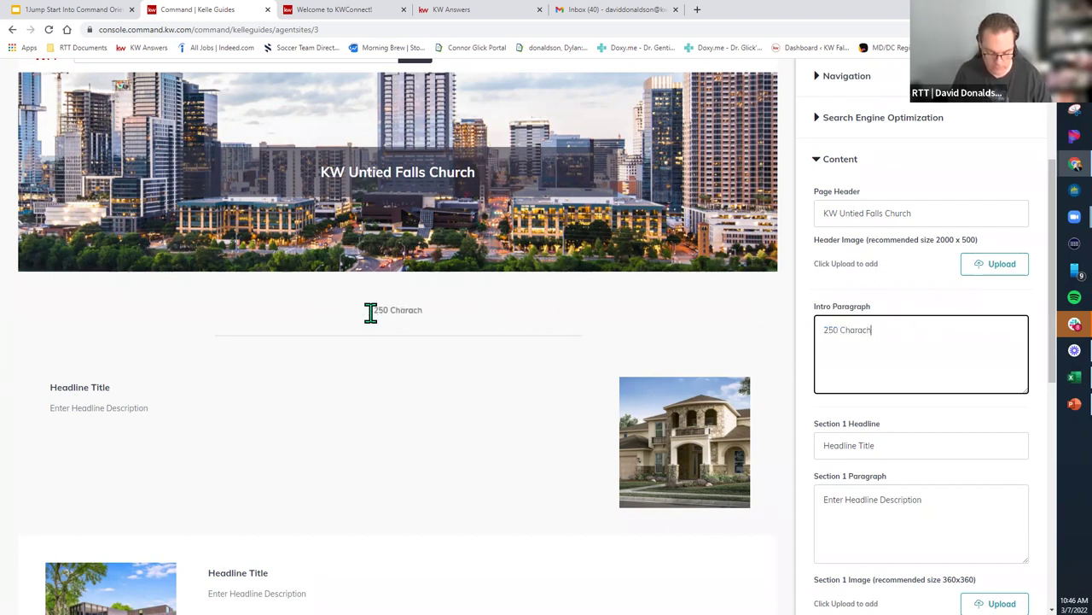
triple_click(421, 314)
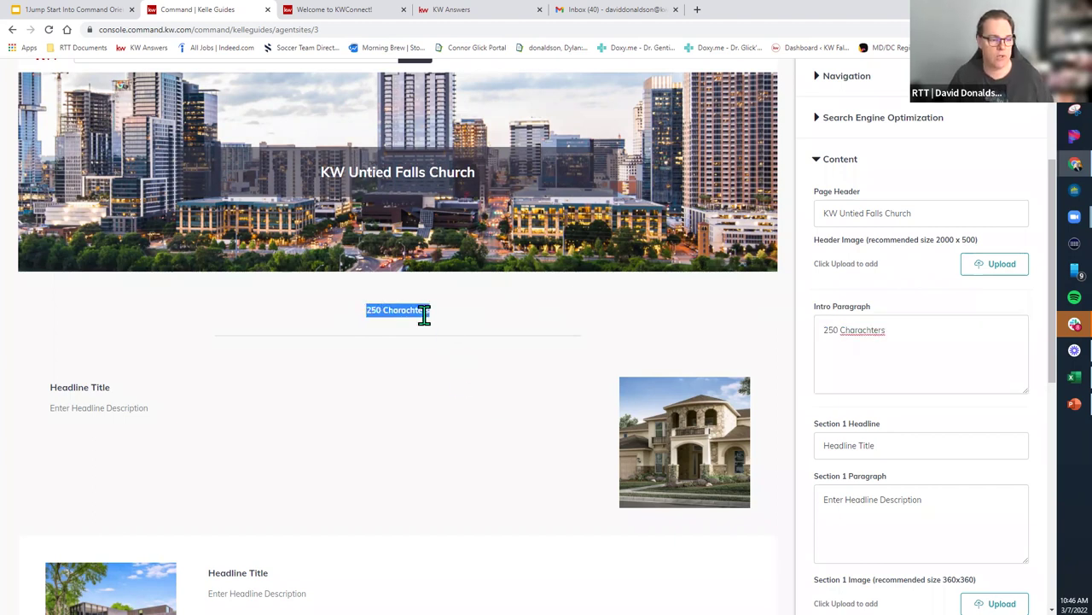
double_click(862, 330)
right_click(865, 333)
click(898, 336)
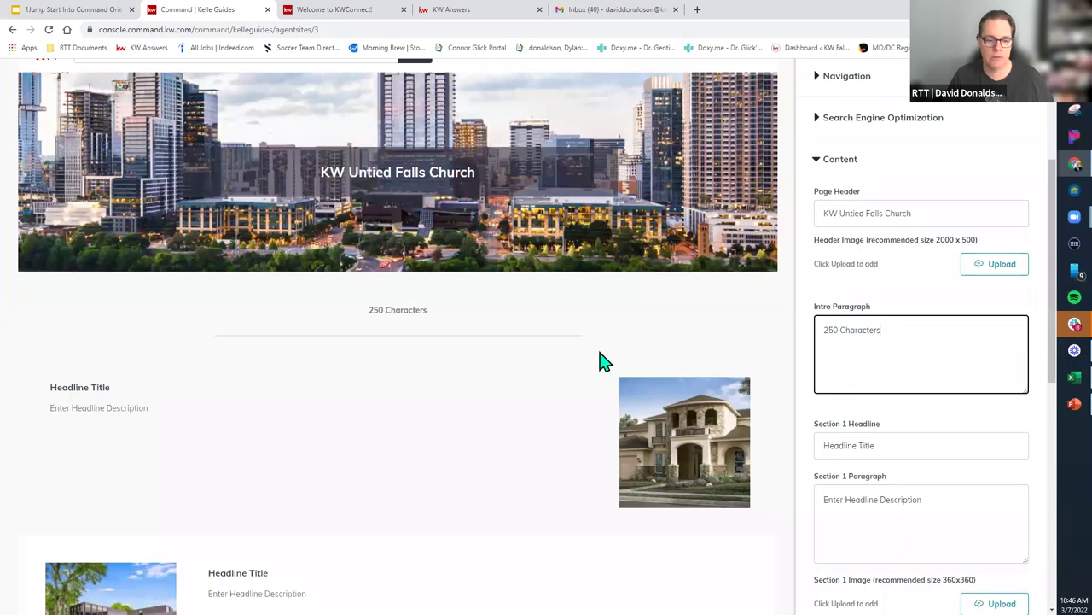
click(407, 306)
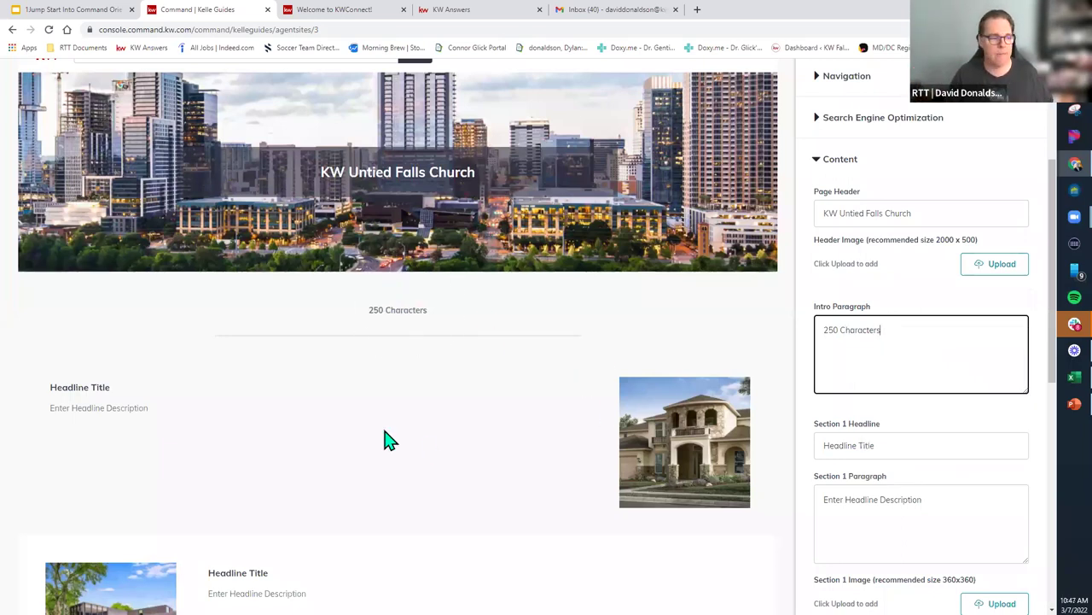
Step: Set the Section 1 headline to 'PAra 1' and the Section 2 headline to 'Para 2'
scroll(388, 472, down, 1)
scroll(388, 472, down, 2)
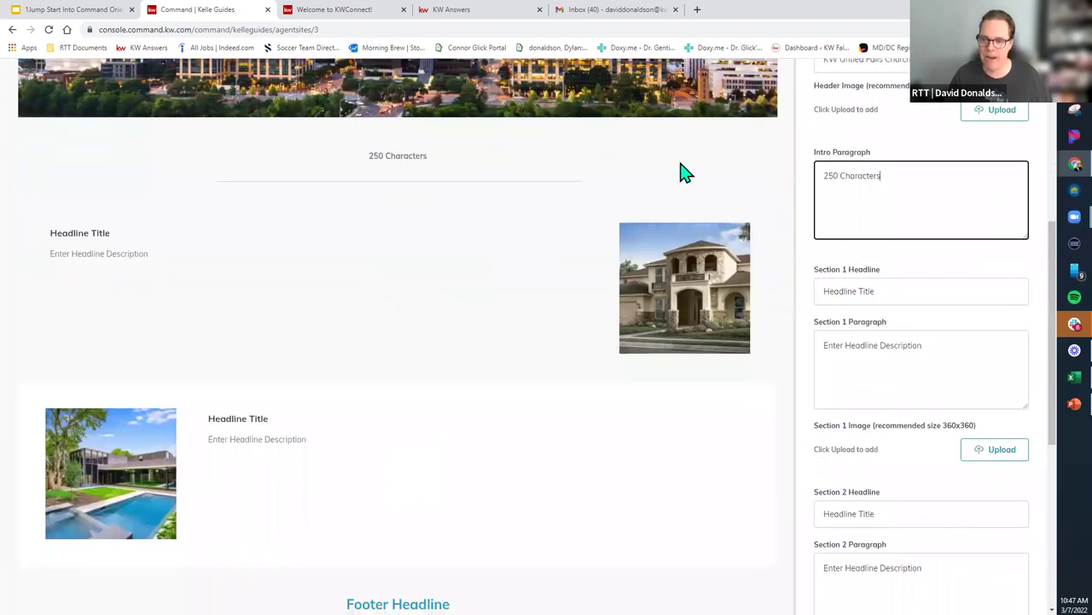
key(Tab)
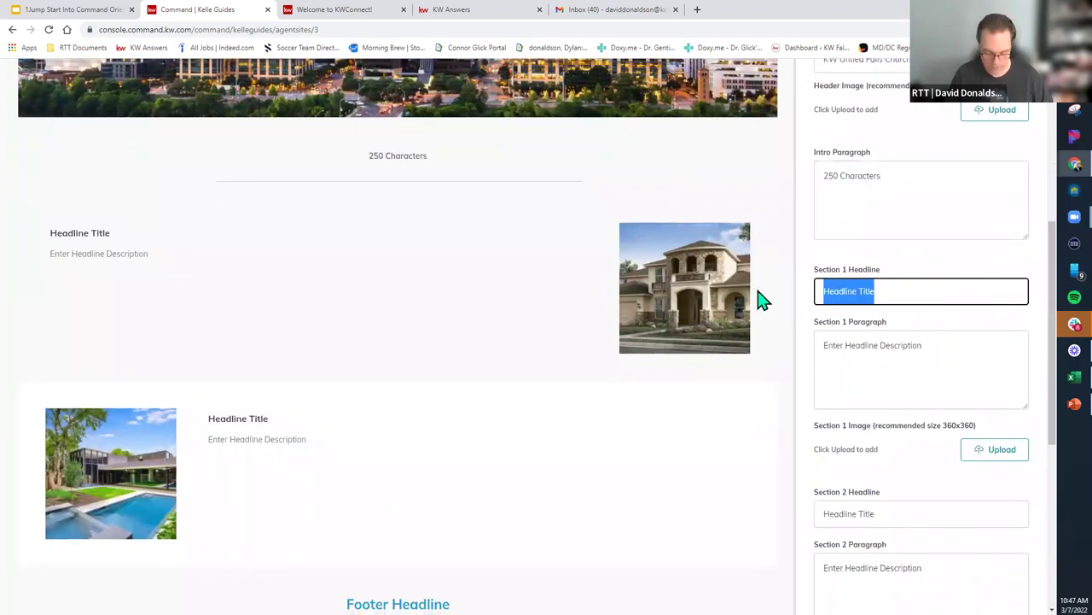
text(PAra 1)
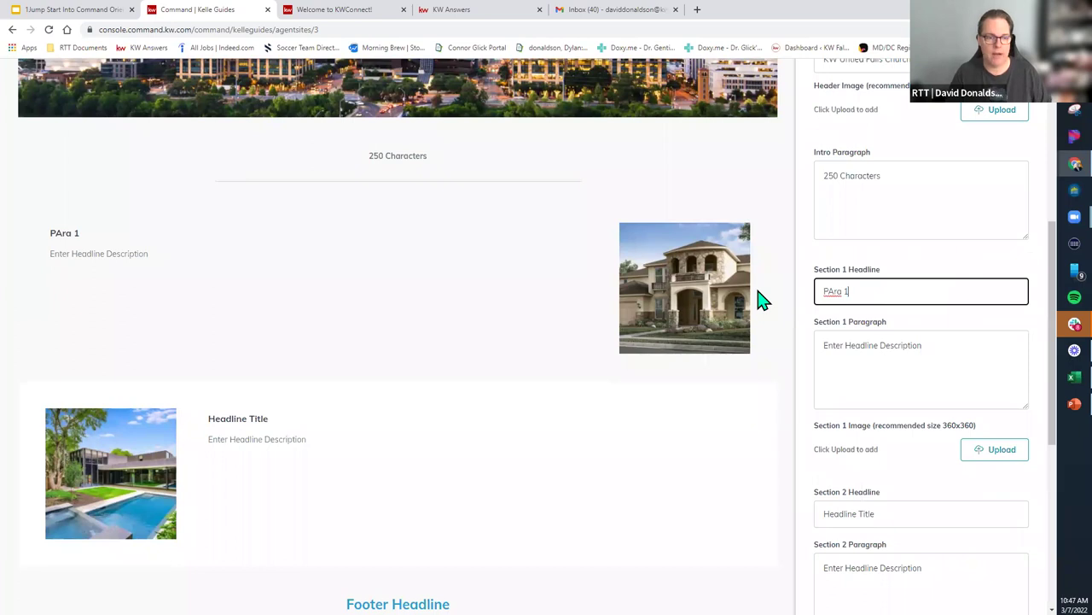
drag(882, 513, 734, 523)
text(Para 2)
Step: Replace the Section 1 paragraph placeholder text with '500 Characters'
drag(775, 327, 802, 344)
click(886, 364)
double_click(879, 345)
click(879, 348)
double_click(892, 345)
click(906, 345)
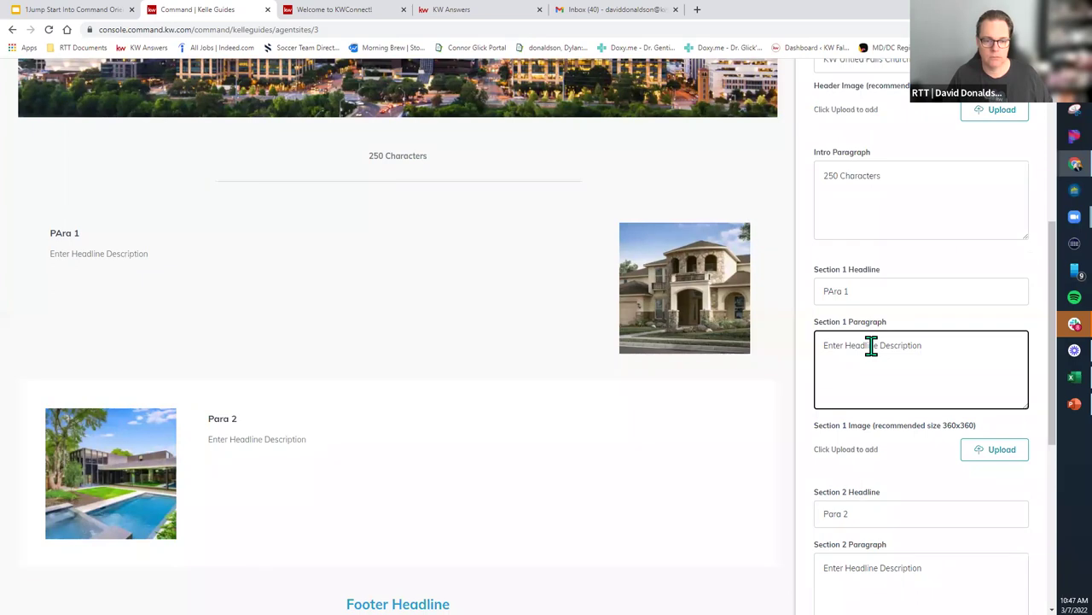
triple_click(871, 344)
text(500)
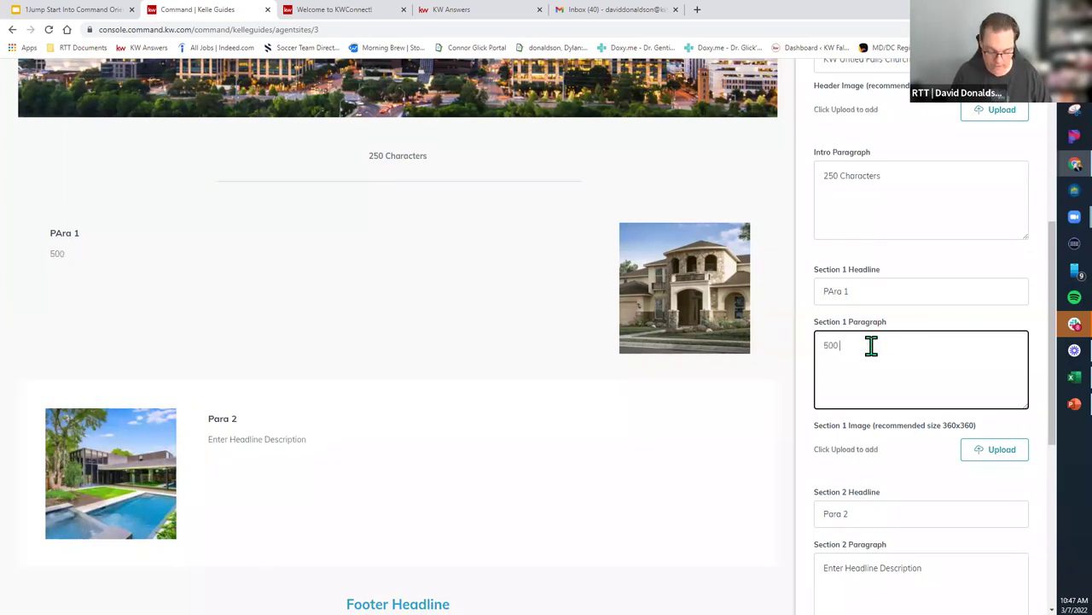
text( Characters)
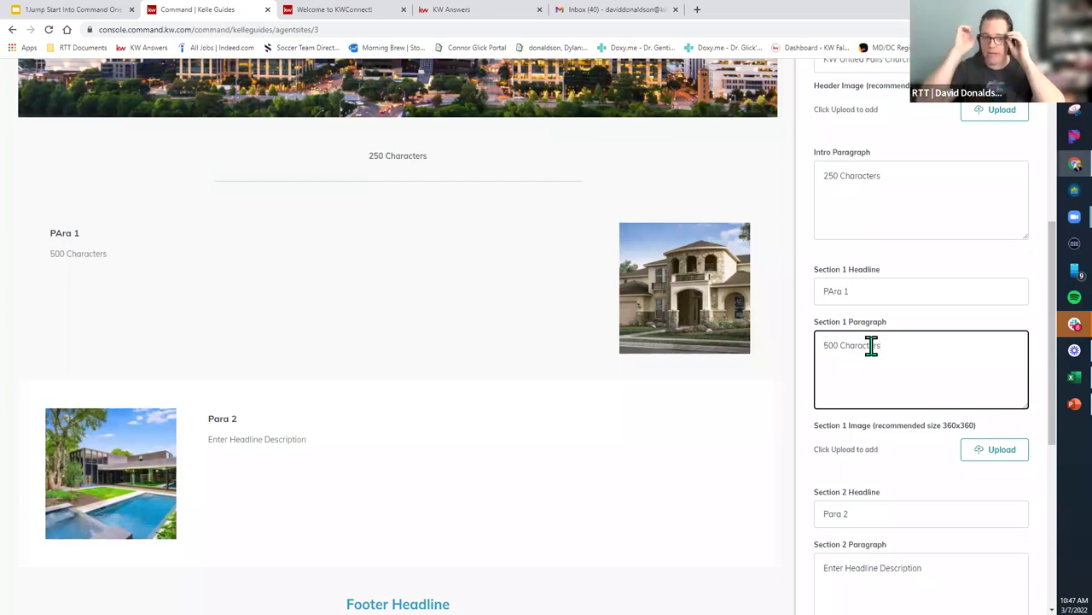
click(61, 260)
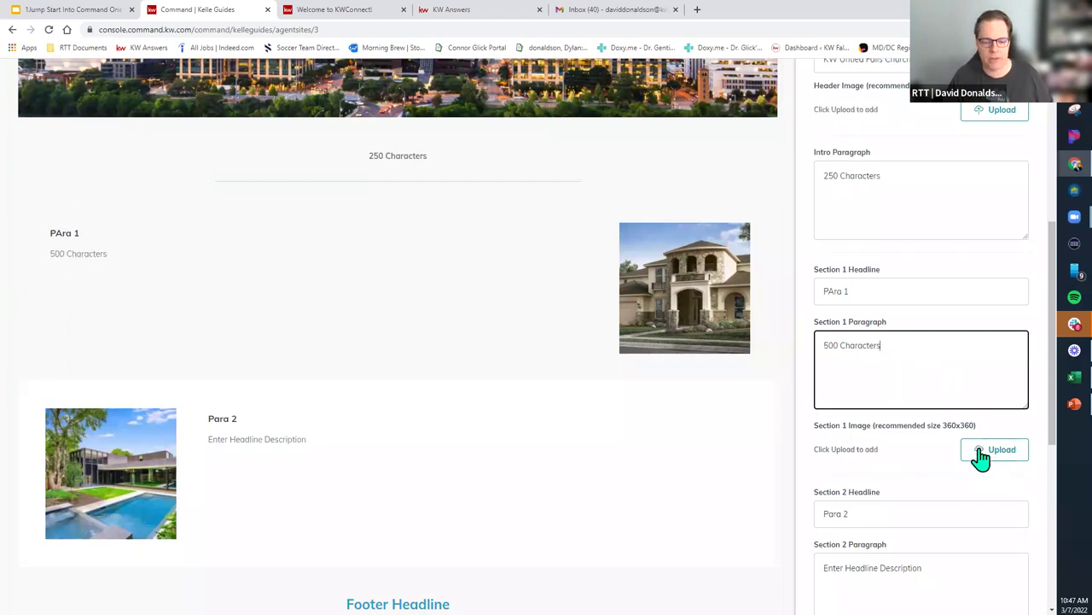
click(713, 286)
click(134, 468)
click(699, 270)
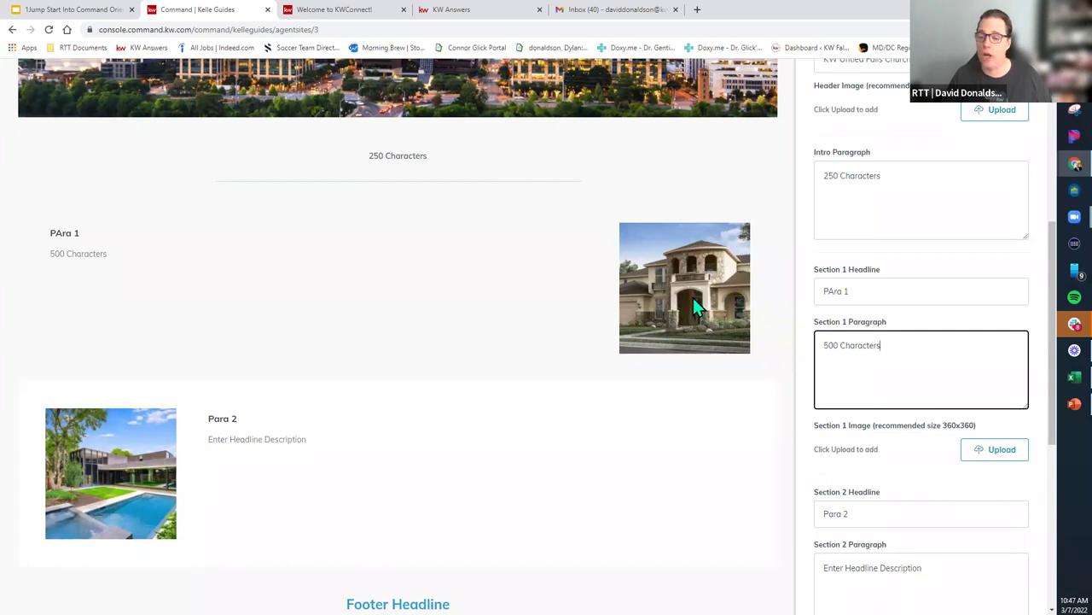
Step: Replace the Section 2 paragraph placeholder with '500 Characters' and review the page down to the footer
scroll(689, 295, down, 3)
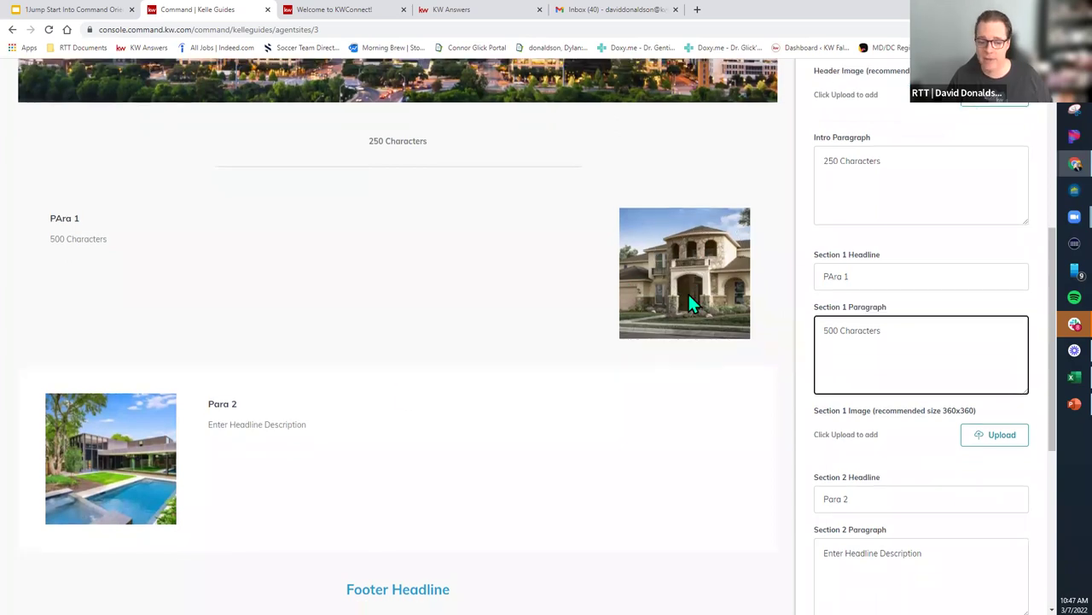
drag(939, 429, 770, 434)
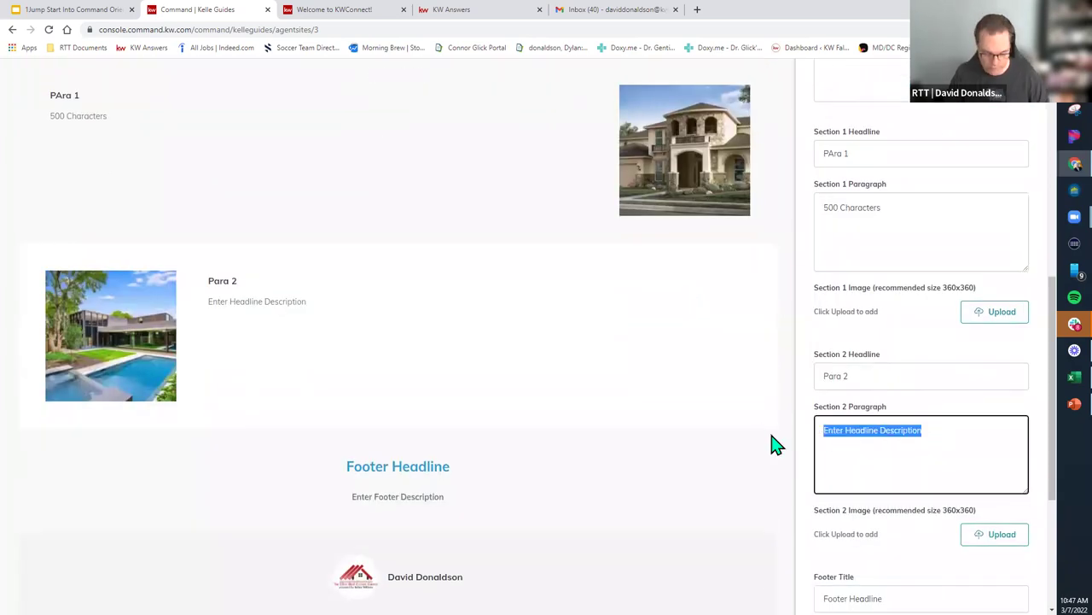
text(500 Ch)
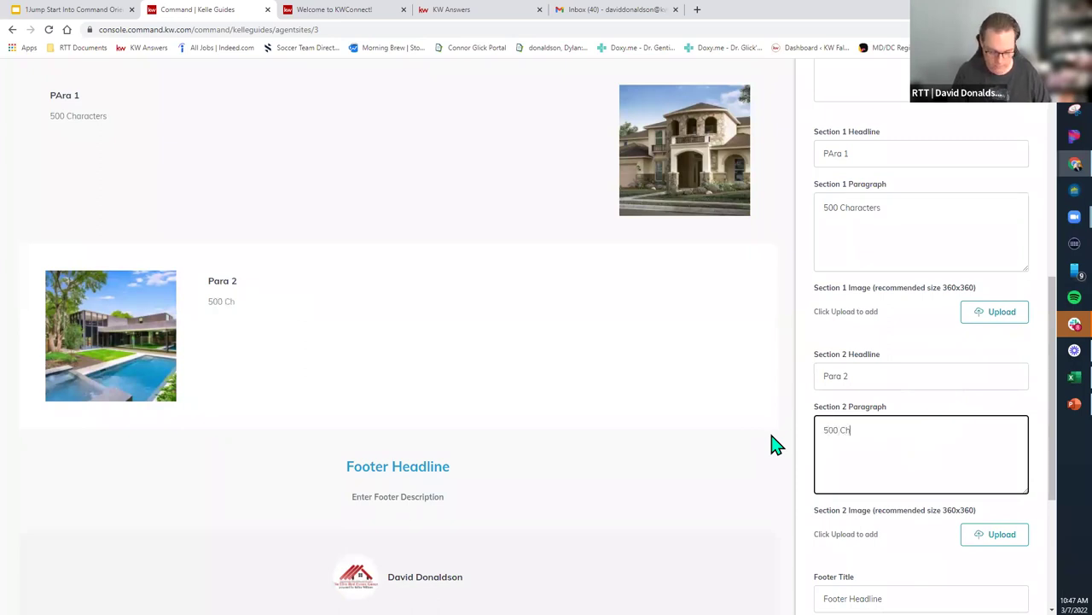
text(aracters)
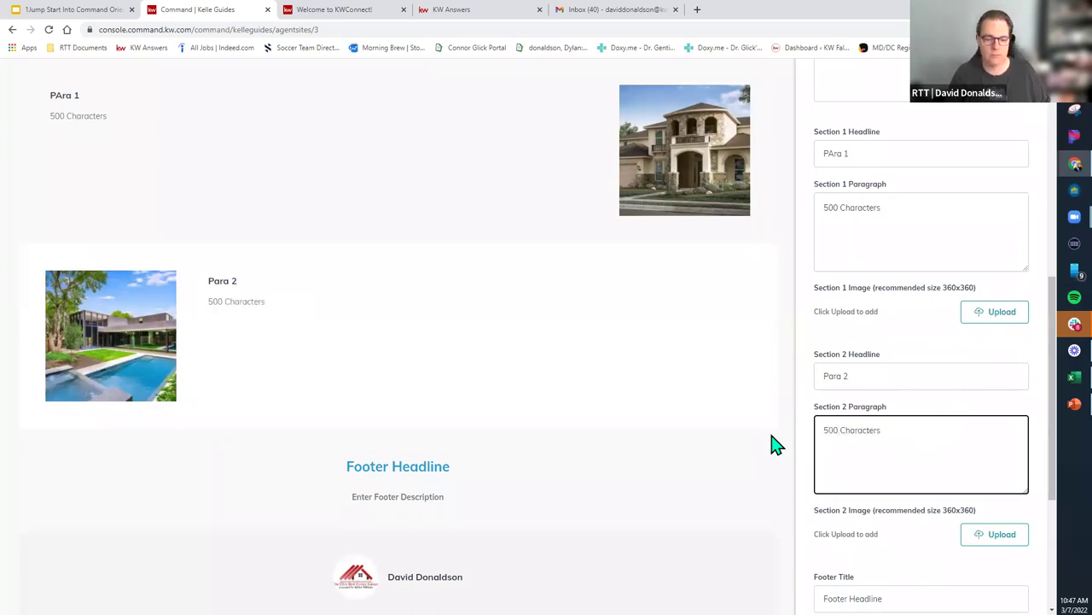
scroll(770, 444, down, 3)
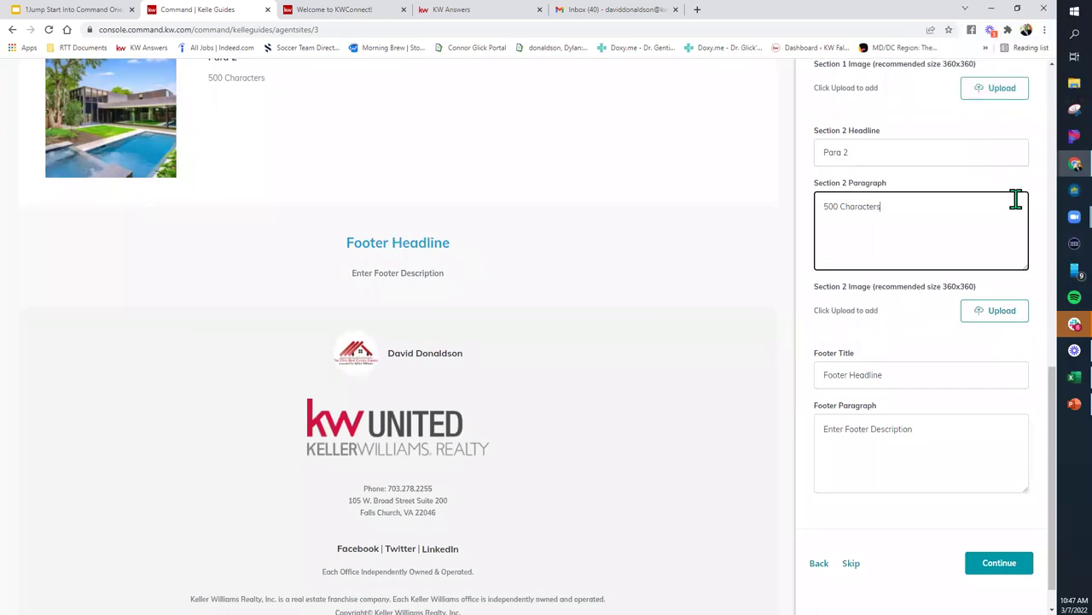
scroll(1016, 199, up, 10)
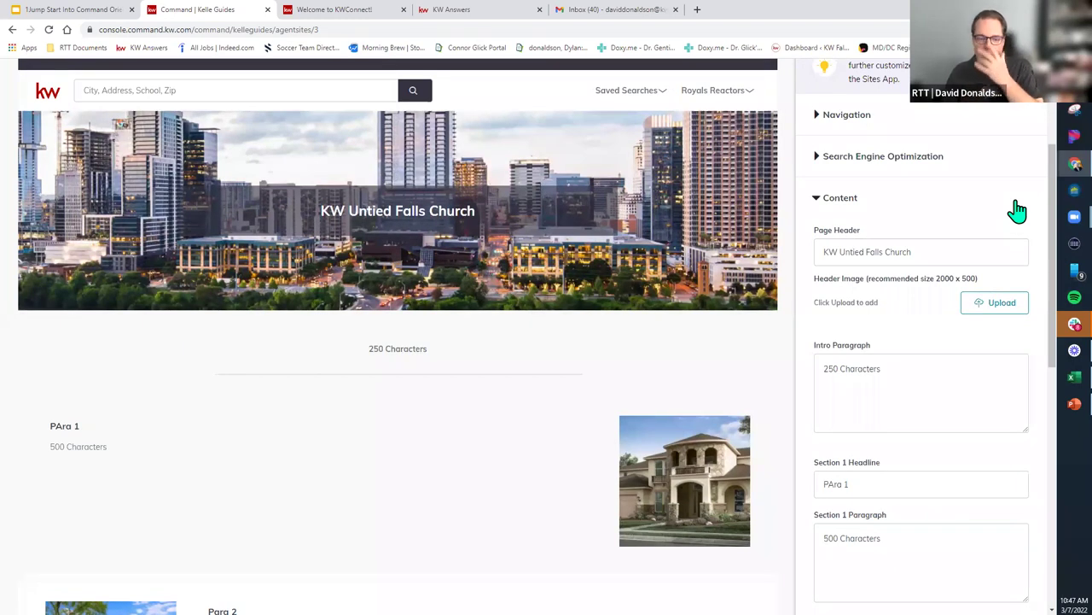
scroll(1017, 210, down, 7)
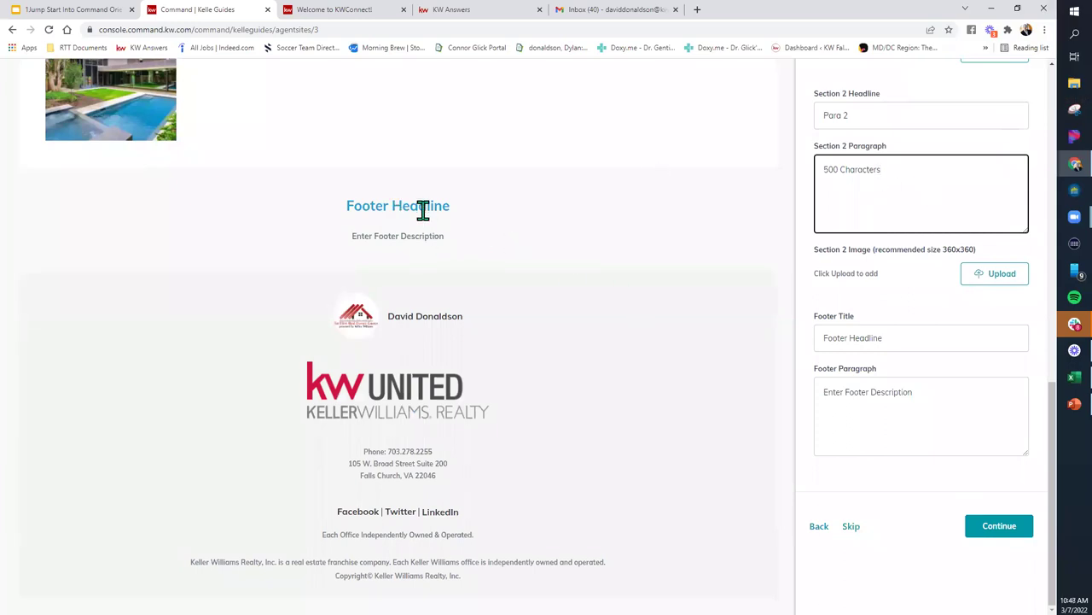
key(ctrl)
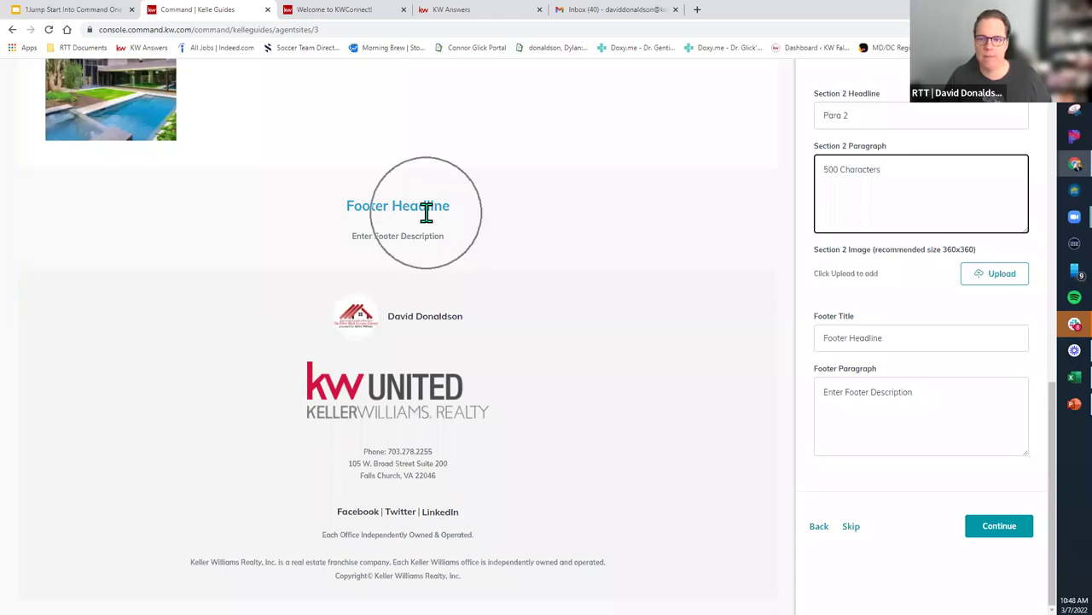
Step: Replace 'Footer Headline' with 'Areas We Service', fixing the mistyped capital E
triple_click(894, 340)
text(A)
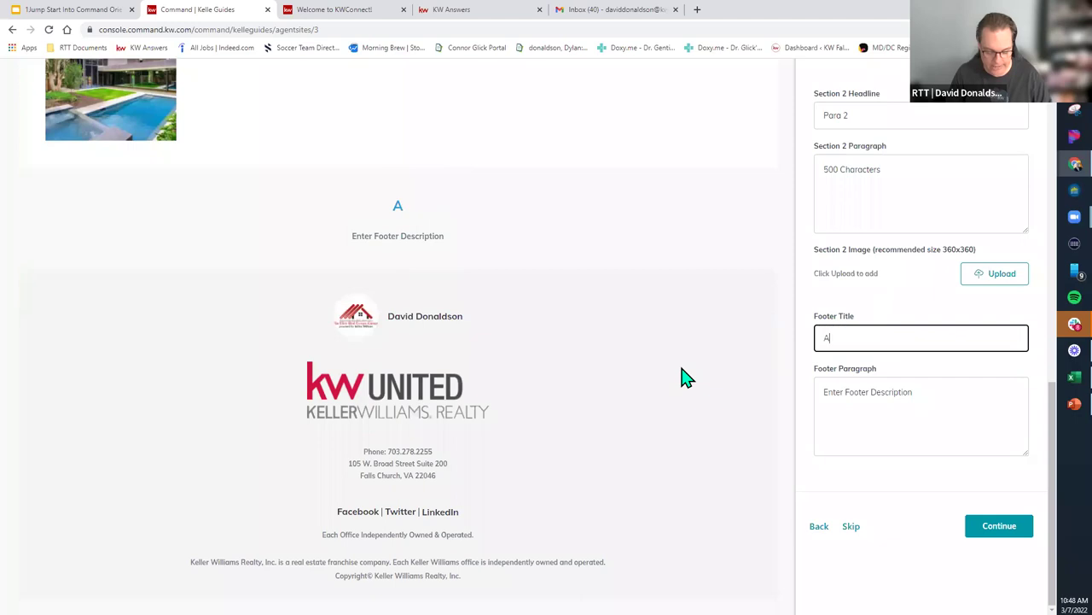
text(reas We Service)
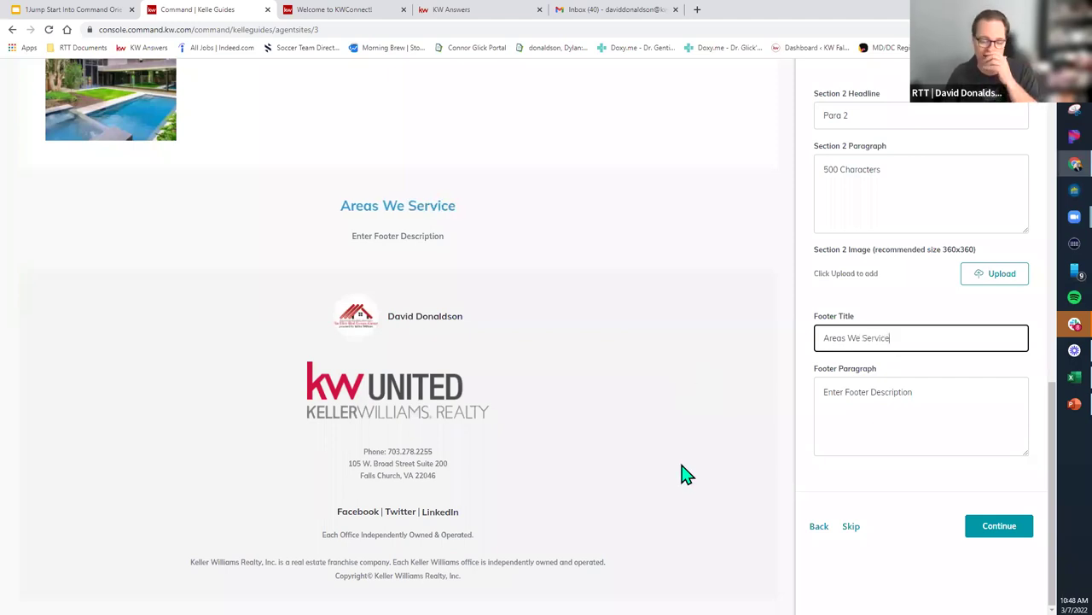
Step: Replace the footer description placeholder with 'Loudoun Coounty, Ashbrun, 22046'
click(929, 394)
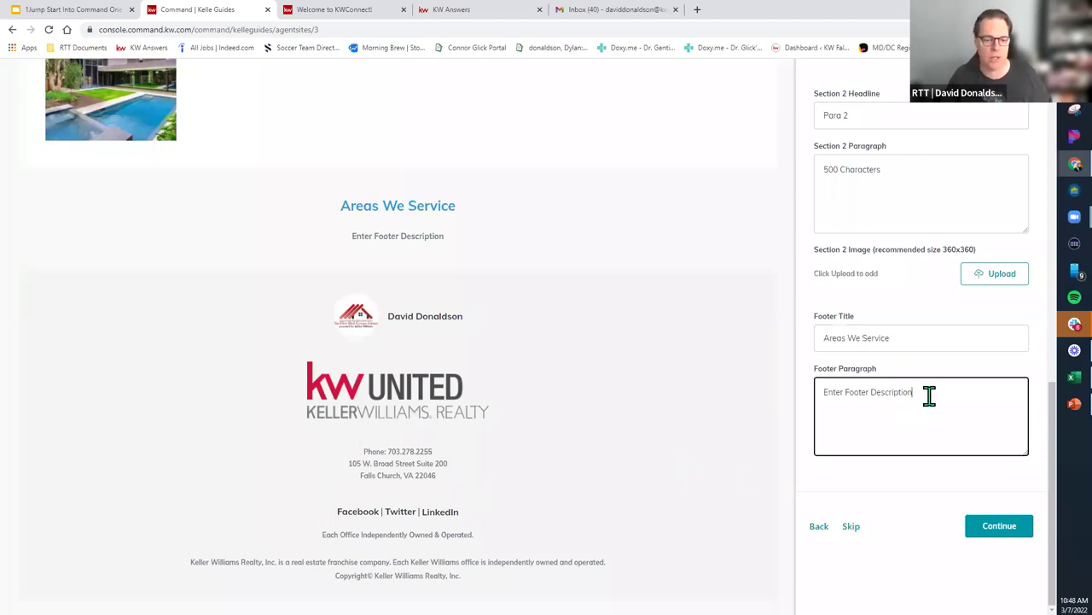
double_click(928, 392)
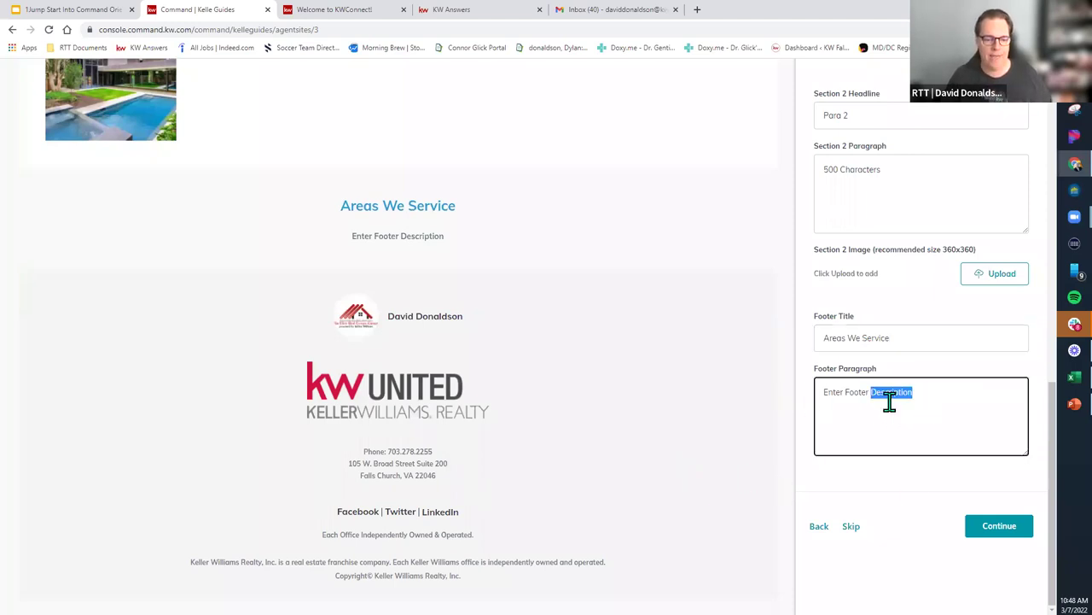
click(912, 399)
drag(915, 395, 792, 401)
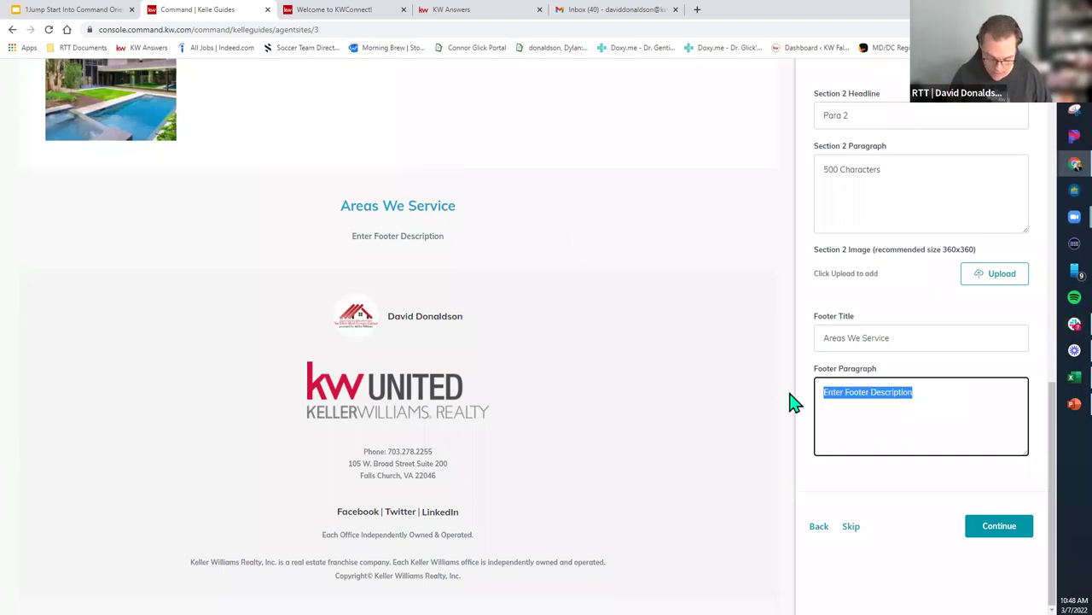
text(Loudoun Coounty, Ashbrun, 22)
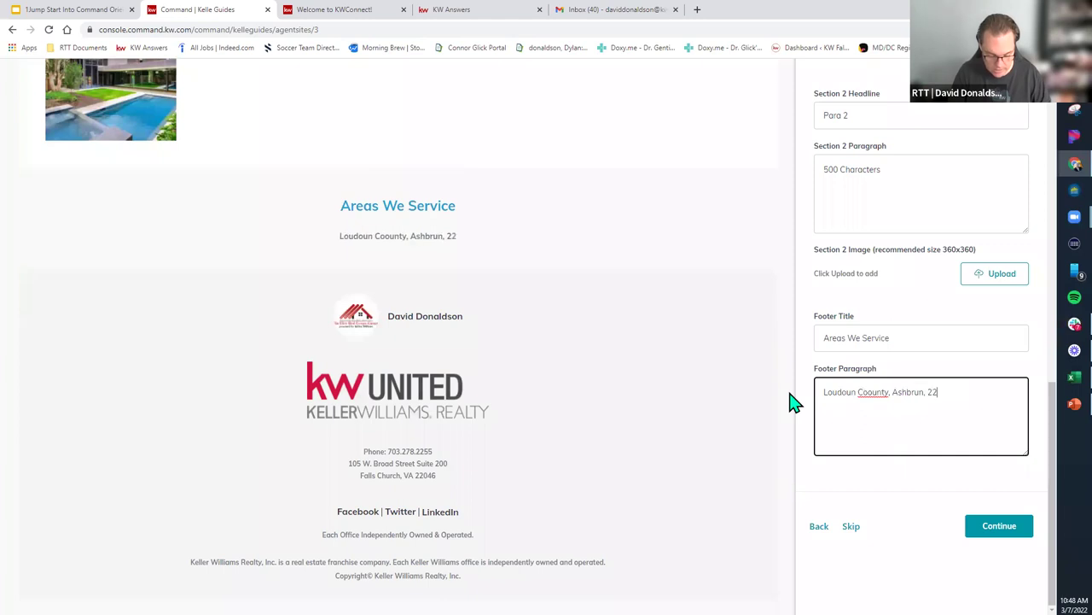
text(046)
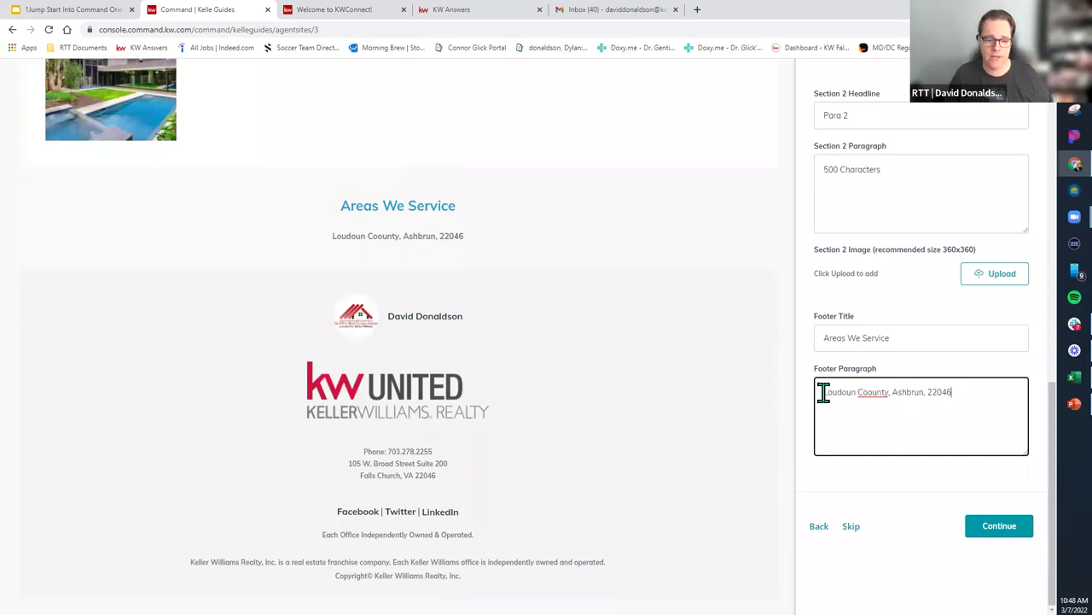
Step: Remove the stray 'Nover' text that ended up before Loudoun in the footer paragraph
click(824, 392)
text(Nover)
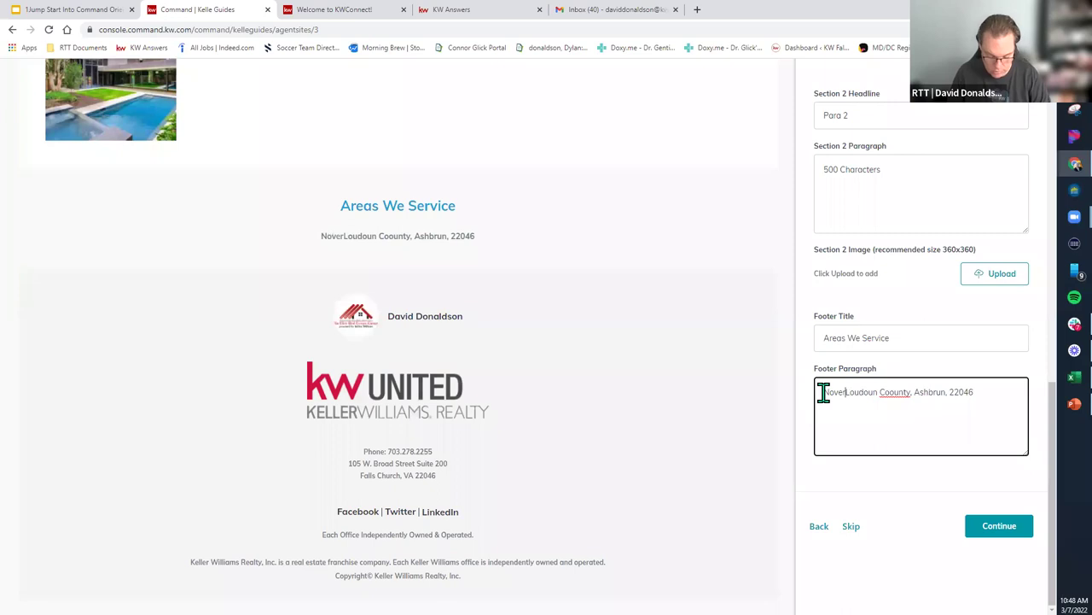
key(BackSpace)
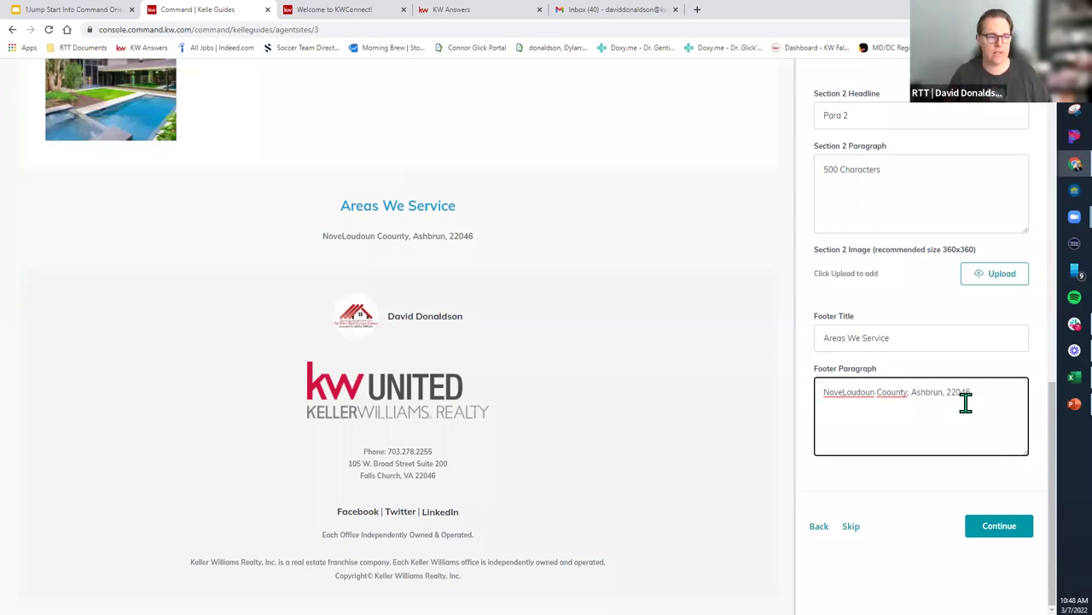
click(837, 394)
key(BackSpace)
key(BackSpace)
key(BackSpace)
key(BackSpace)
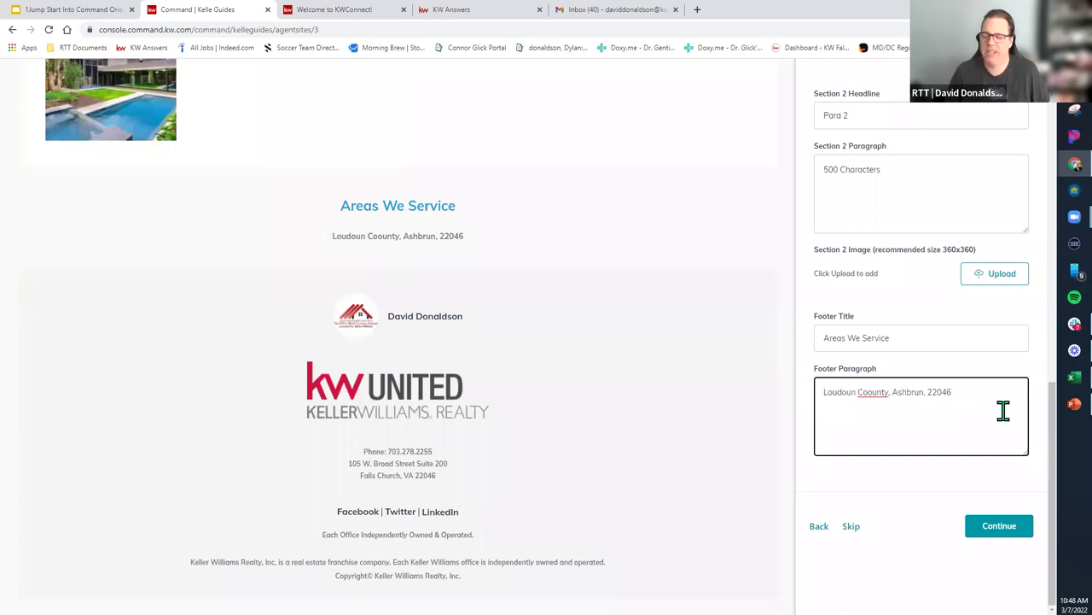
Step: Correct 'Coounty' from the spelling suggestions, then rewrite the paragraph as '22046, 22066, Falls Church'
right_click(860, 392)
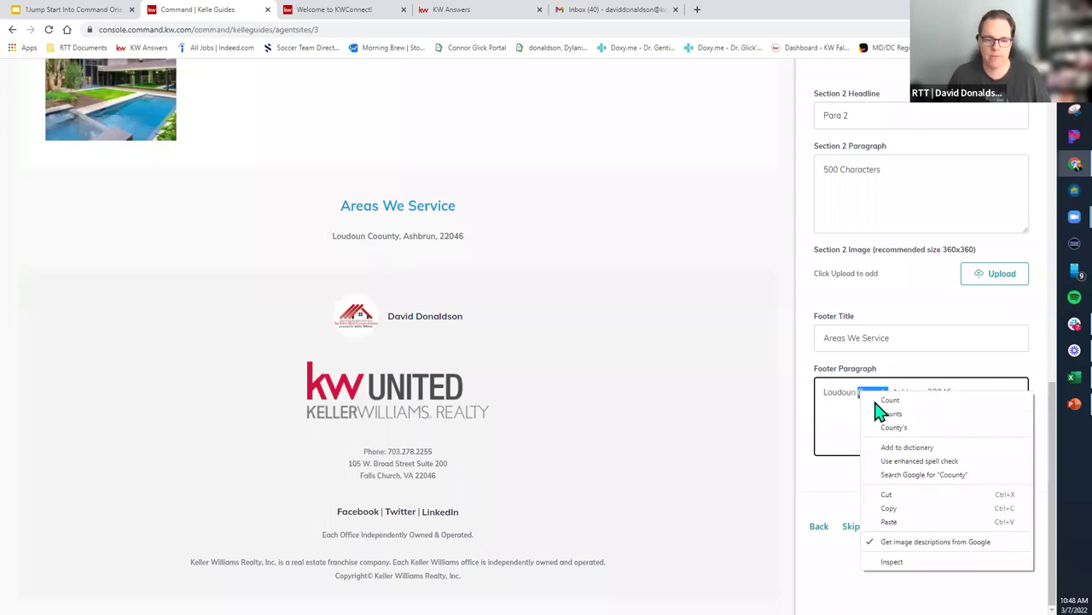
click(895, 427)
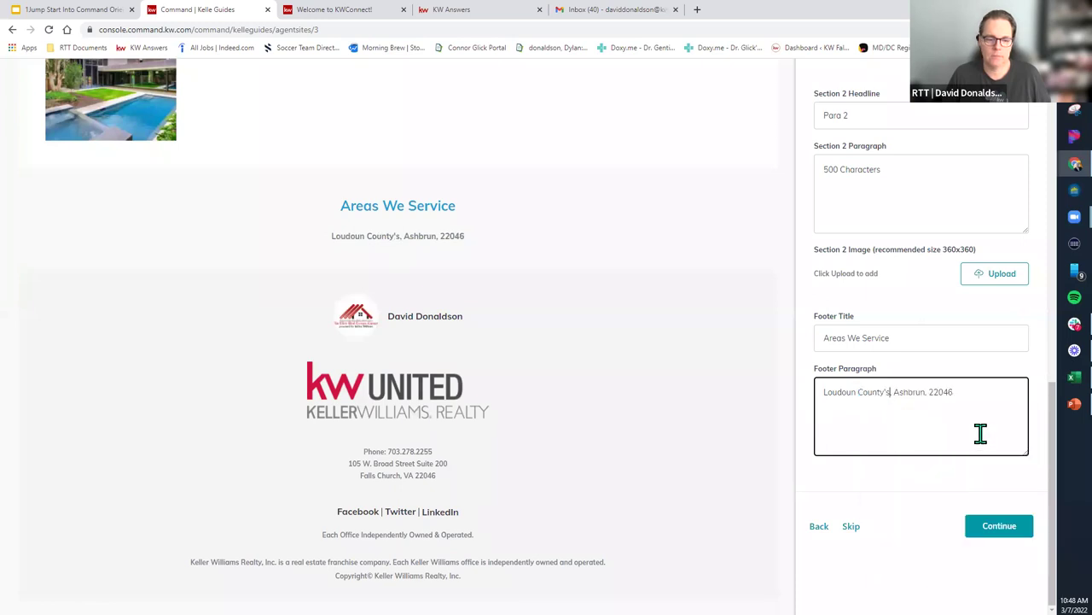
drag(960, 394, 790, 400)
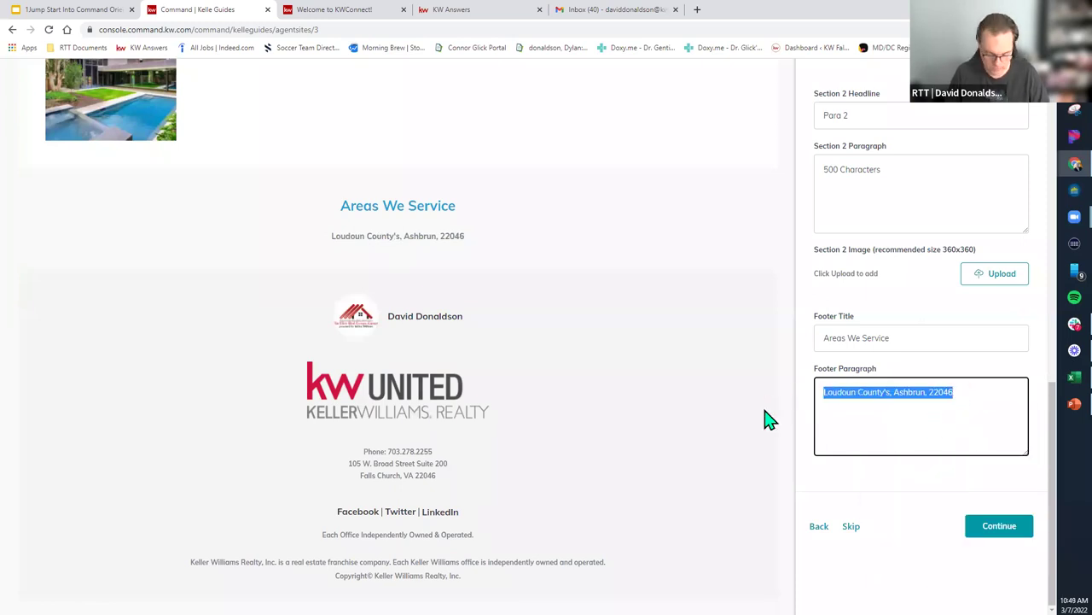
text(22046, 22066)
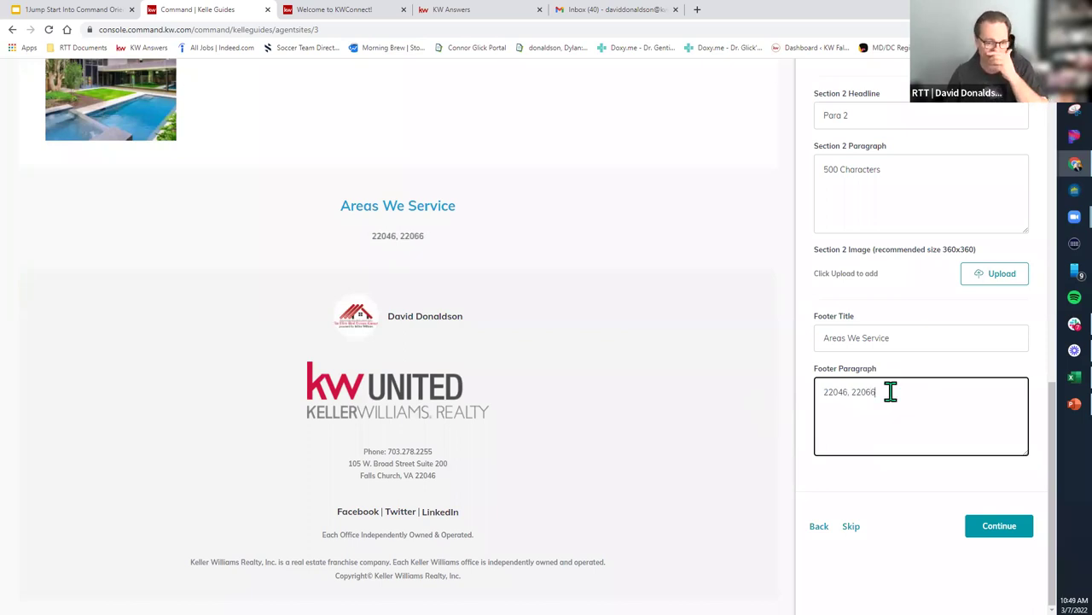
text(, Falls Church)
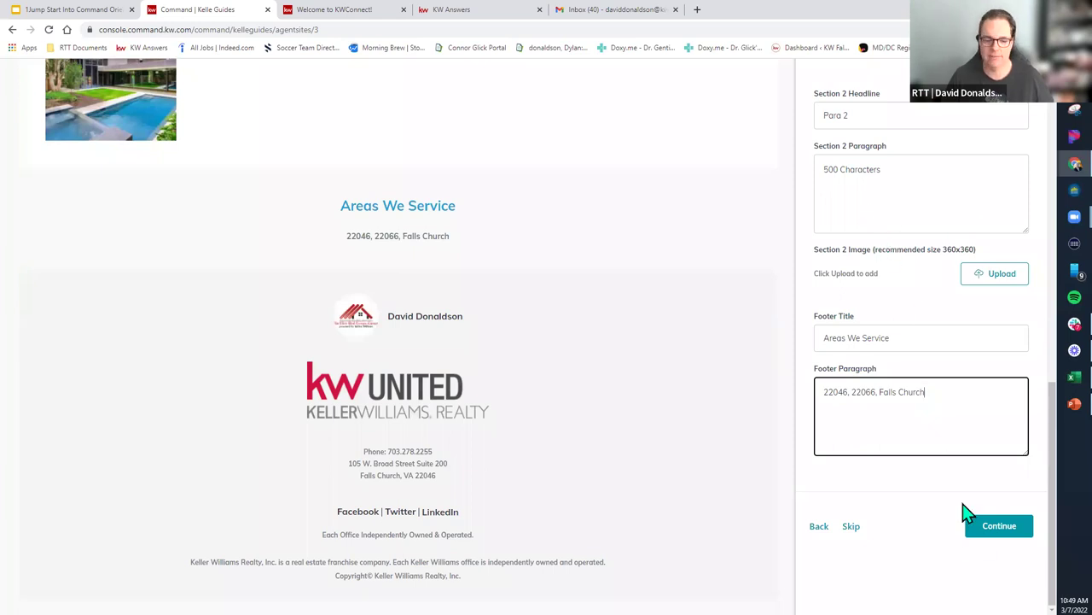
Step: Save the footer, advance to the About Me page, and collapse its Search Engine Optimization section
click(975, 541)
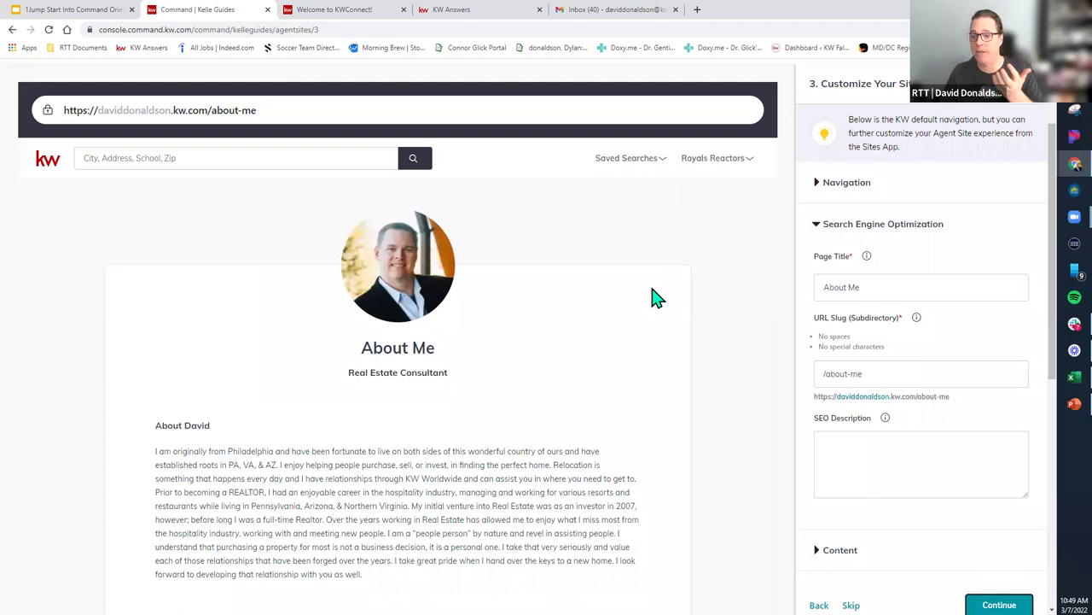
scroll(654, 297, down, 3)
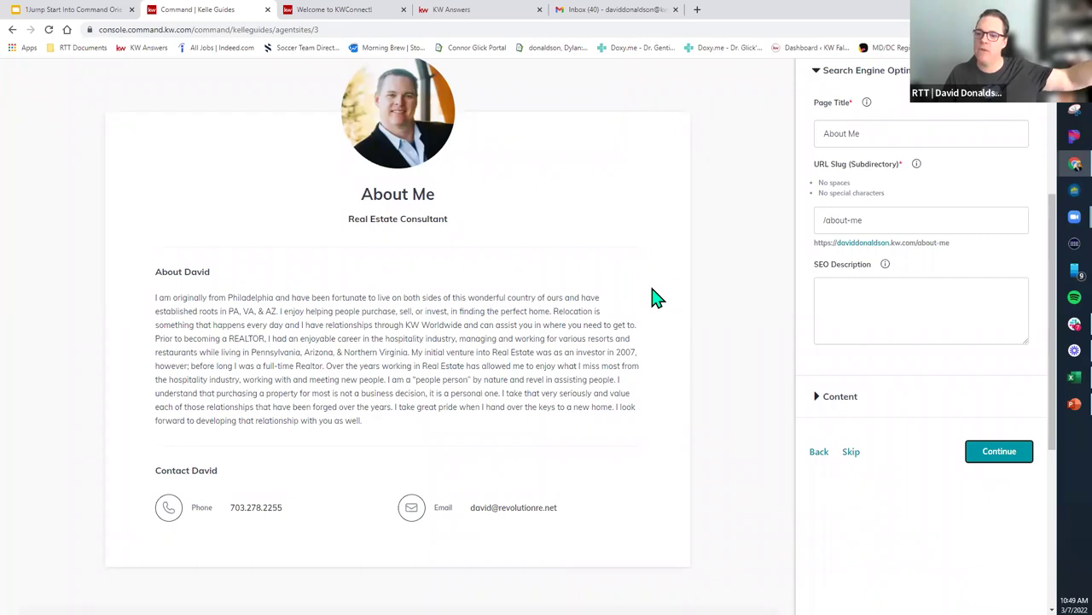
scroll(654, 297, up, 4)
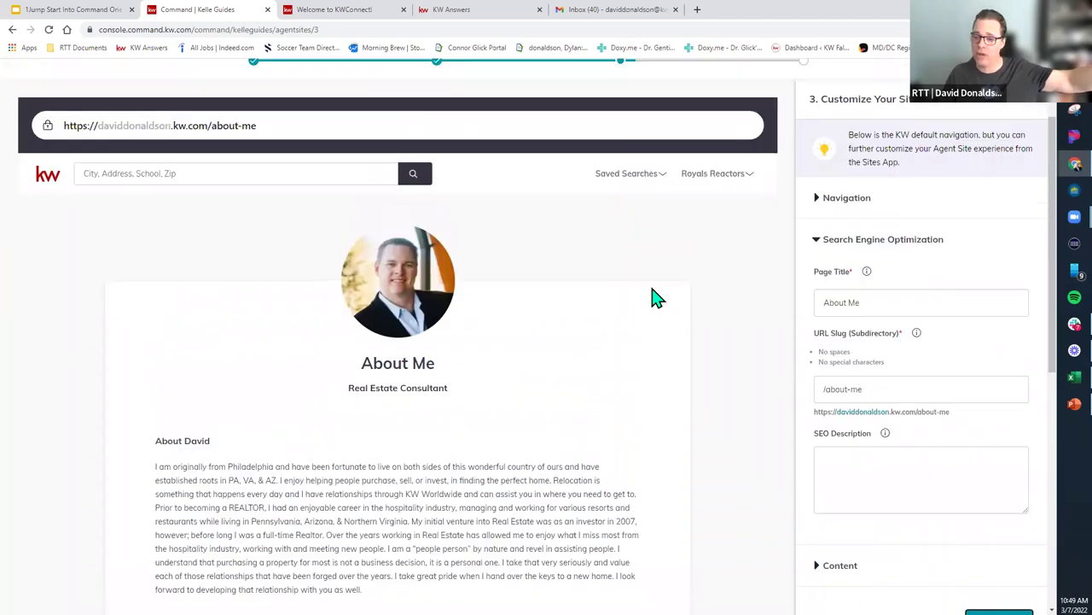
click(820, 246)
Step: Replace the About Me page title with the agent's full name
click(830, 287)
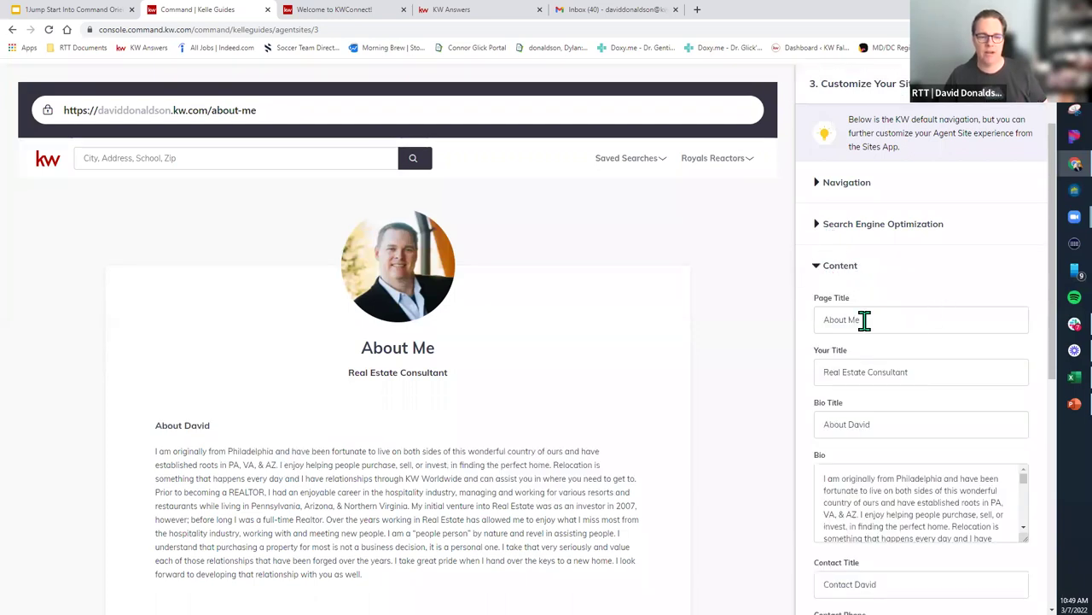
drag(866, 319, 778, 334)
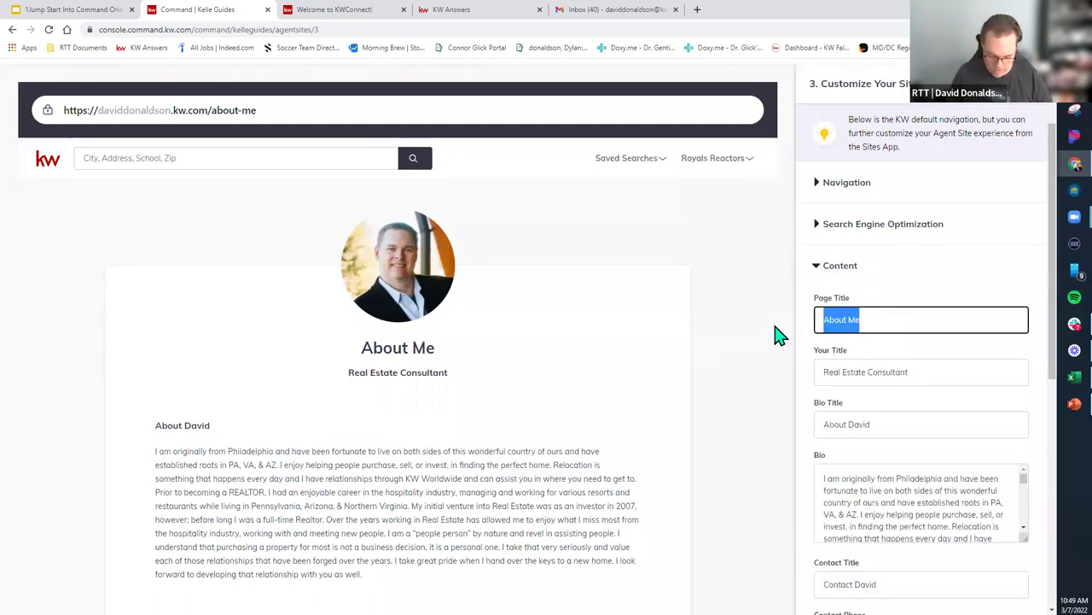
click(779, 335)
scroll(777, 335, down, 5)
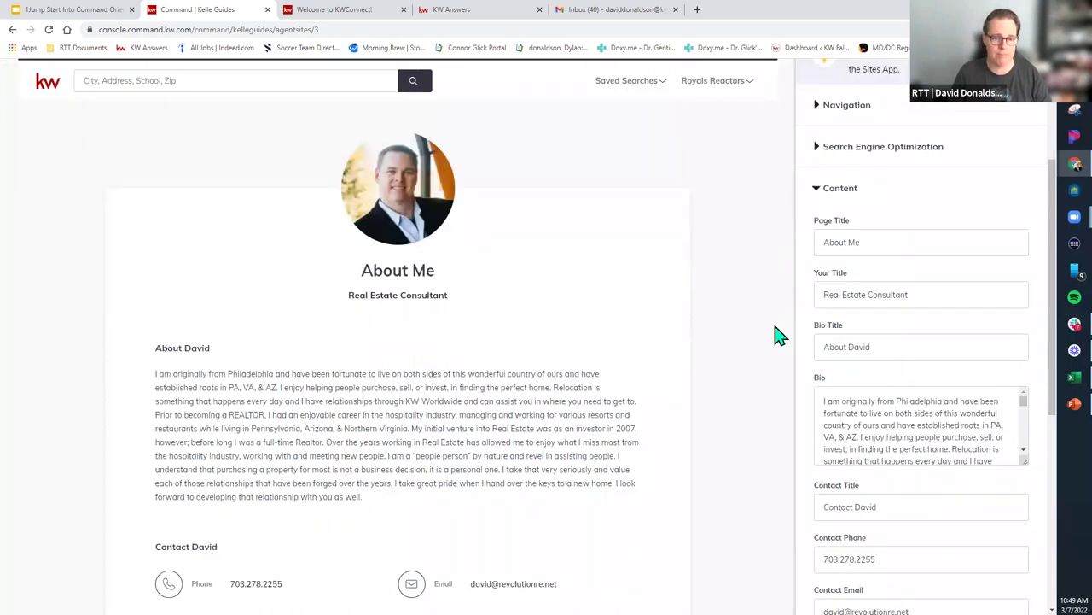
scroll(777, 334, up, 4)
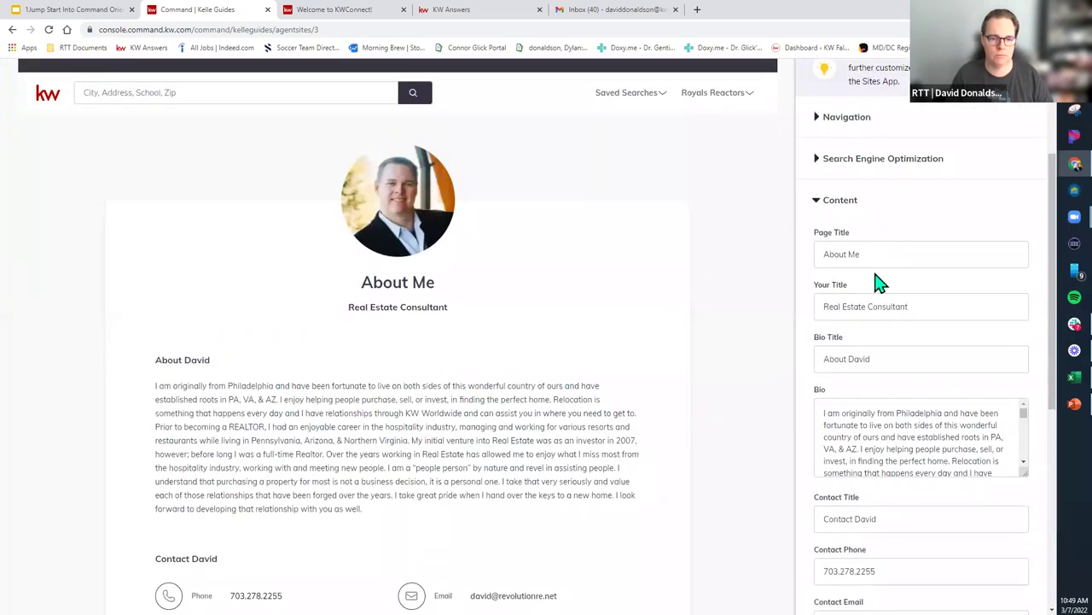
drag(875, 260, 725, 281)
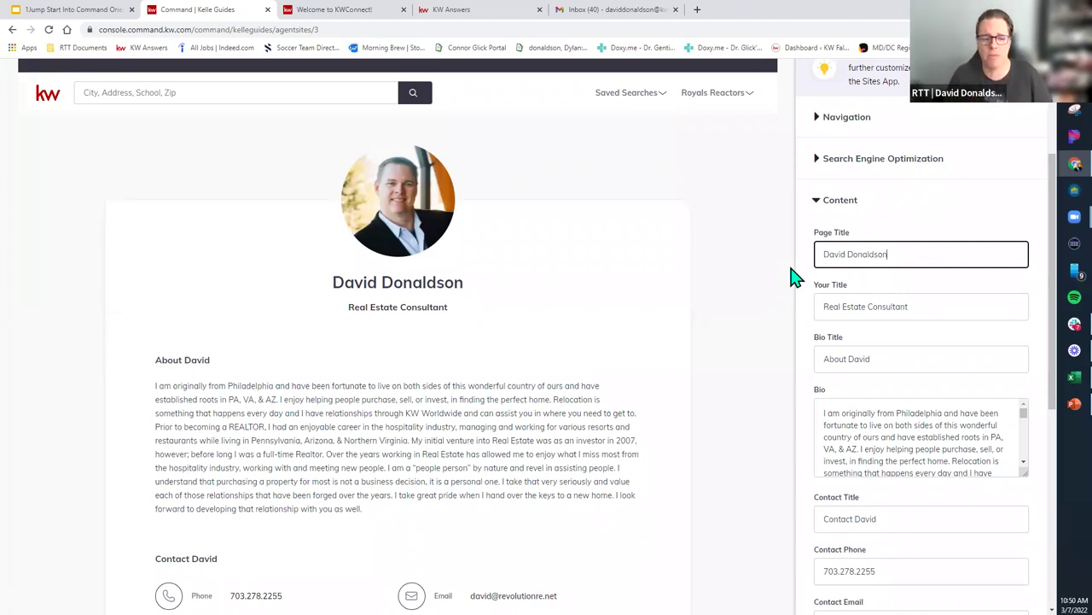
Step: Read through the About Me bio, then continue to the Contact Us page
scroll(902, 305, down, 1)
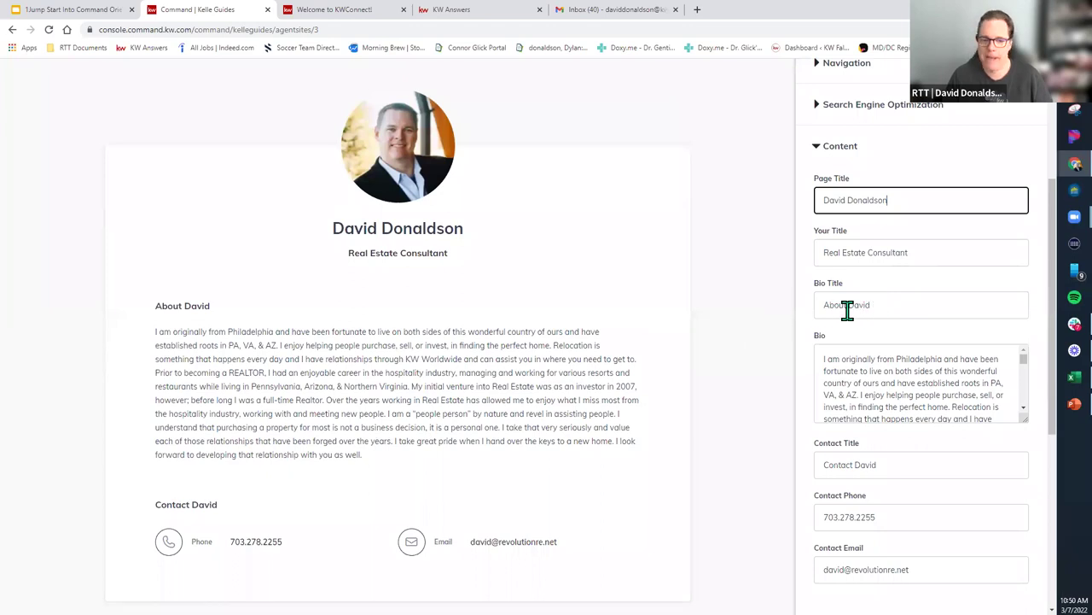
scroll(870, 347, down, 3)
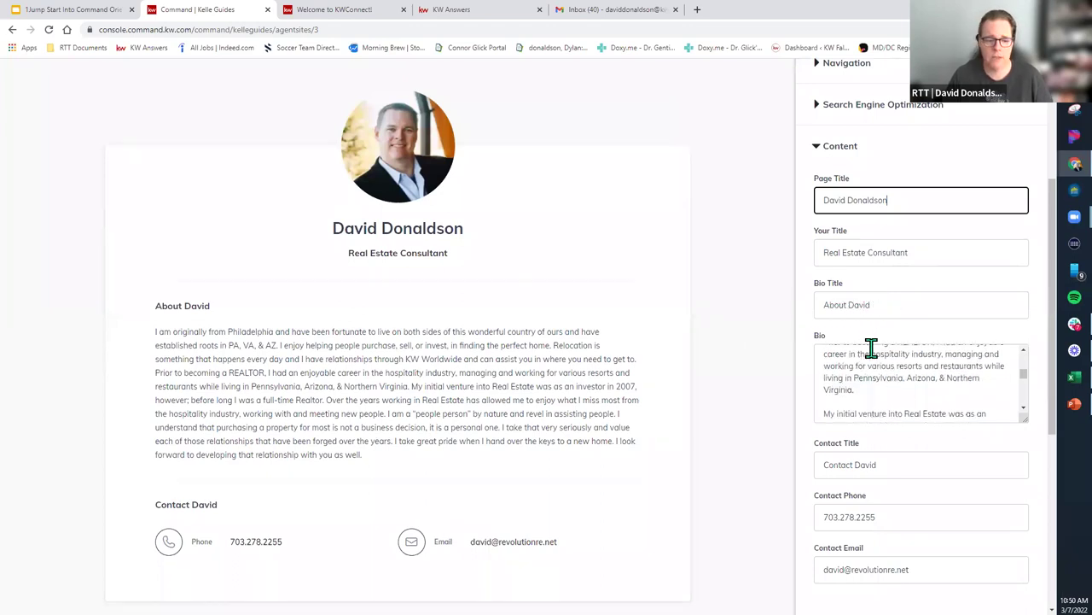
scroll(920, 490, down, 4)
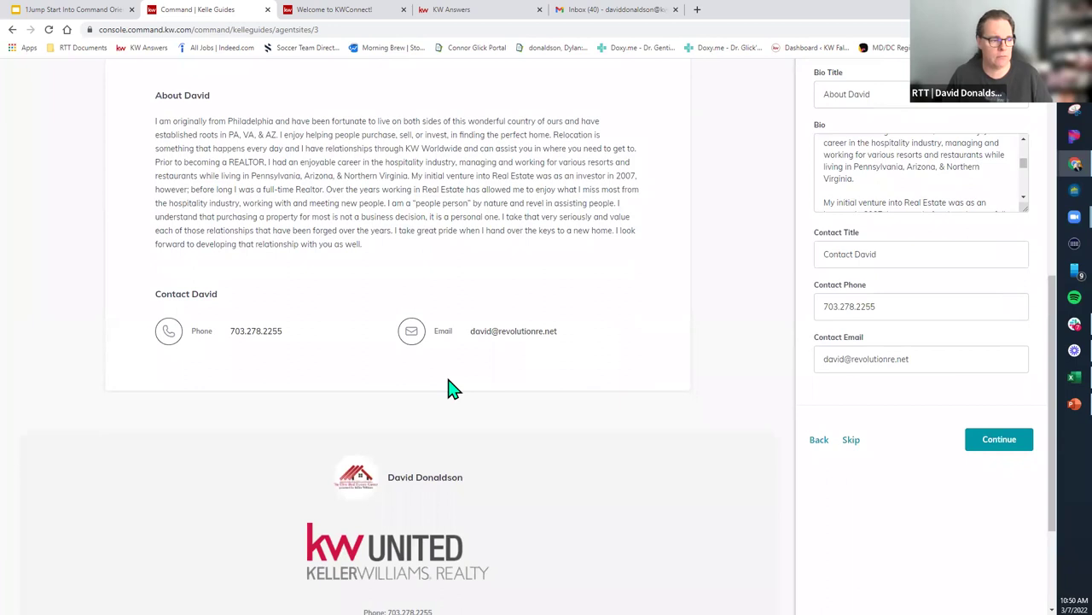
click(218, 342)
click(455, 331)
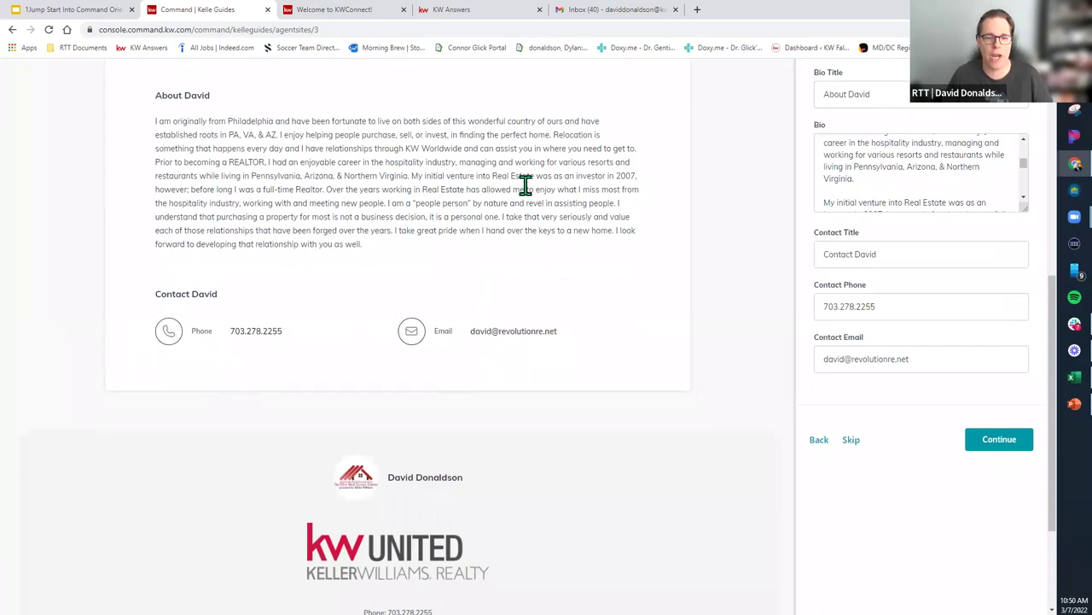
scroll(524, 185, up, 2)
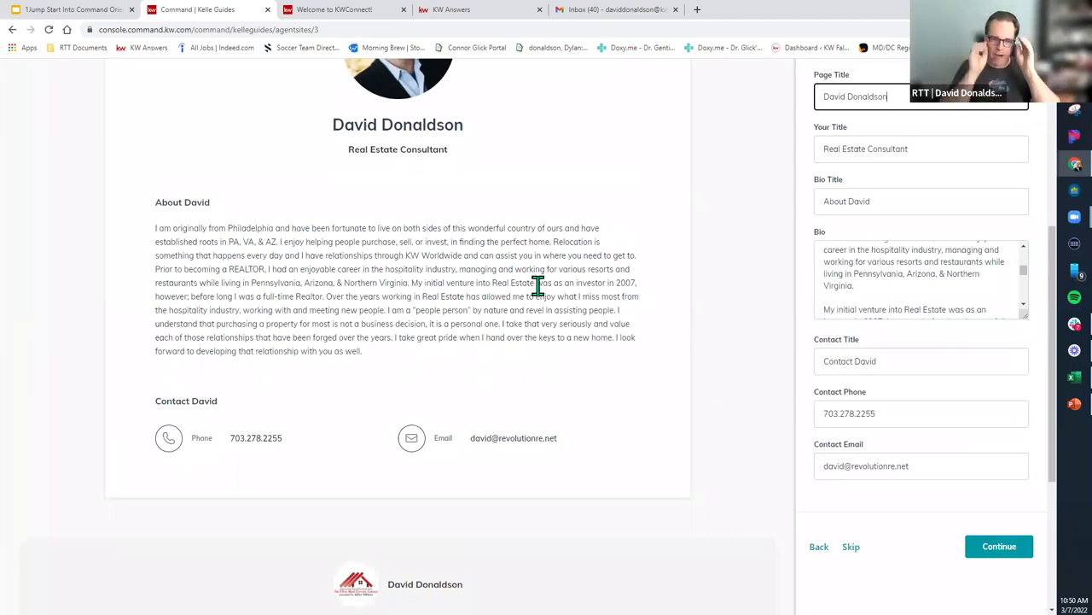
click(835, 290)
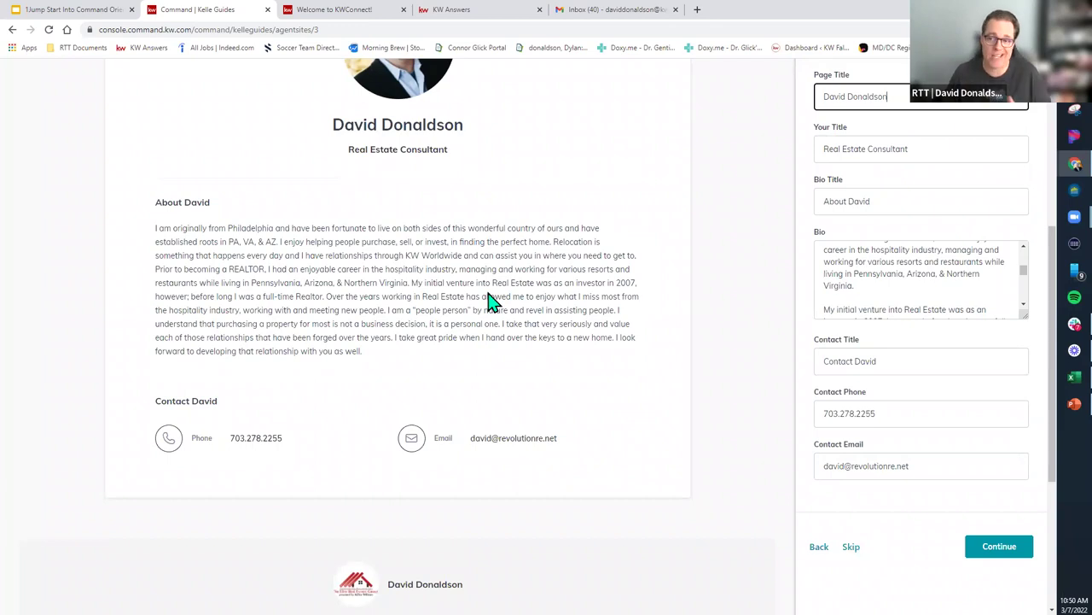
scroll(885, 281, down, 4)
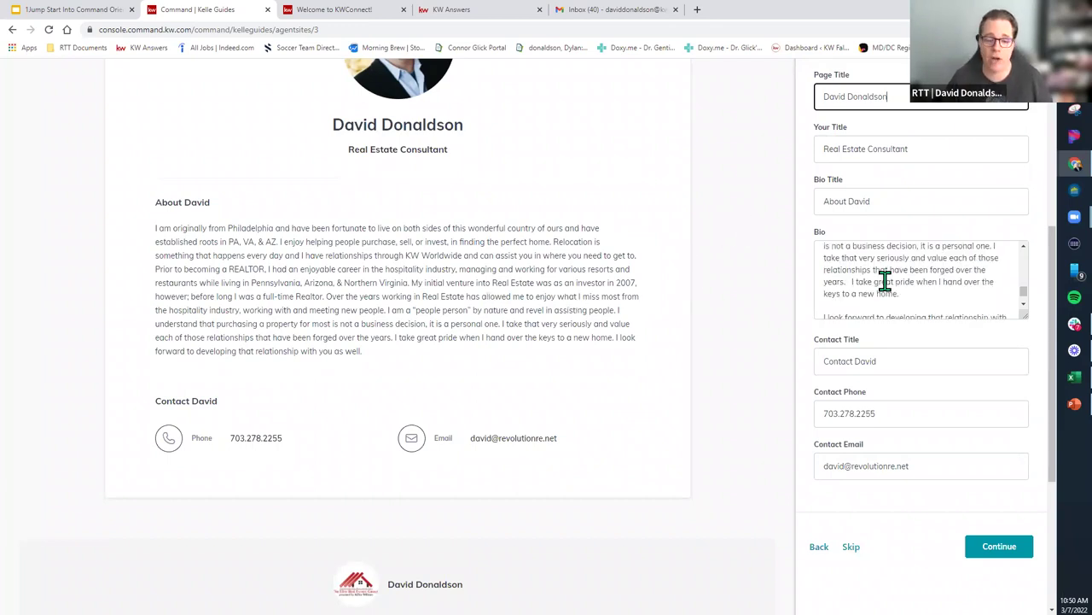
scroll(885, 282, up, 6)
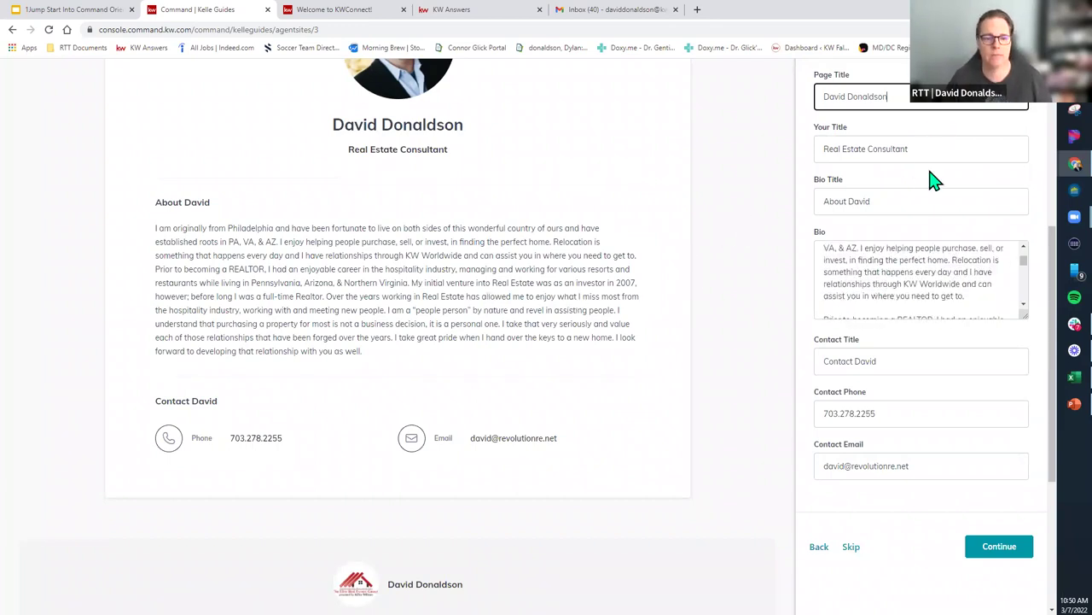
scroll(925, 186, up, 4)
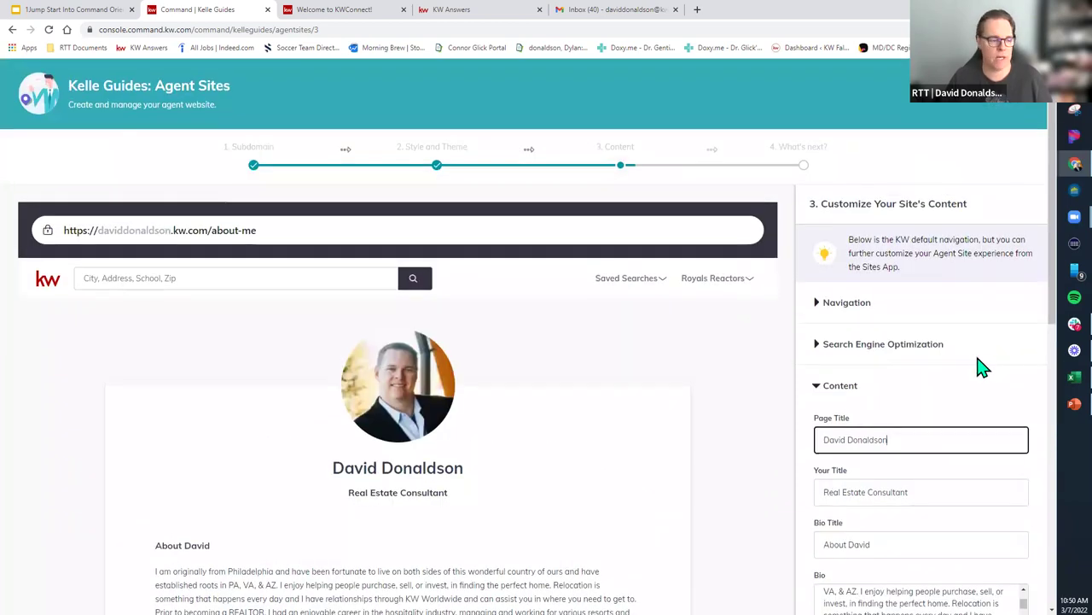
scroll(977, 367, down, 9)
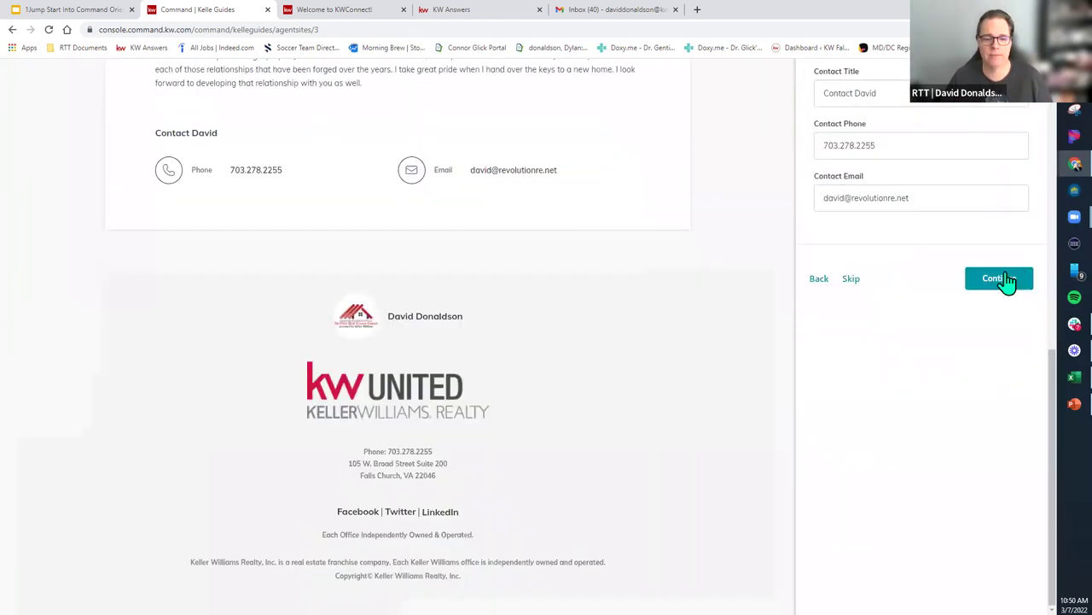
click(1003, 282)
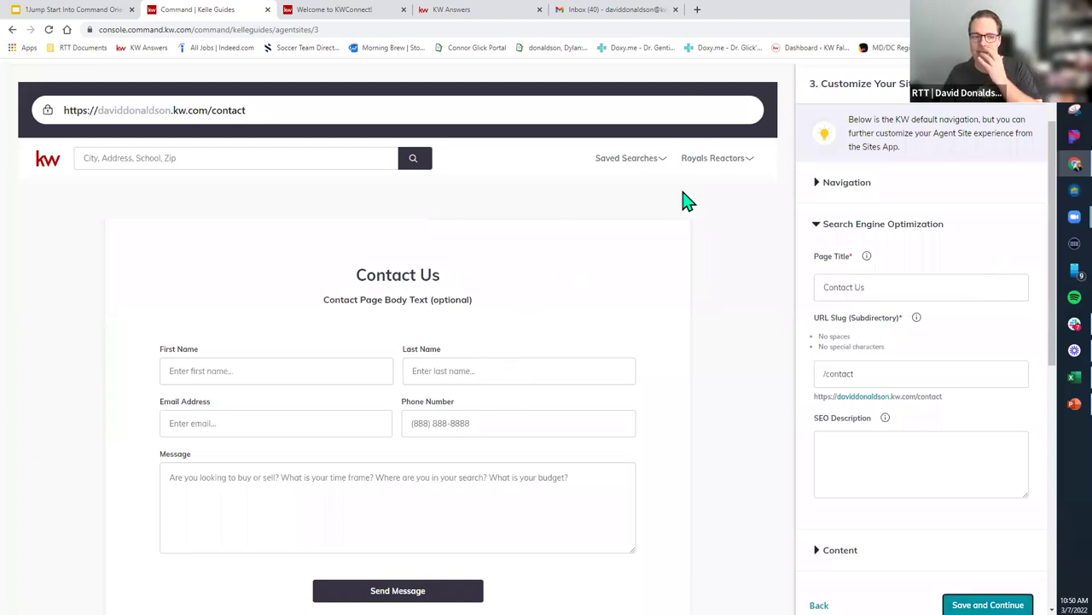
Step: Collapse Search Engine Optimization, expand the Contact Us content fields, and open a blank browser tab
click(819, 227)
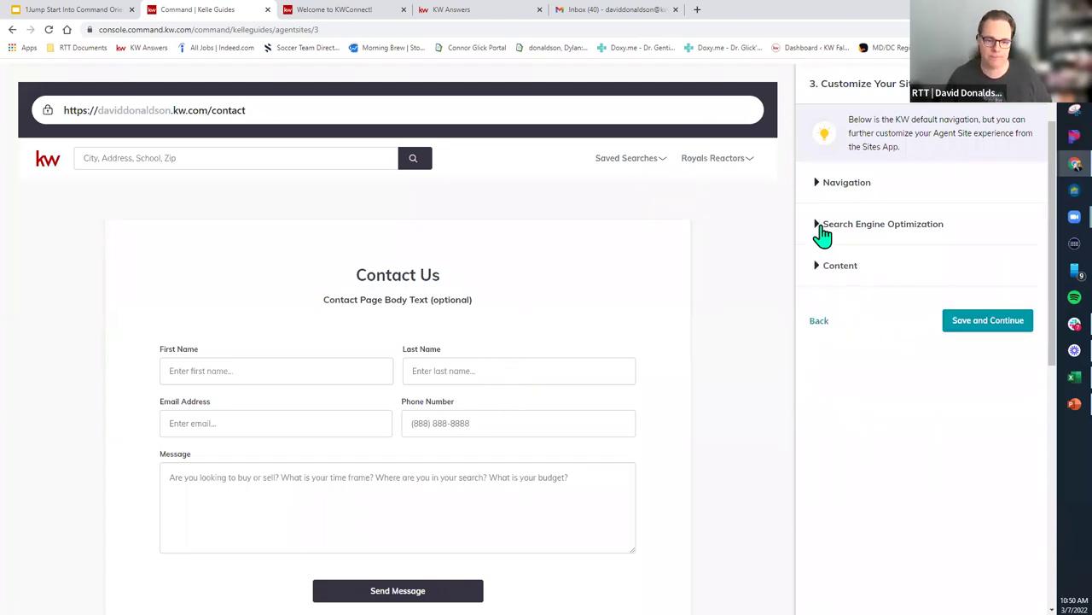
click(836, 267)
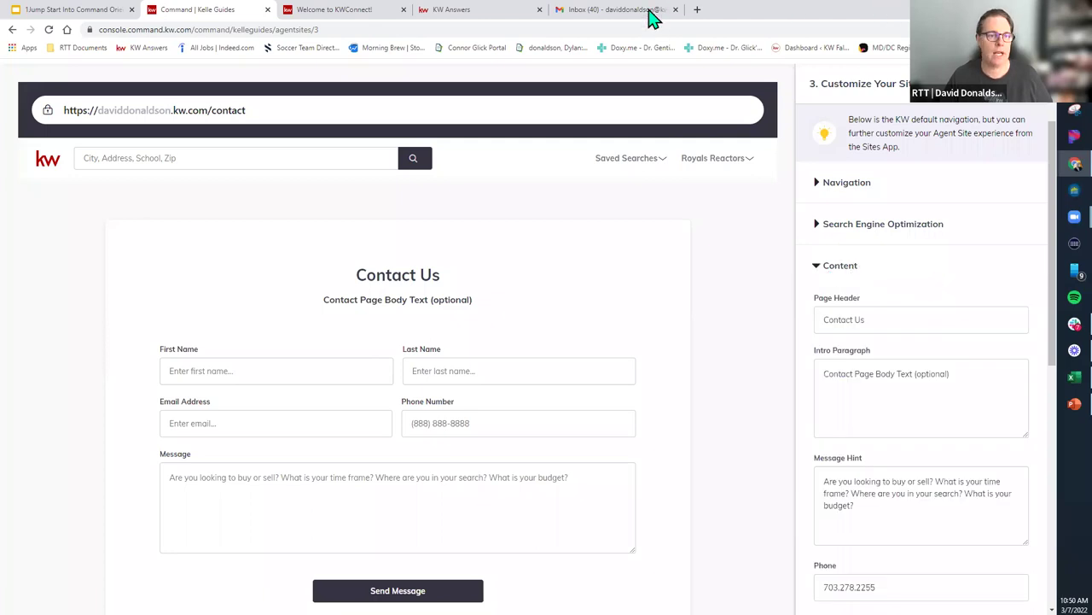
click(698, 10)
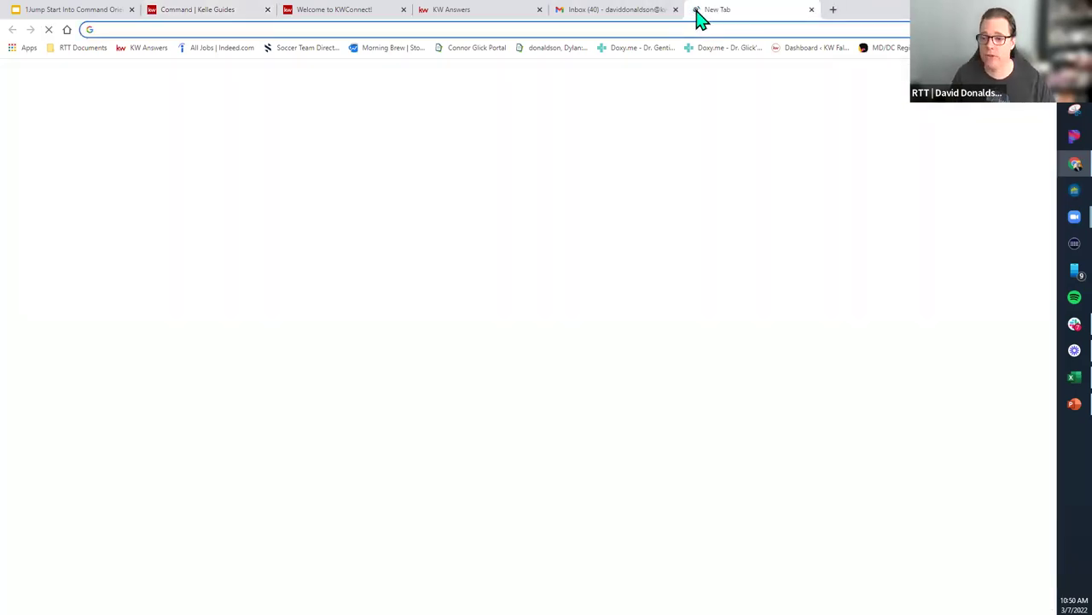
Step: Load the agent's kw.com site in the new tab and go to its Lets Have Coffee page
text(david)
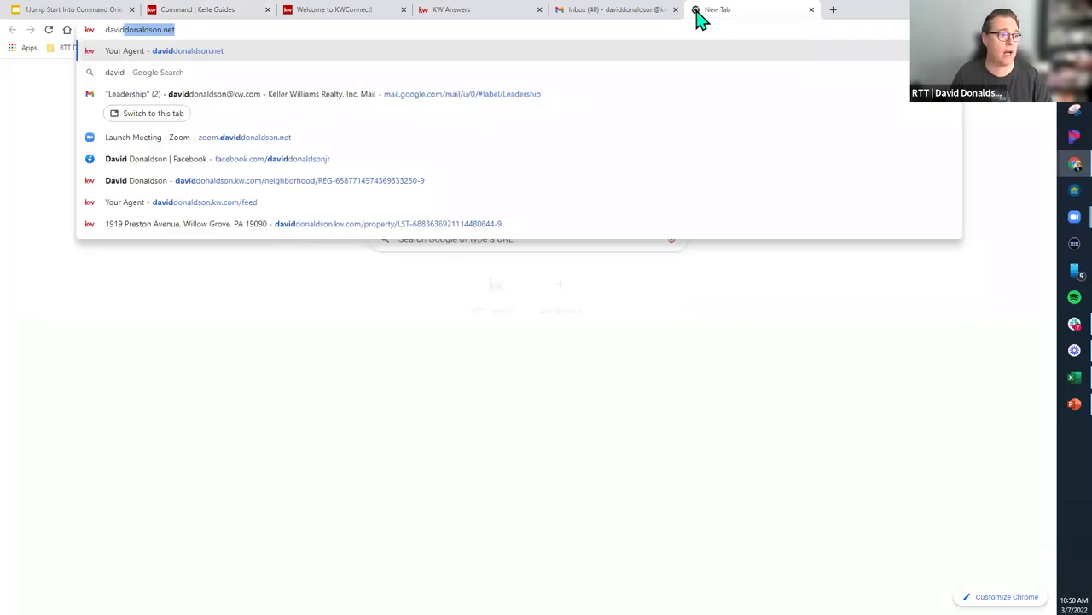
key(Return)
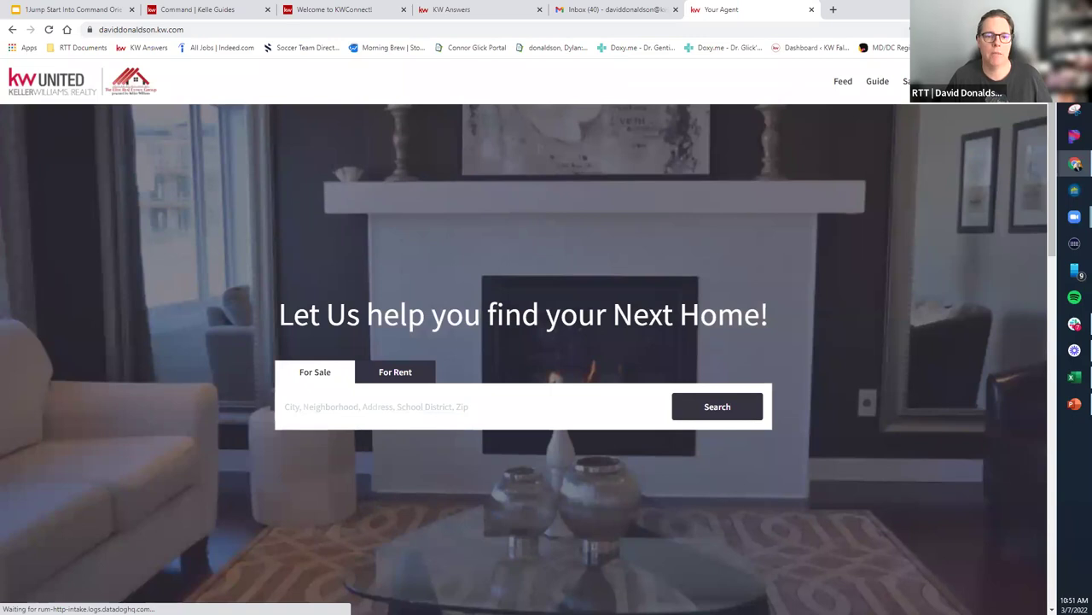
mouse_move(922, 81)
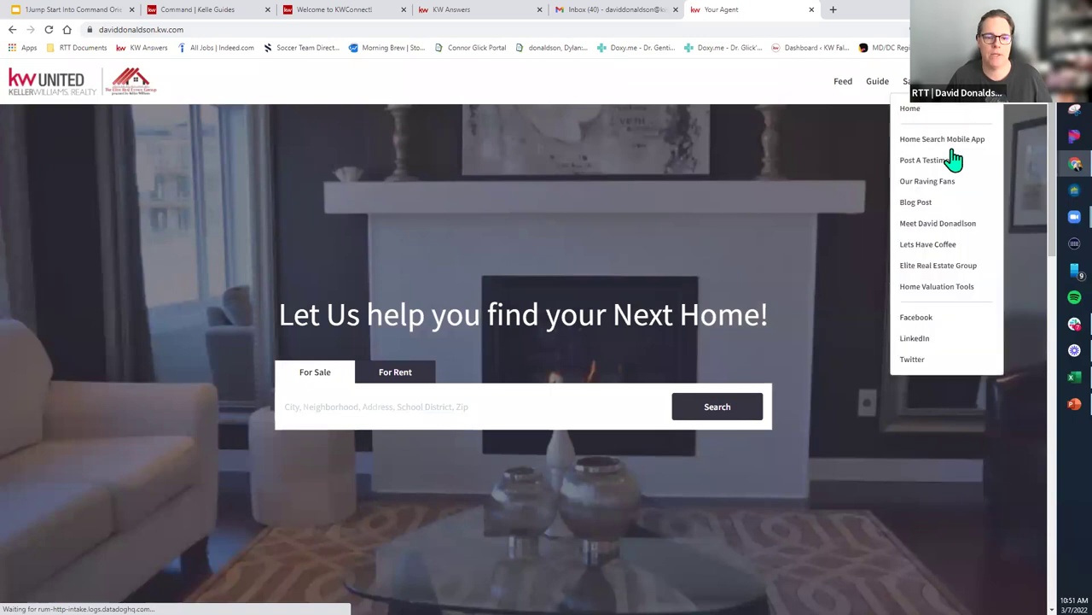
click(927, 247)
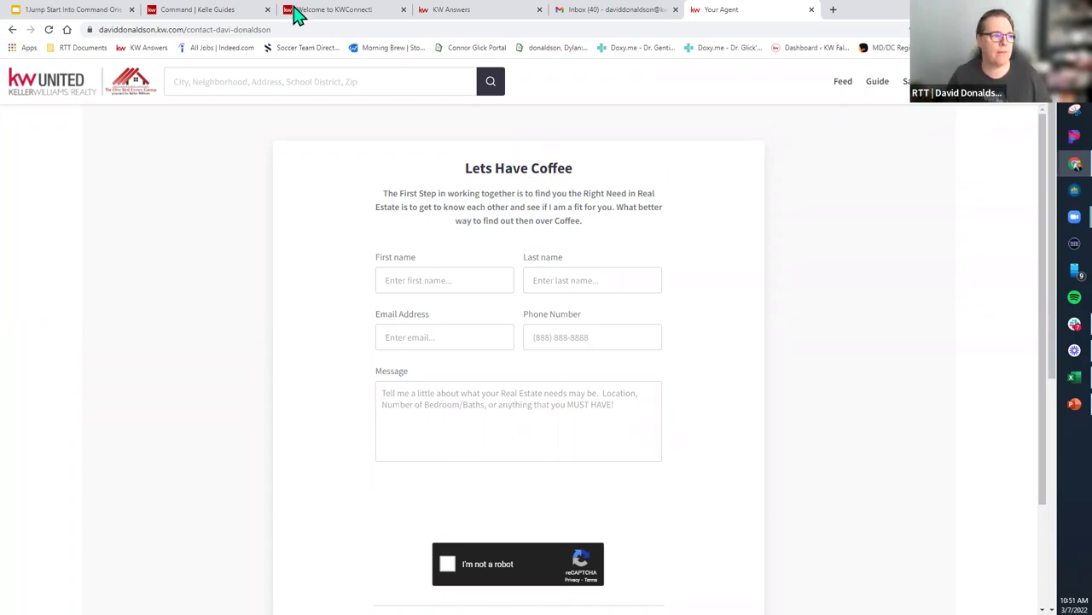
Step: Rename the Contact Us page header to 'Lets Have Coffee' in the editor
click(227, 15)
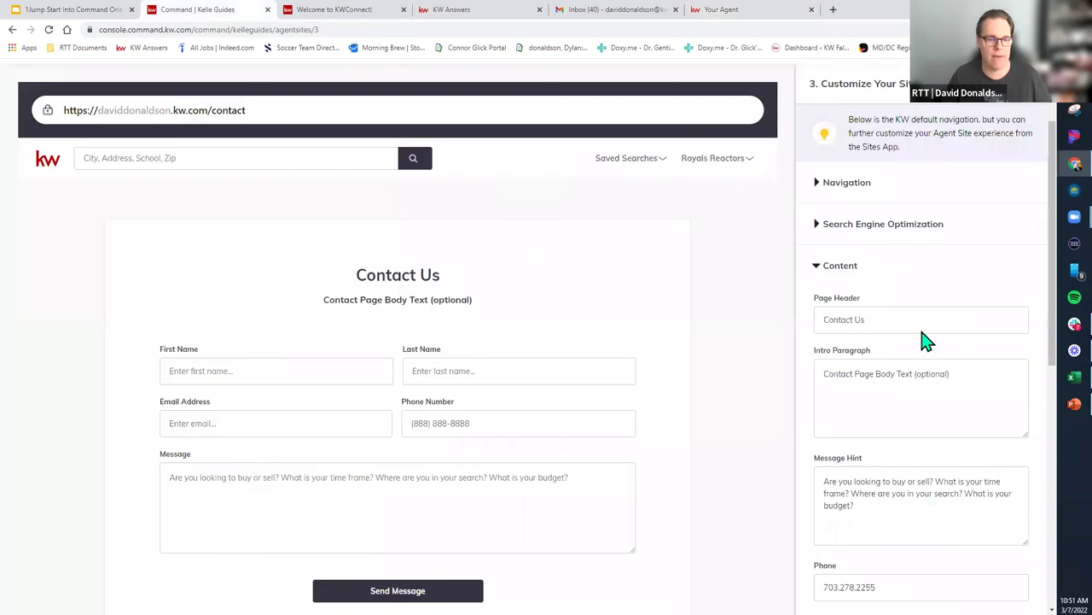
key(Tab)
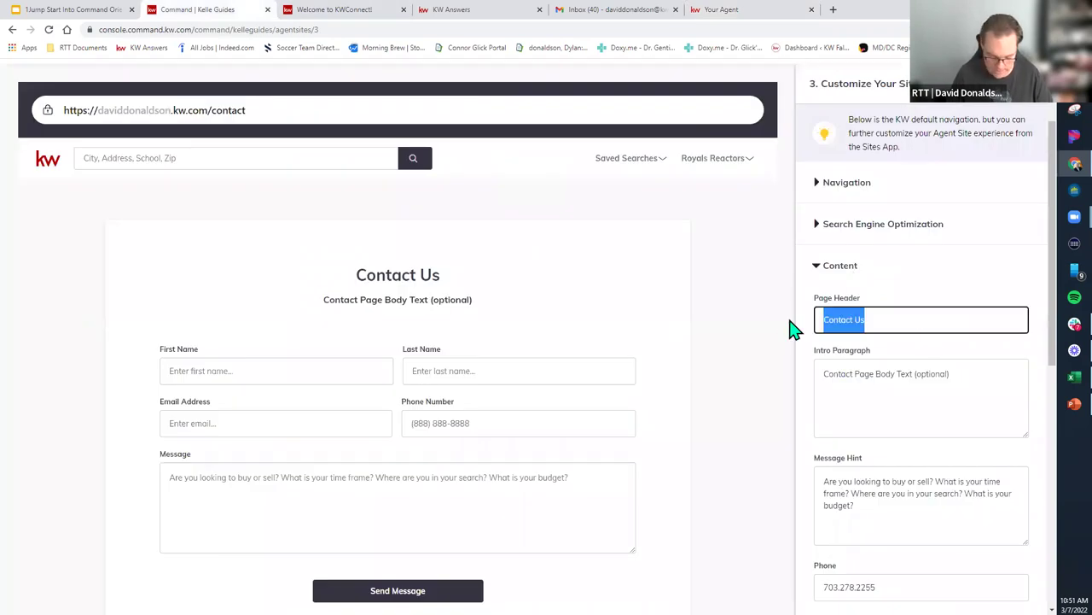
text(Lets h)
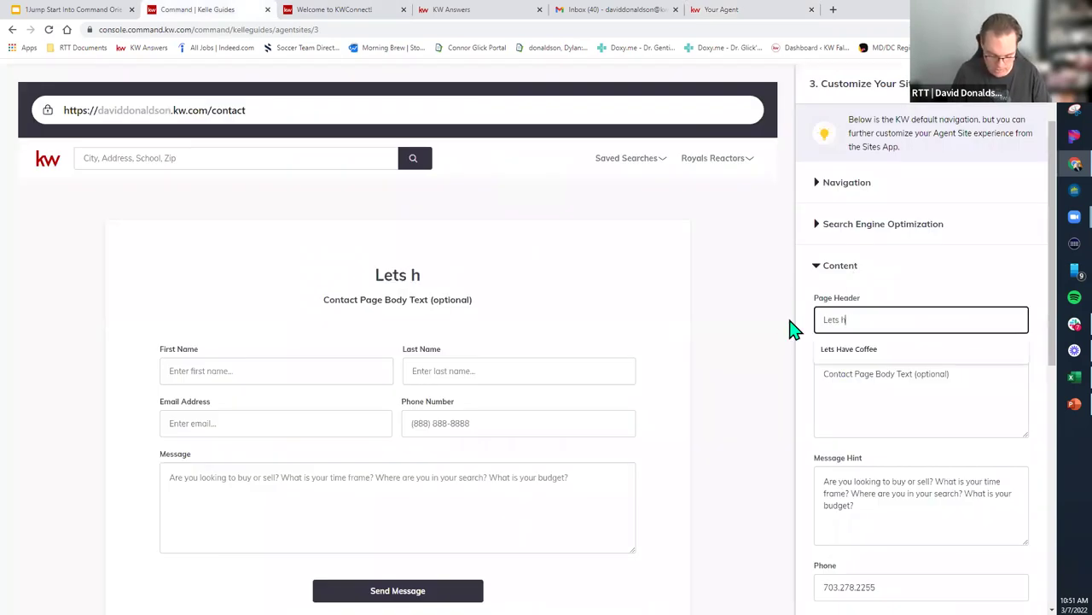
text(ave Coffee)
click(895, 357)
Step: Delete the placeholder intro paragraph text and view the live contact page
click(911, 373)
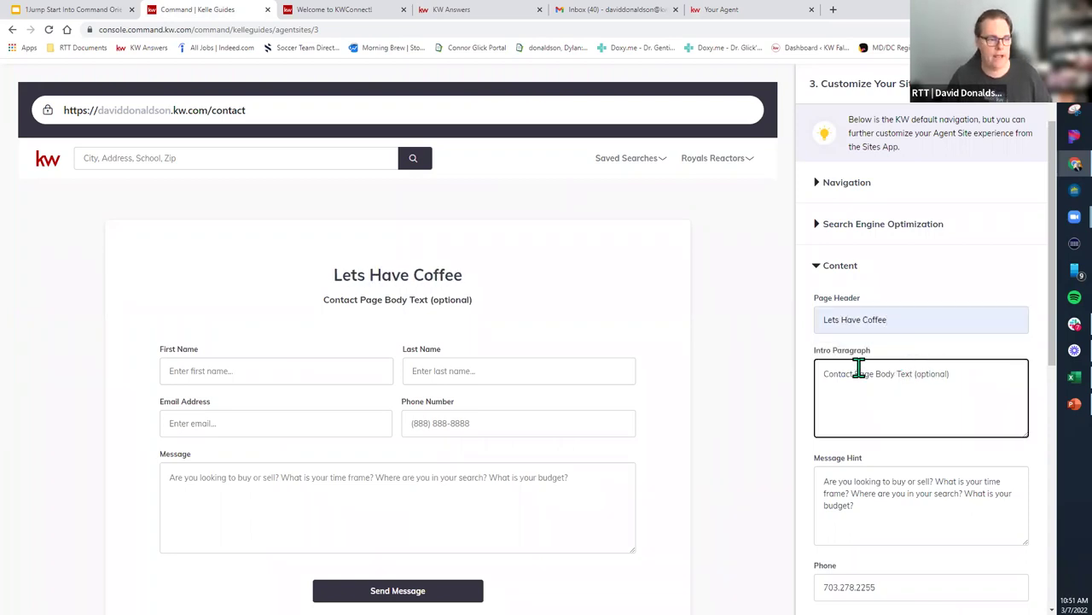
drag(323, 299, 483, 312)
drag(955, 367, 767, 388)
key(BackSpace)
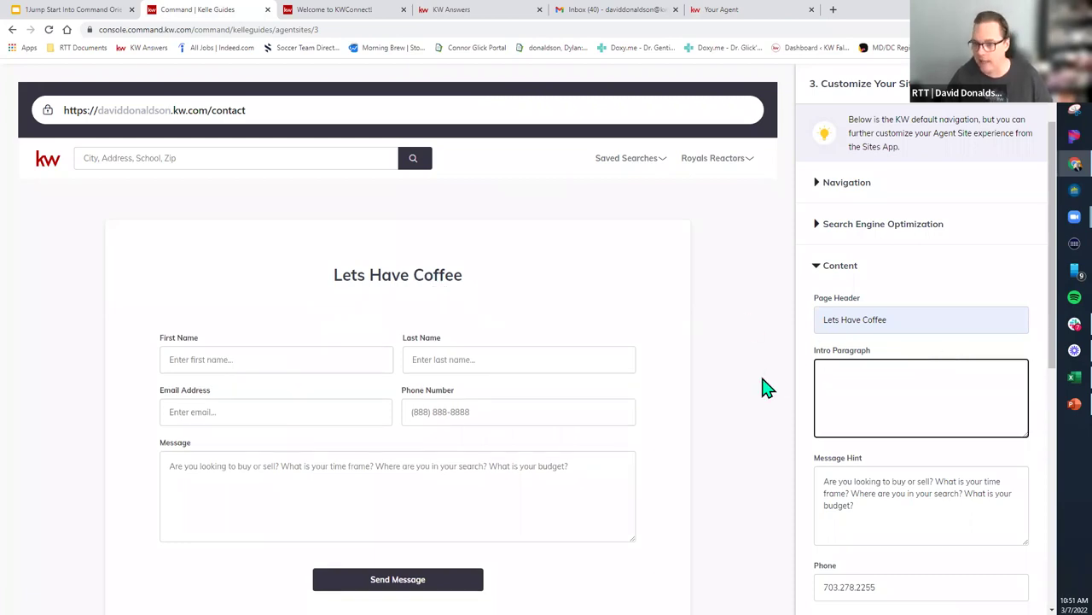
click(715, 11)
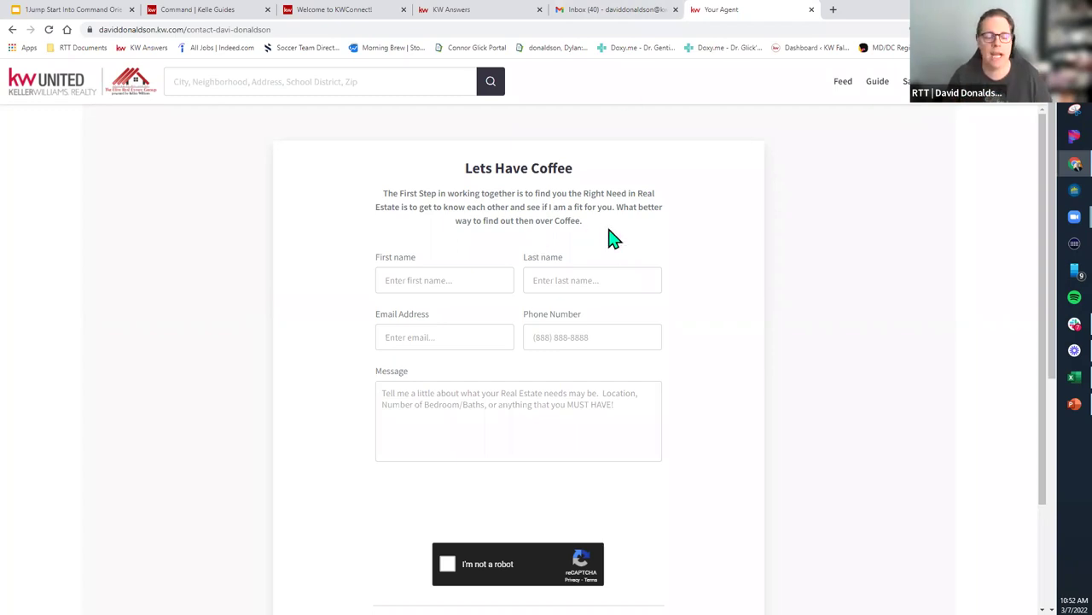
Step: Find the way back from the other tabs to the Kelle Guides editor and select the Message Hint text
click(214, 11)
click(888, 401)
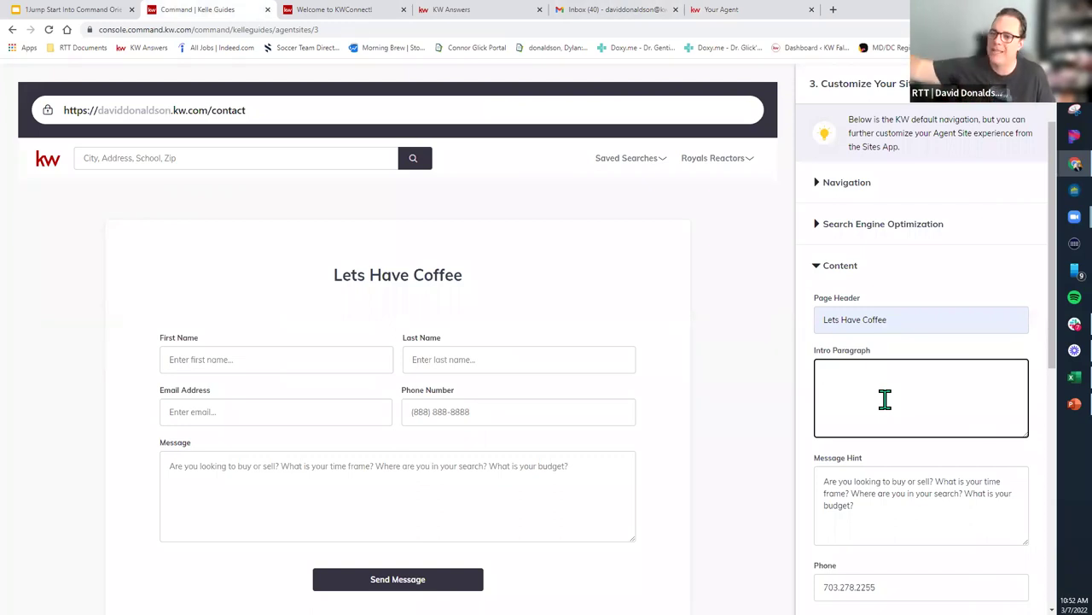
scroll(905, 388, down, 2)
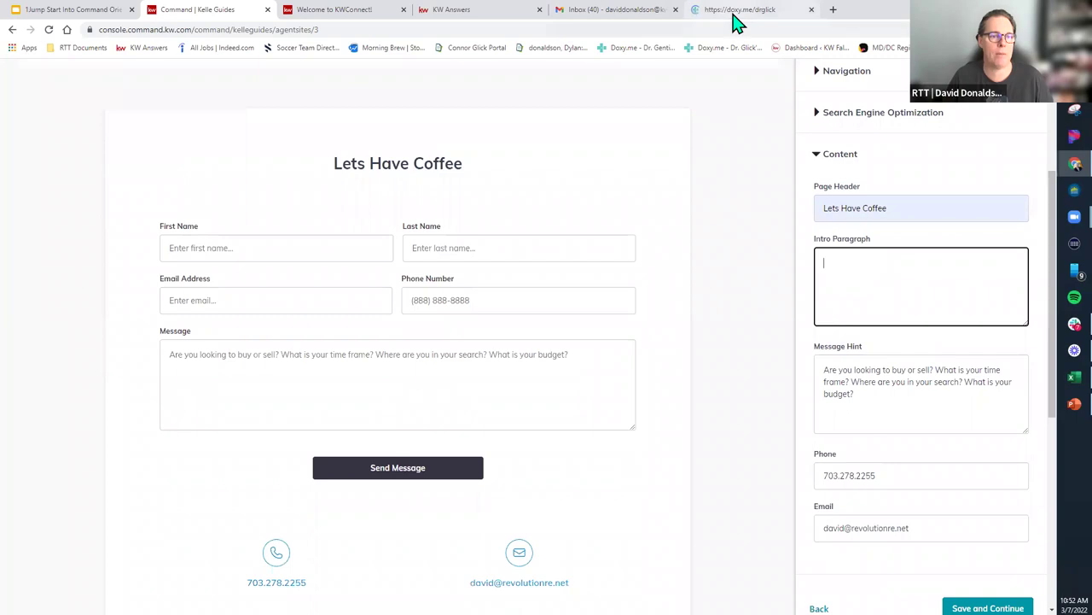
click(731, 12)
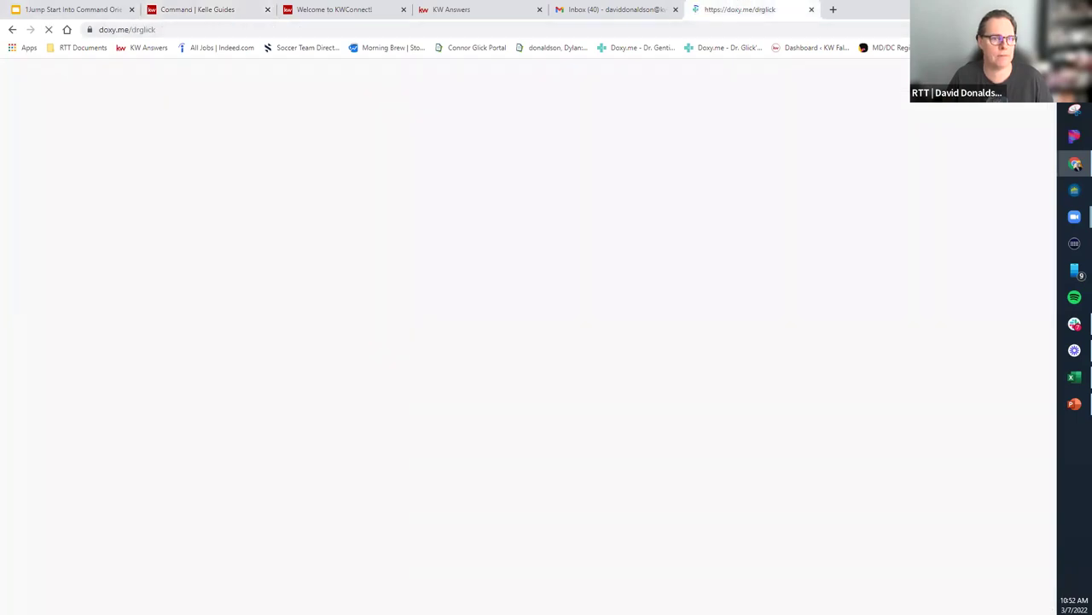
click(11, 31)
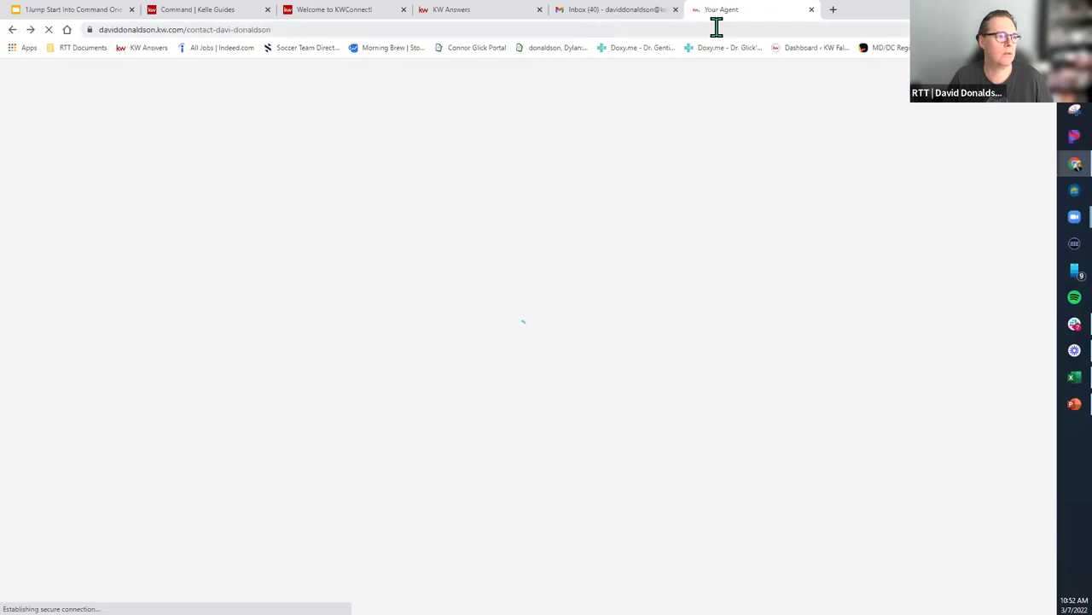
click(497, 16)
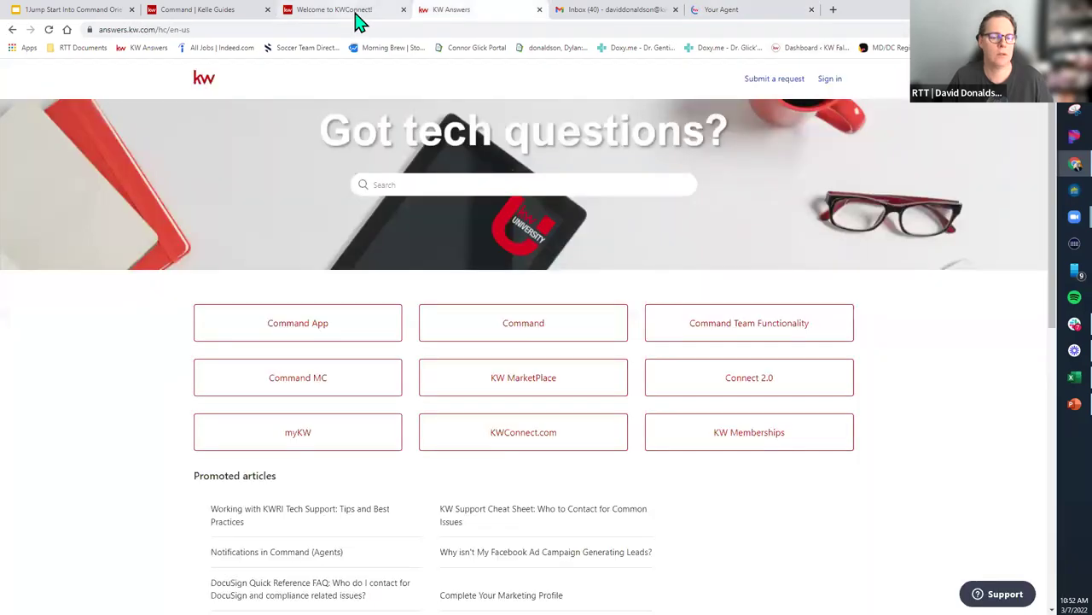
click(357, 17)
click(197, 12)
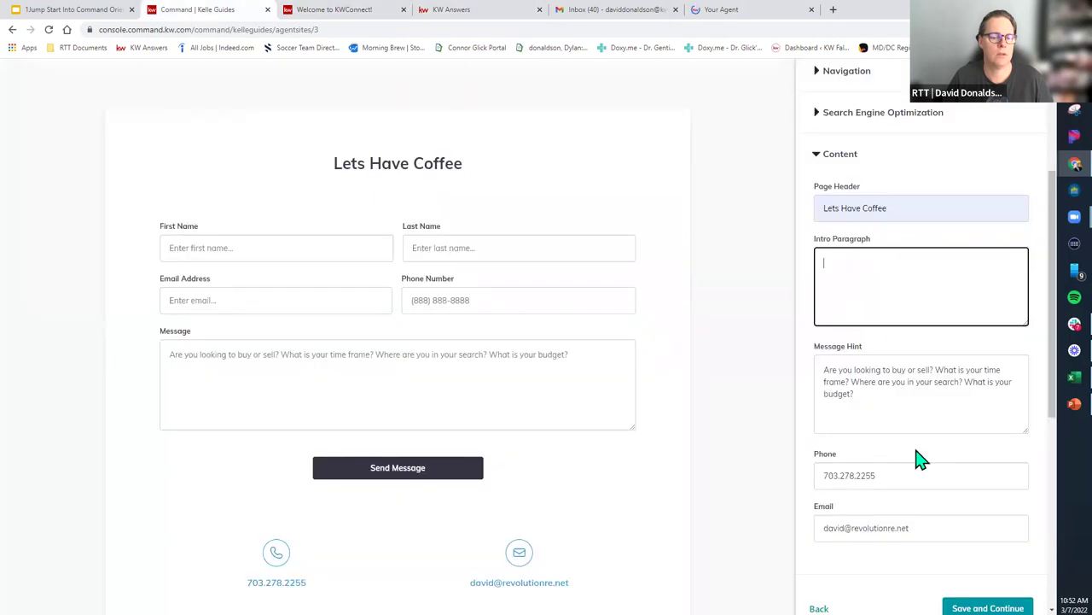
drag(853, 395, 818, 357)
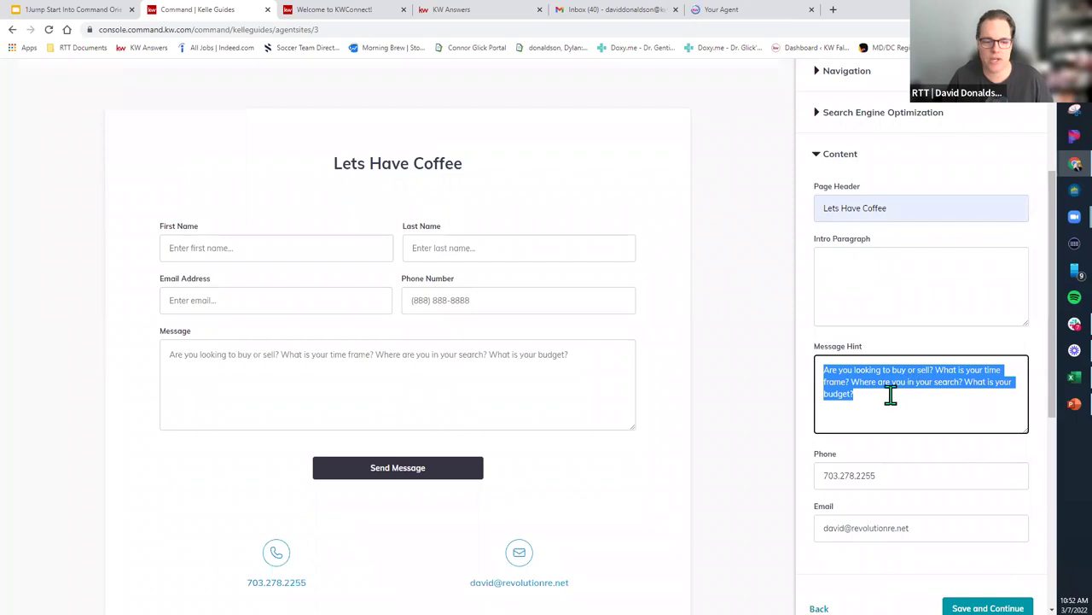
Step: Reload the live agent site, reopen its Lets Have Coffee page, and try the Message box
click(718, 16)
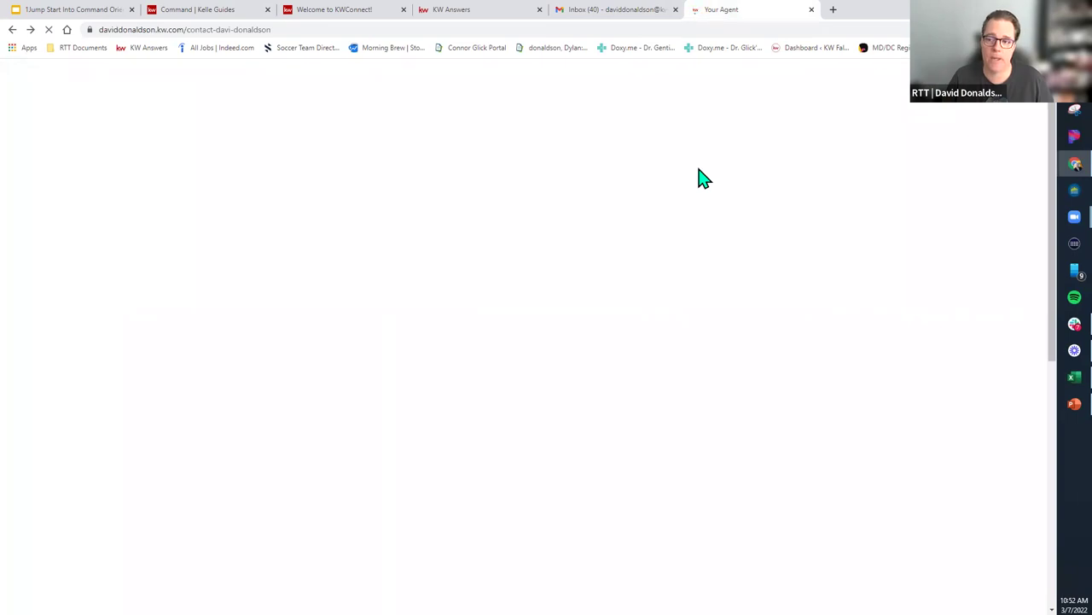
click(327, 29)
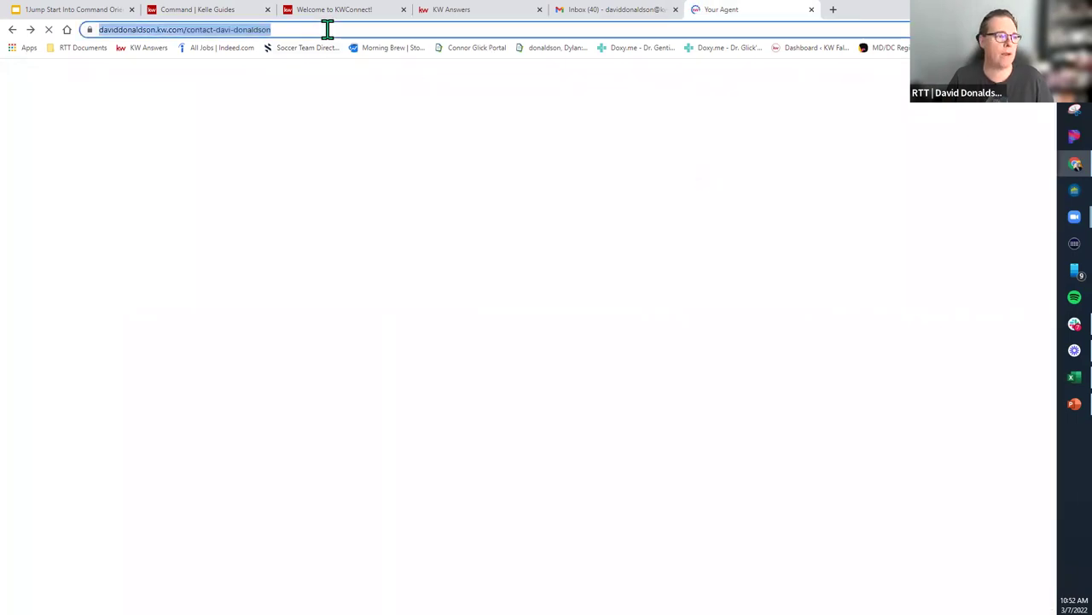
text(\)
key(BackSpace)
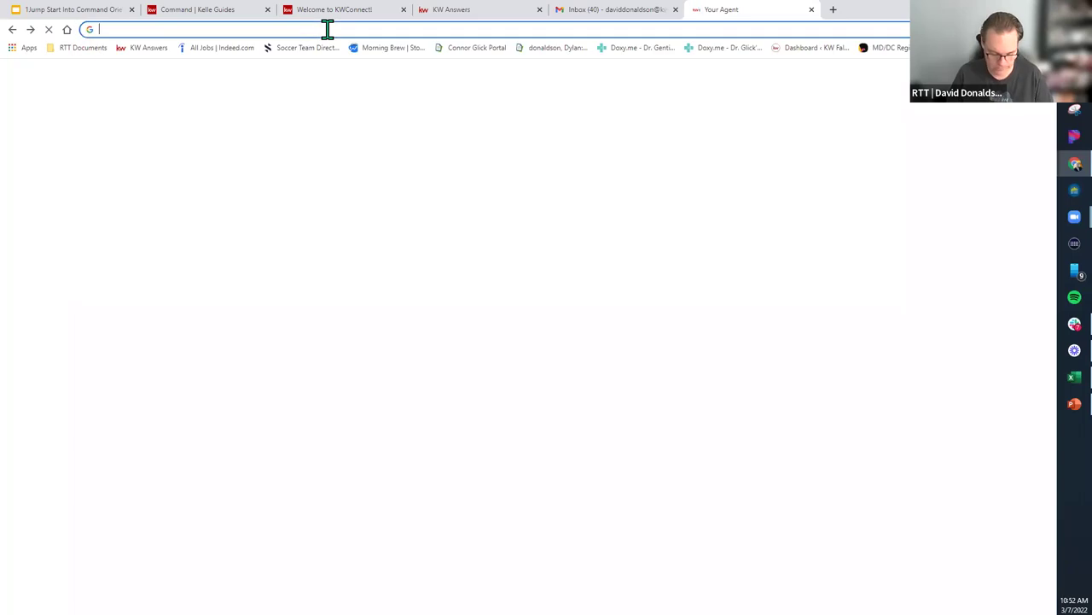
text(davi)
key(Return)
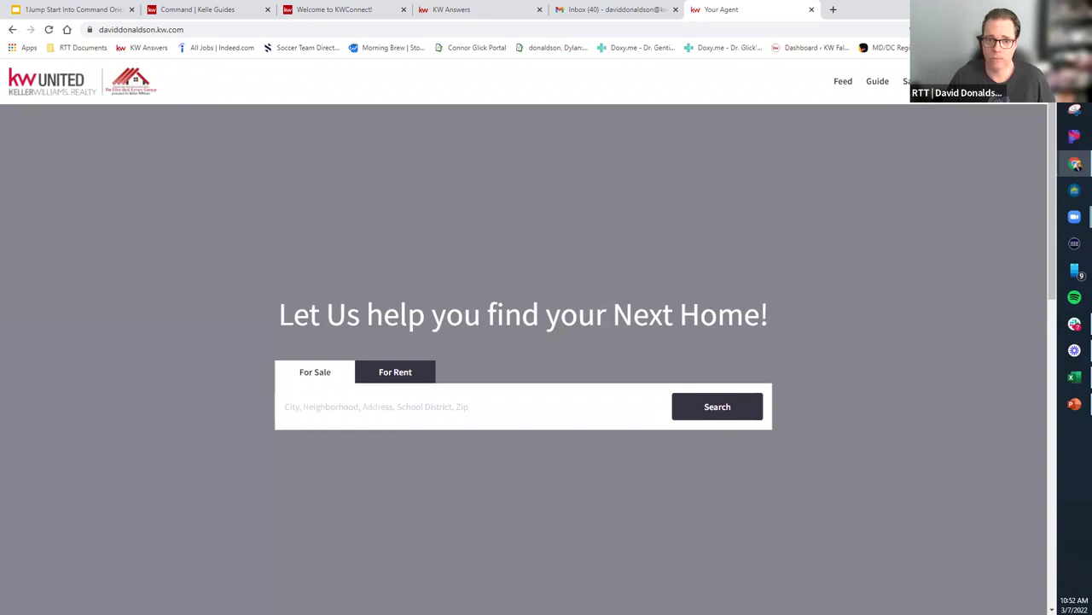
click(948, 81)
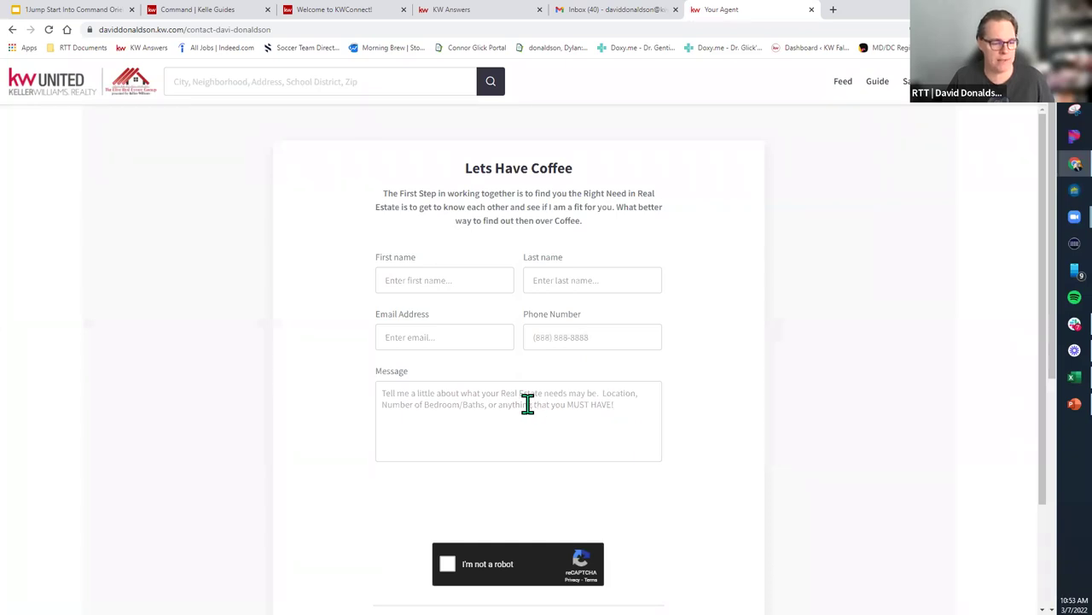
click(619, 437)
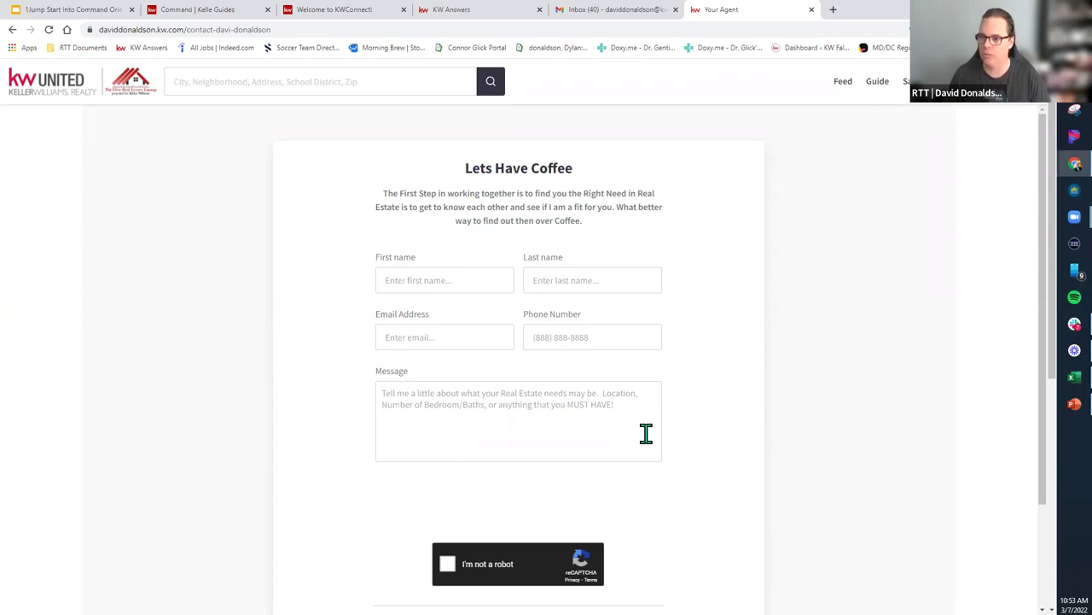
Step: Leave the Kelle Guides contact page editor and go to Command's Consumer Agent Site Pages
click(220, 12)
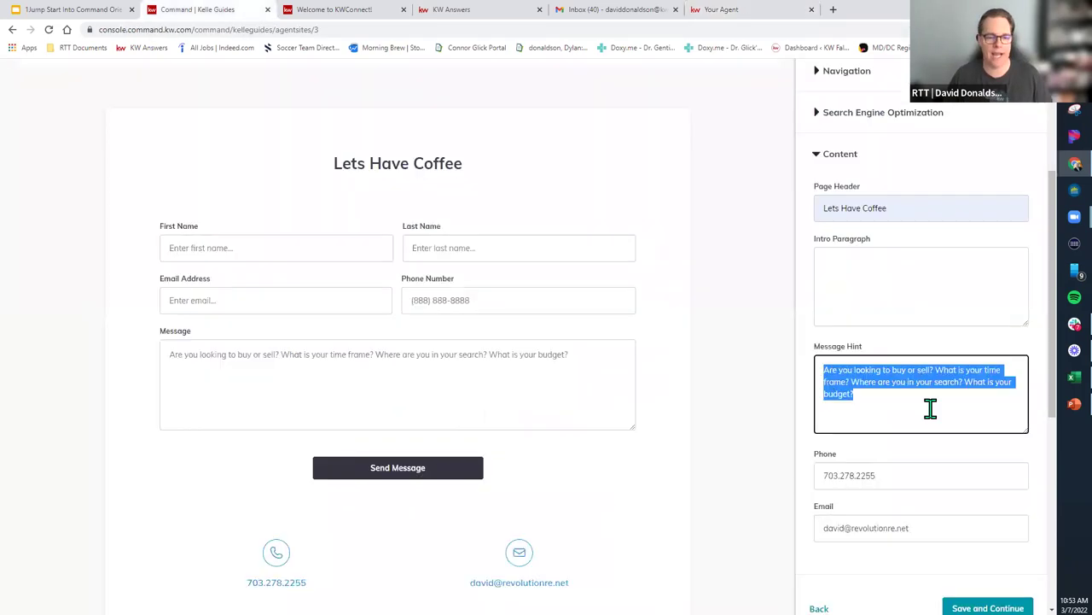
click(902, 384)
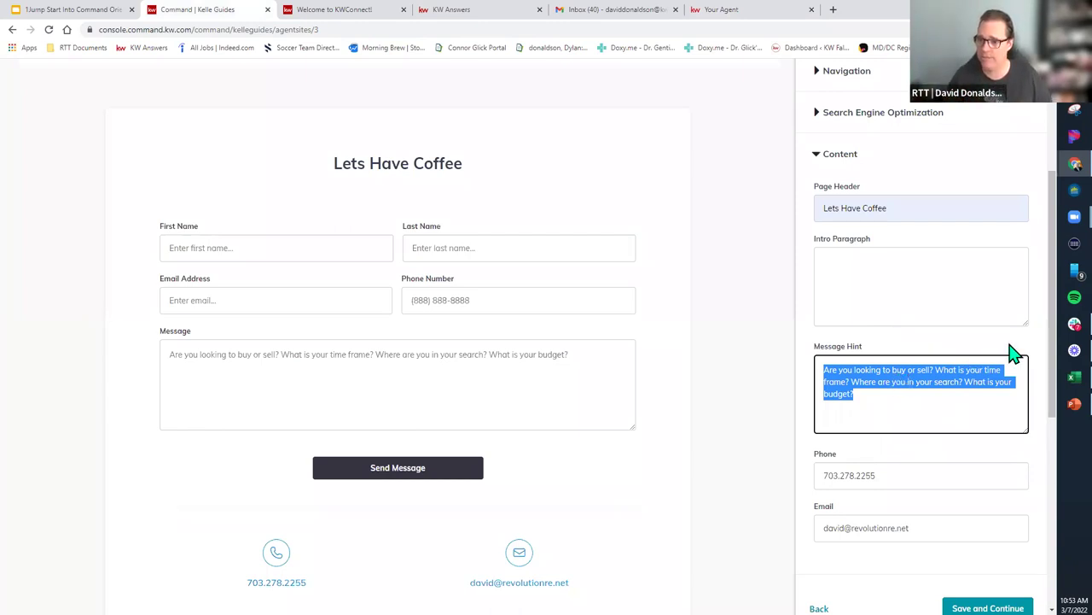
scroll(1015, 351, down, 2)
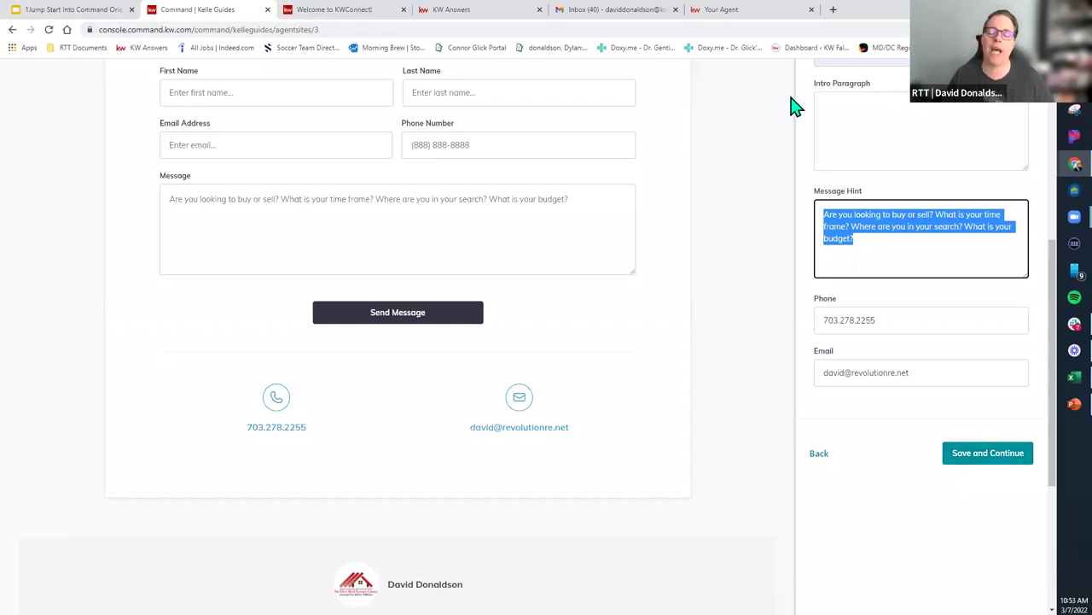
scroll(788, 215, up, 2)
scroll(788, 216, up, 3)
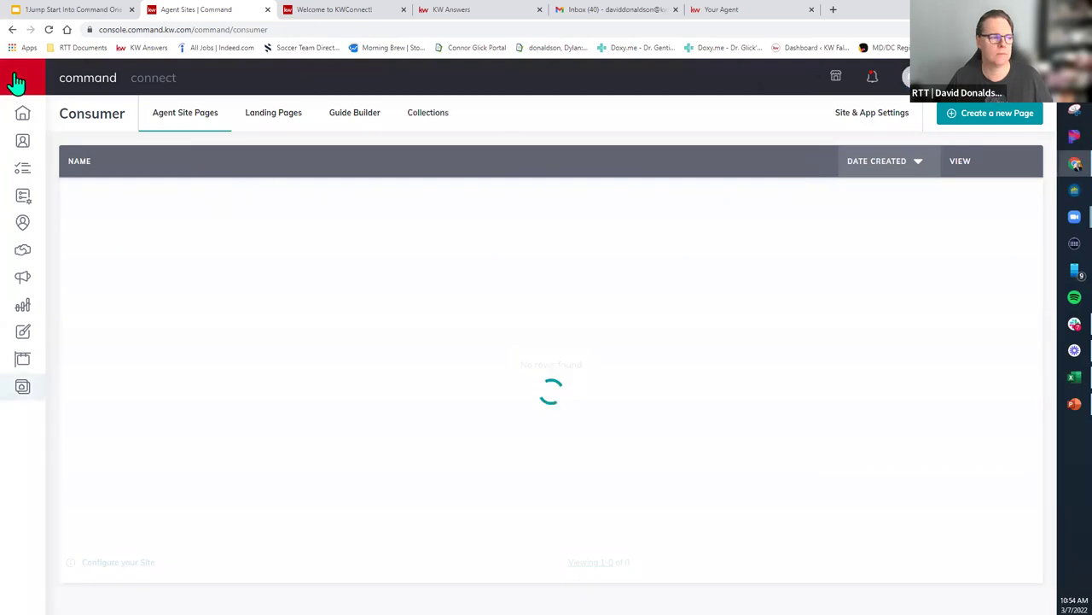
Step: In the Consumer Agent Site Pages list, preview 125502-contactus and show its edit/delete menu
click(11, 407)
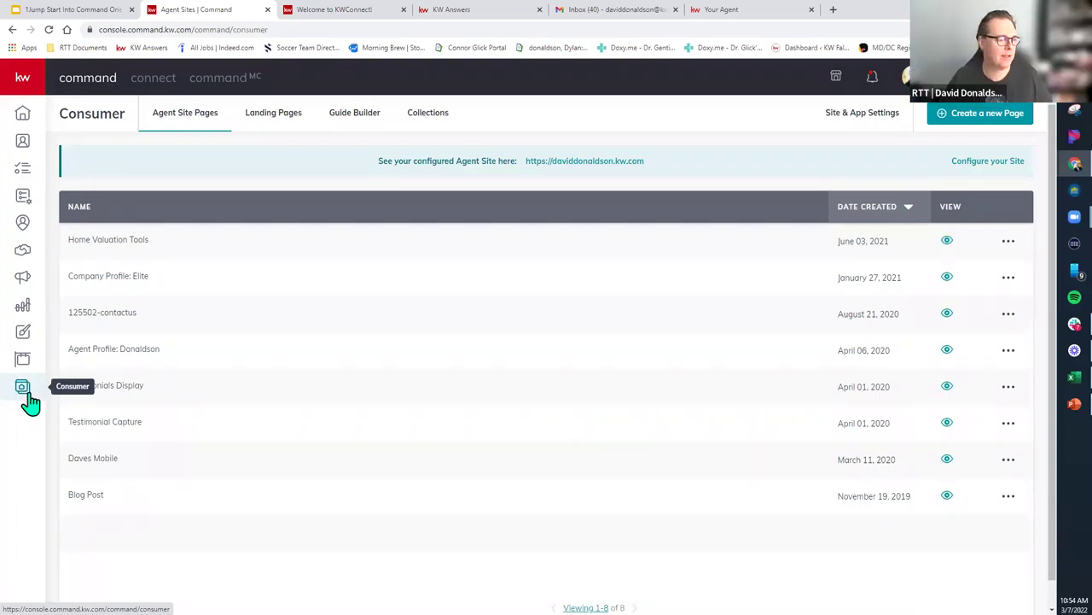
click(192, 122)
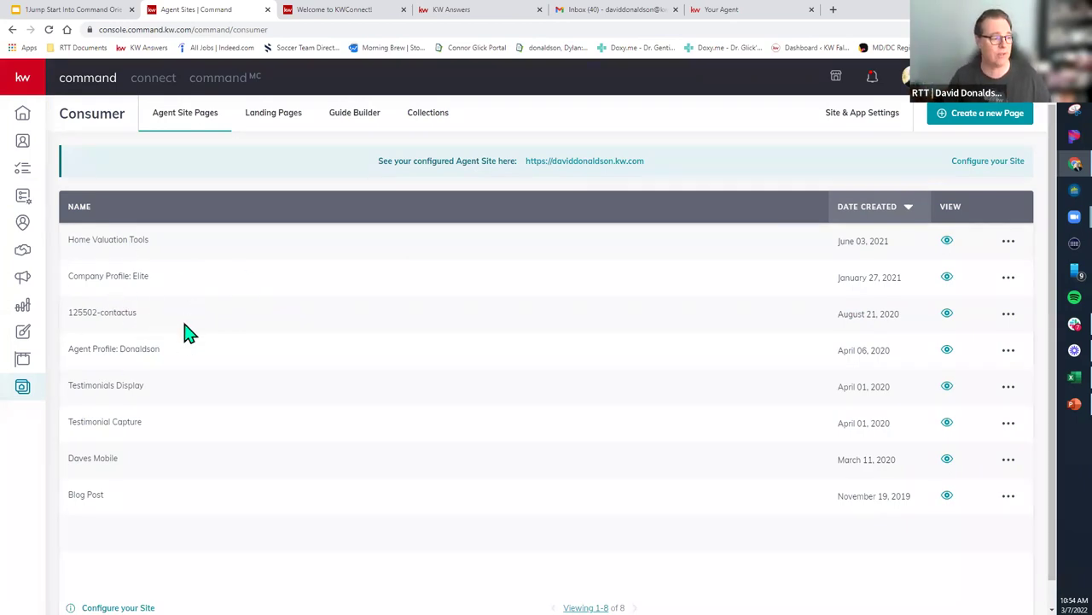
click(948, 316)
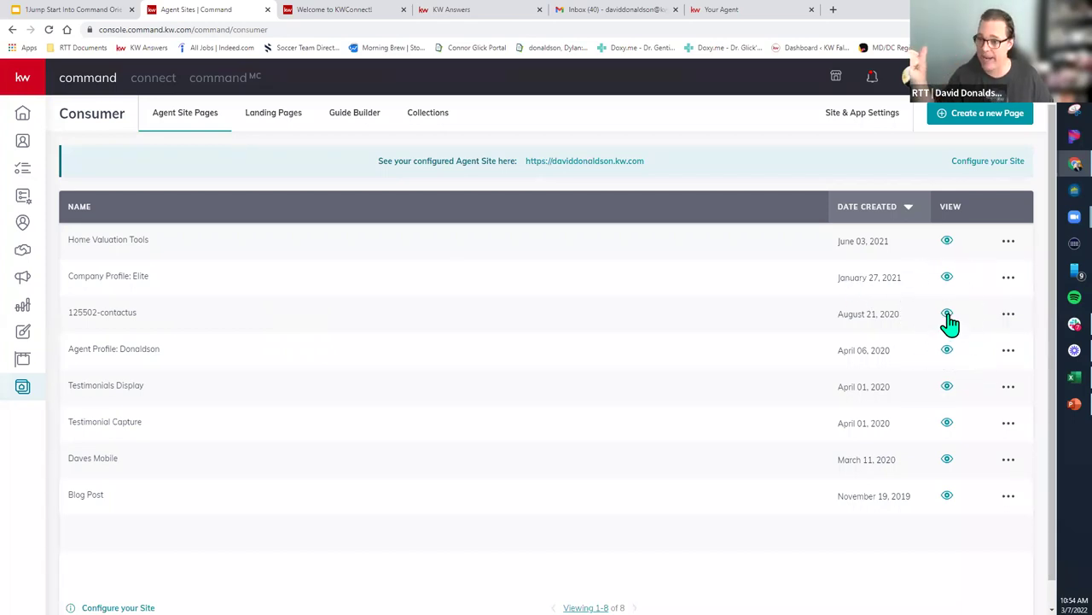
click(1007, 317)
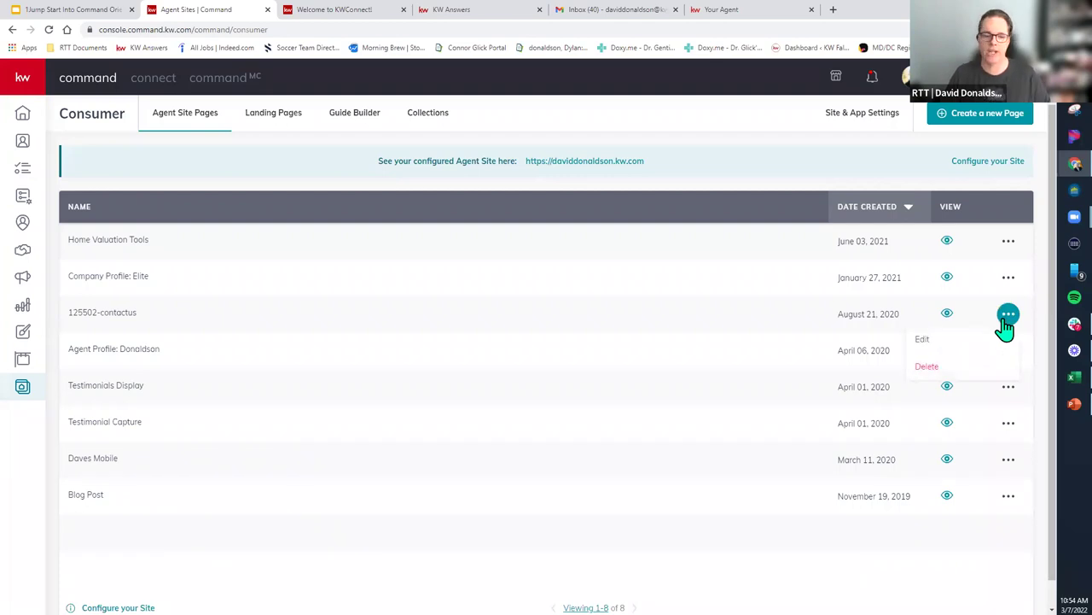
Step: Review the 'Lets Have Coffee' contact page in the editor, then return to the pages list
click(936, 352)
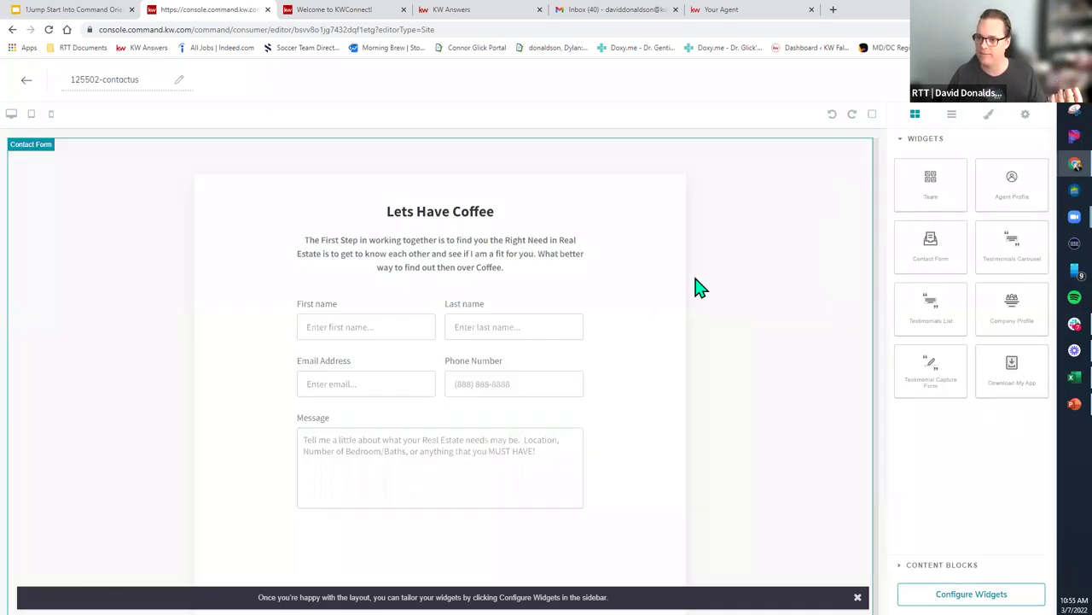
click(13, 30)
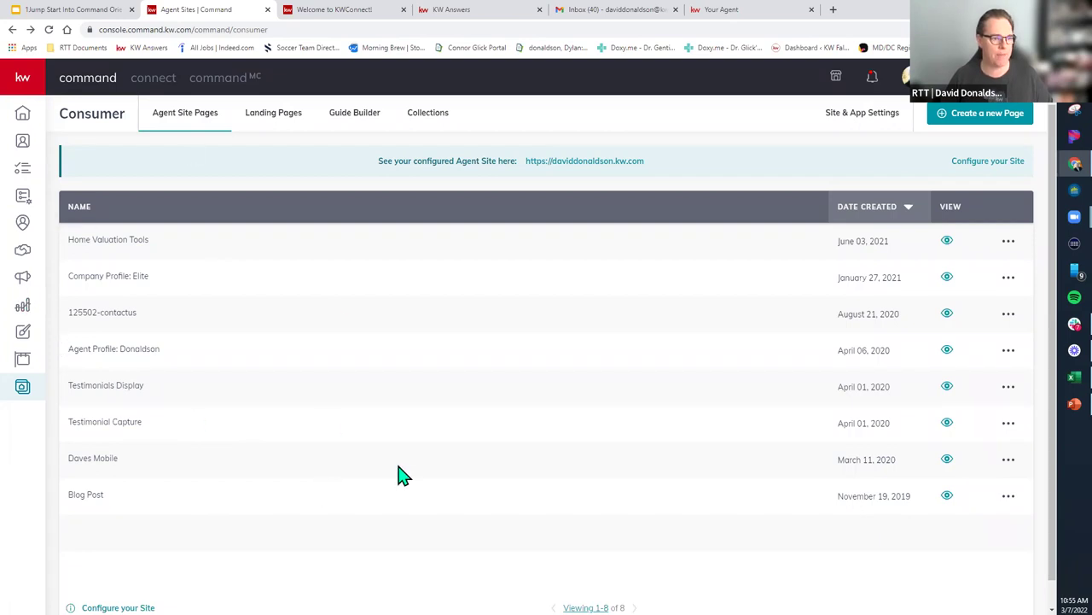
Step: Open the live agent site from the 'See your configured Agent Site here' banner link
click(593, 167)
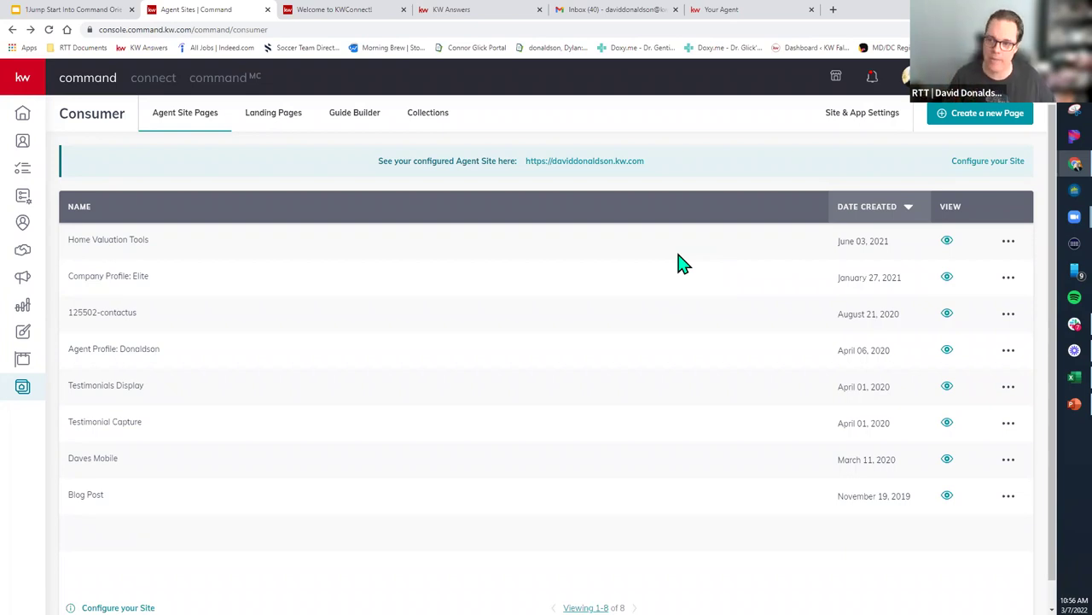
click(595, 162)
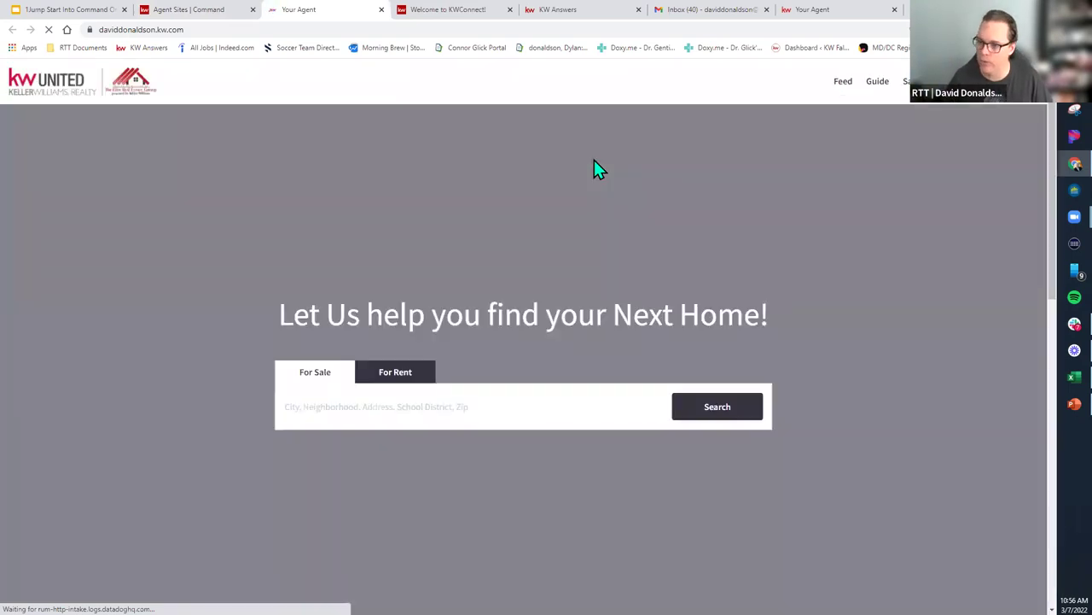
Step: Run a for-sale home search near Current Location from the homepage search box
scroll(554, 327, down, 2)
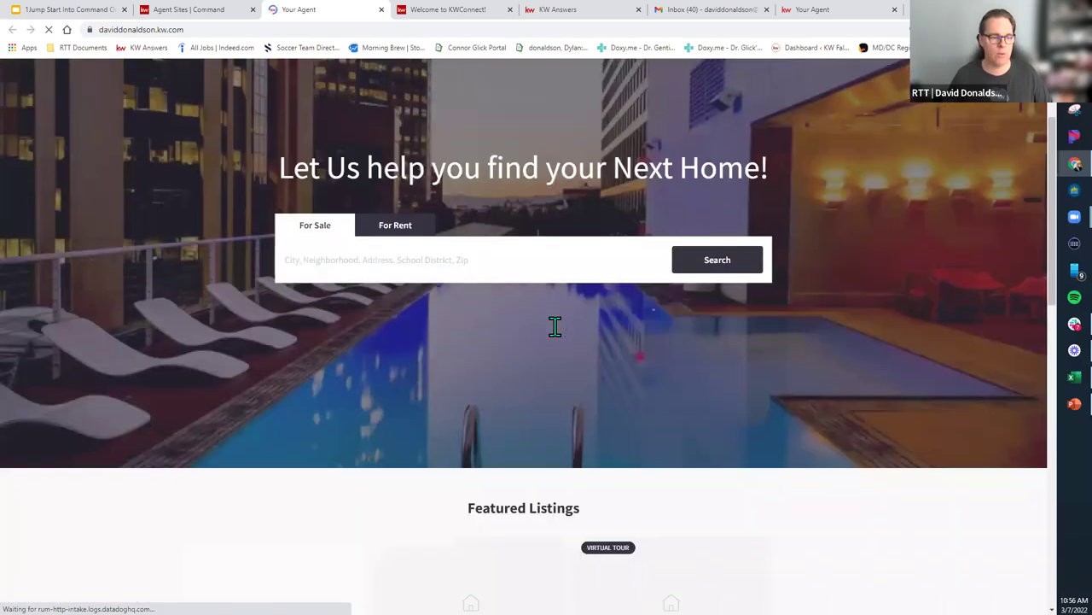
scroll(555, 327, up, 1)
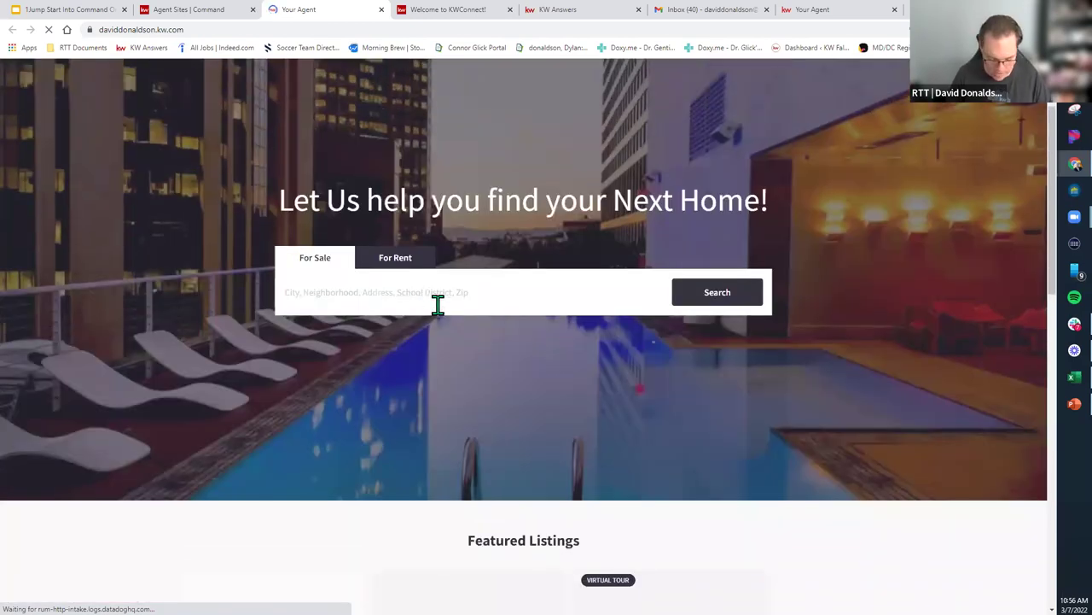
scroll(437, 304, up, 2)
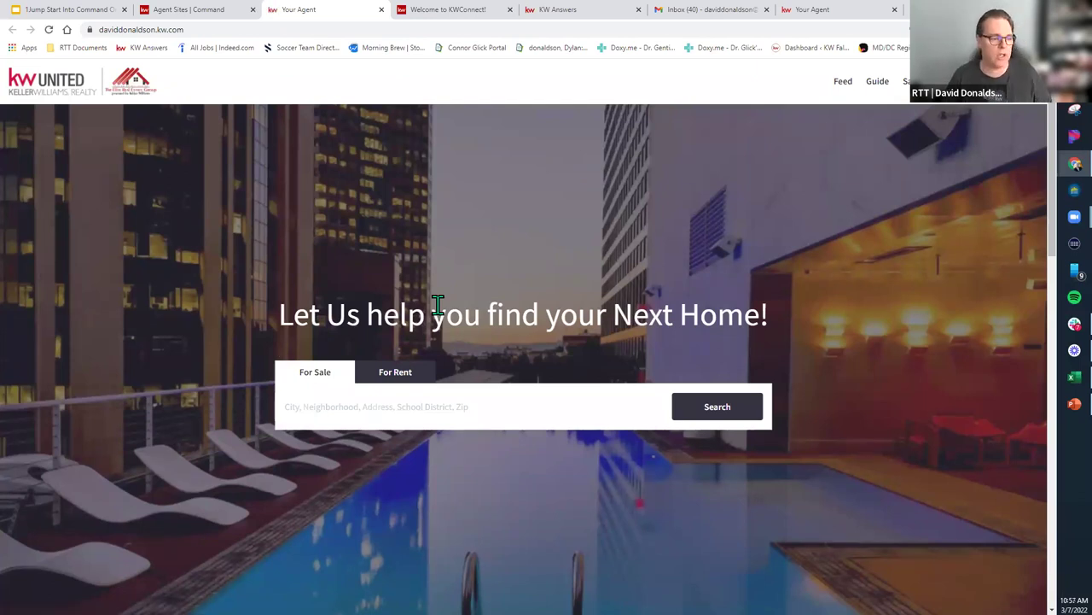
click(440, 406)
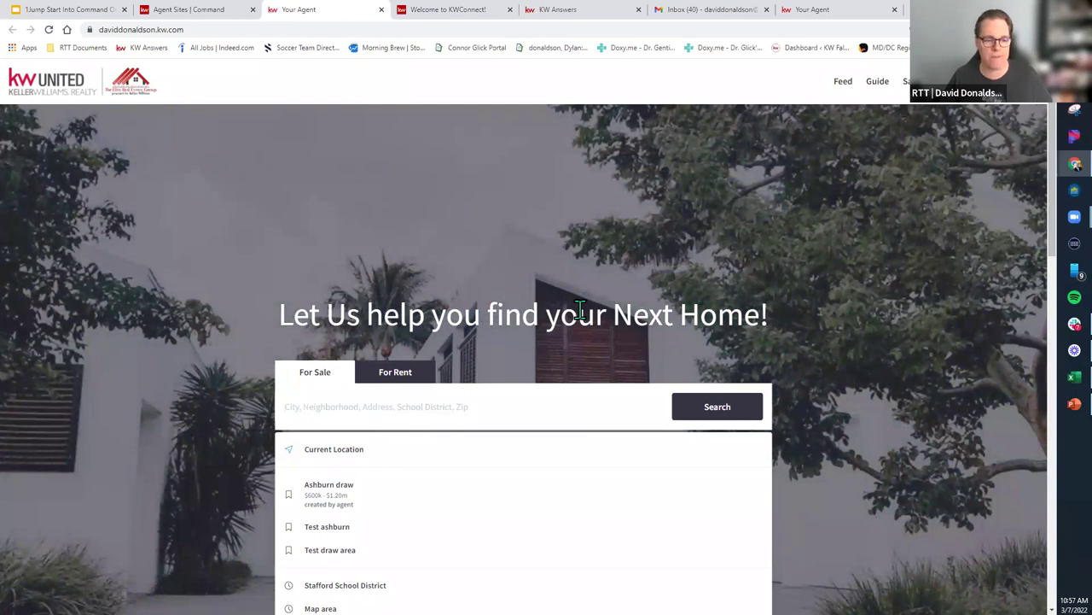
scroll(547, 299, down, 2)
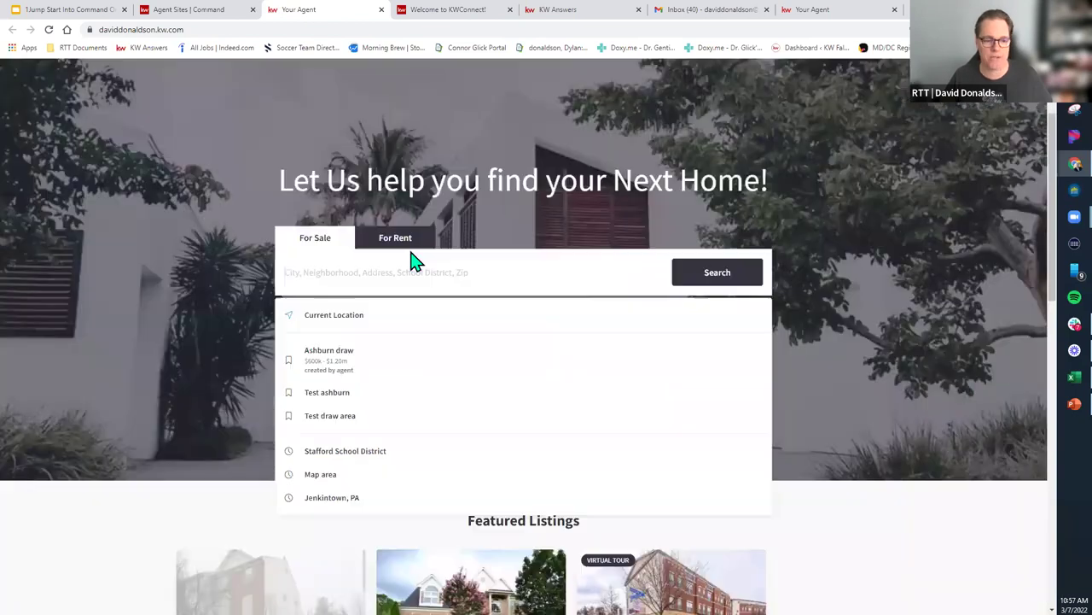
click(346, 316)
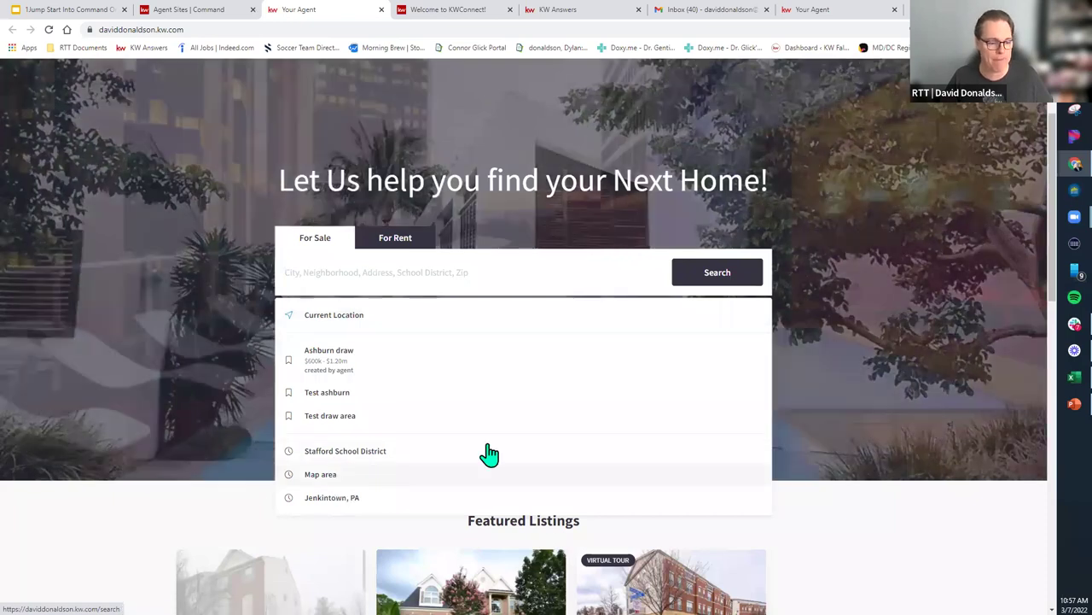
scroll(930, 535, down, 3)
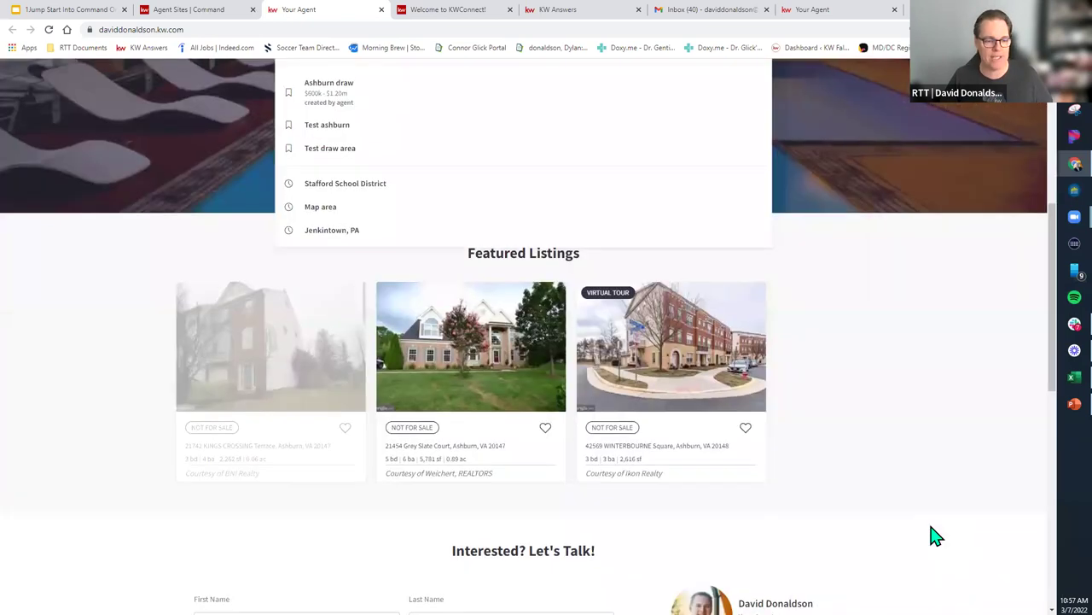
scroll(930, 535, up, 2)
scroll(934, 536, down, 2)
scroll(935, 535, down, 3)
scroll(934, 534, up, 10)
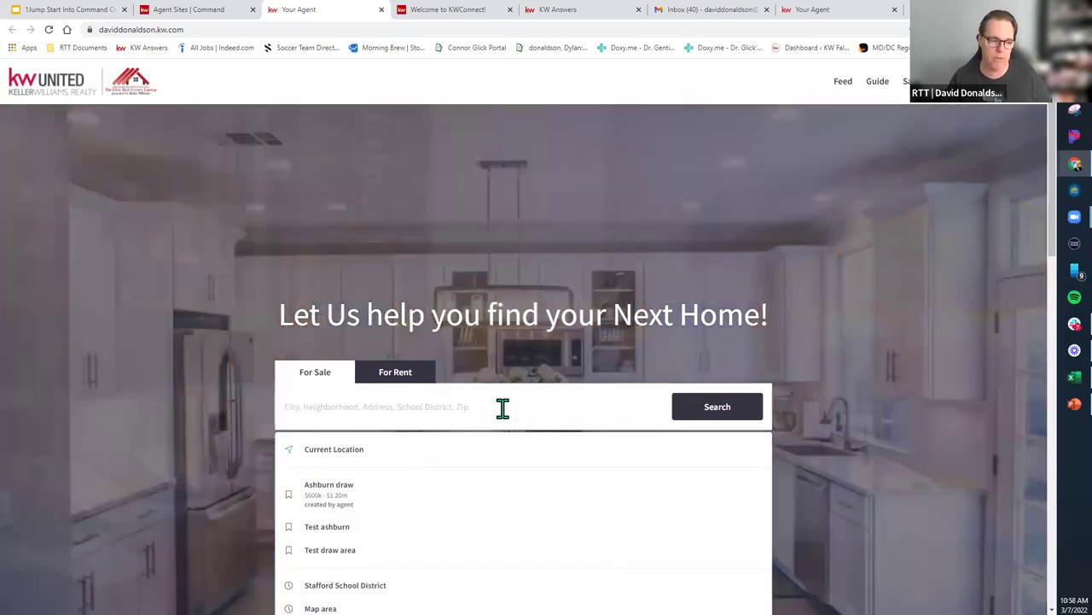
click(734, 413)
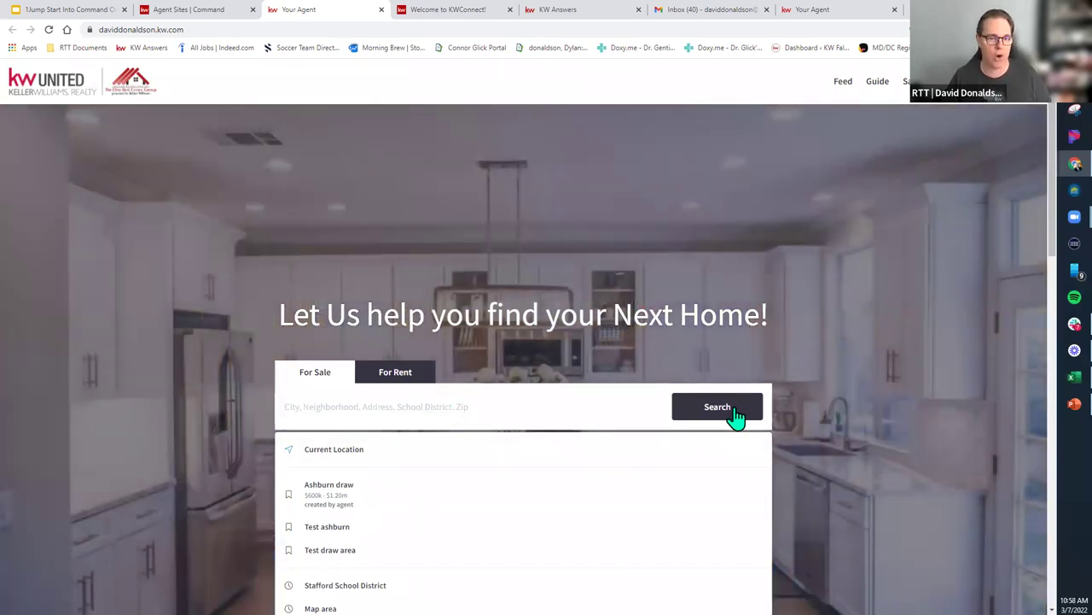
Step: Load the results page with 957 for-sale properties on the map and listing cards
click(427, 448)
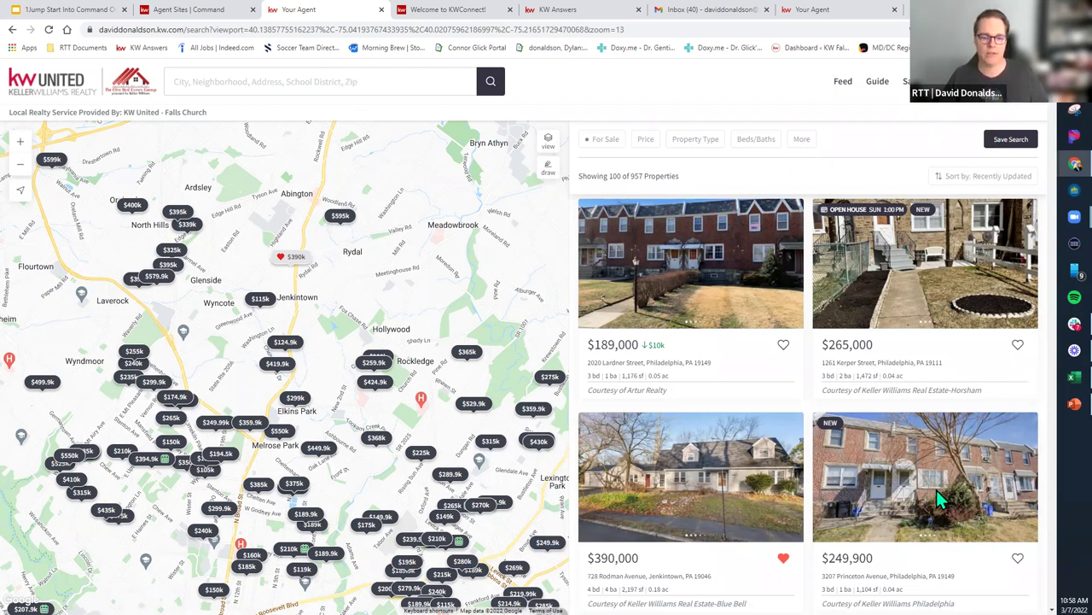
scroll(936, 490, down, 1)
scroll(939, 500, up, 1)
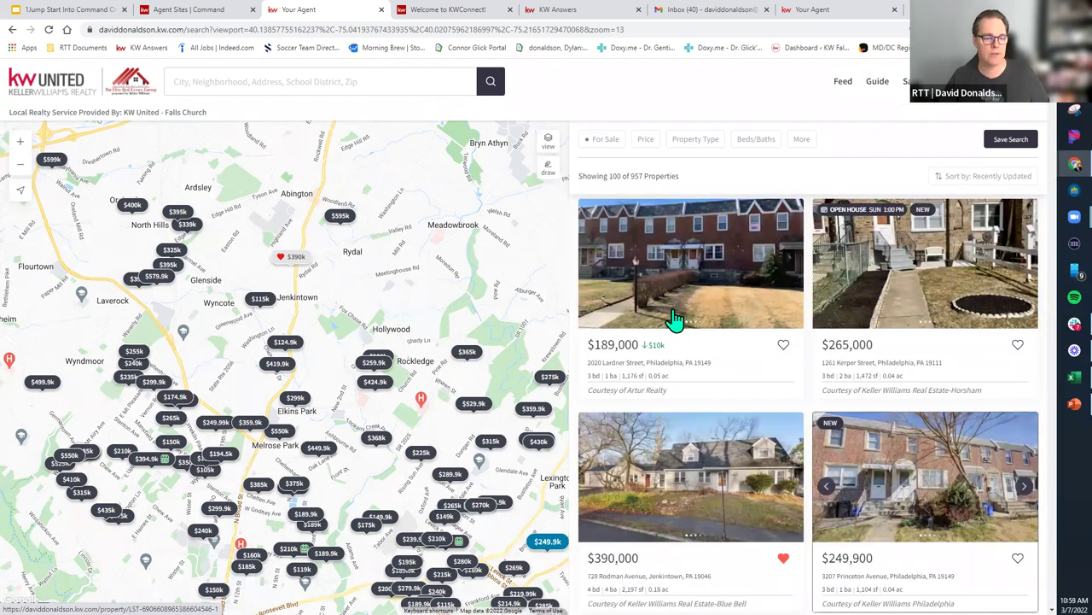
scroll(674, 319, down, 15)
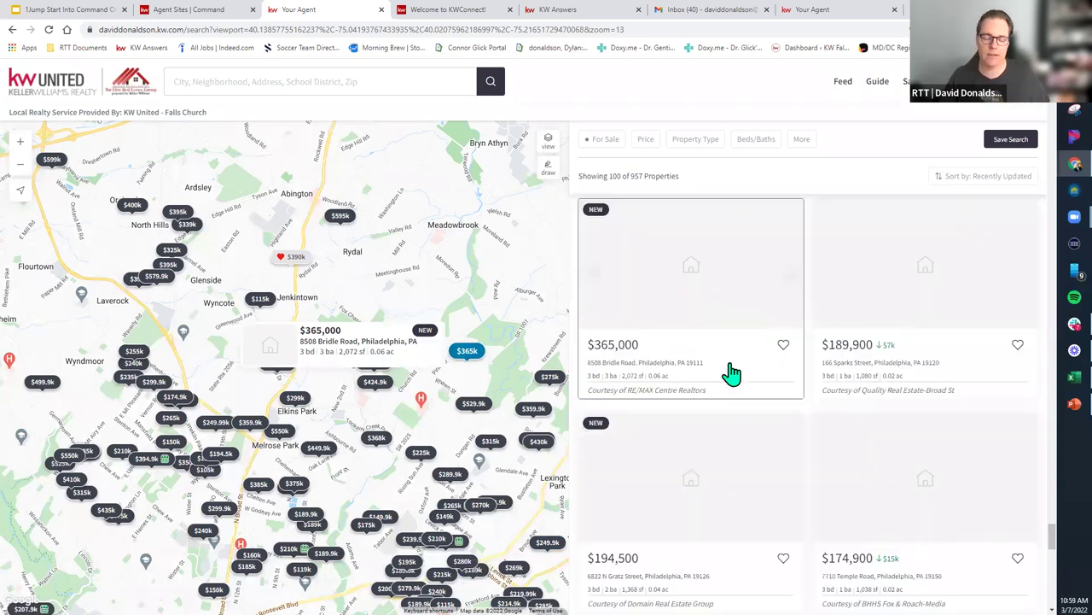
Step: Open the $365,000 Philadelphia townhome listing and scroll through its photos and description
click(731, 373)
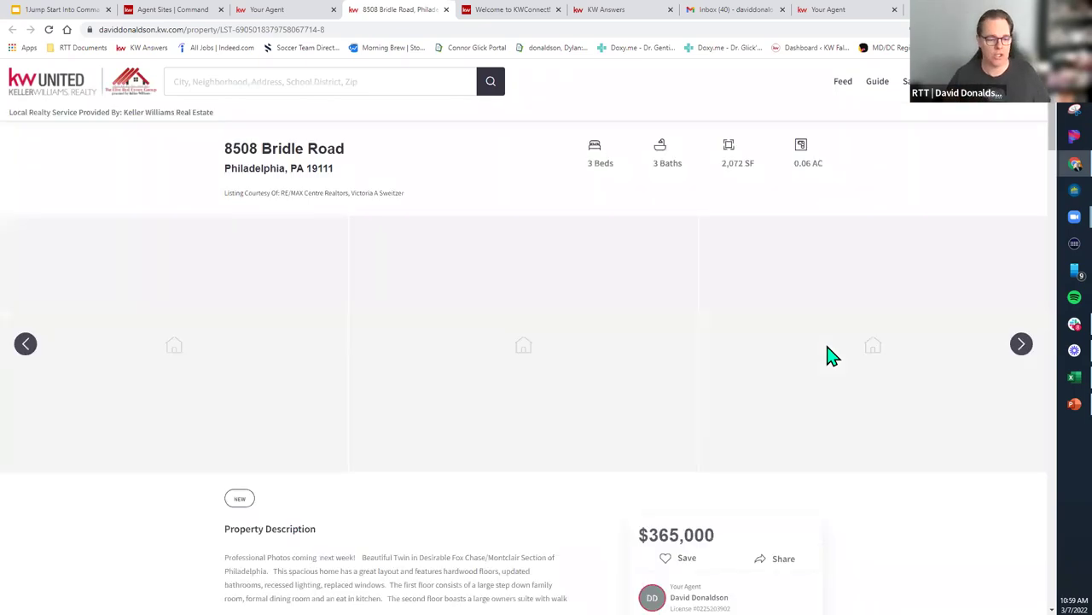
scroll(832, 355, down, 2)
scroll(724, 359, down, 1)
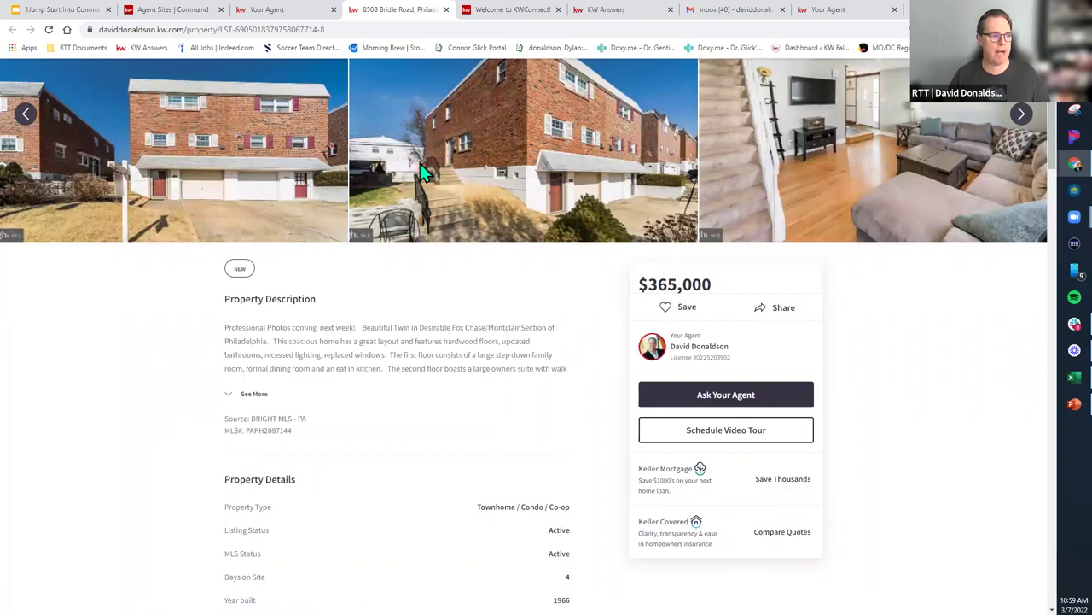
scroll(420, 165, up, 3)
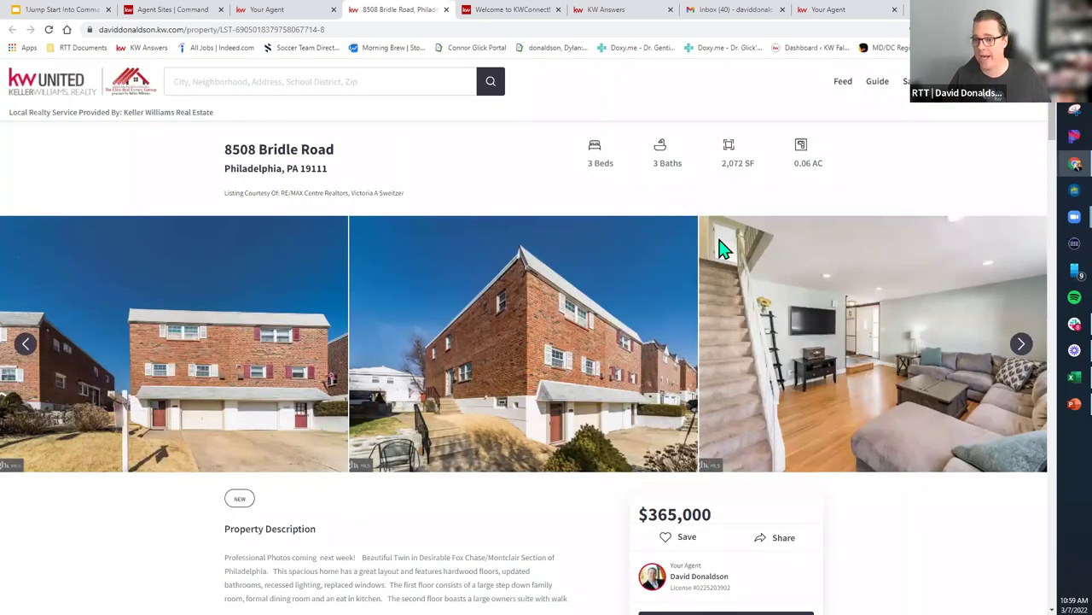
scroll(928, 322, down, 2)
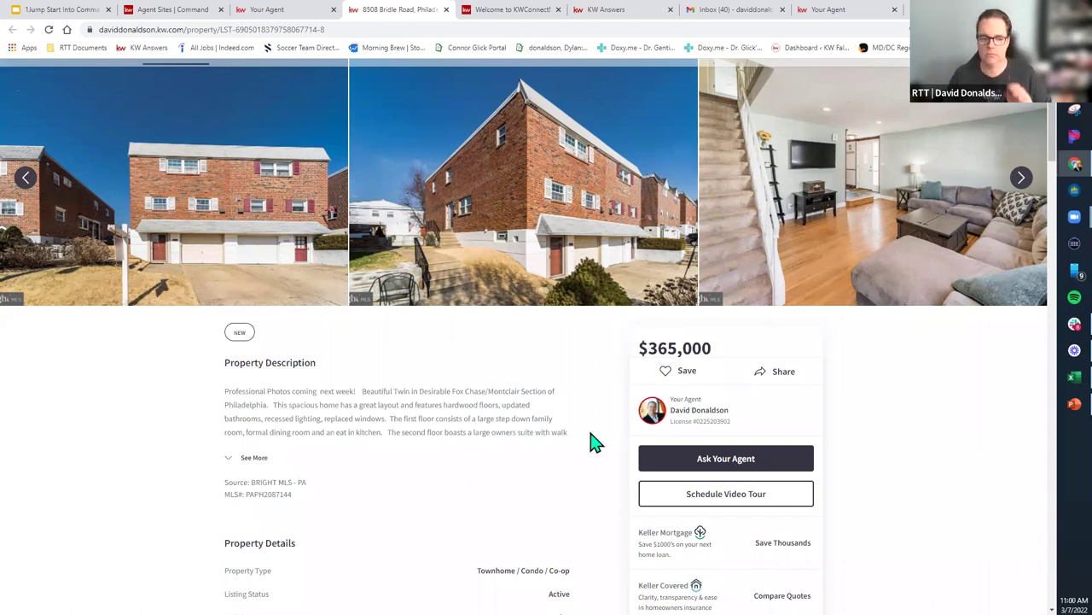
click(718, 503)
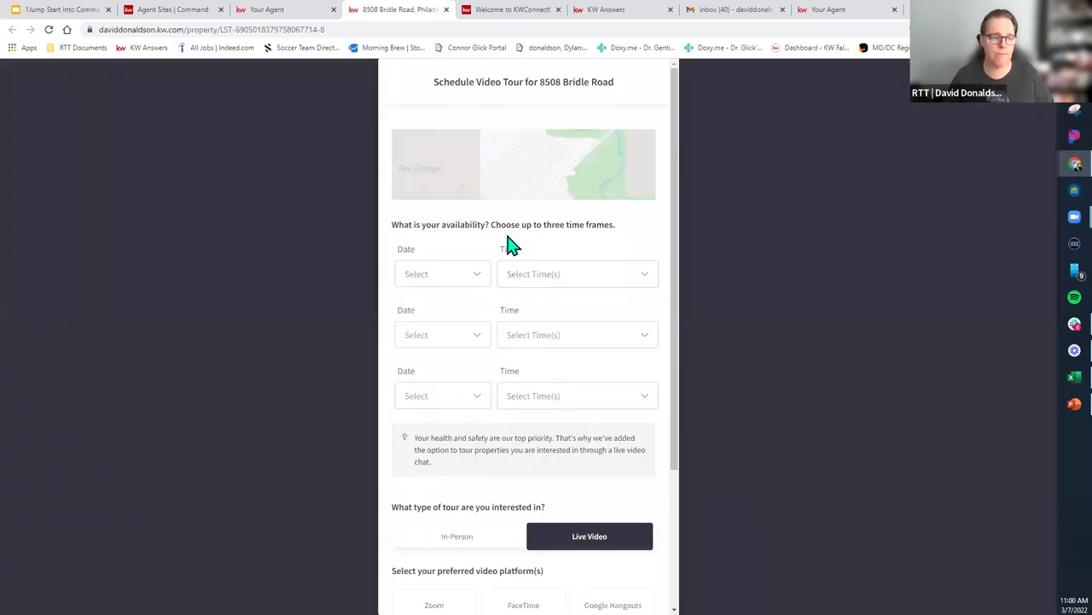
scroll(588, 470, down, 1)
scroll(589, 471, up, 1)
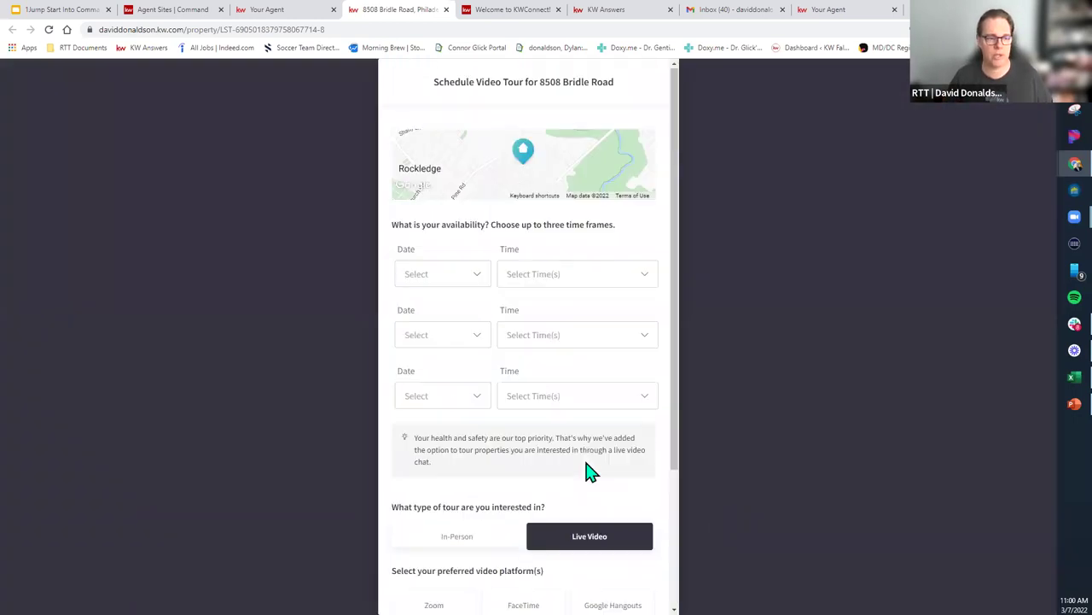
click(107, 213)
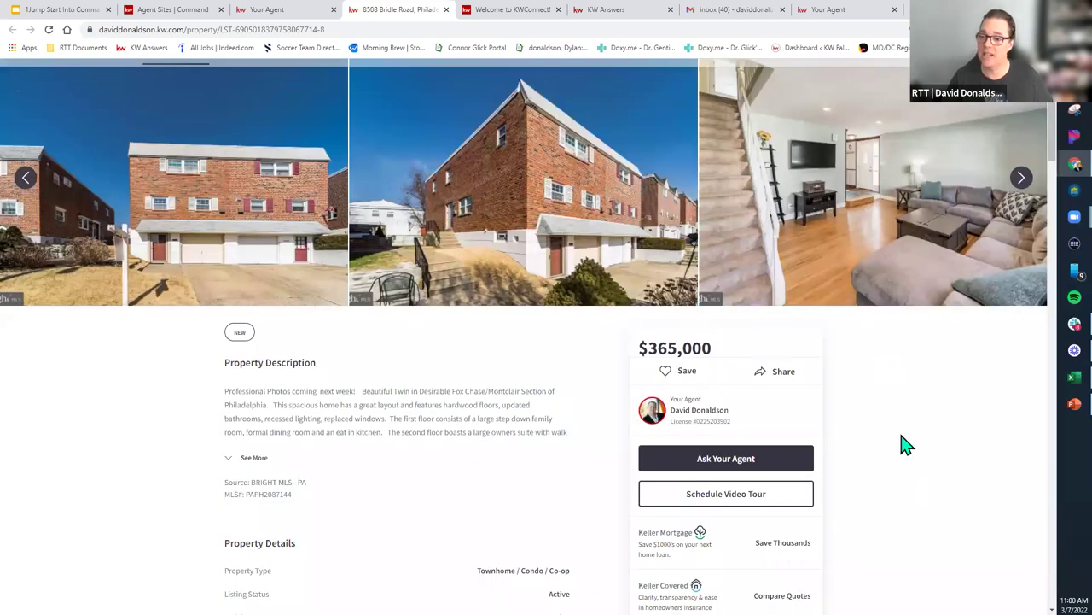
scroll(902, 444, down, 2)
scroll(903, 444, down, 1)
scroll(990, 291, up, 5)
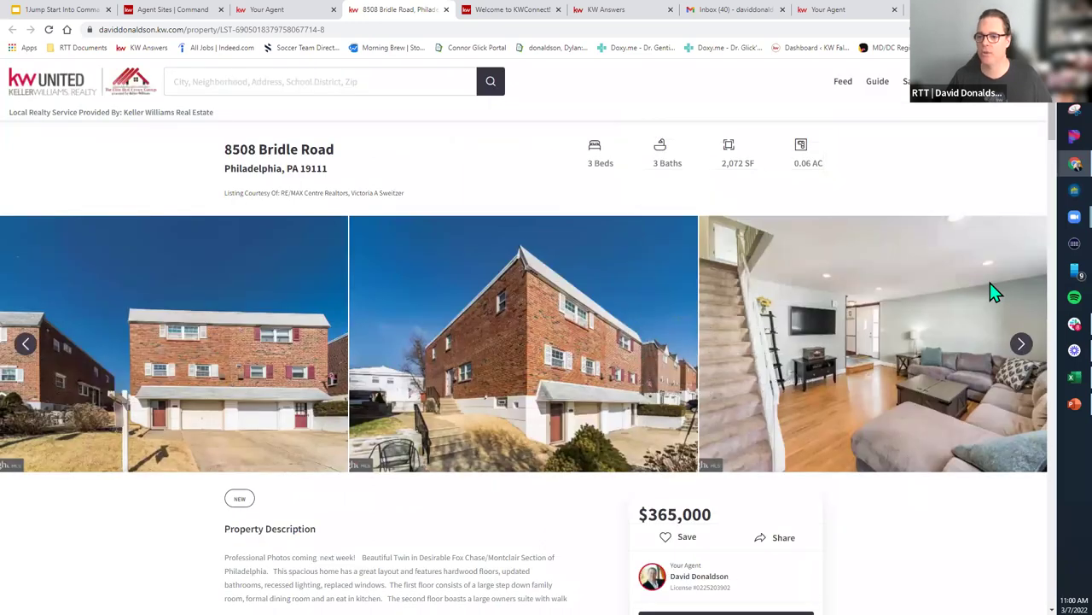
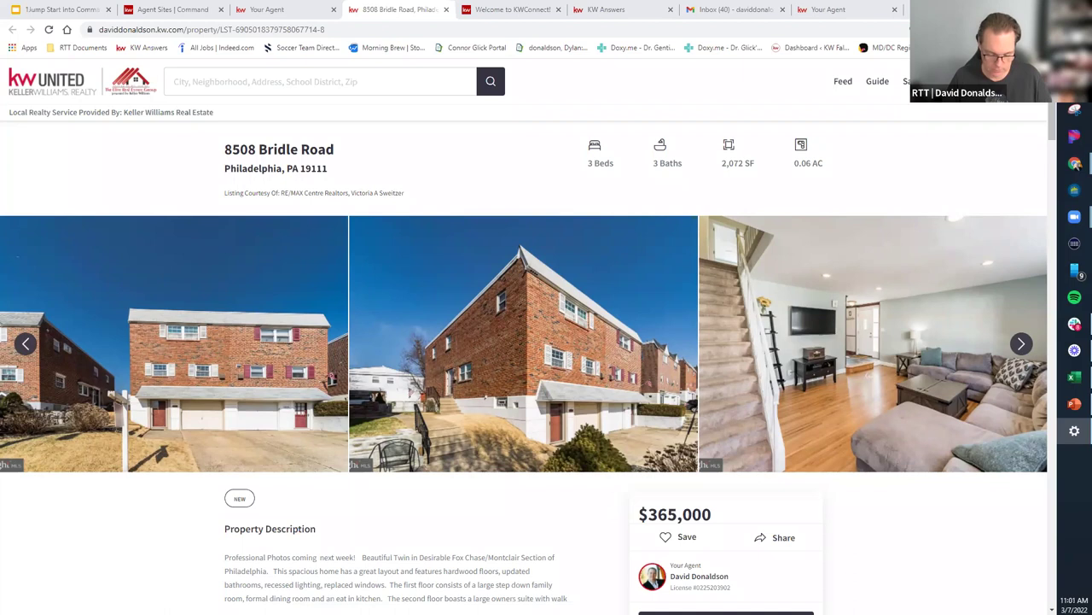
click(1074, 270)
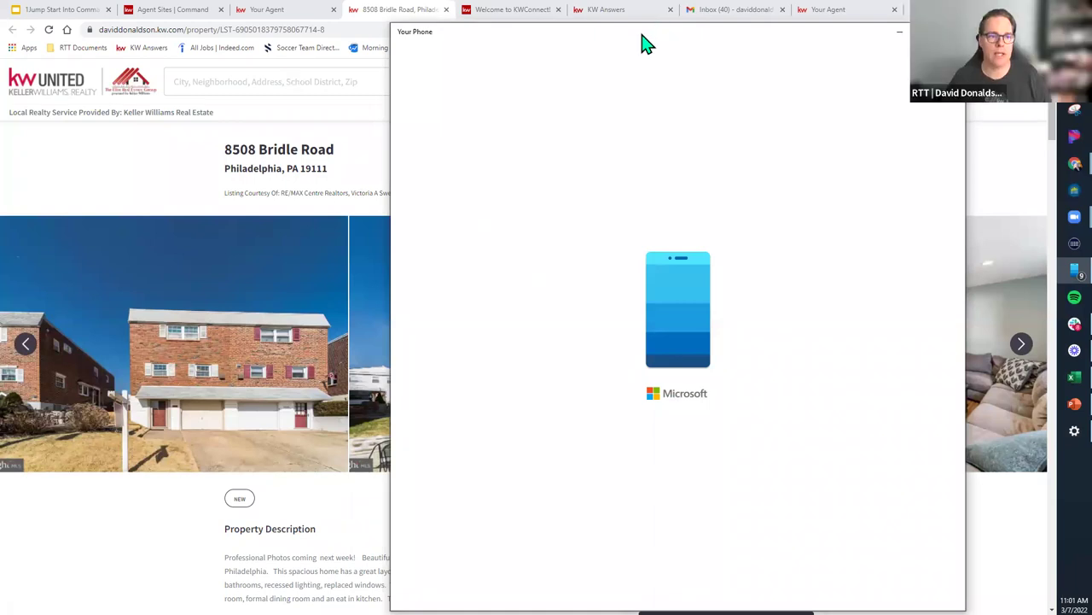
drag(646, 42, 586, 29)
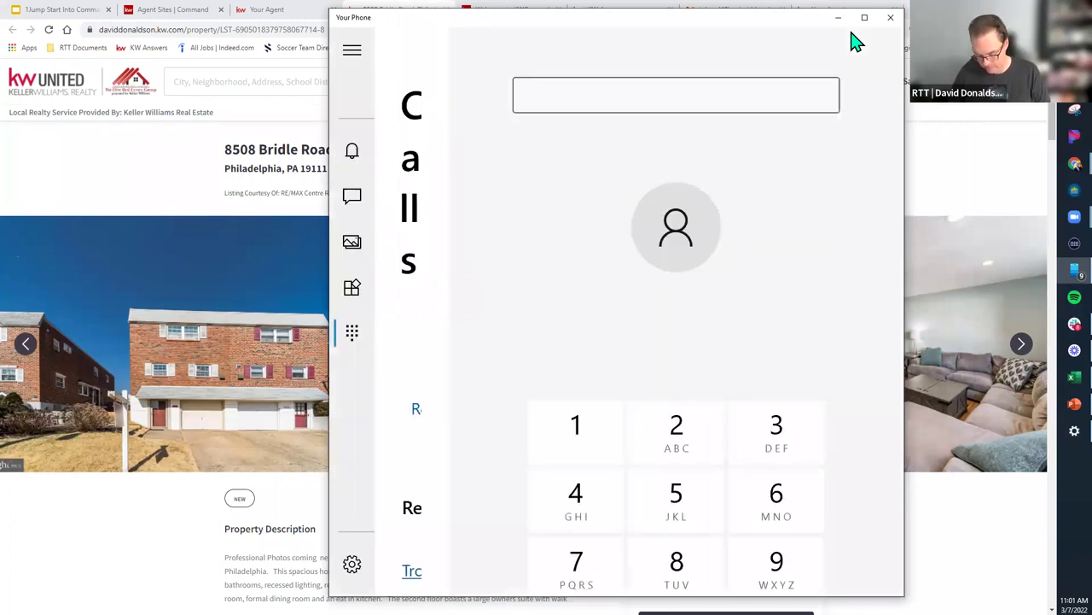
key(alt+Tab)
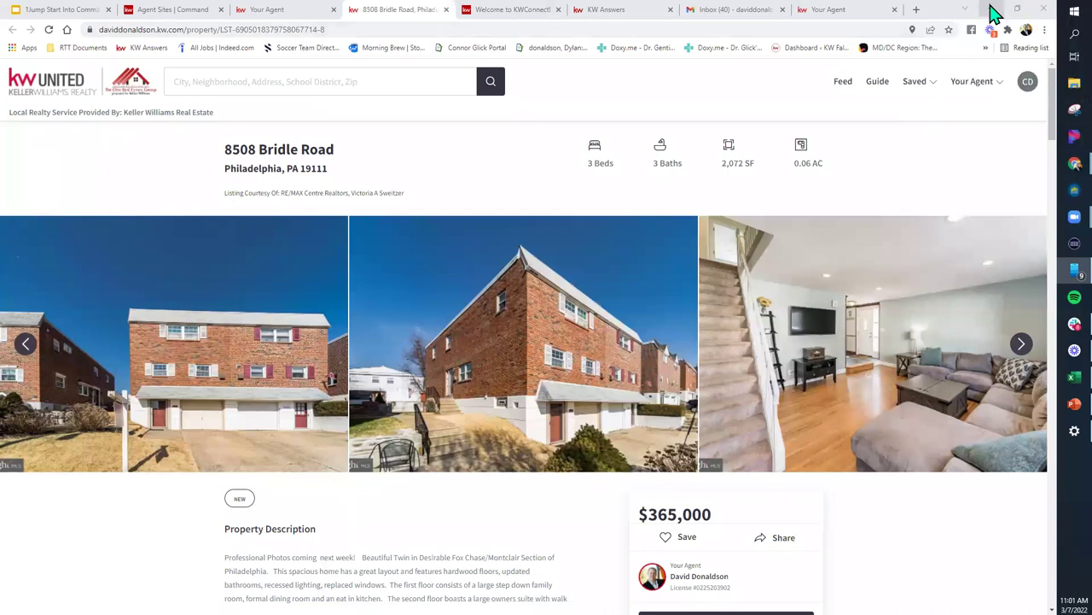
click(992, 10)
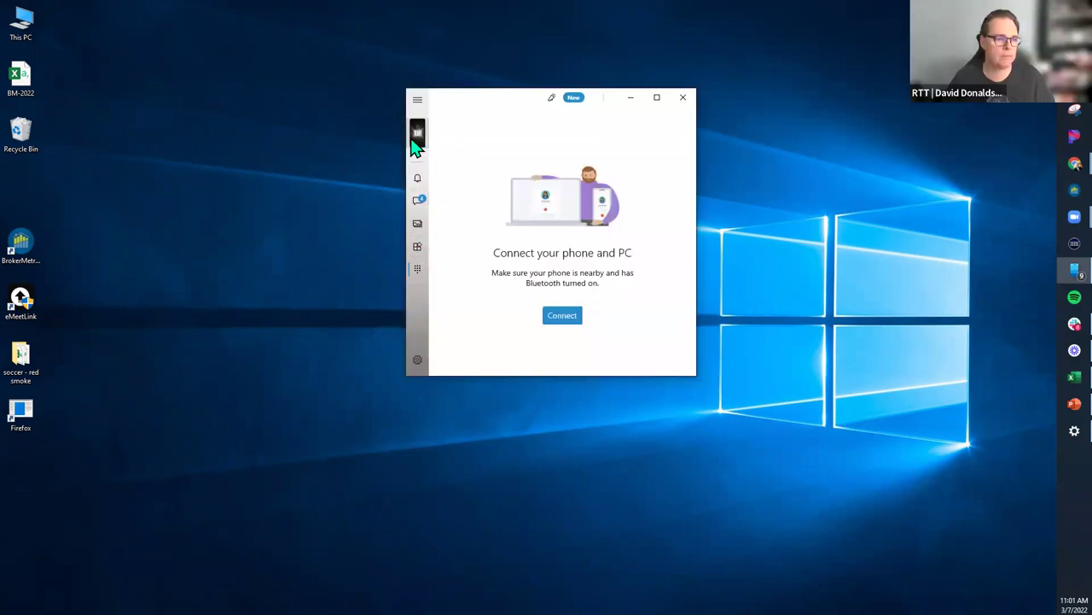
Step: Connect Your Phone to the Android phone, retrying after the failure, and show its mirrored home screen
click(563, 319)
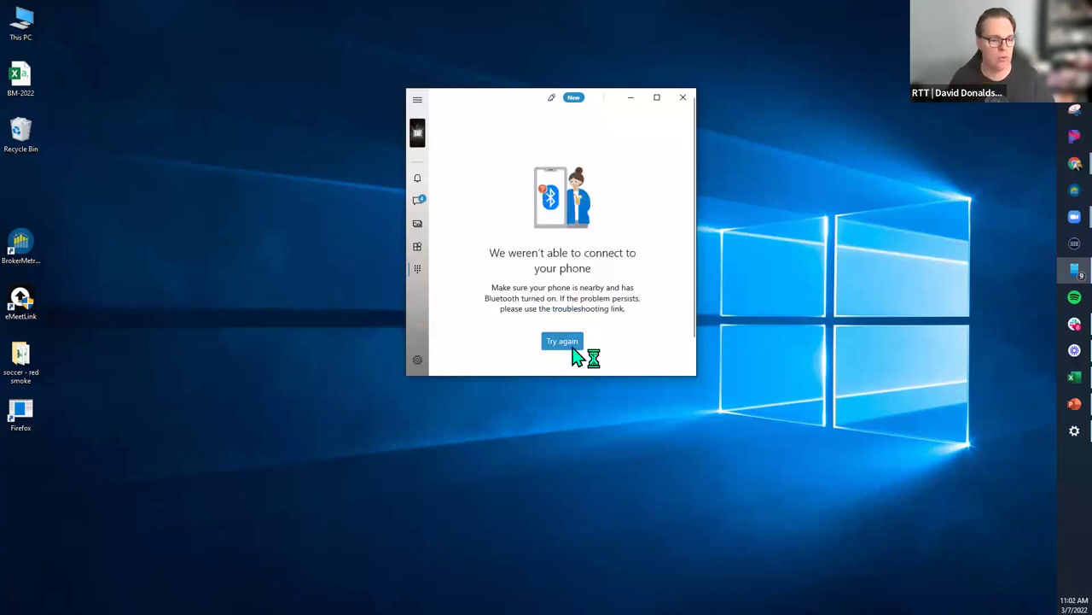
click(562, 342)
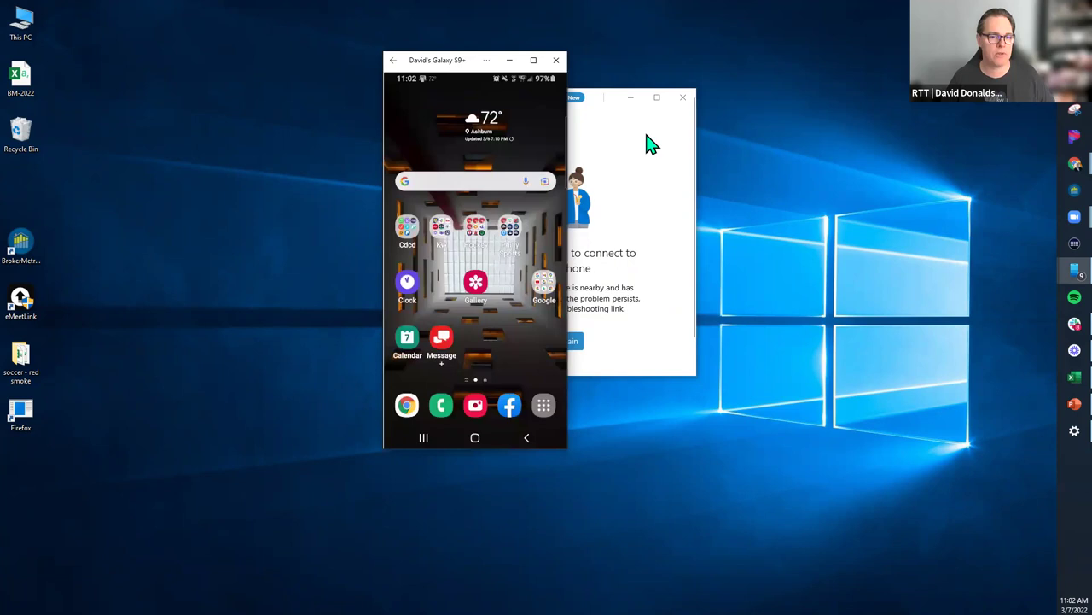
click(1074, 272)
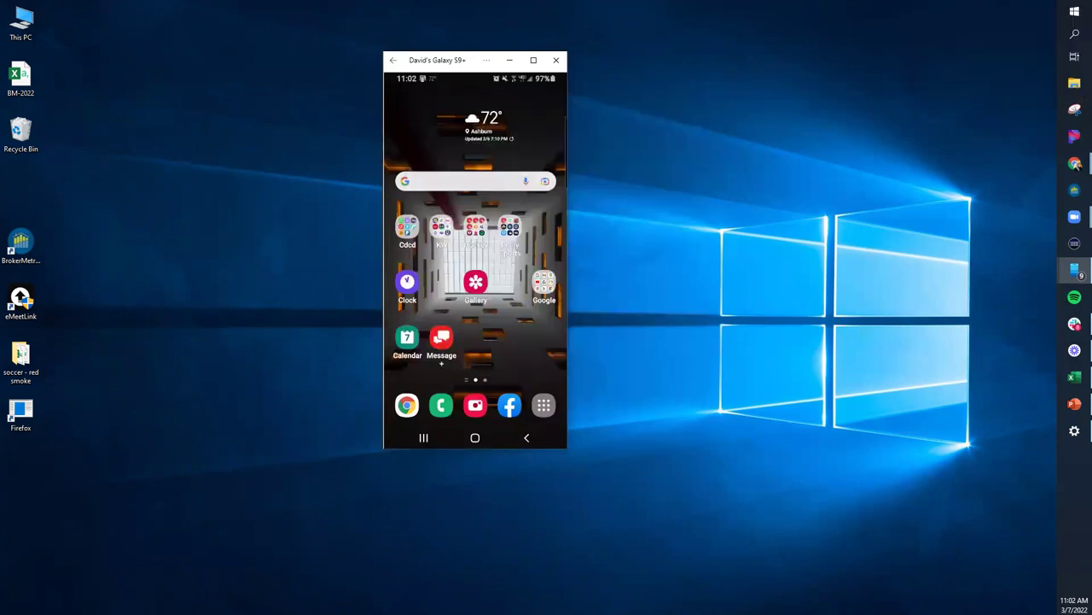
Step: Launch the KW app from the phone's KW folder and maximize the mirror window
click(440, 232)
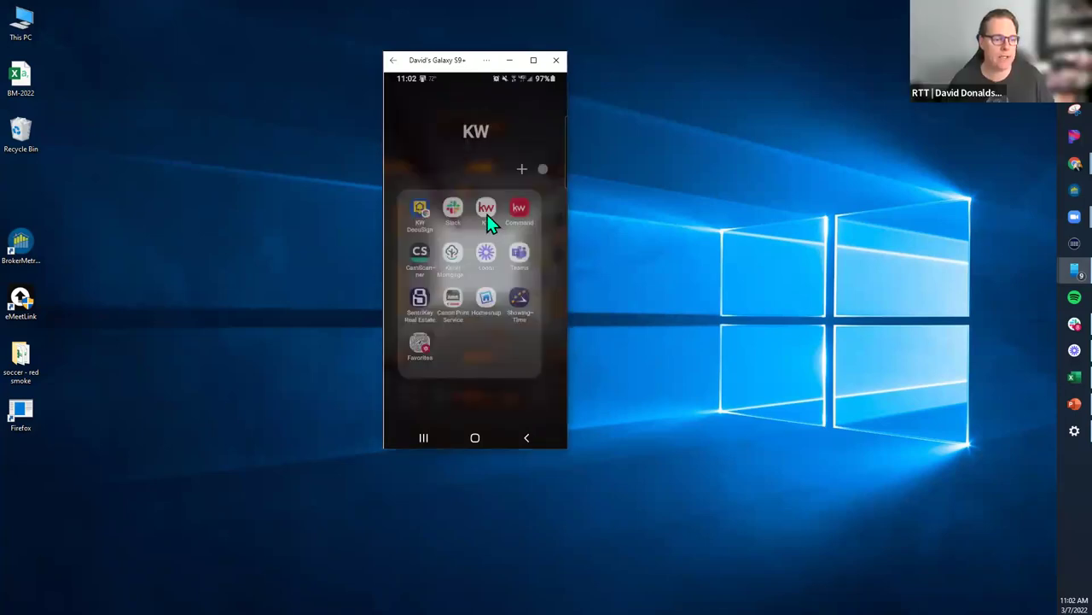
click(487, 214)
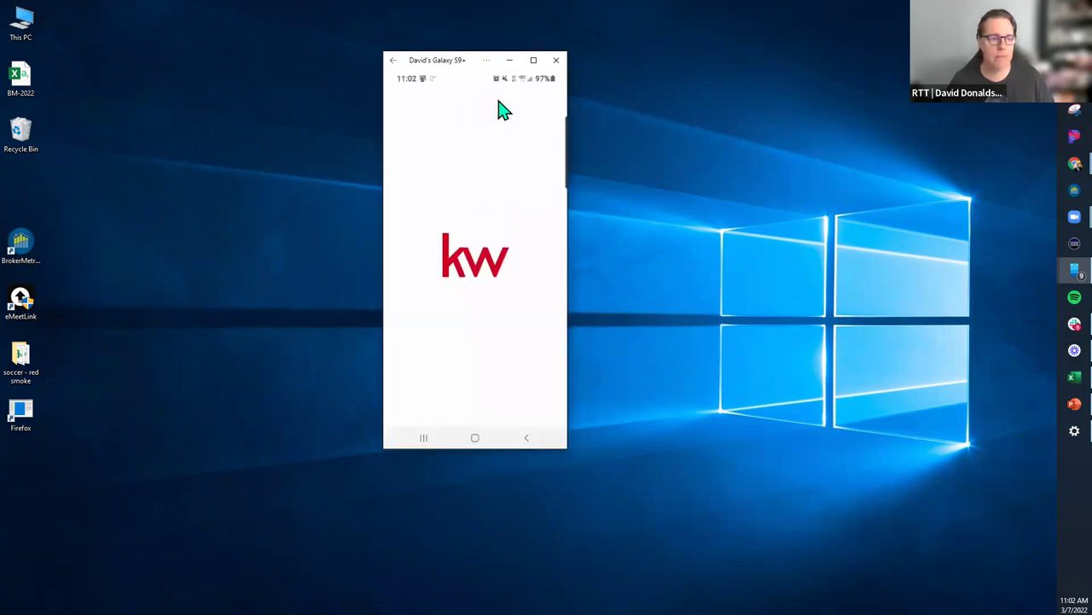
click(533, 61)
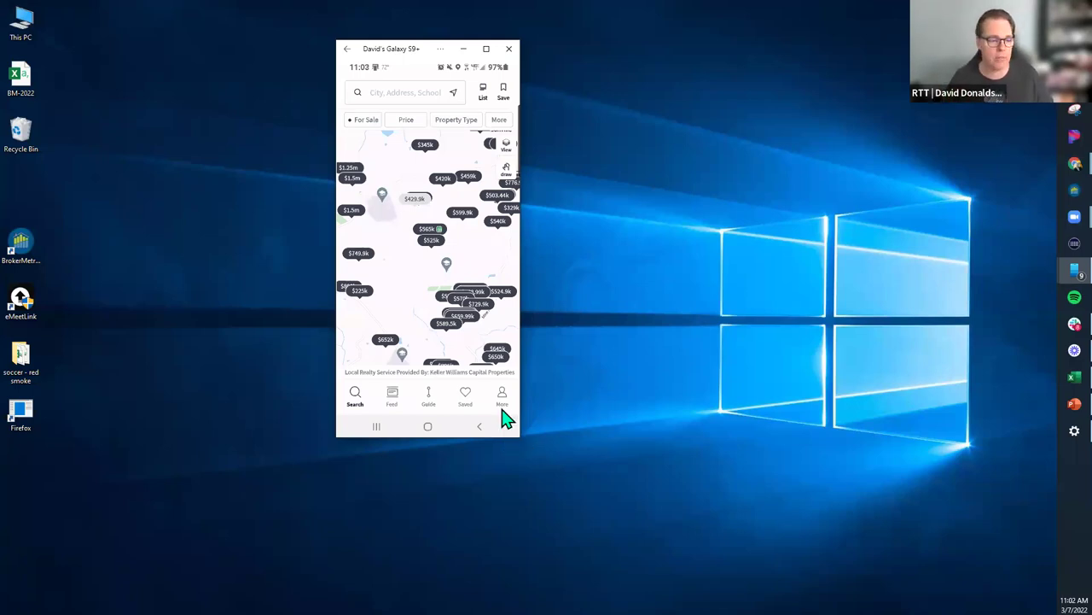
Step: Open the KW app's More page with the buyer's agent card and account options
click(502, 397)
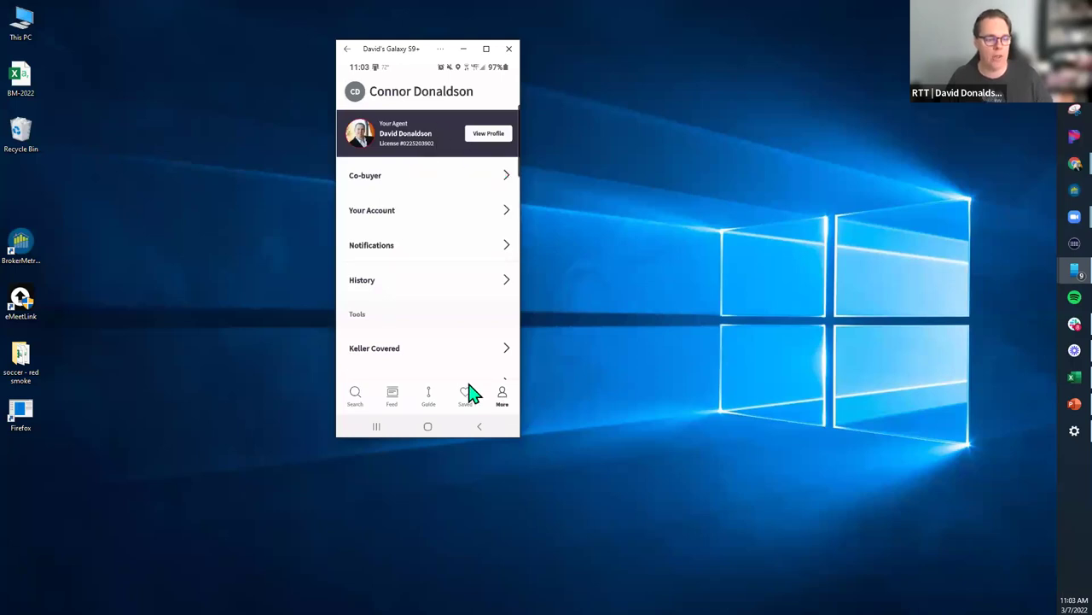
click(503, 398)
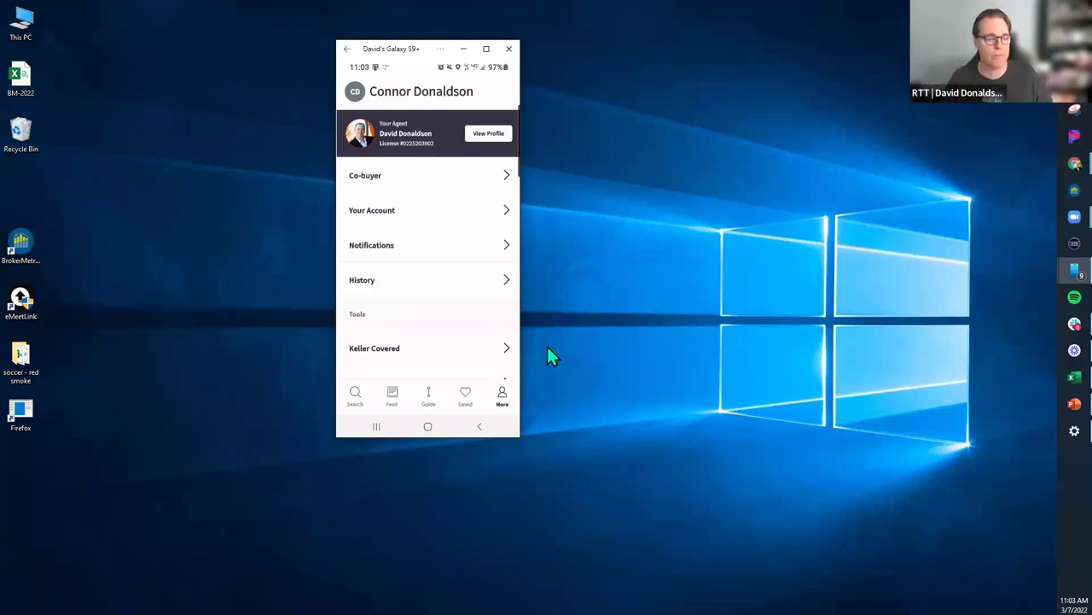
click(503, 397)
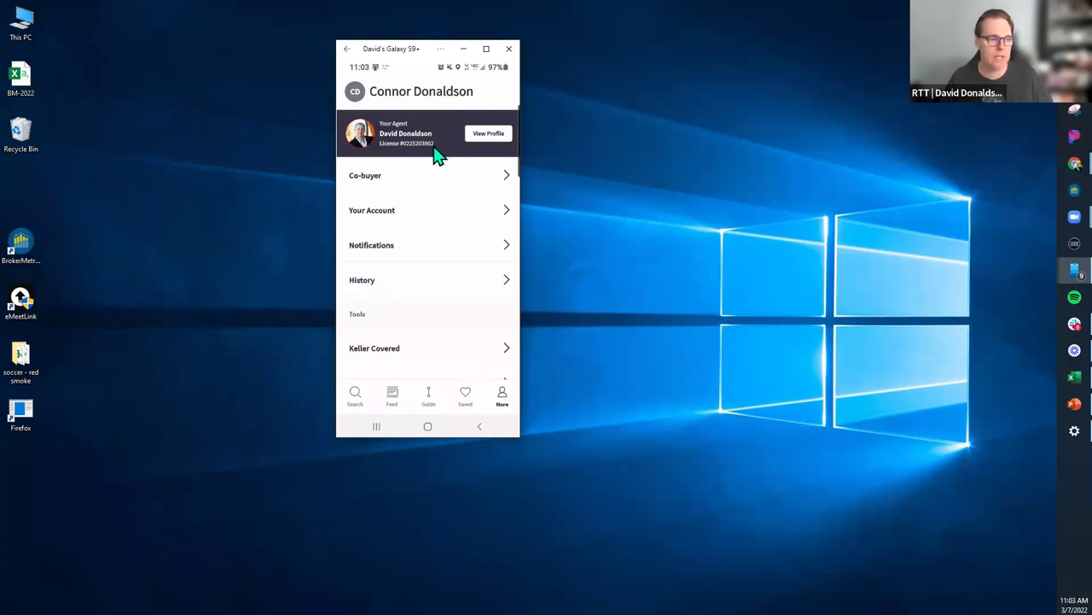
click(481, 140)
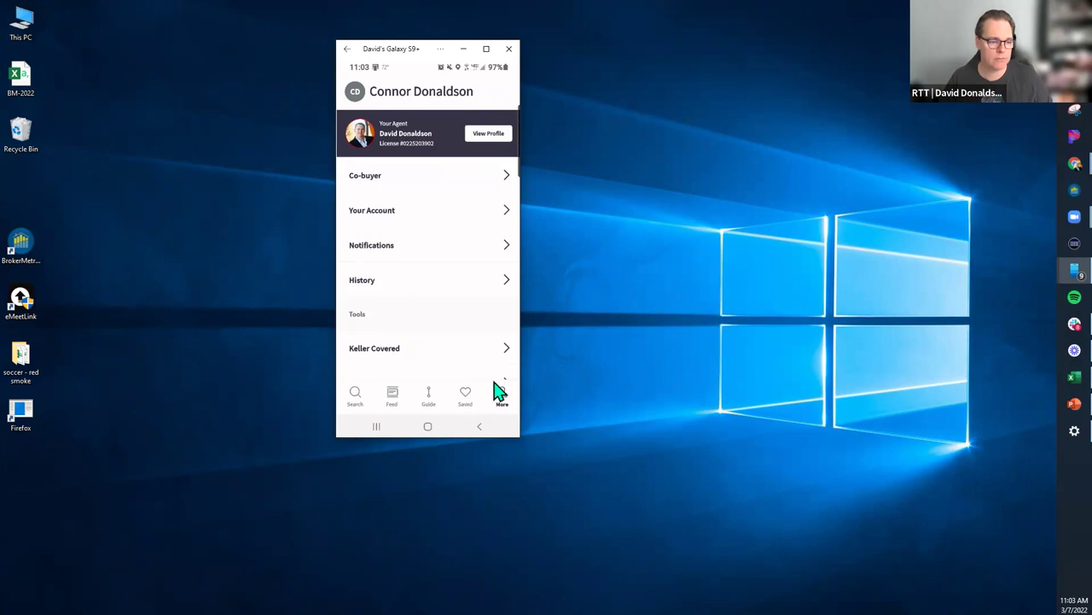
scroll(443, 295, down, 1)
Step: Copy the Share the KW App invite link, then share it again via Message+
scroll(443, 295, down, 1)
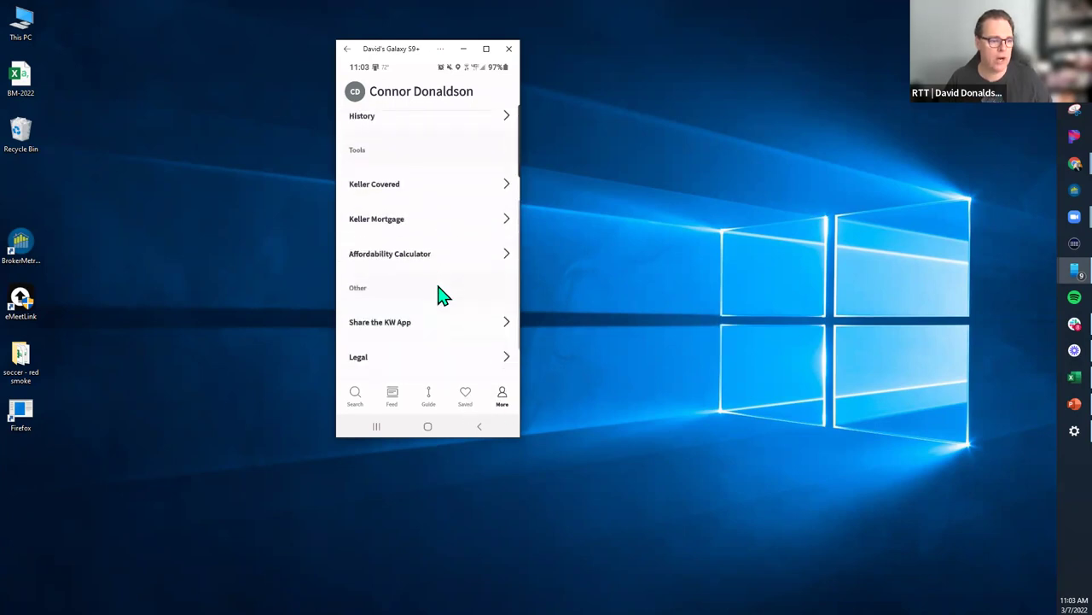
click(508, 297)
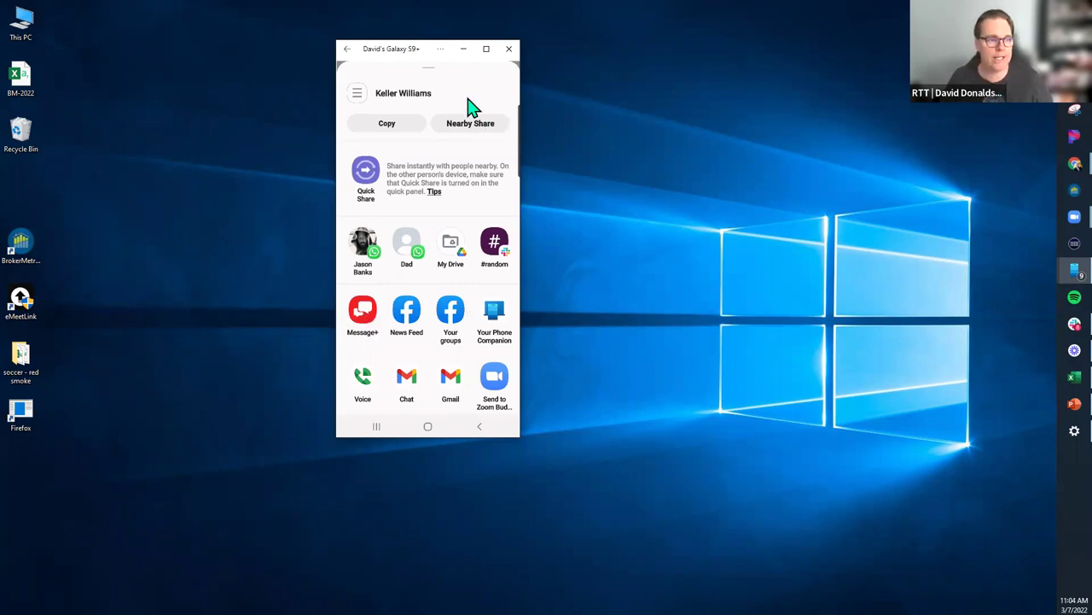
click(386, 128)
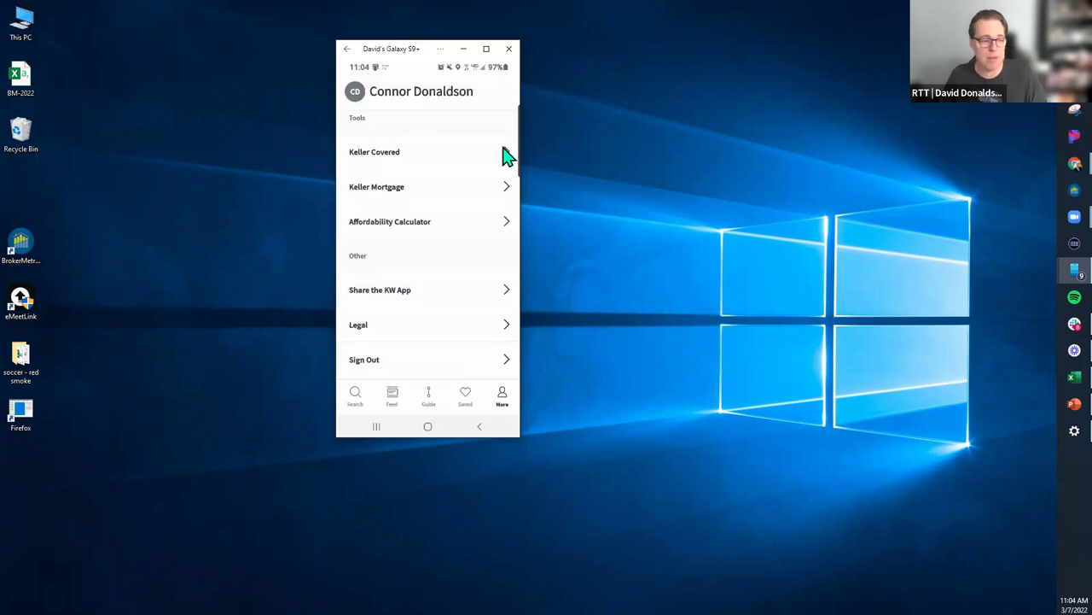
click(454, 294)
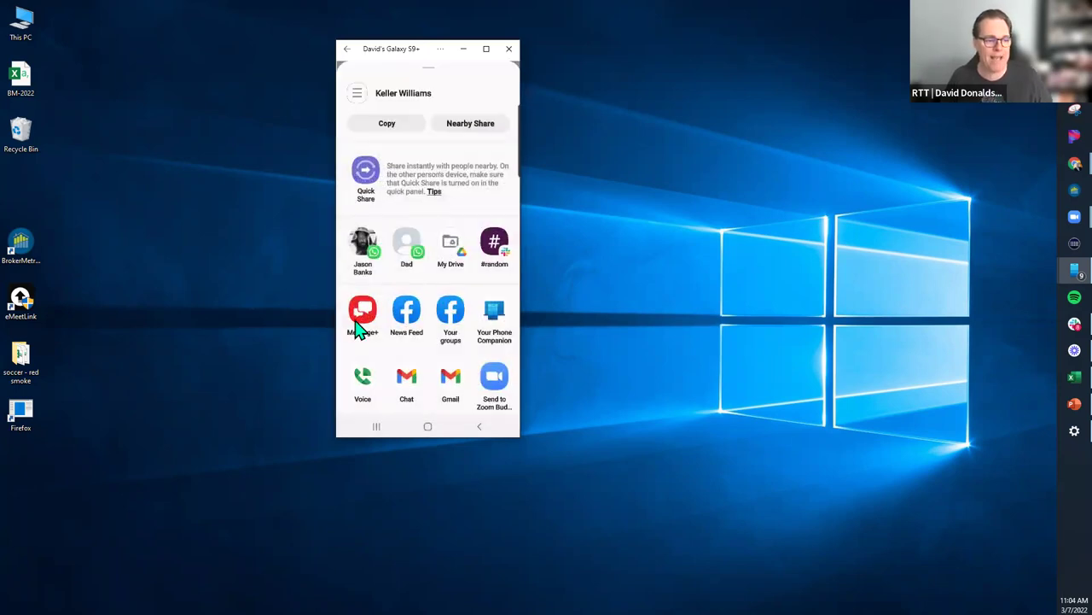
click(358, 328)
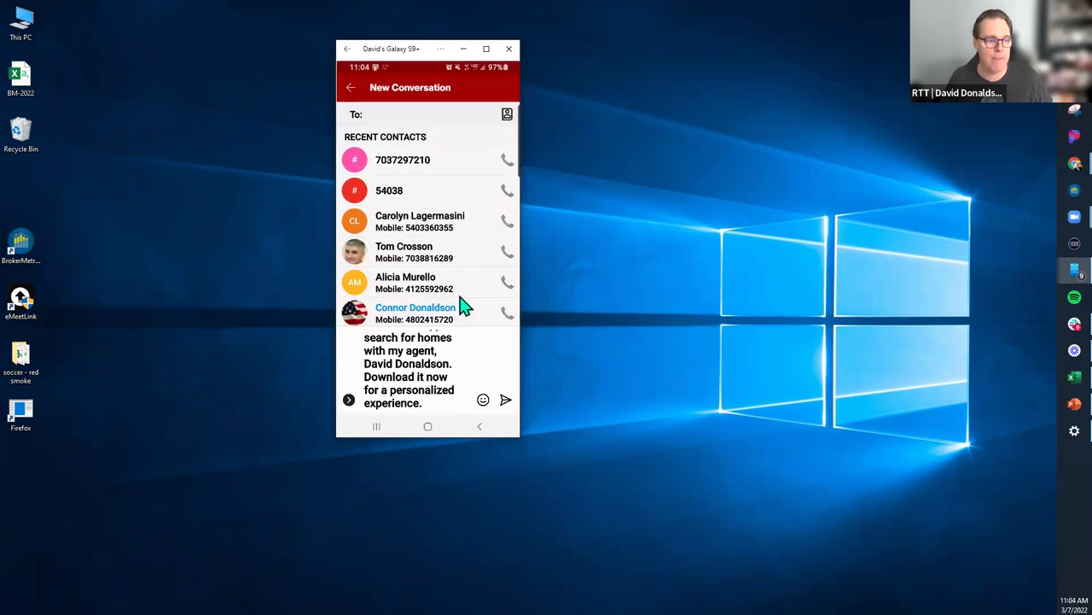
Step: Review the prefilled KW app invite text and download link in the new Message+ draft, then back out
scroll(442, 351, up, 3)
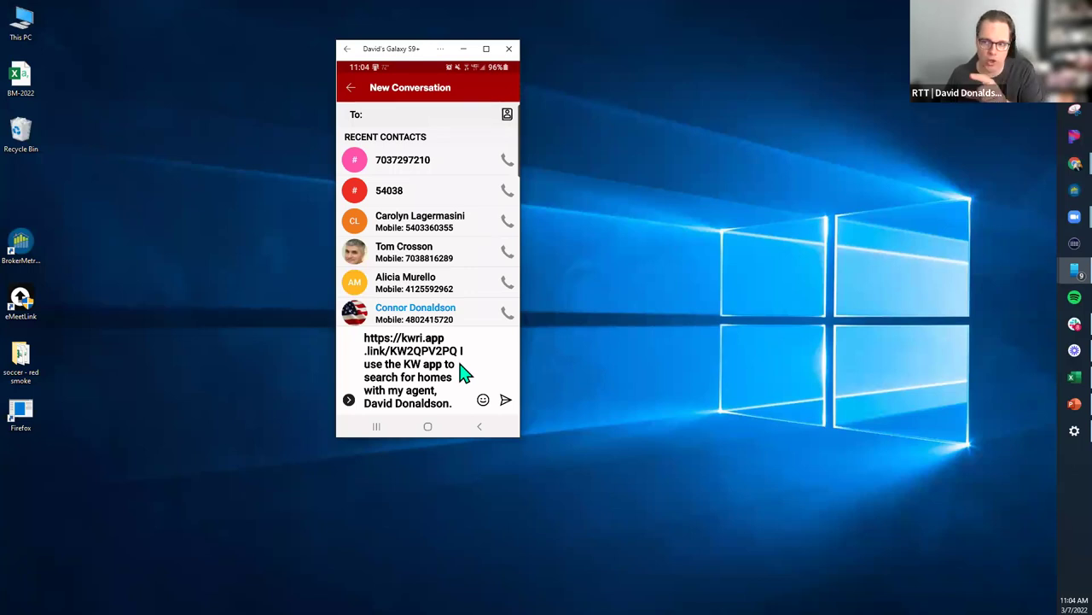
scroll(455, 375, down, 2)
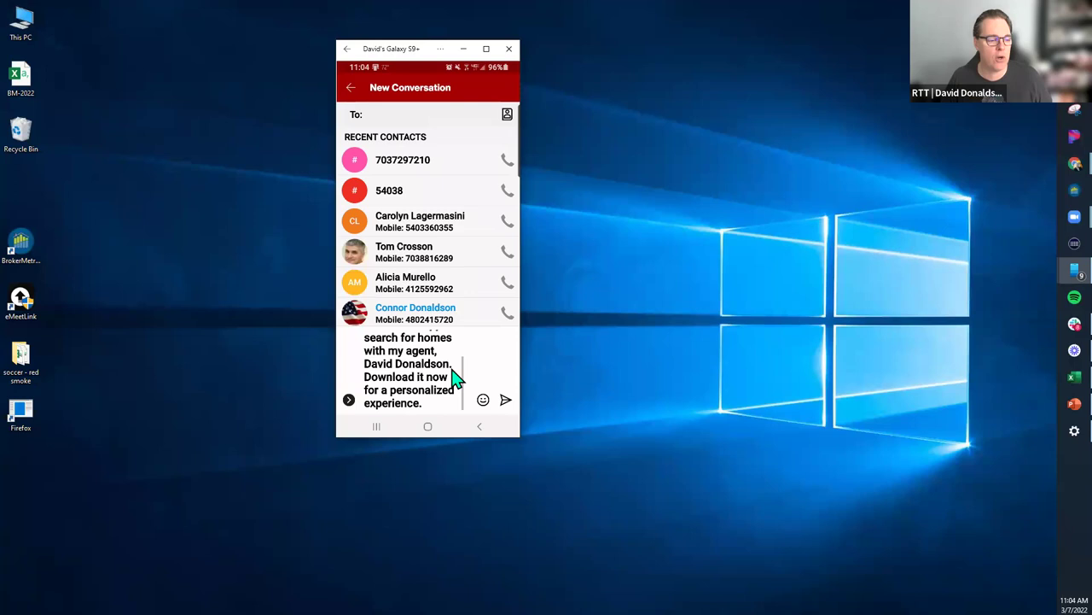
scroll(455, 376, up, 1)
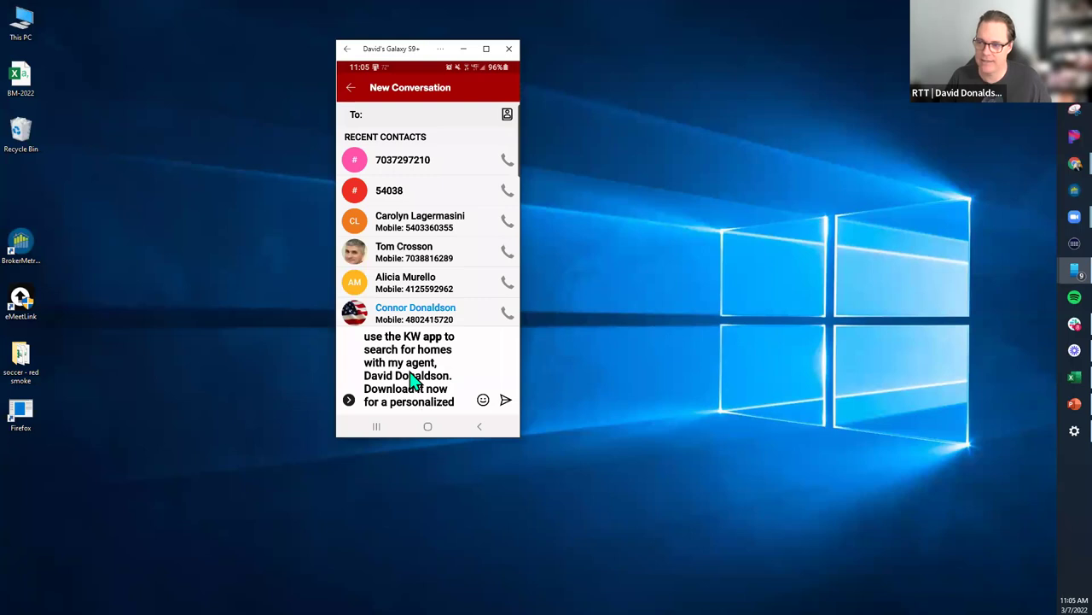
scroll(411, 382, down, 1)
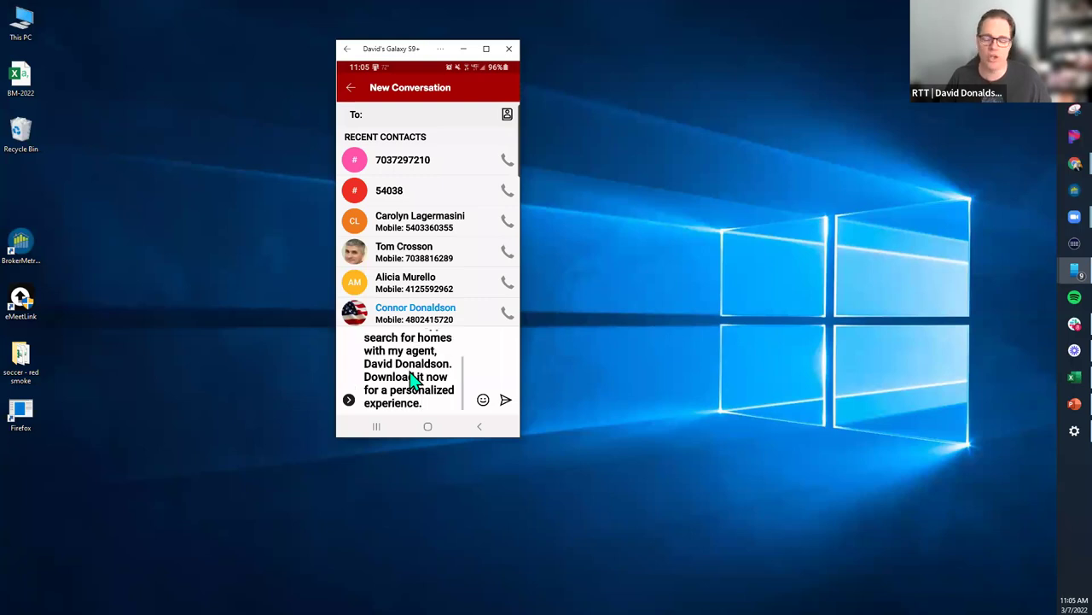
scroll(410, 382, up, 3)
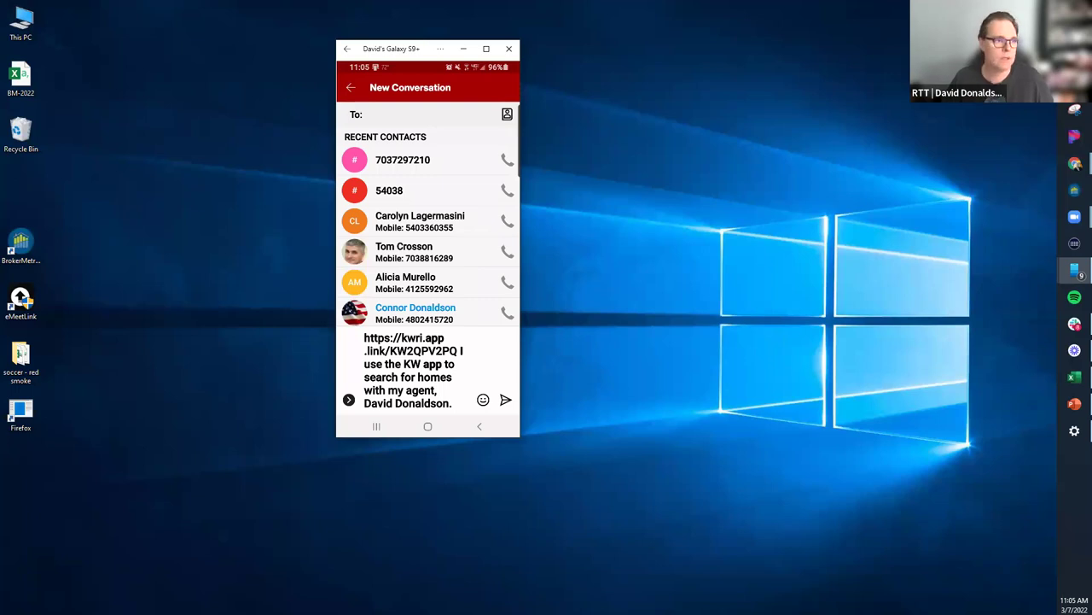
click(347, 50)
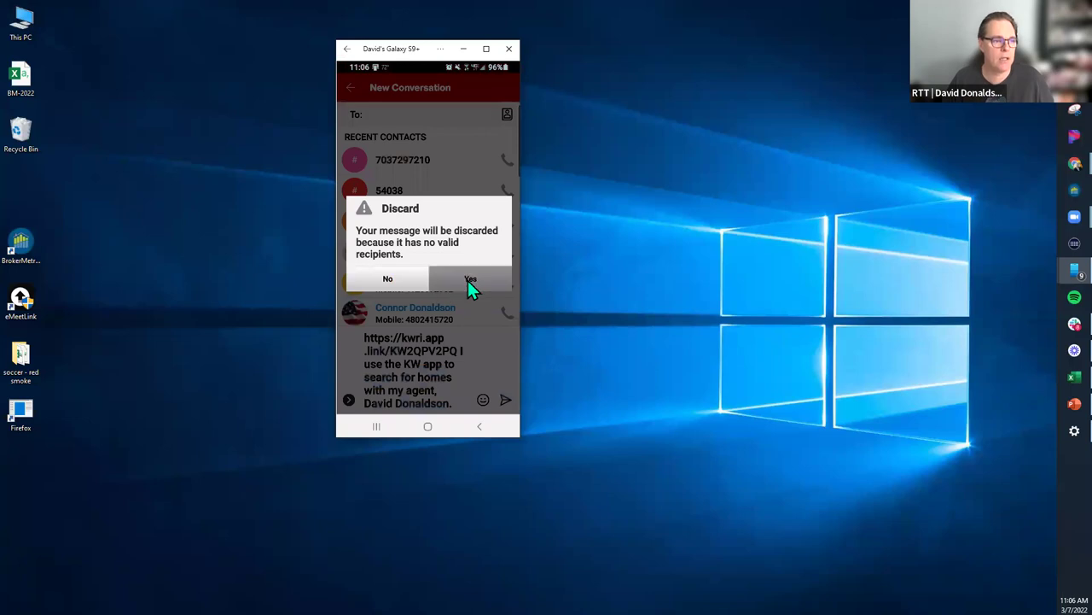
Step: Discard the unsent invite message and return to the KW app's Search screen
click(469, 282)
scroll(470, 286, up, 5)
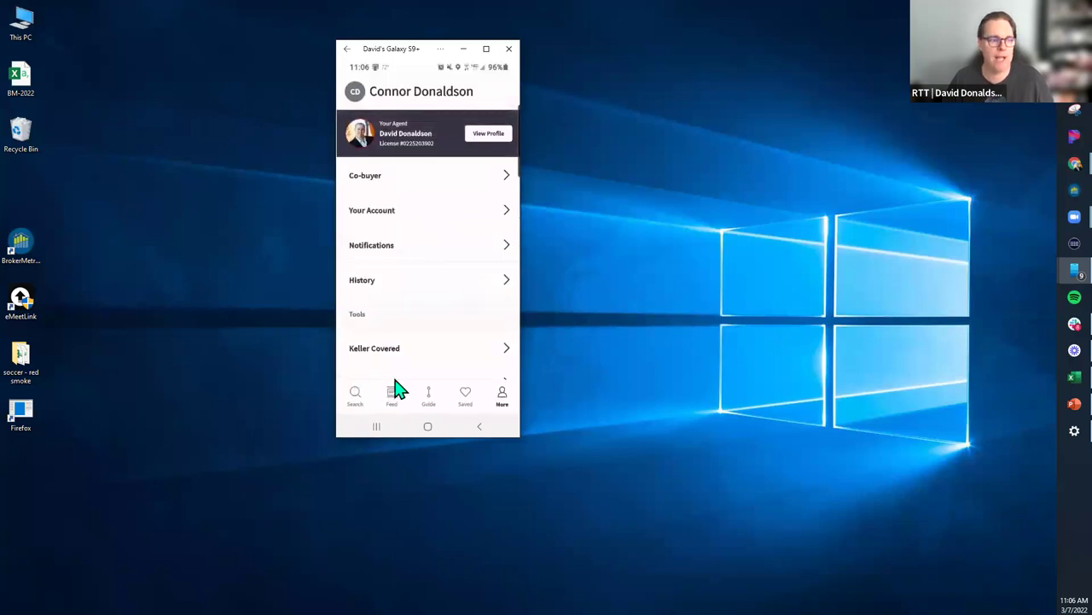
click(352, 403)
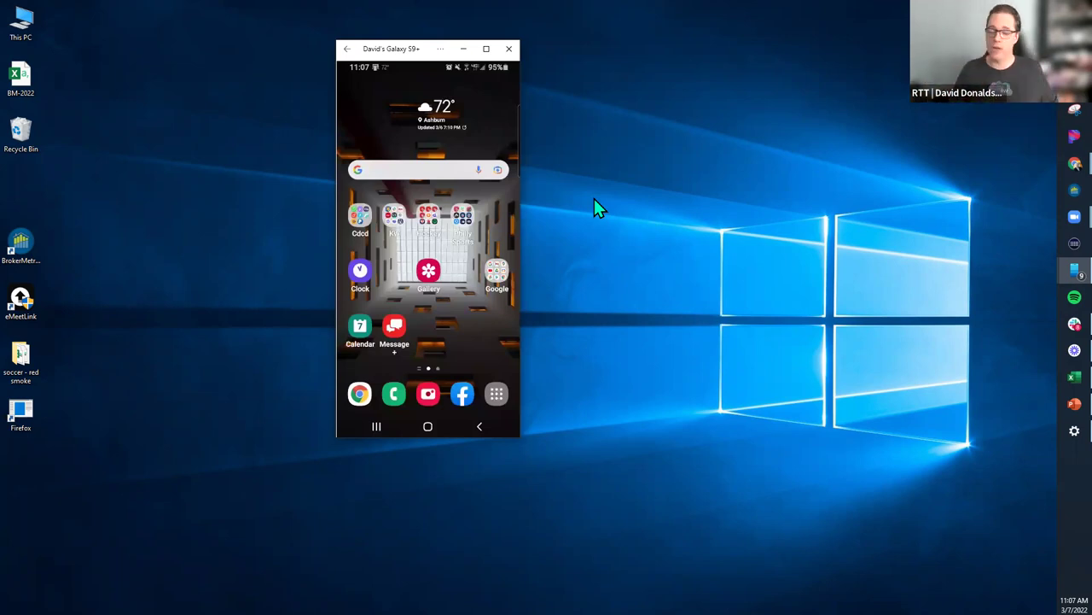
Step: Close the Your Phone mirror window, leaving the empty Windows desktop
click(508, 49)
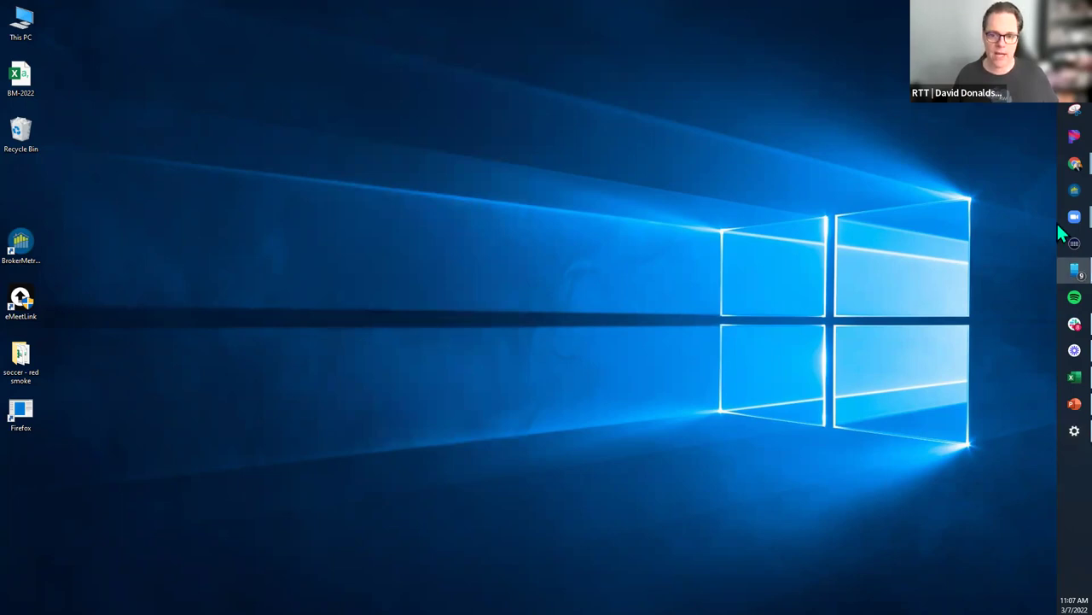
mouse_move(1071, 164)
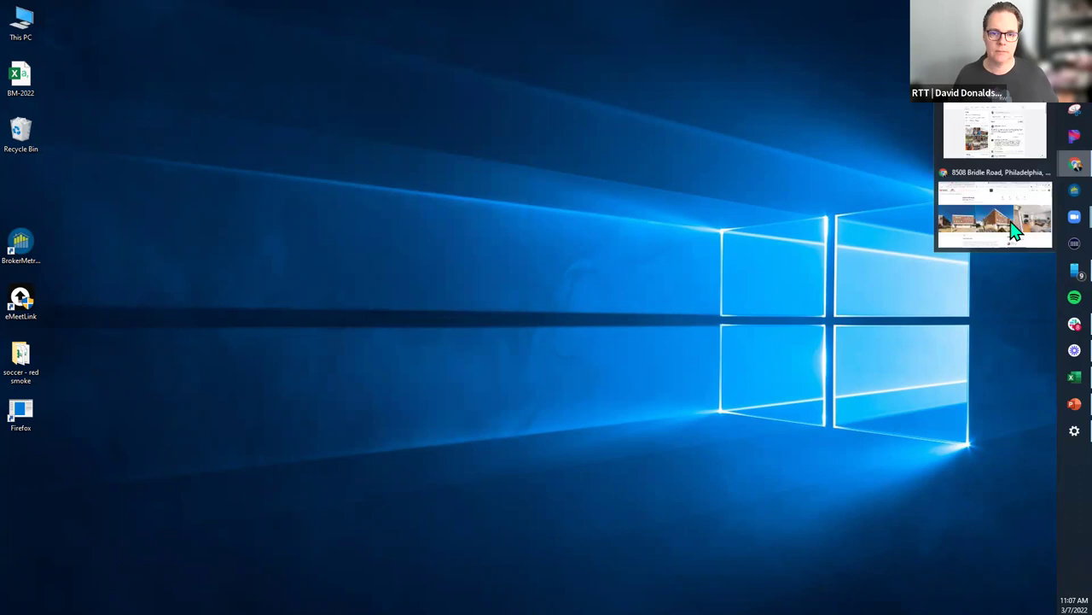